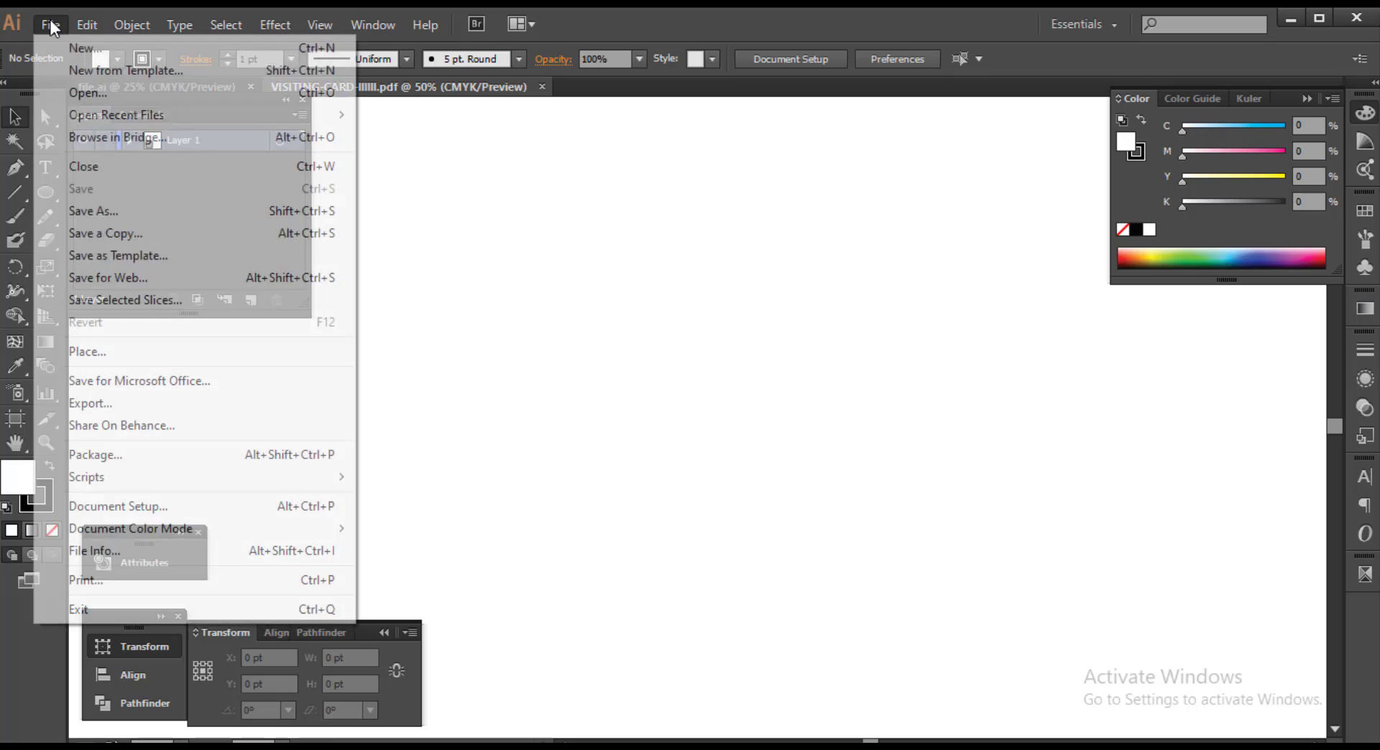
Create a new document and draw a rectangle on the artboard's upper left
click(127, 46)
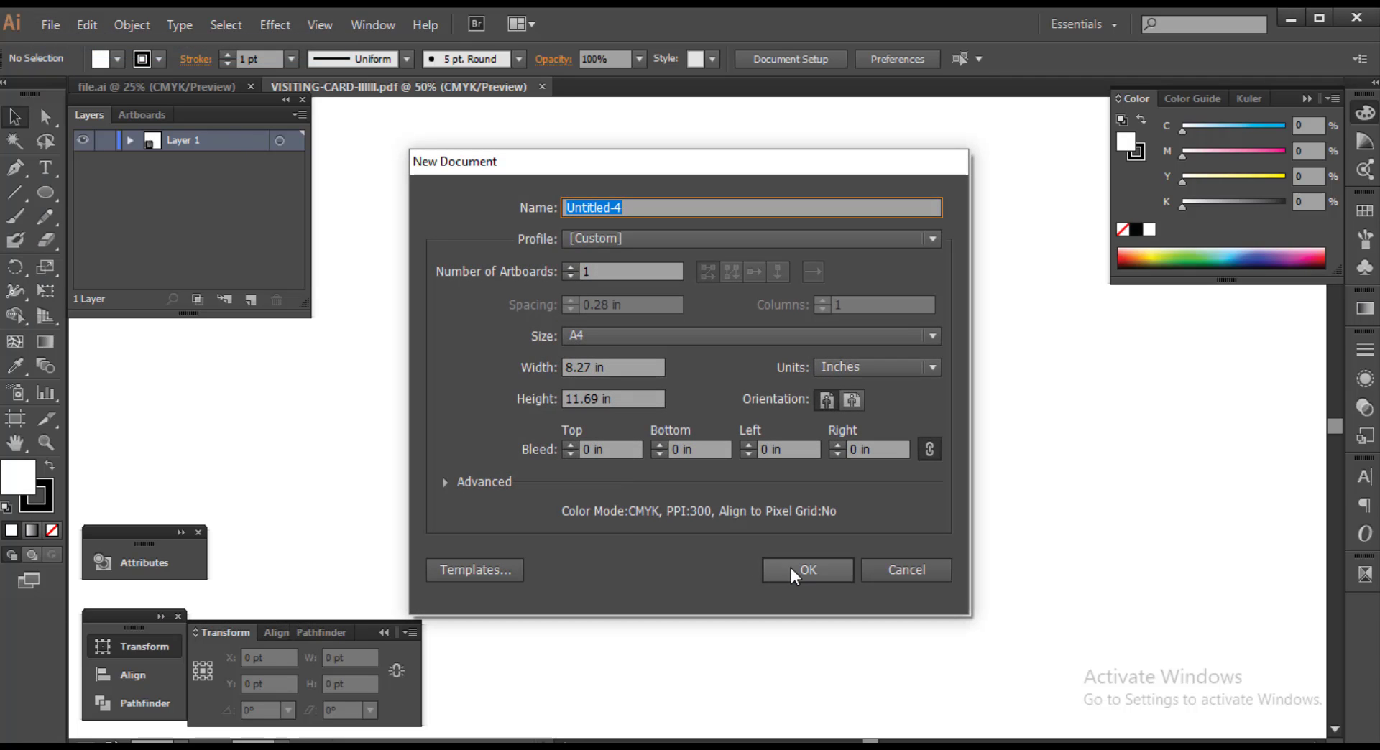
click(791, 567)
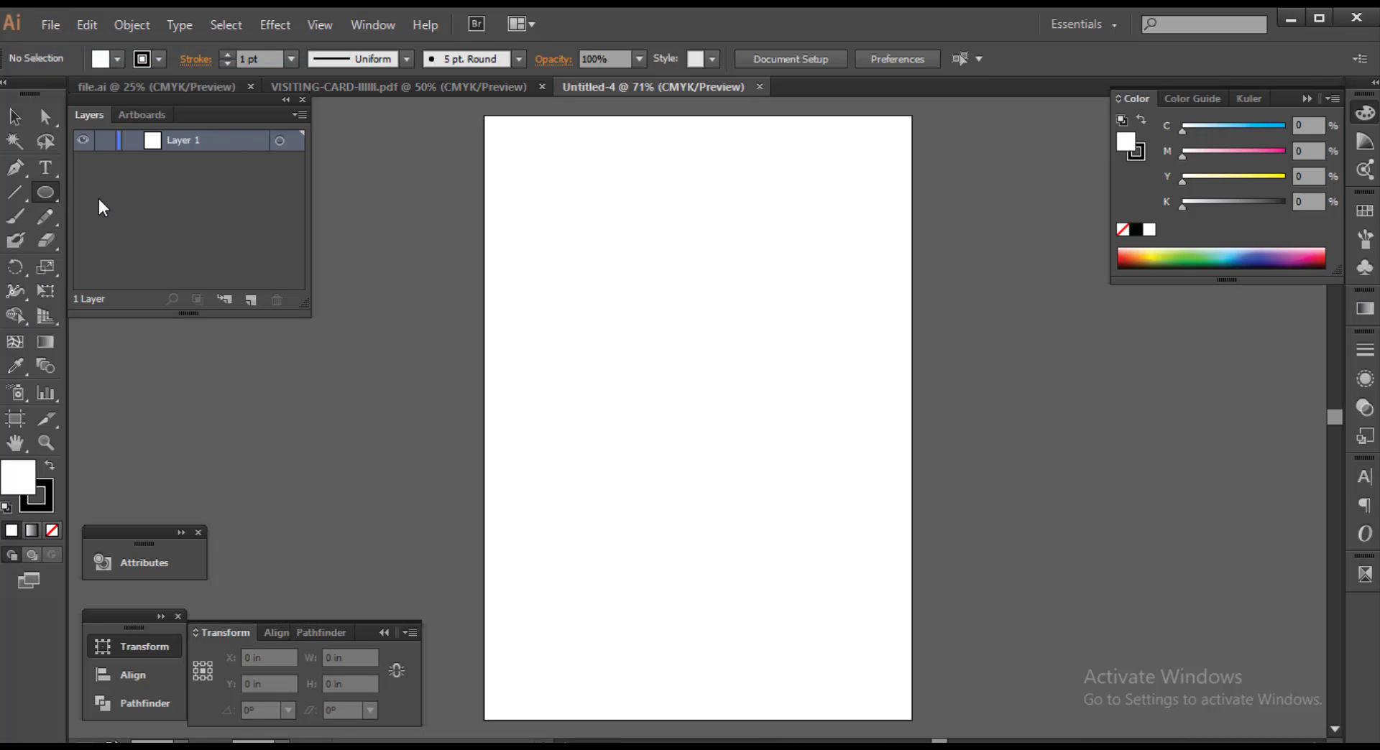
drag(45, 192, 120, 203)
scroll(595, 165, up, 2)
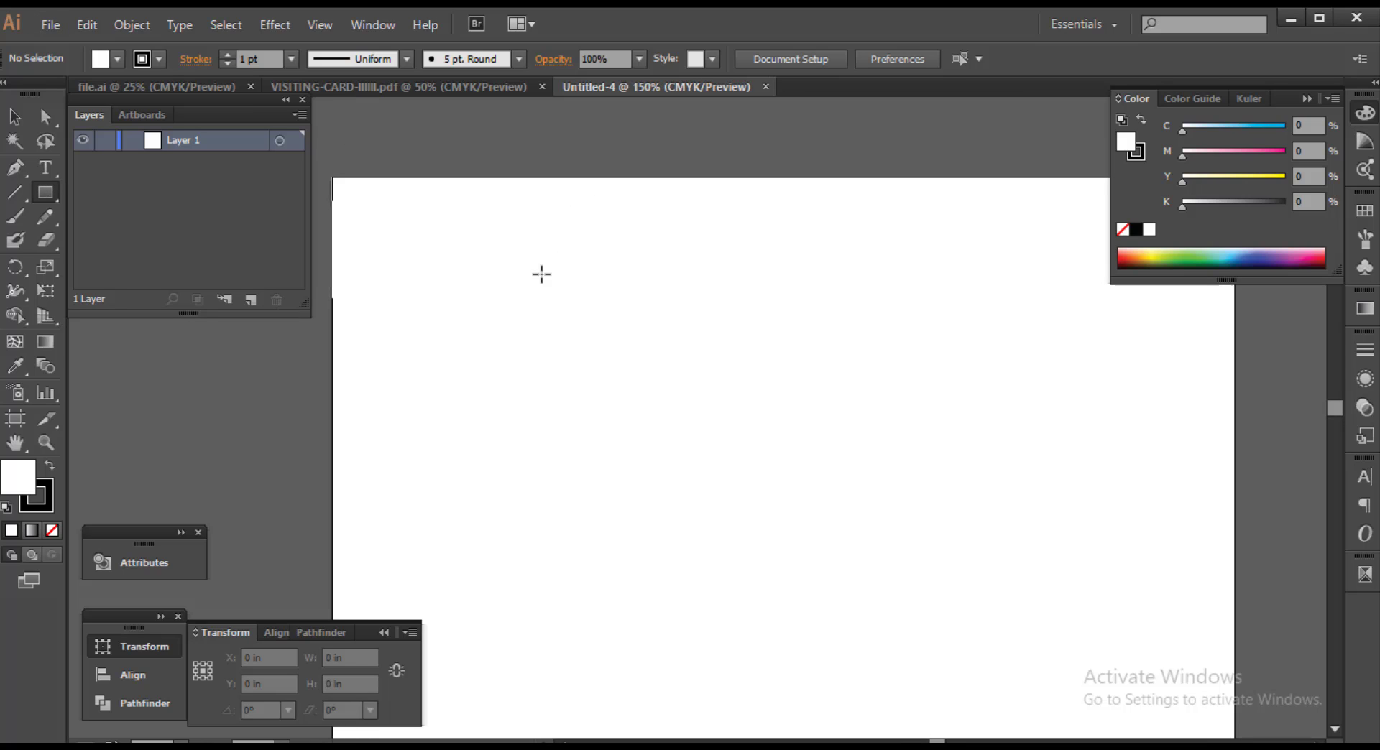
drag(406, 252, 731, 434)
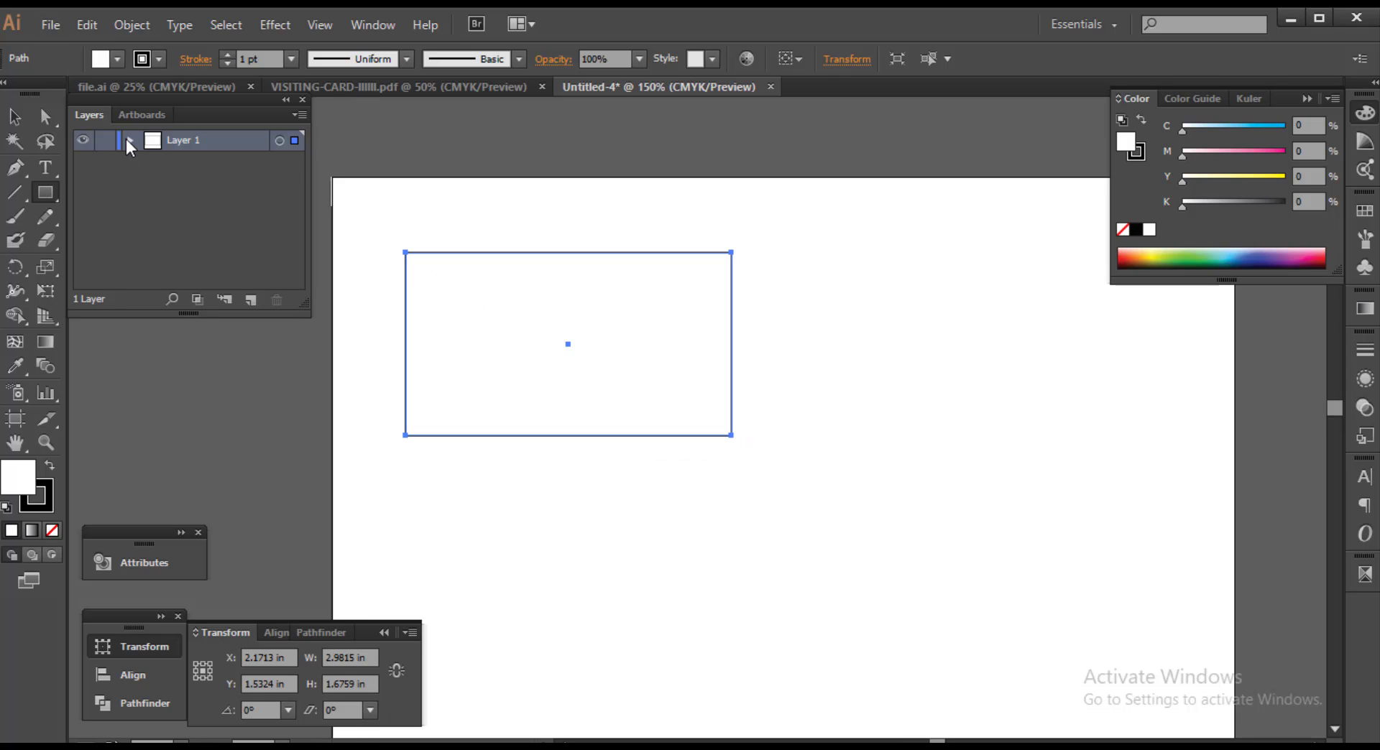
click(129, 140)
Size the rectangle to 3.25 in wide by 2 in high
click(323, 658)
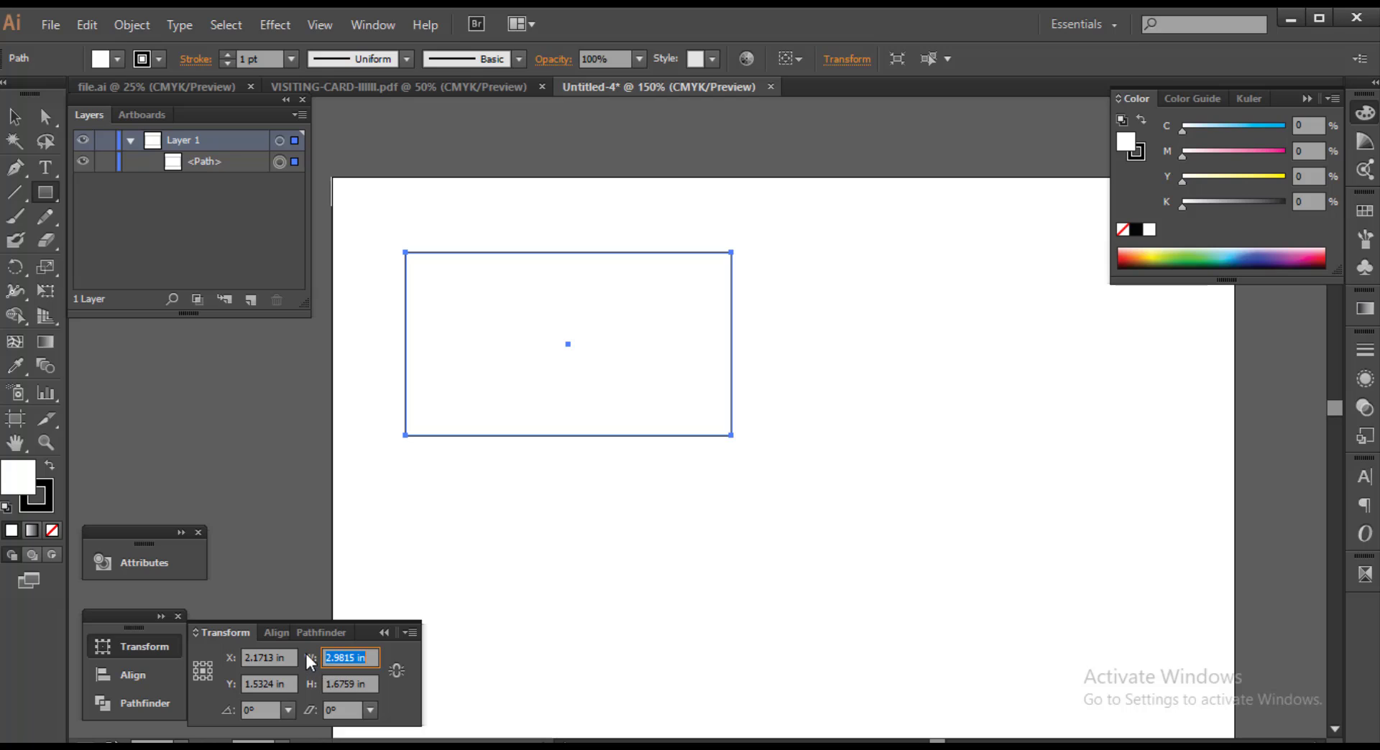
text(3.25)
key(Tab)
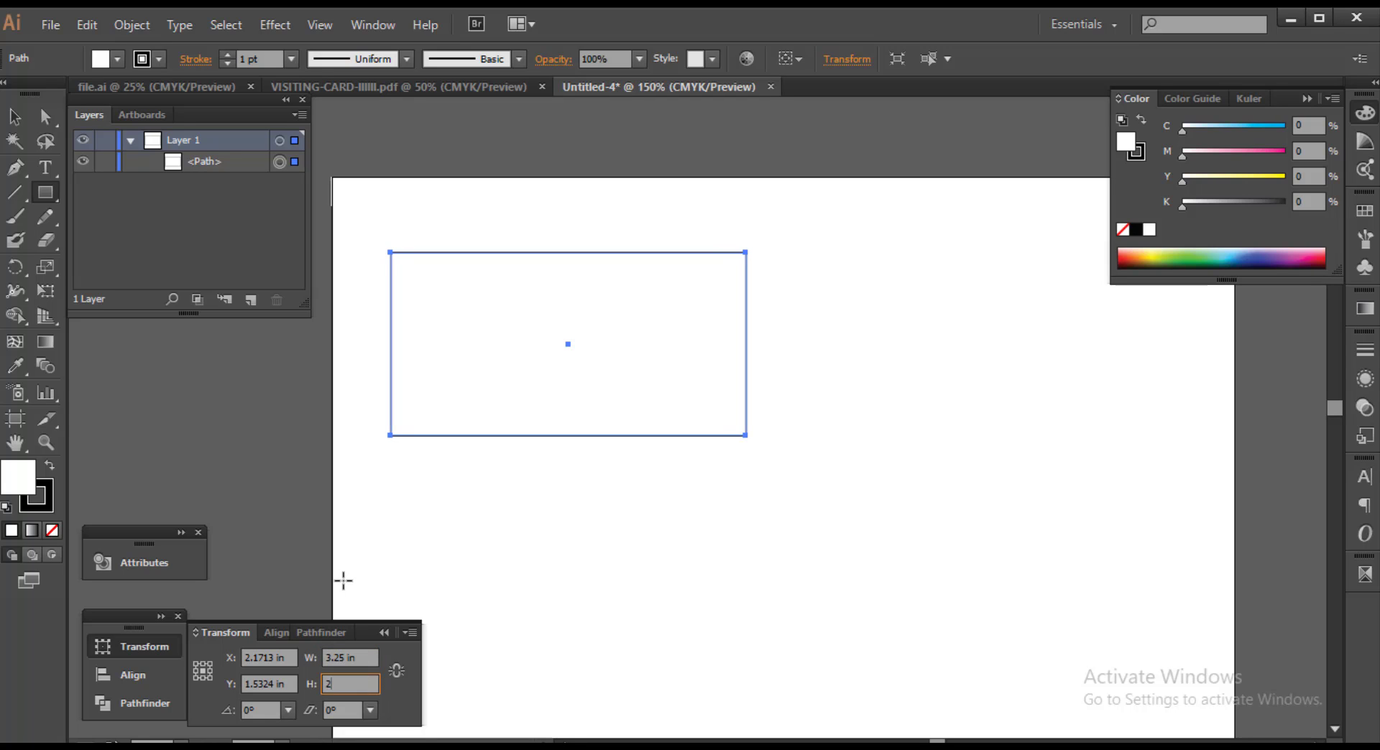
text(2)
key(Return)
key(v)
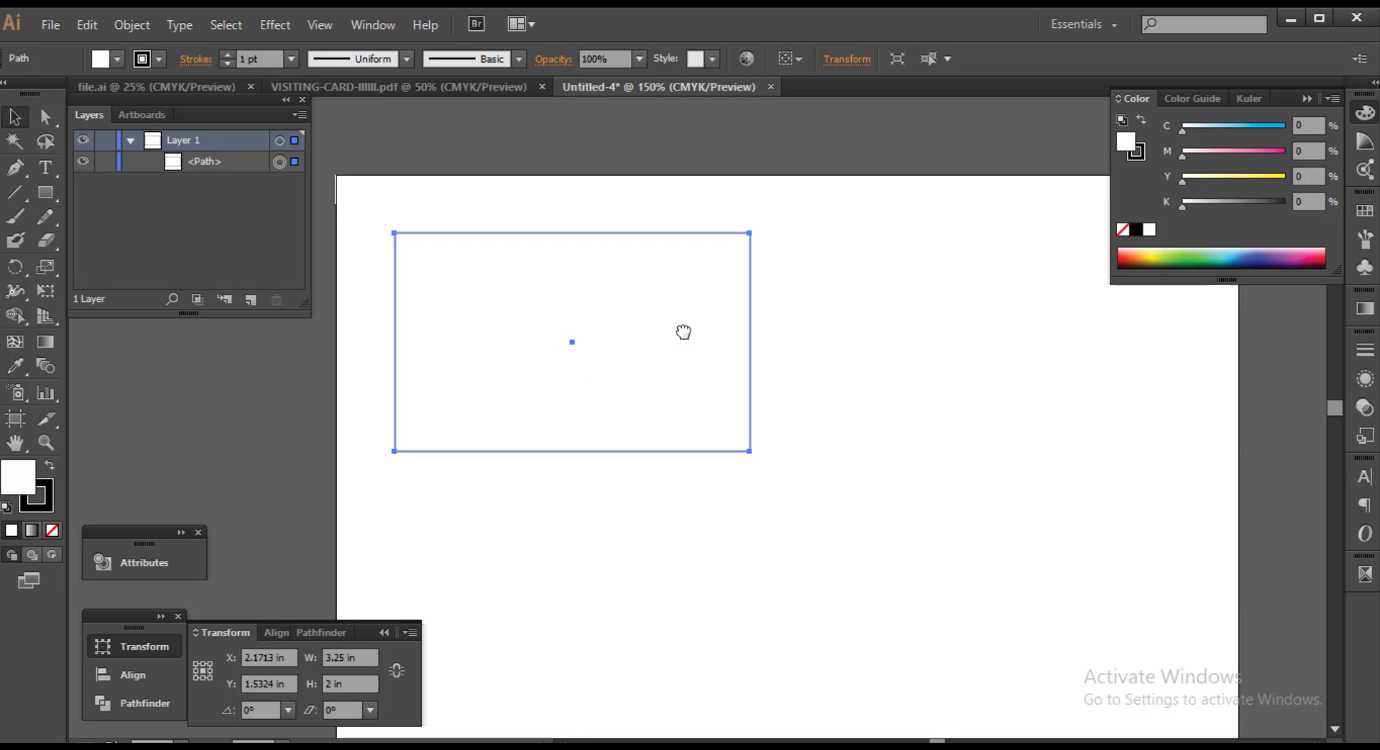
Place a copy of the card rectangle directly below the first
drag(684, 332, 786, 288)
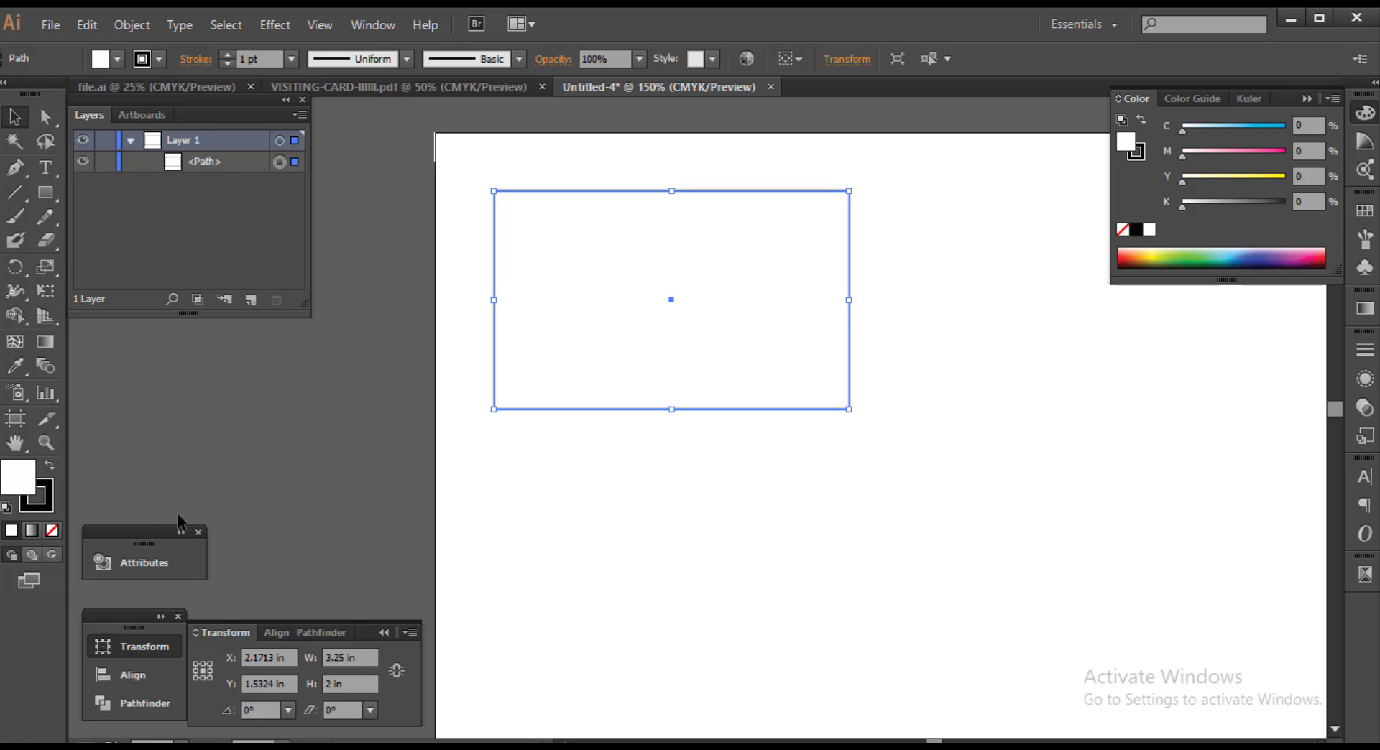
click(182, 425)
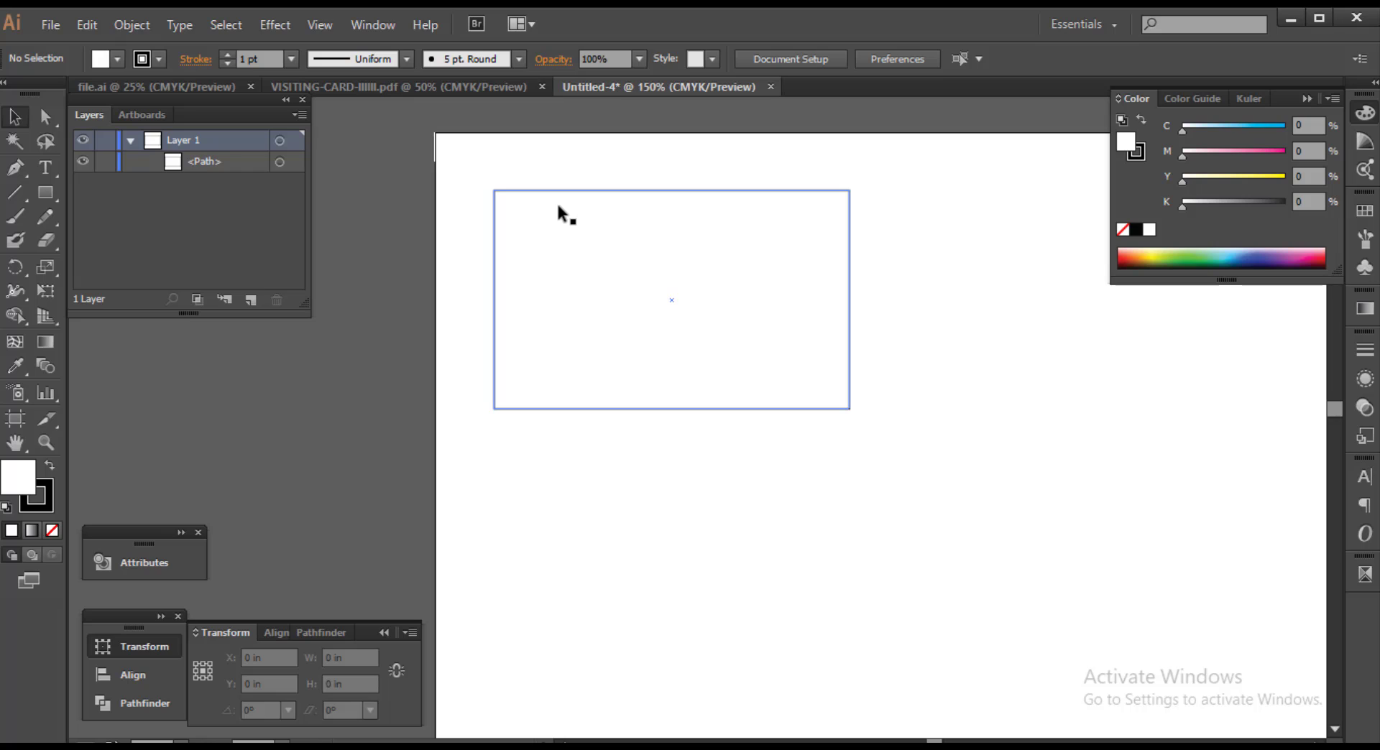
mouse_move(558, 207)
mouse_down()
mouse_move(556, 188)
mouse_move(562, 425)
mouse_up()
click(874, 462)
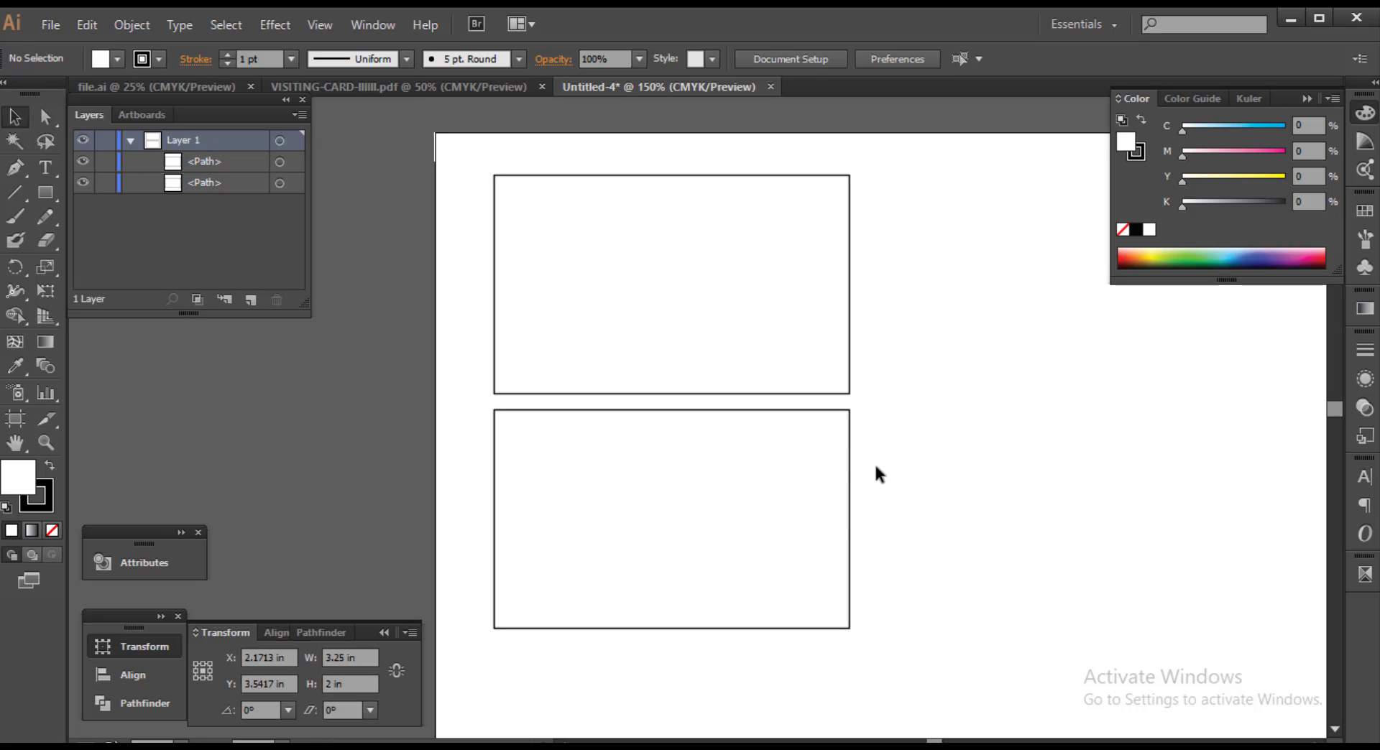
Duplicate both card rectangles in place and hide the duplicates
key(ctrl+a)
key(ctrl+c)
key(ctrl+b)
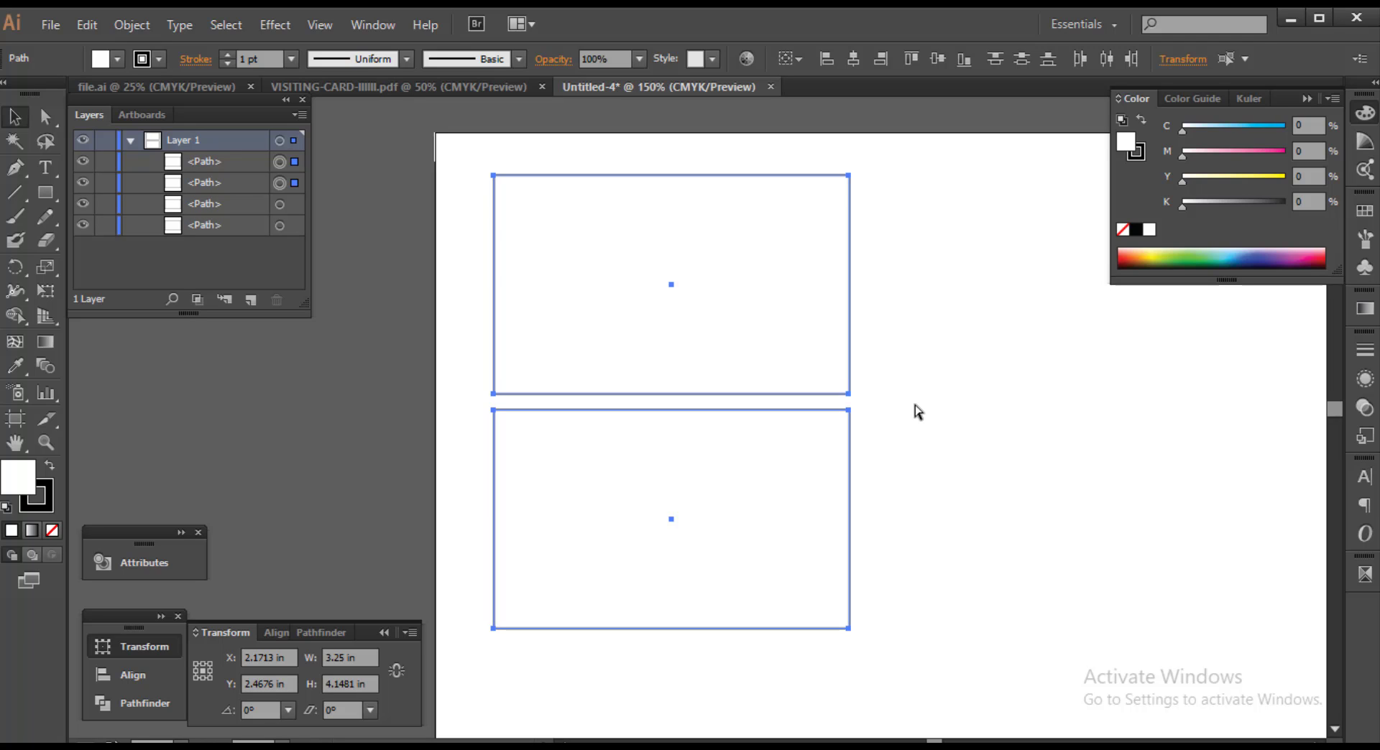
key(ctrl+3)
key(ctrl+a)
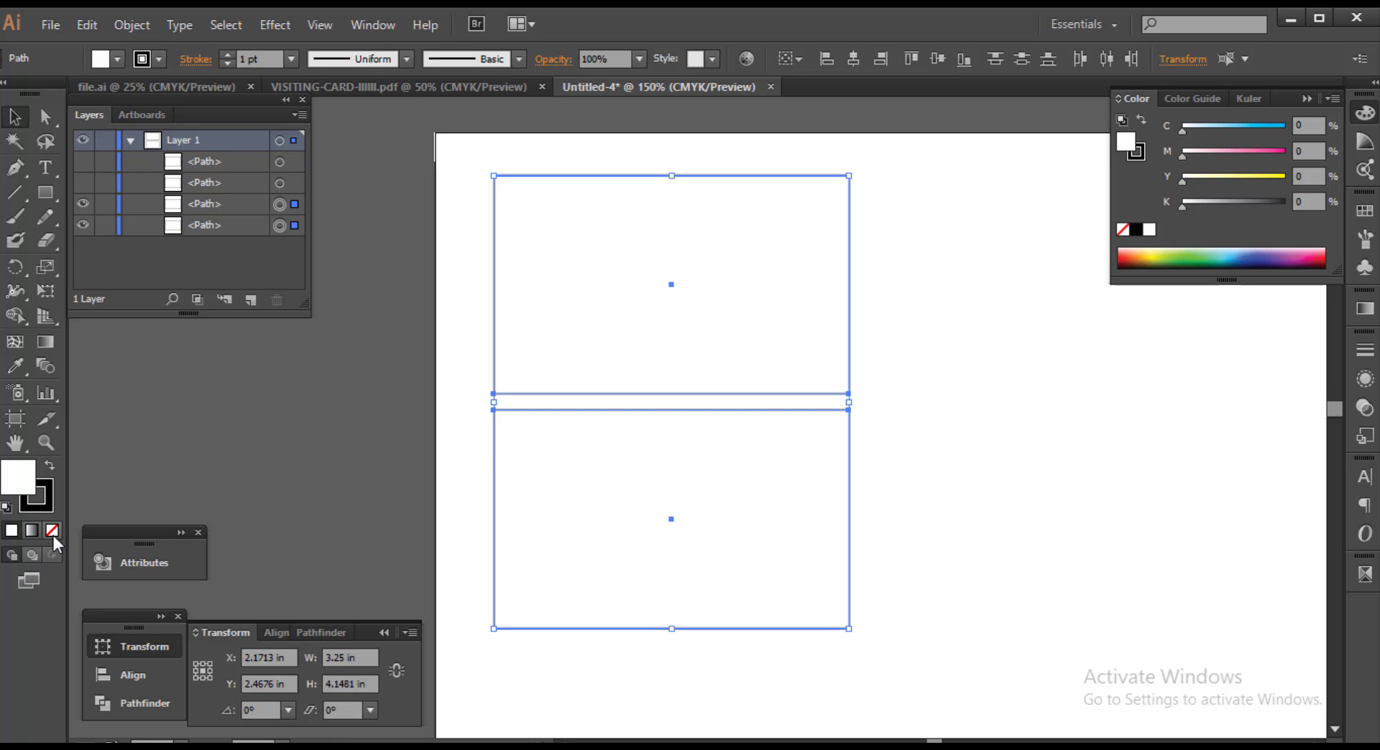
Remove the fill and apply a 5.4-pixel Gaussian Blur to both rectangles
click(52, 531)
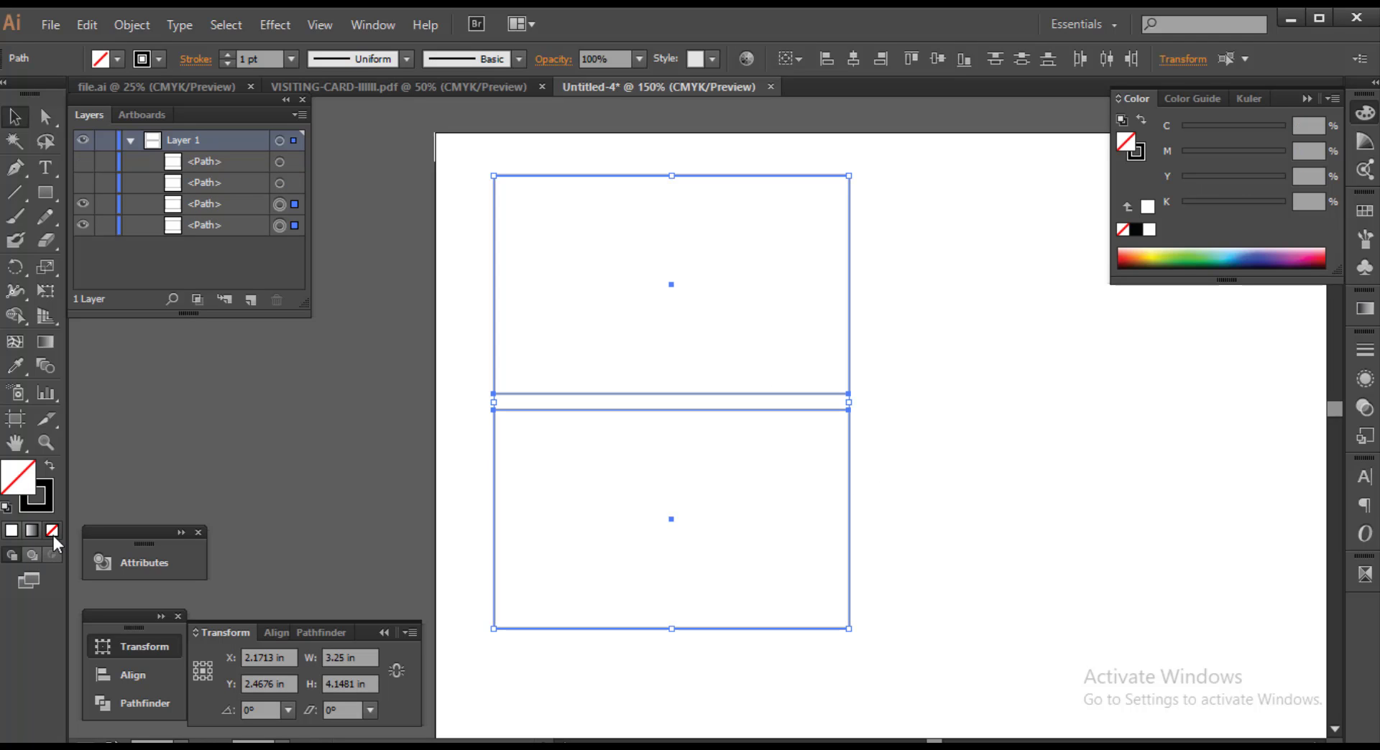
click(213, 32)
mouse_move(275, 25)
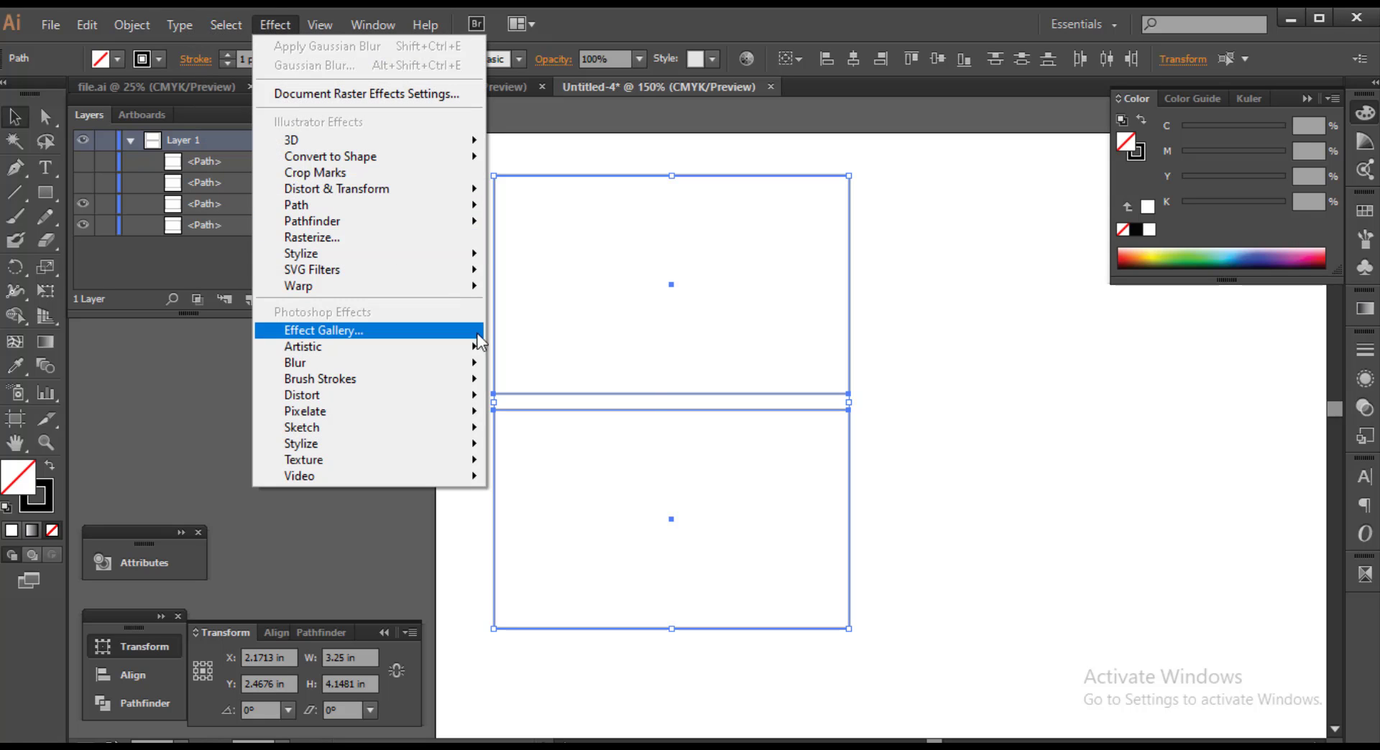
click(553, 363)
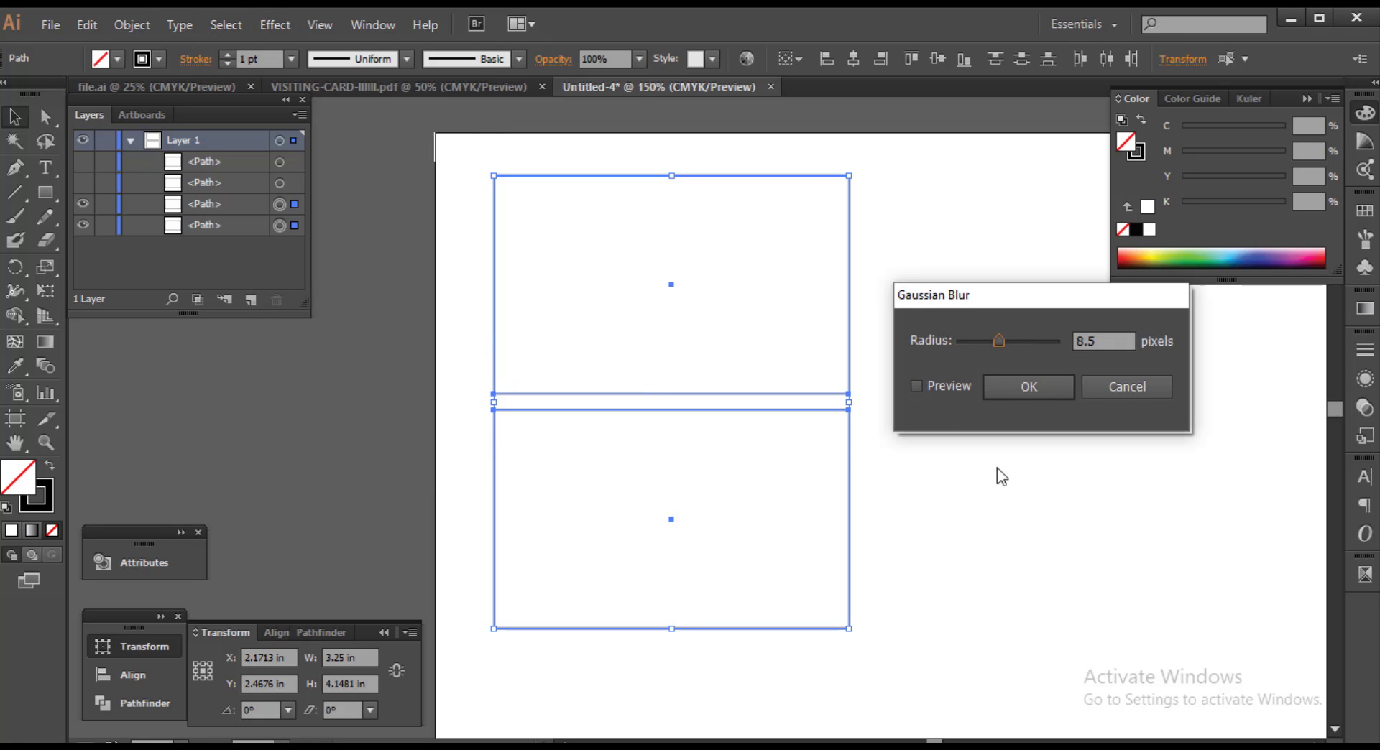
click(947, 385)
drag(999, 341, 985, 339)
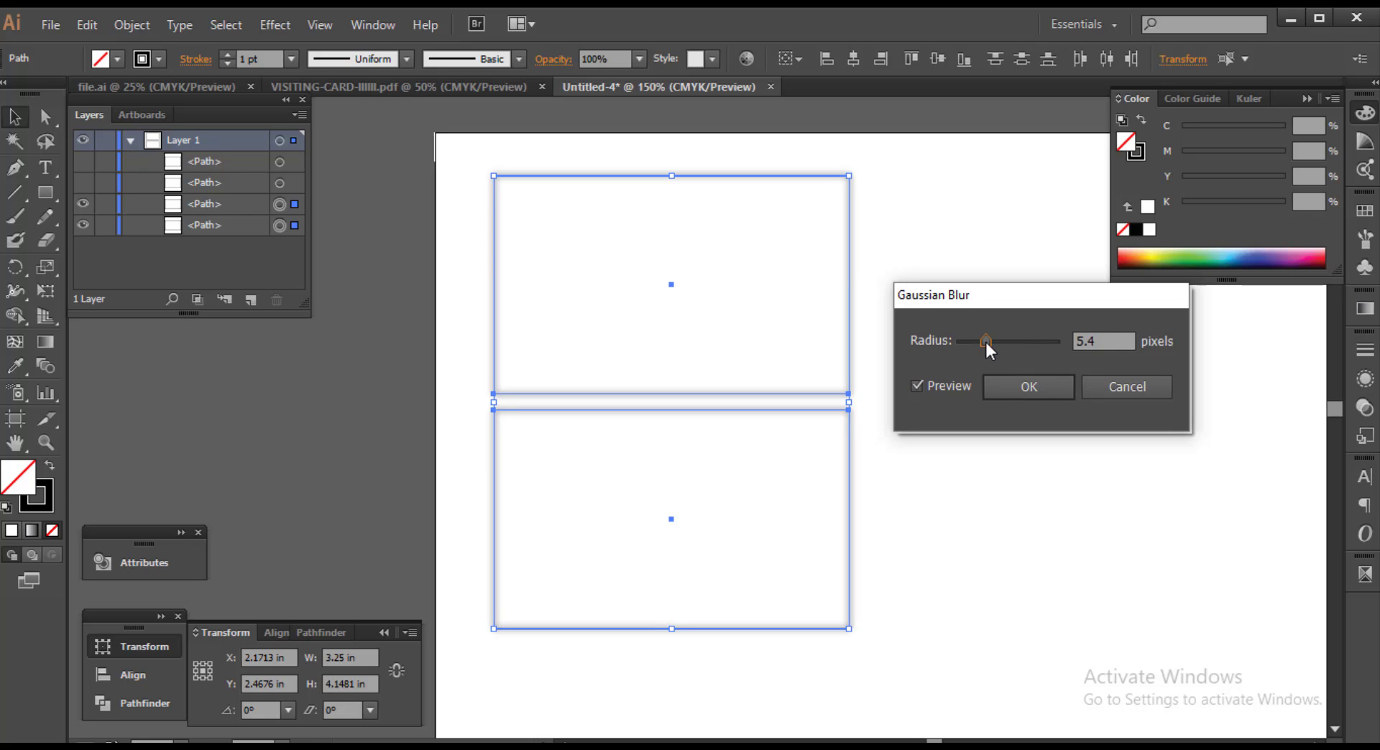
click(1025, 387)
click(1009, 498)
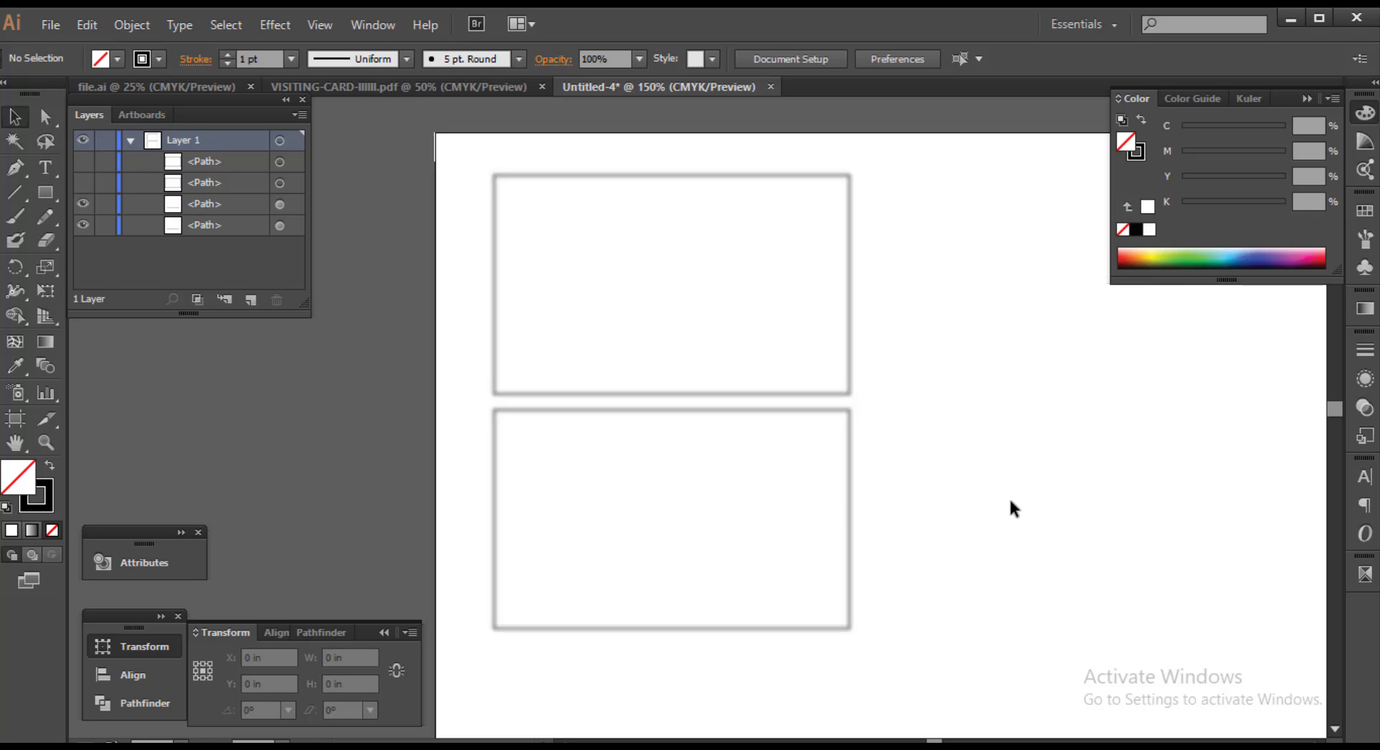
Bring back the hidden copies and remove the outline from both front cards
key(ctrl+z)
click(770, 317)
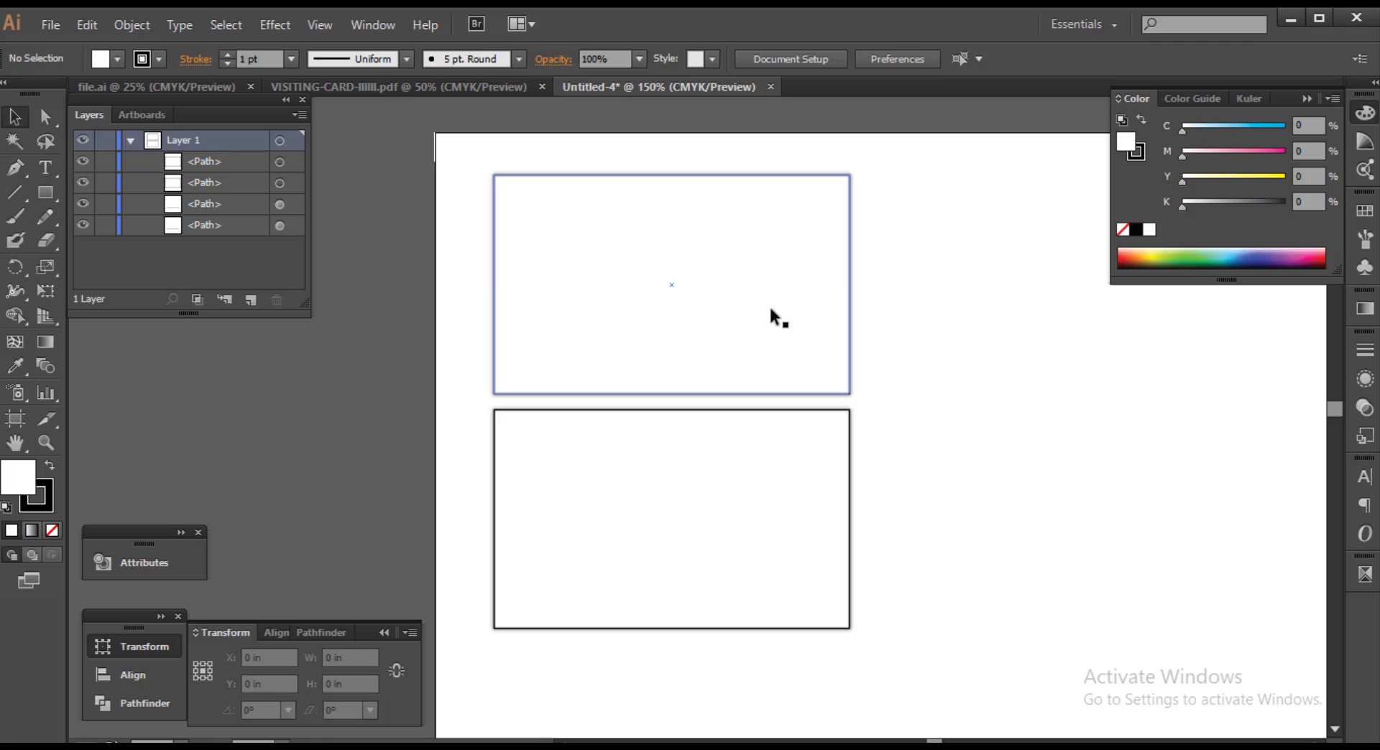
shift+click(769, 444)
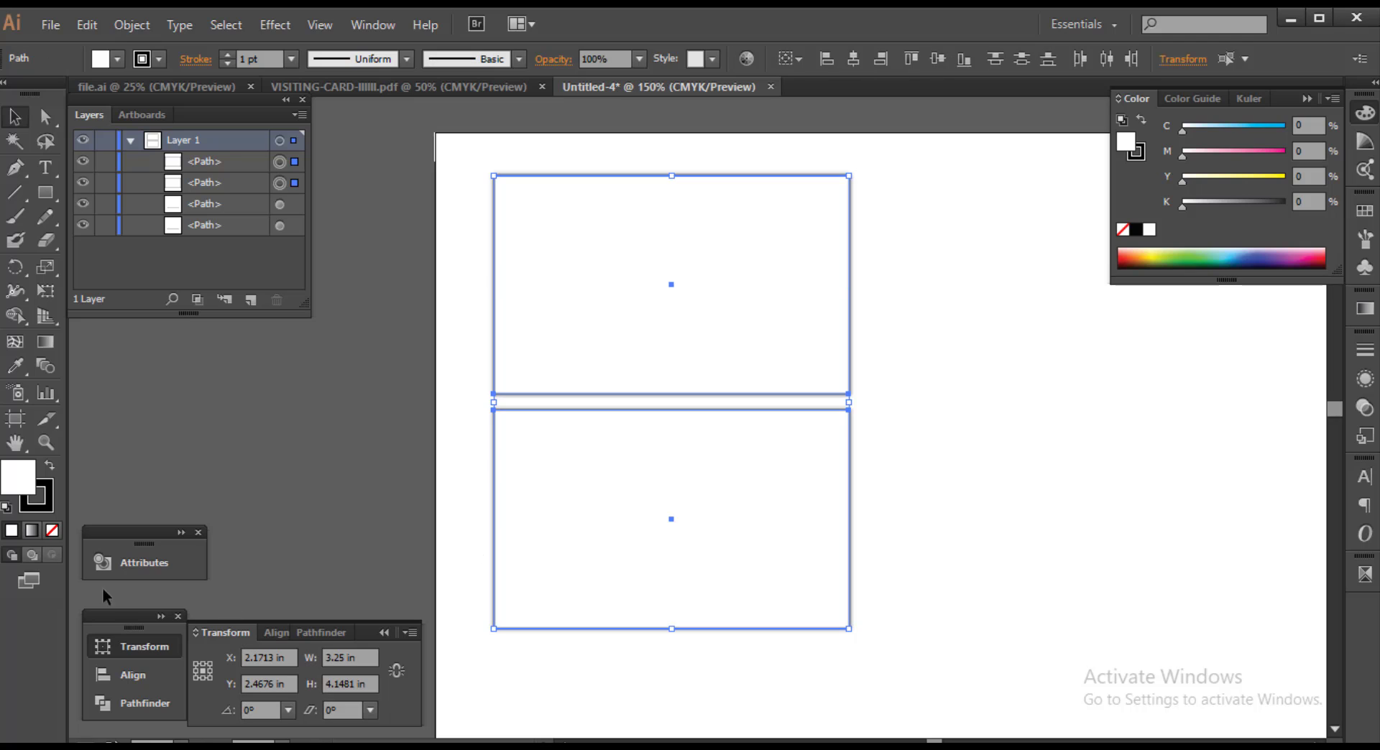
click(52, 531)
click(862, 498)
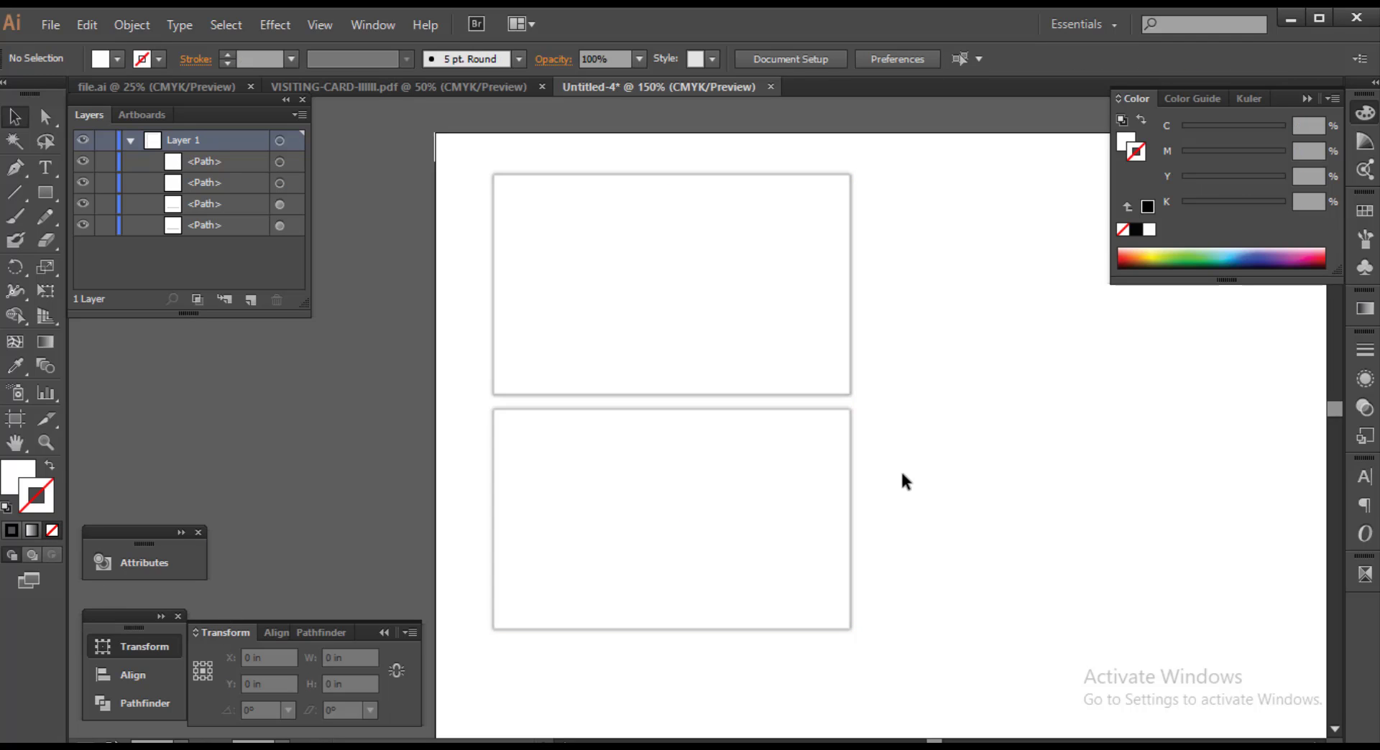
Draw a wide ellipse over the top card, tilt it about 25 degrees and shrink it
drag(45, 193, 123, 234)
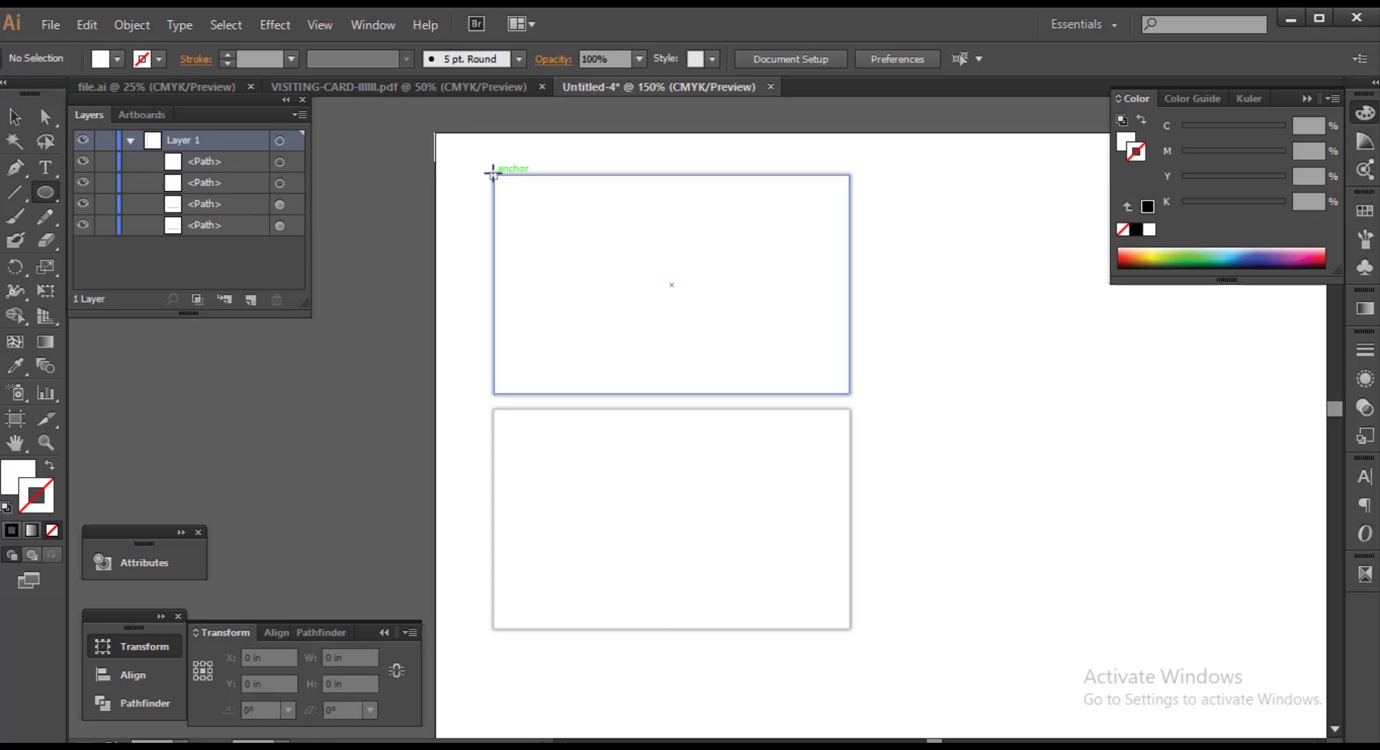
drag(493, 174, 884, 505)
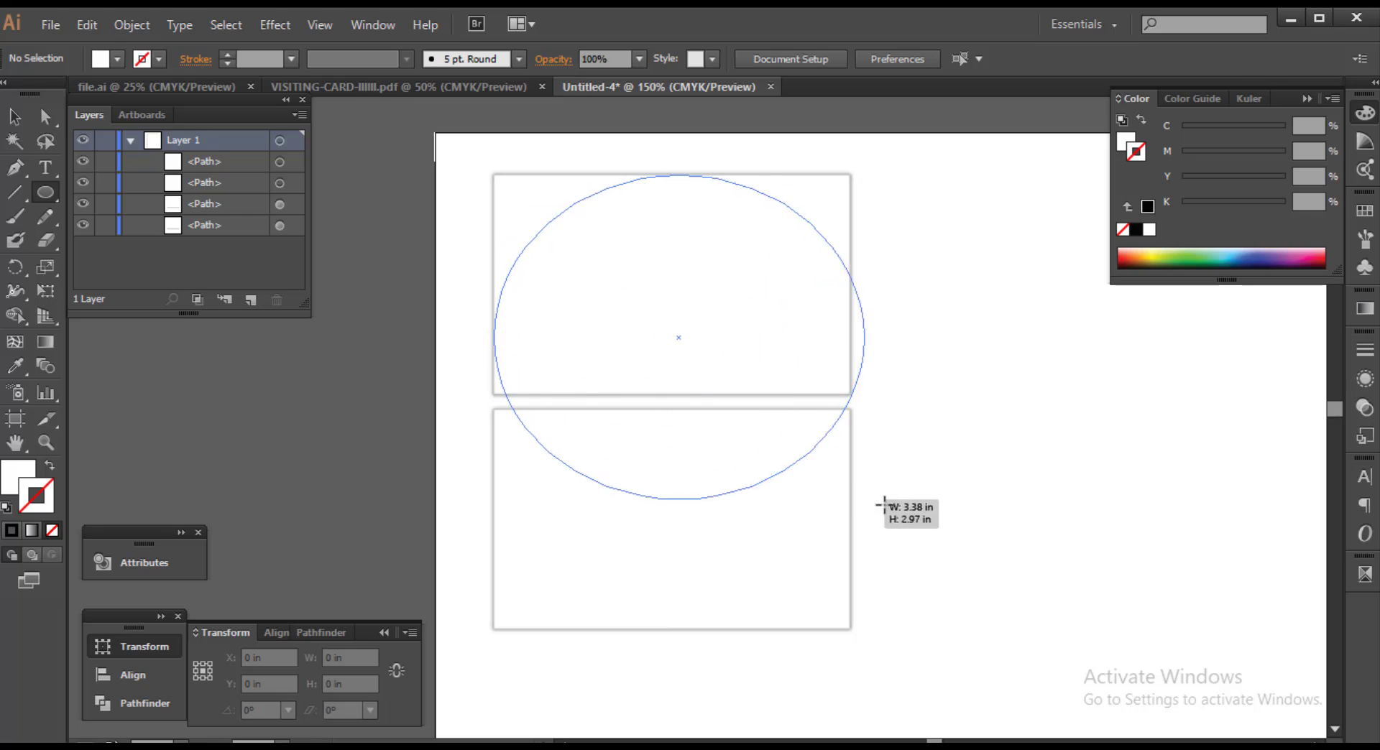
drag(884, 506, 968, 376)
key(v)
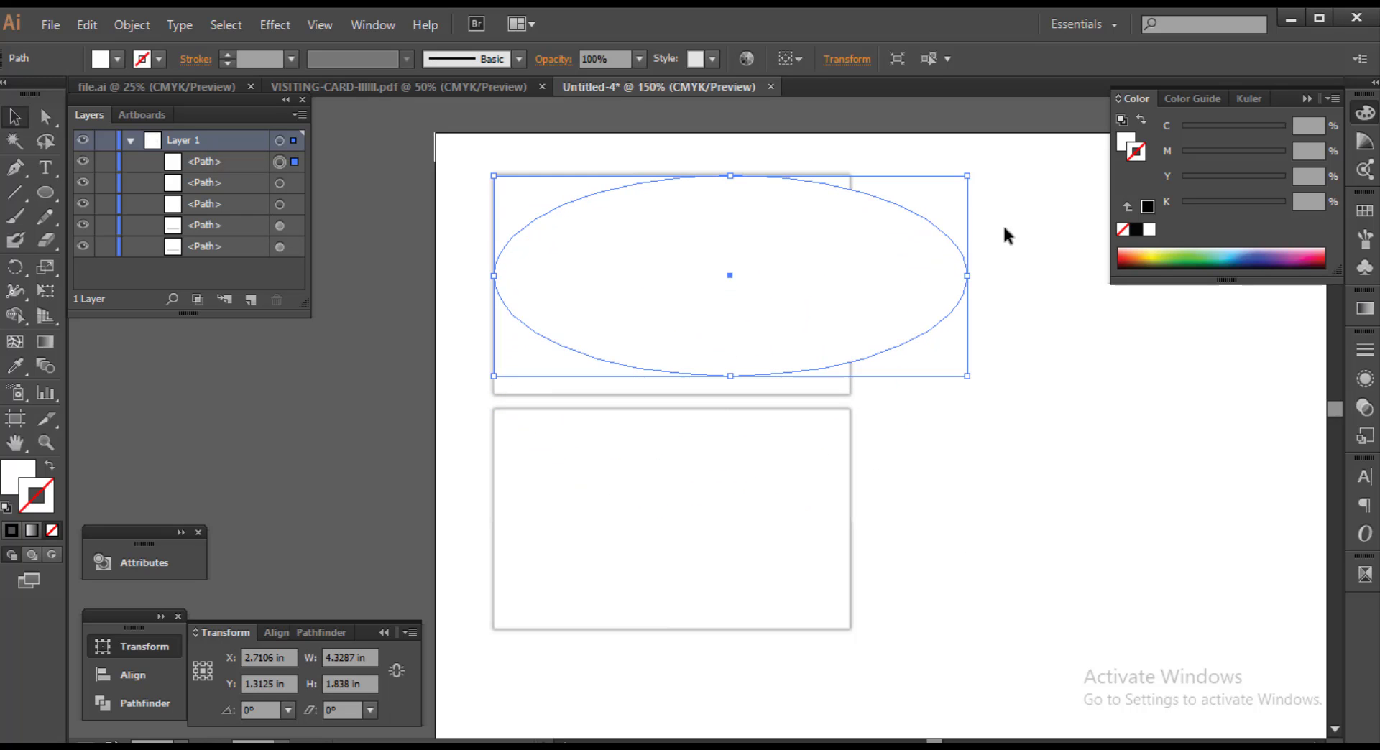
drag(974, 167, 1020, 282)
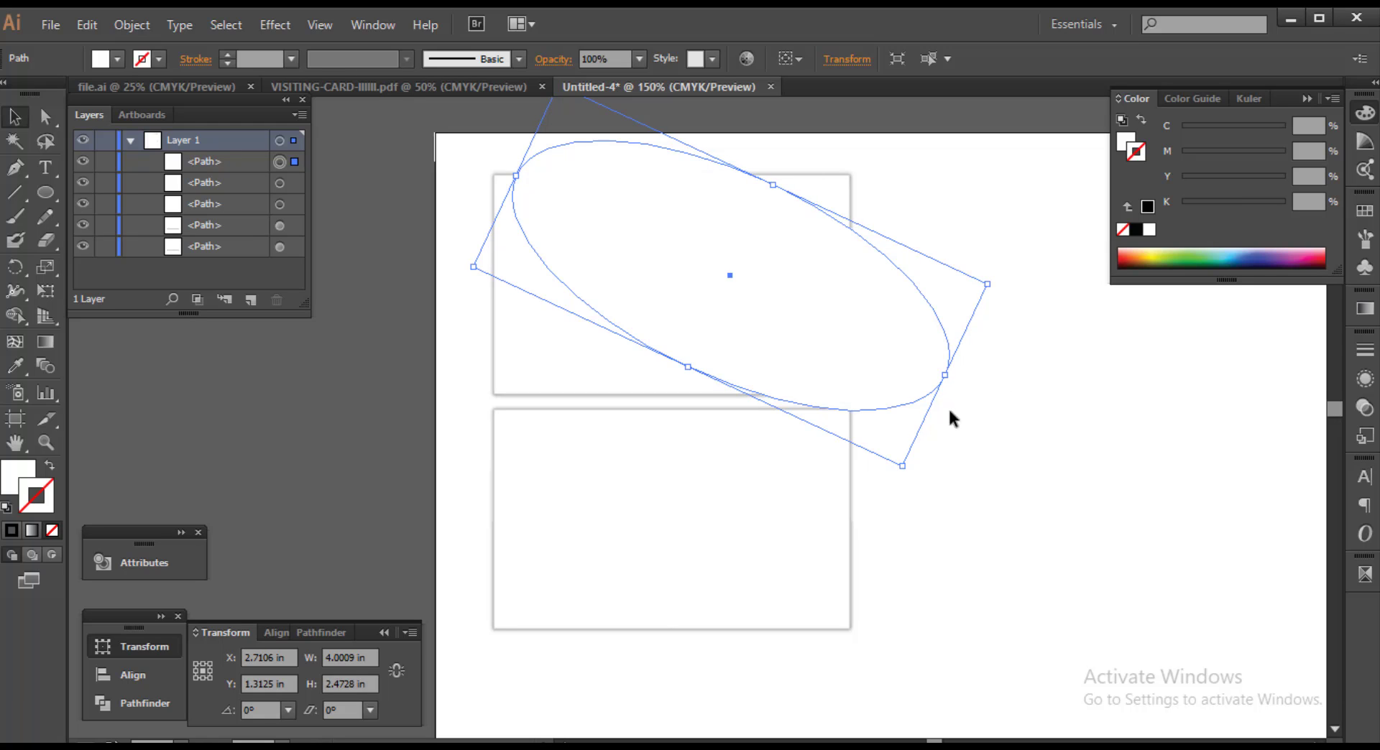
drag(945, 374, 888, 271)
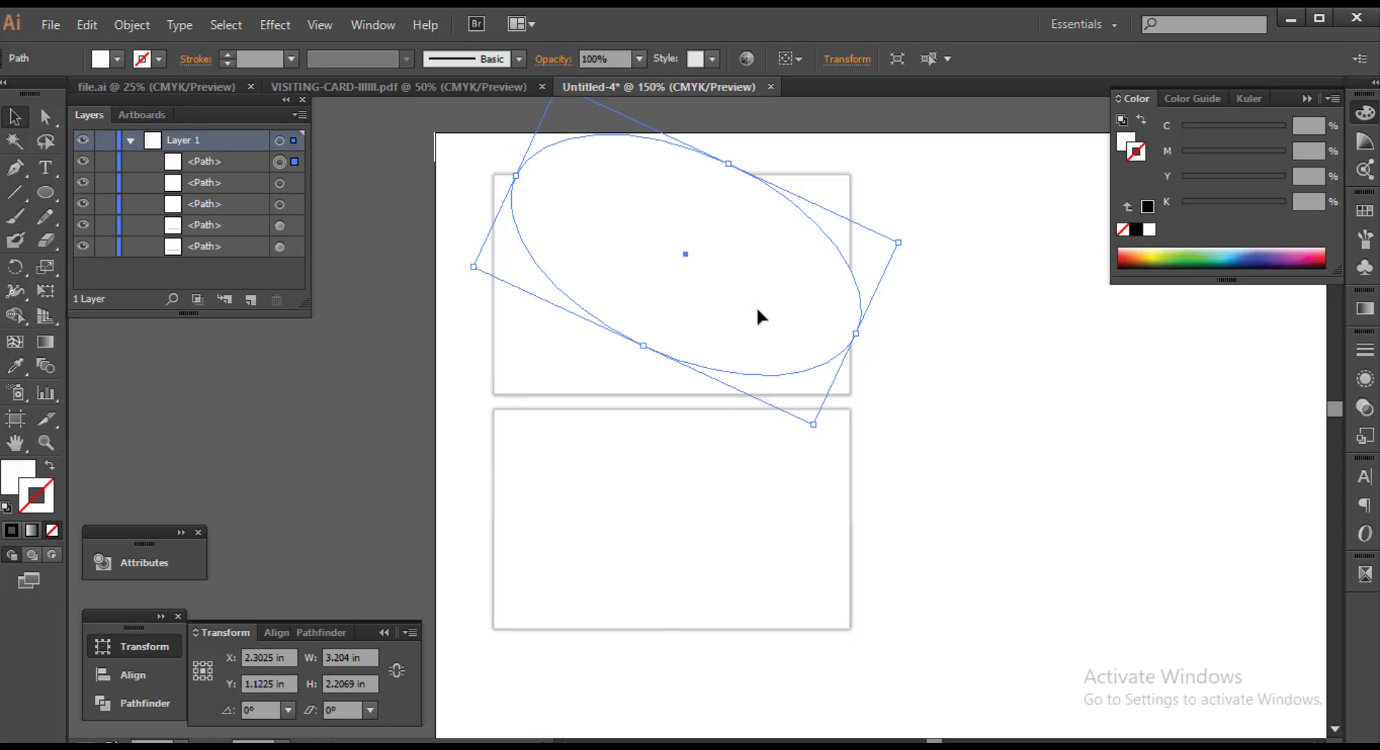
Give the ellipse a yellow (Y=100) outline with no fill
key(shift+x)
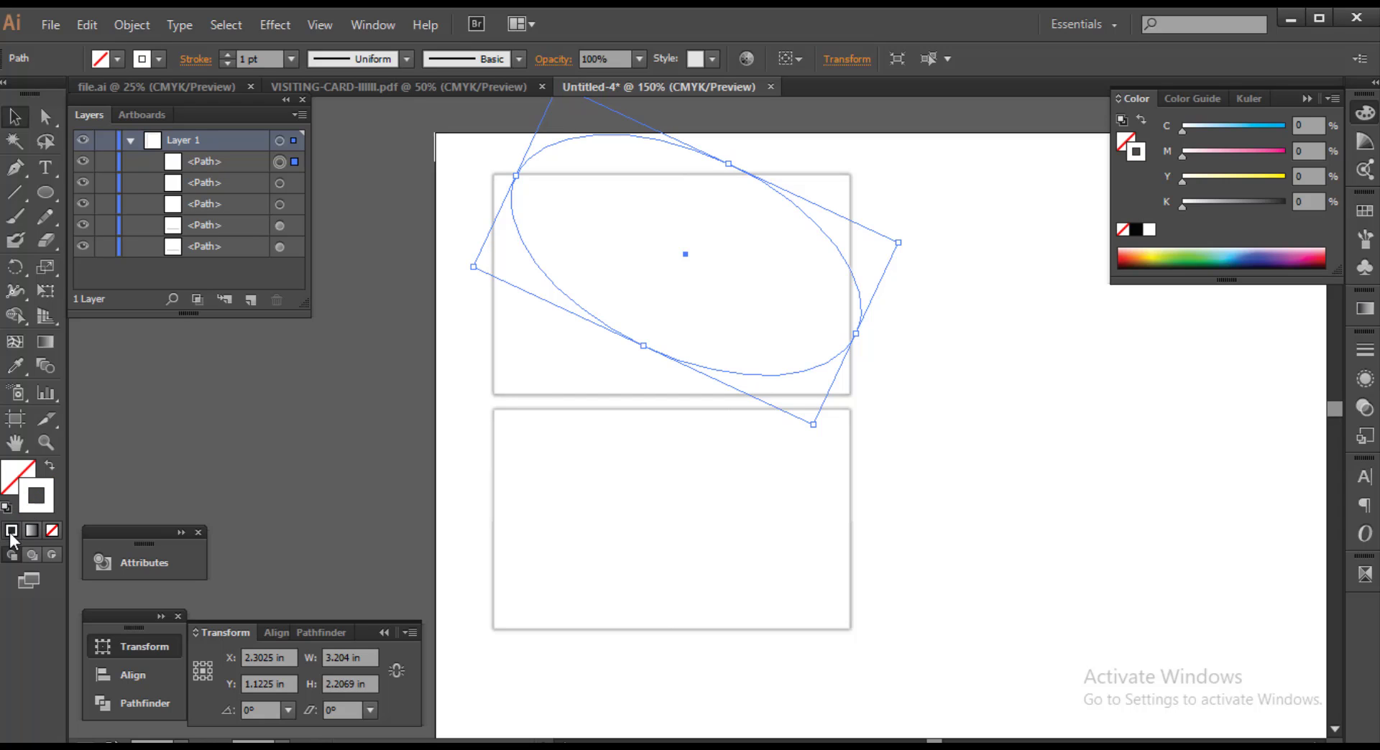
drag(1182, 181, 1296, 186)
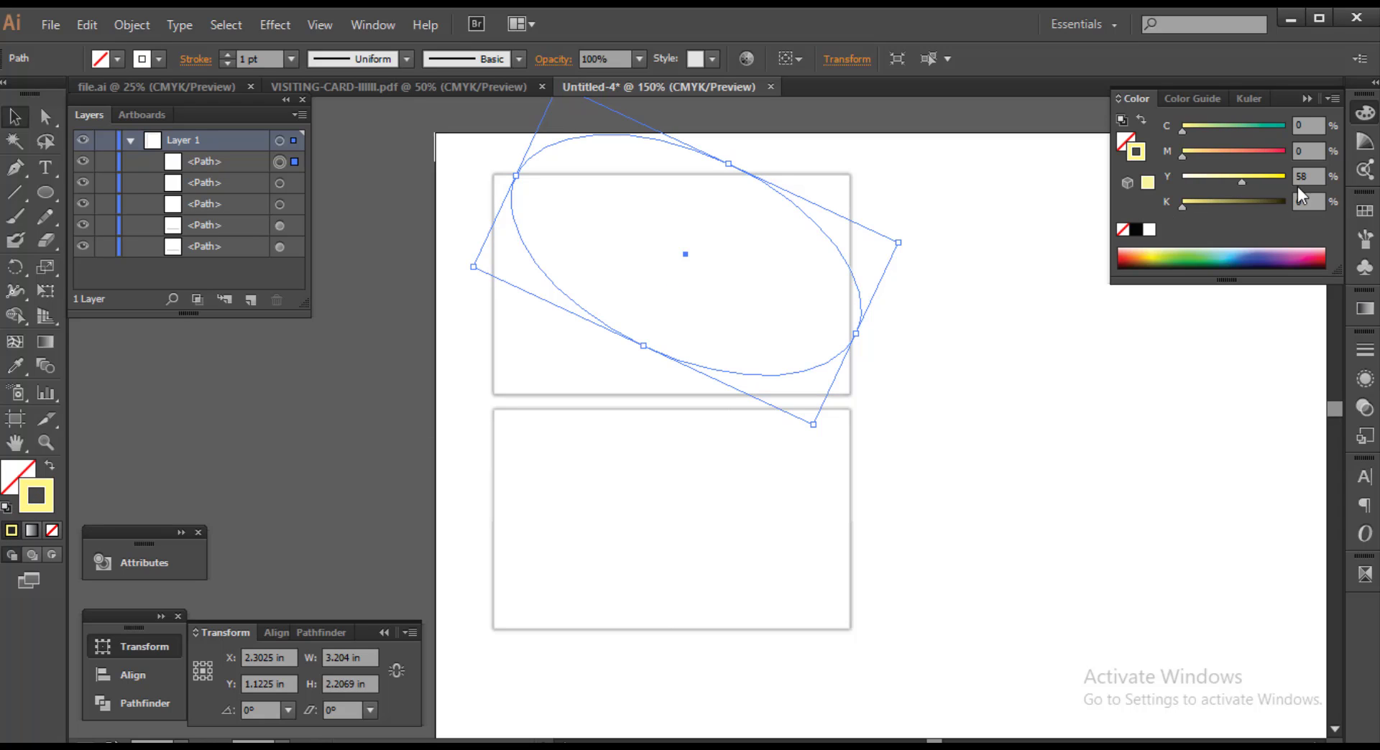
click(1079, 447)
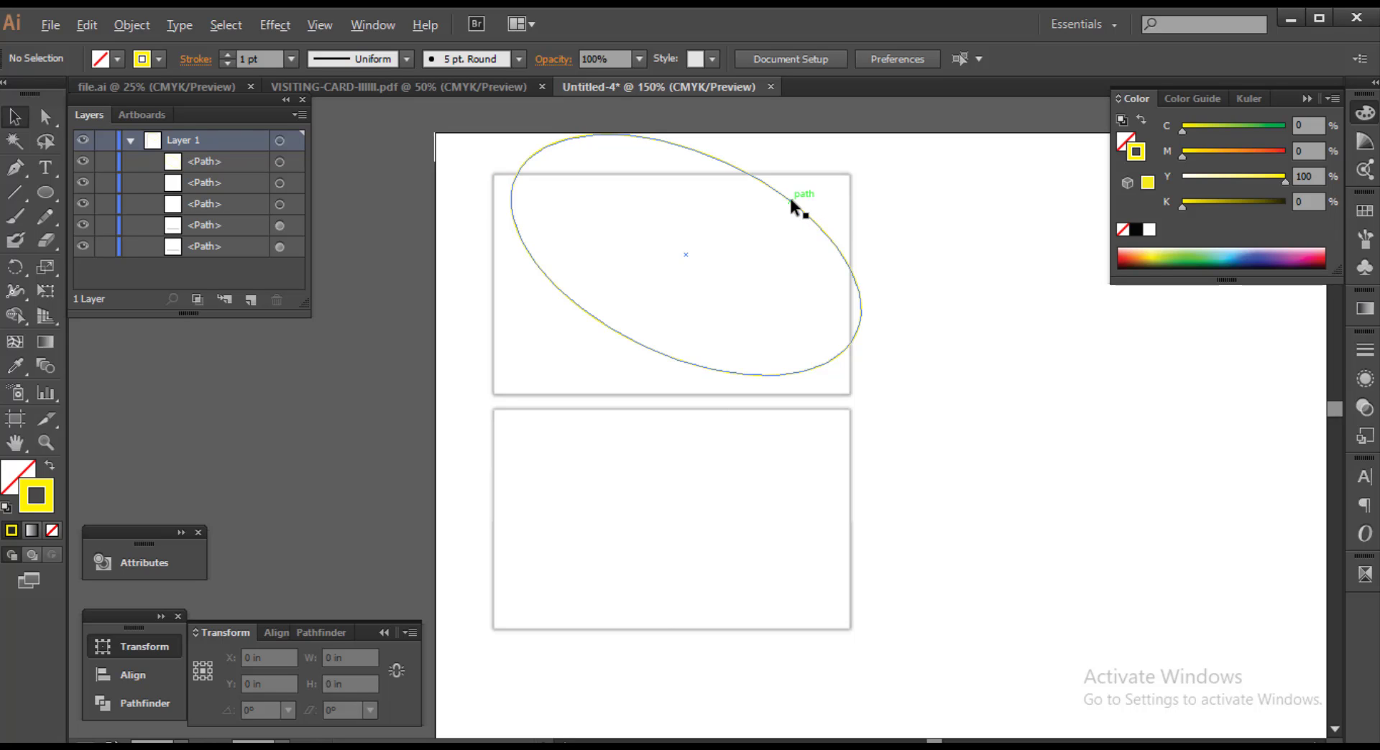
Place a rotated copy of the ellipse and move the flatter one higher on the card
drag(789, 195, 768, 273)
drag(885, 309, 872, 231)
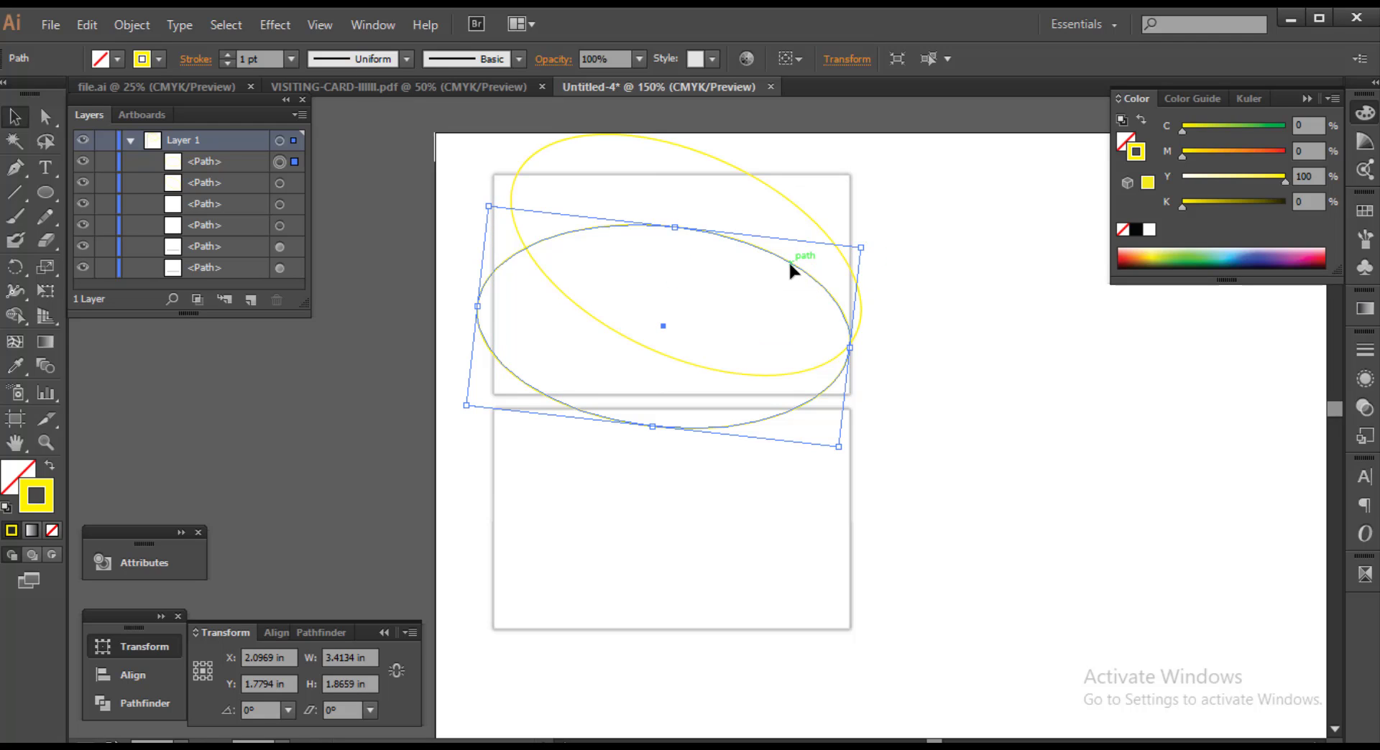
mouse_move(788, 260)
mouse_down()
mouse_move(812, 237)
mouse_move(812, 212)
mouse_up()
drag(888, 268, 910, 217)
click(935, 294)
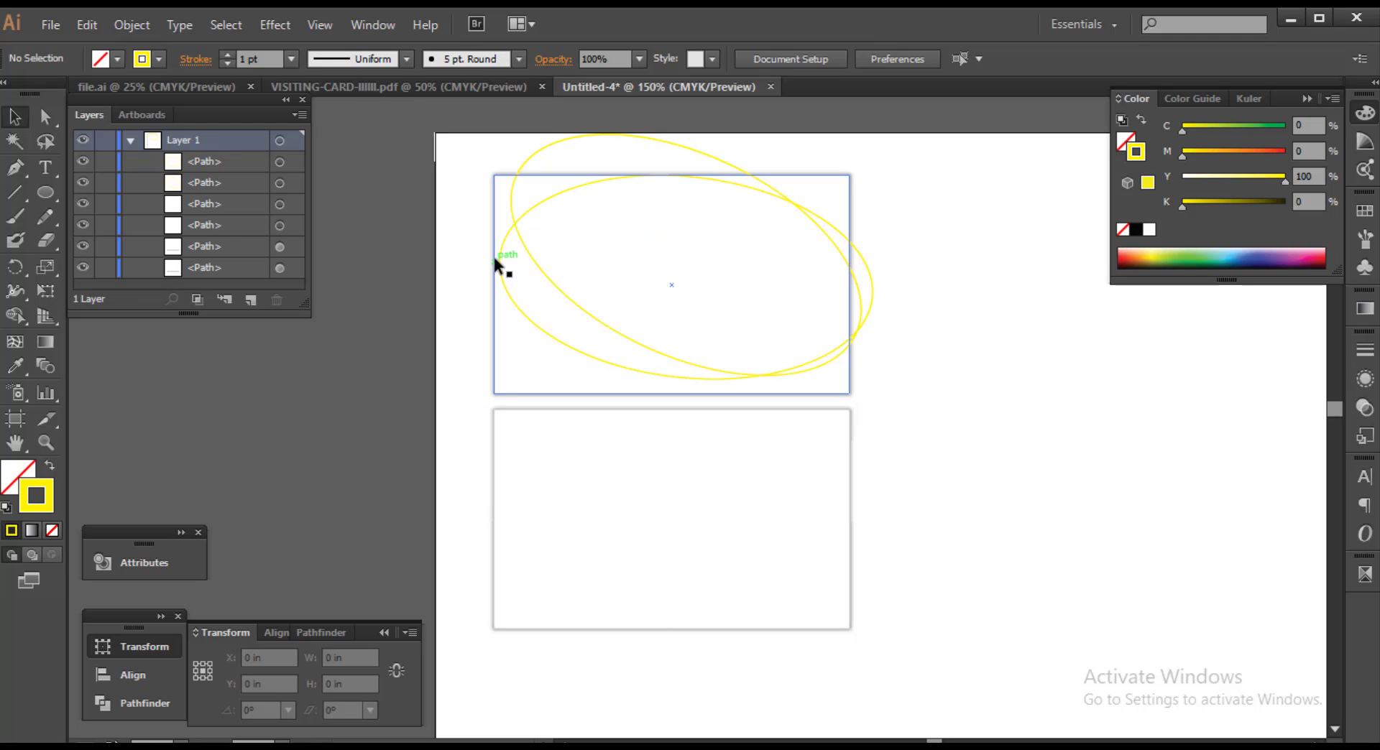
Widen the flatter ellipse leftward and enlarge it to about 3.85 × 1.91 in past the card's right edge
click(501, 257)
drag(501, 258, 489, 255)
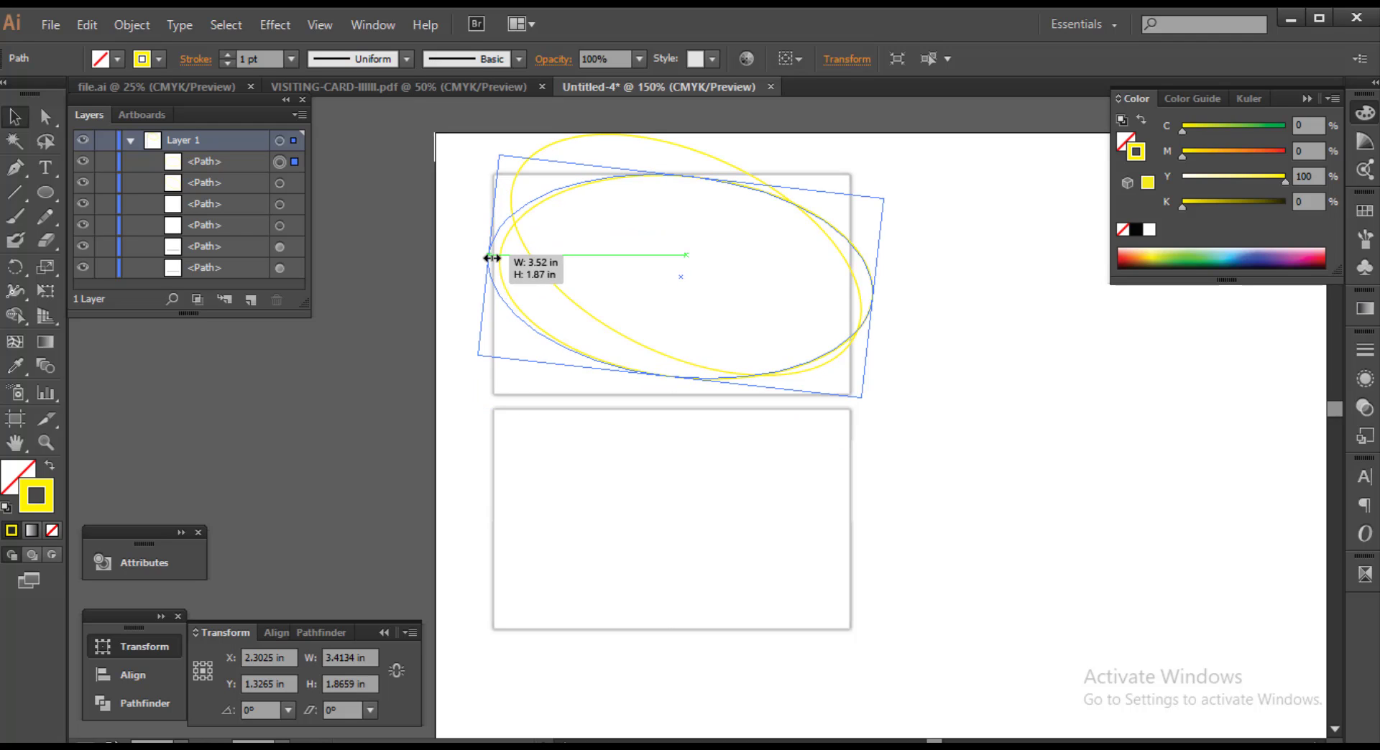
click(449, 279)
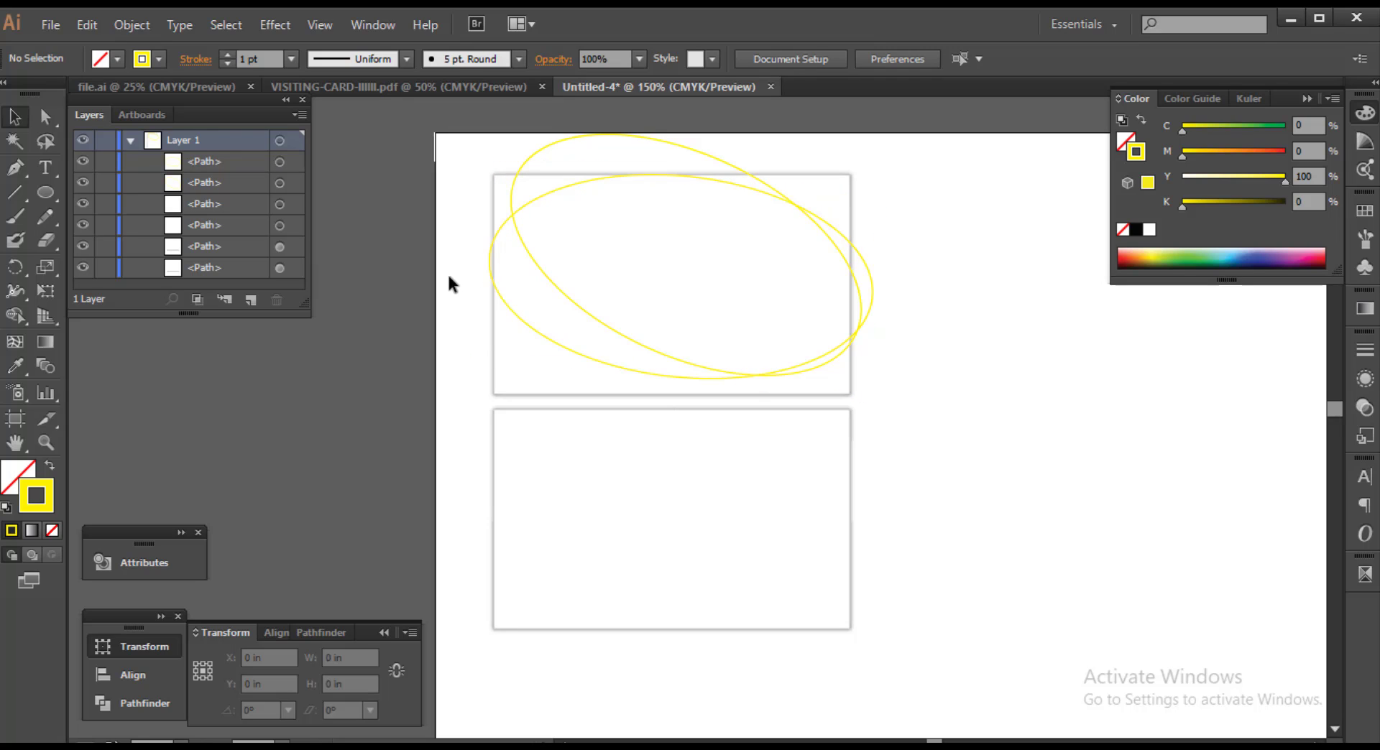
click(637, 174)
click(545, 199)
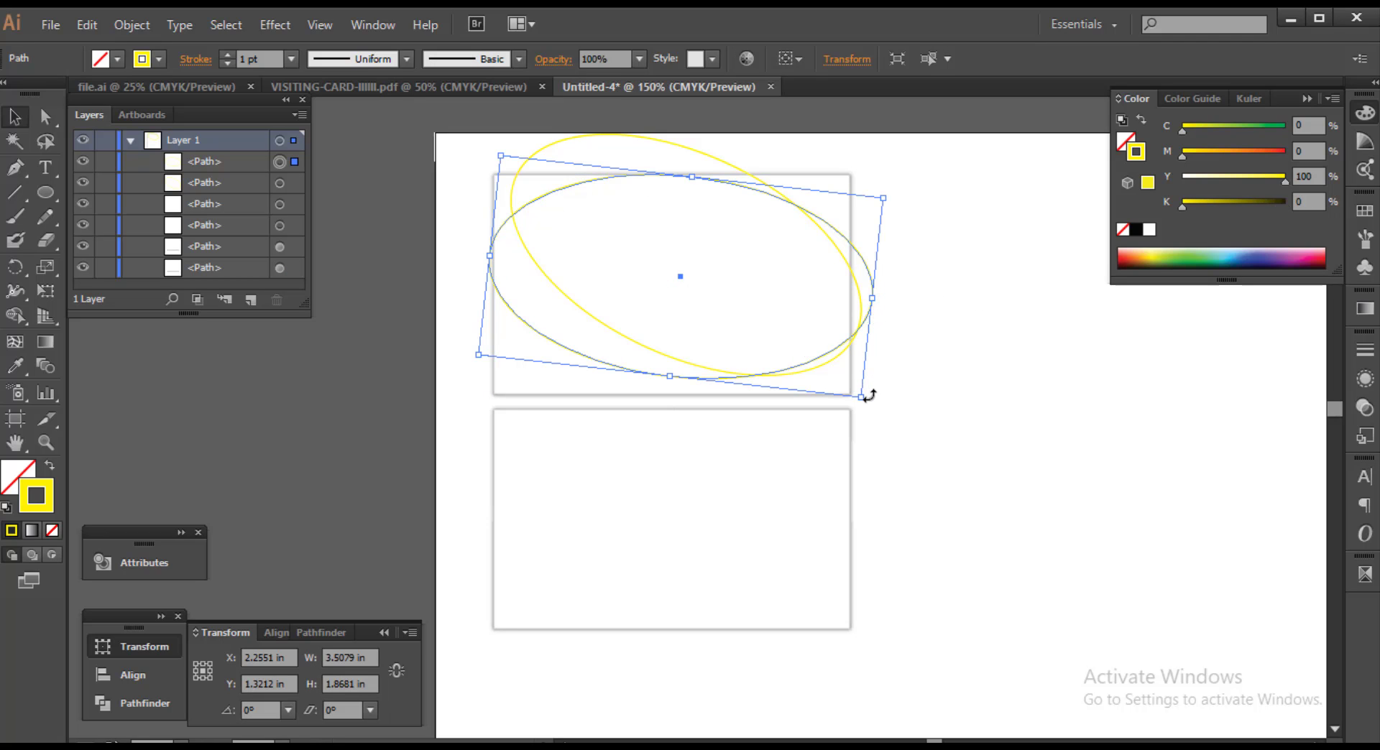
drag(861, 396, 896, 406)
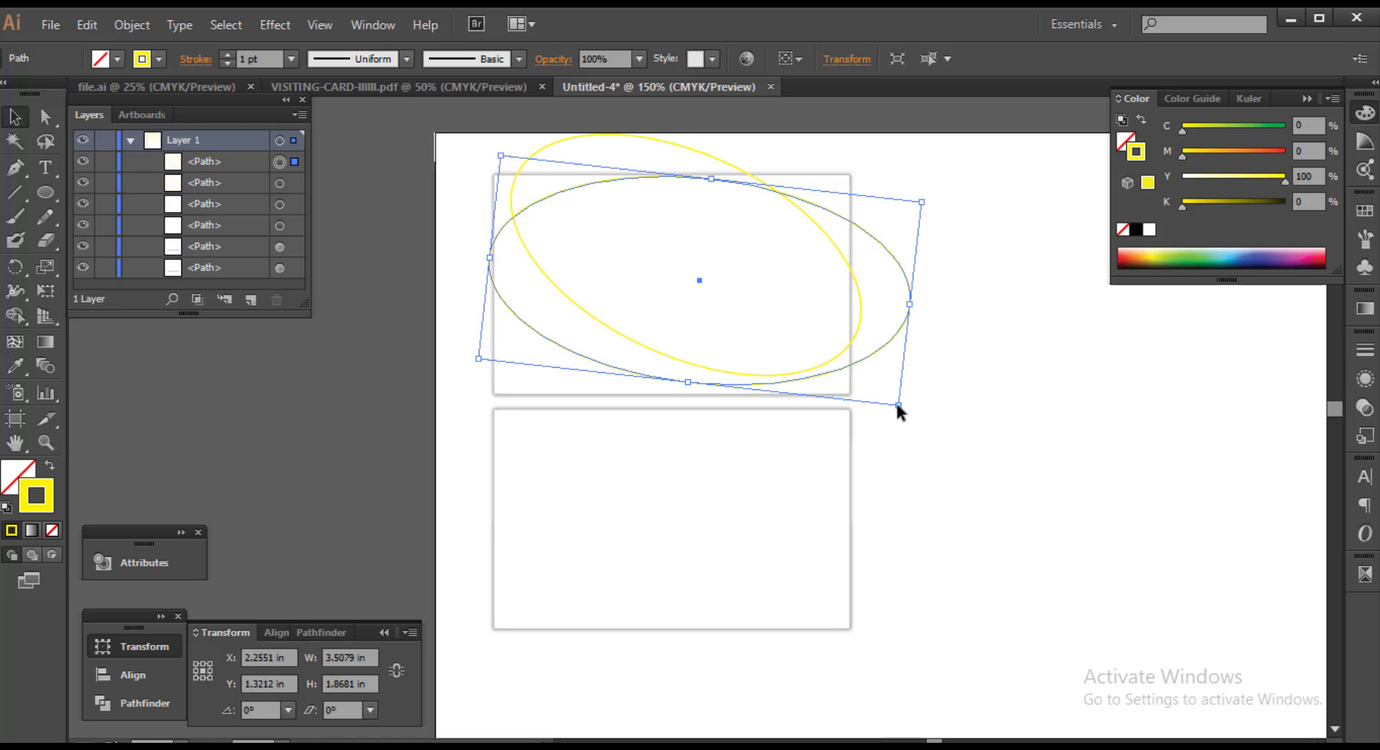
click(978, 415)
click(853, 177)
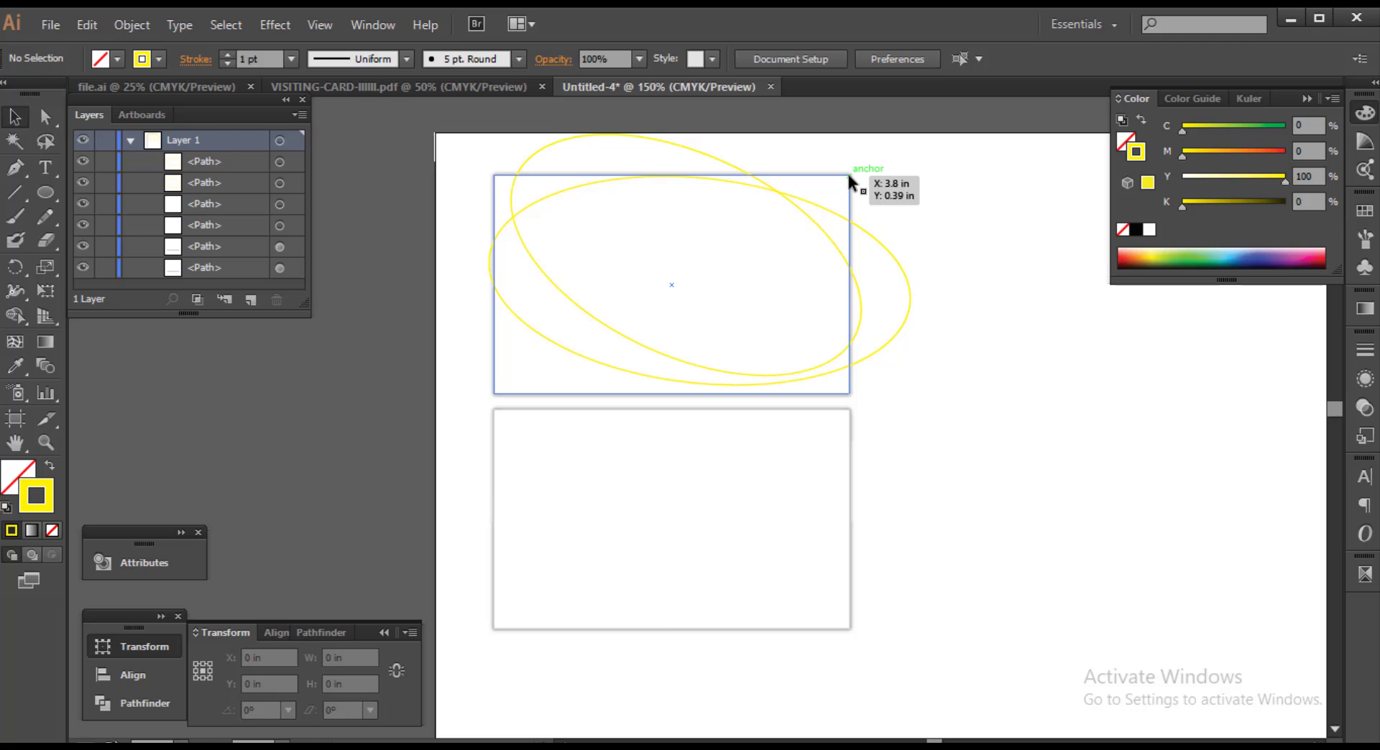
Split the top card with the flatter ellipse using Shape Builder and delete the leftover ellipse piece
shift+click(540, 334)
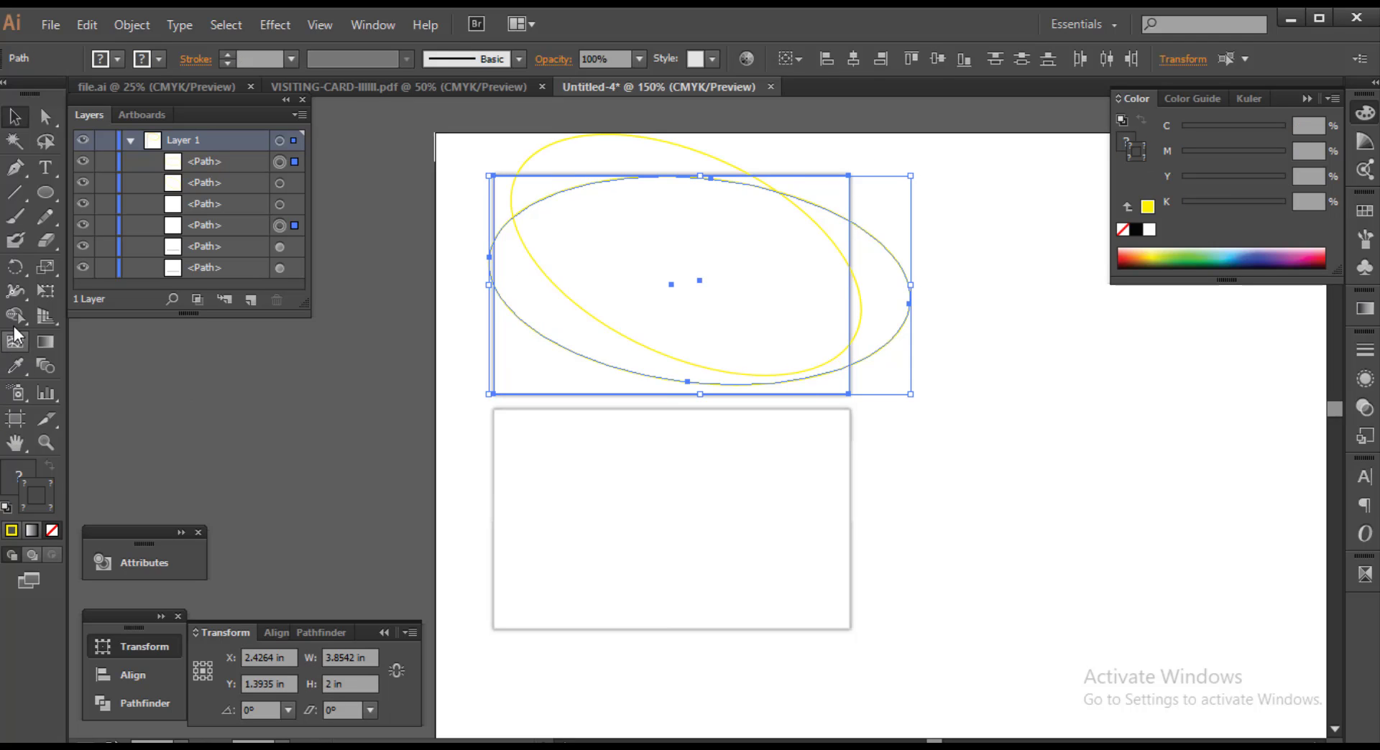
click(14, 315)
click(534, 369)
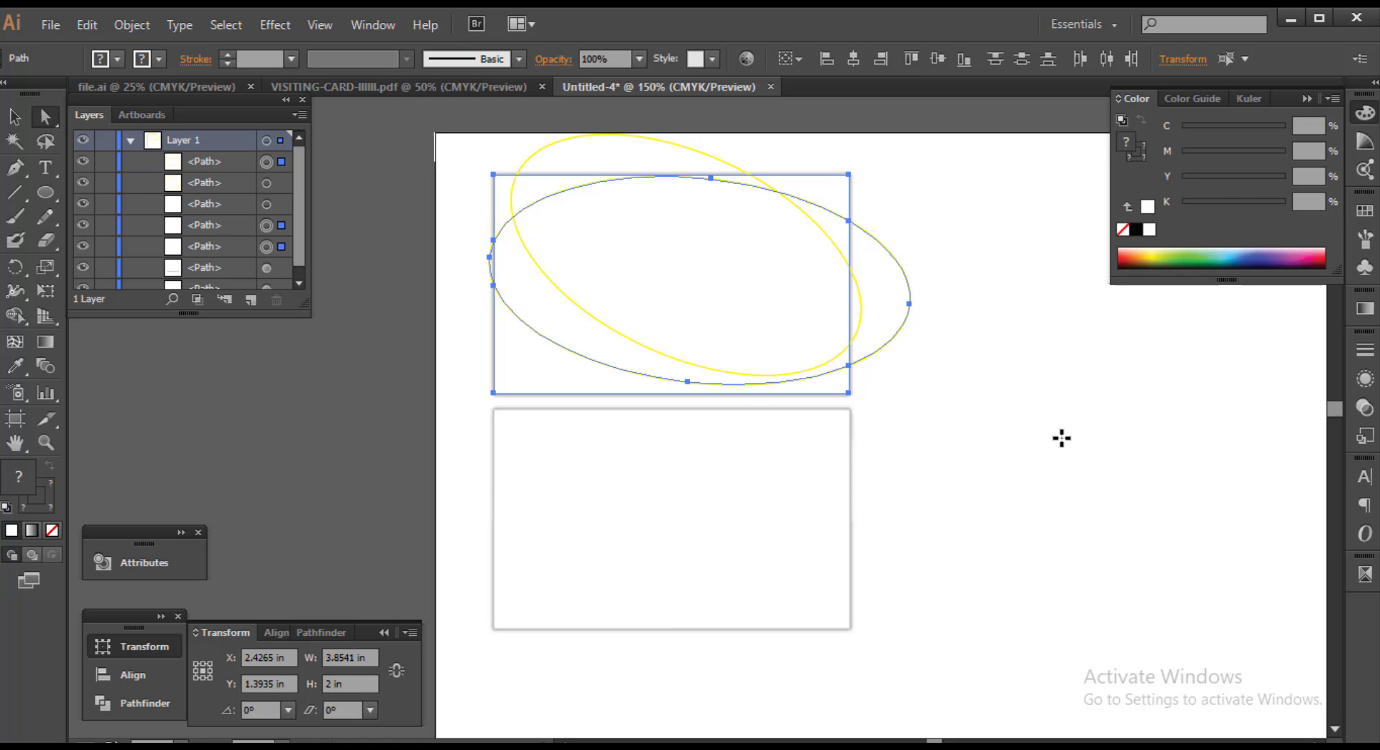
key(v)
click(1001, 420)
click(546, 190)
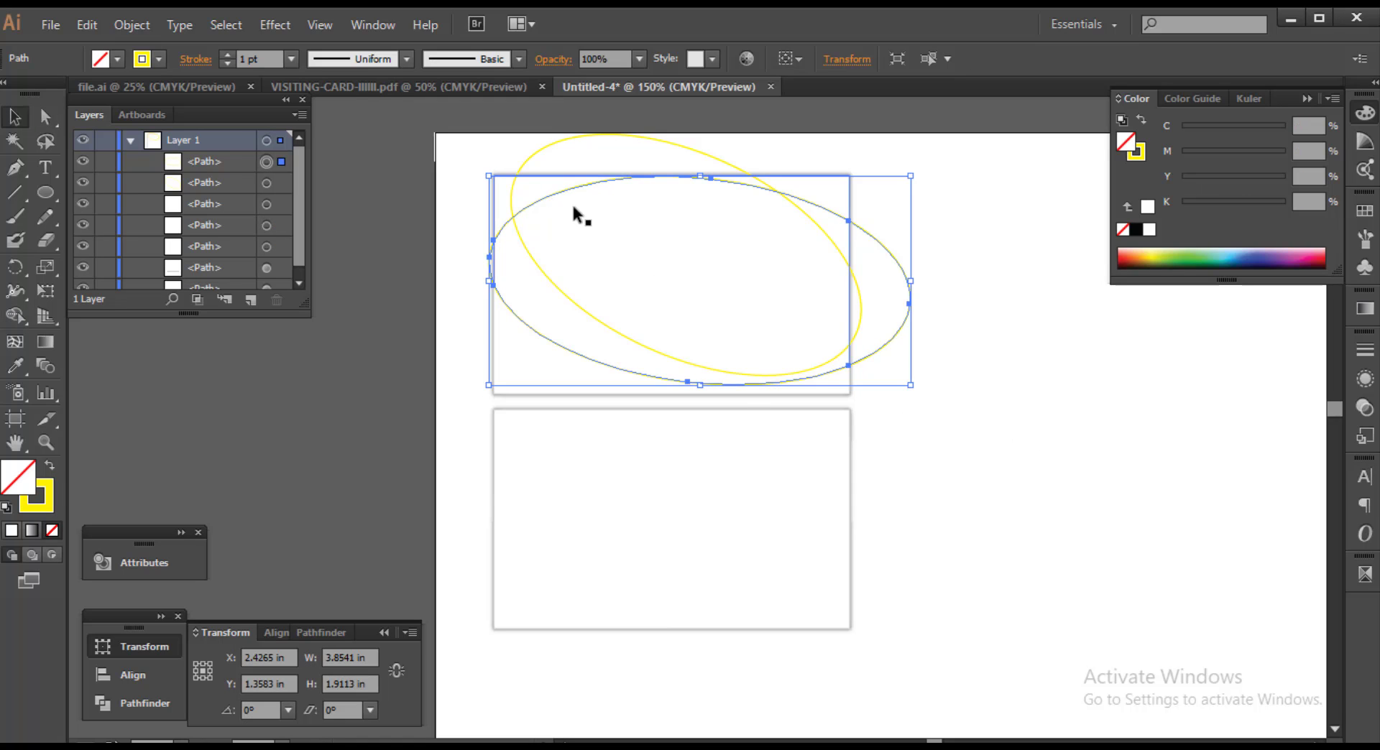
key(Delete)
Split the card along the yellow ellipse's curve and discard the unwanted region
click(621, 370)
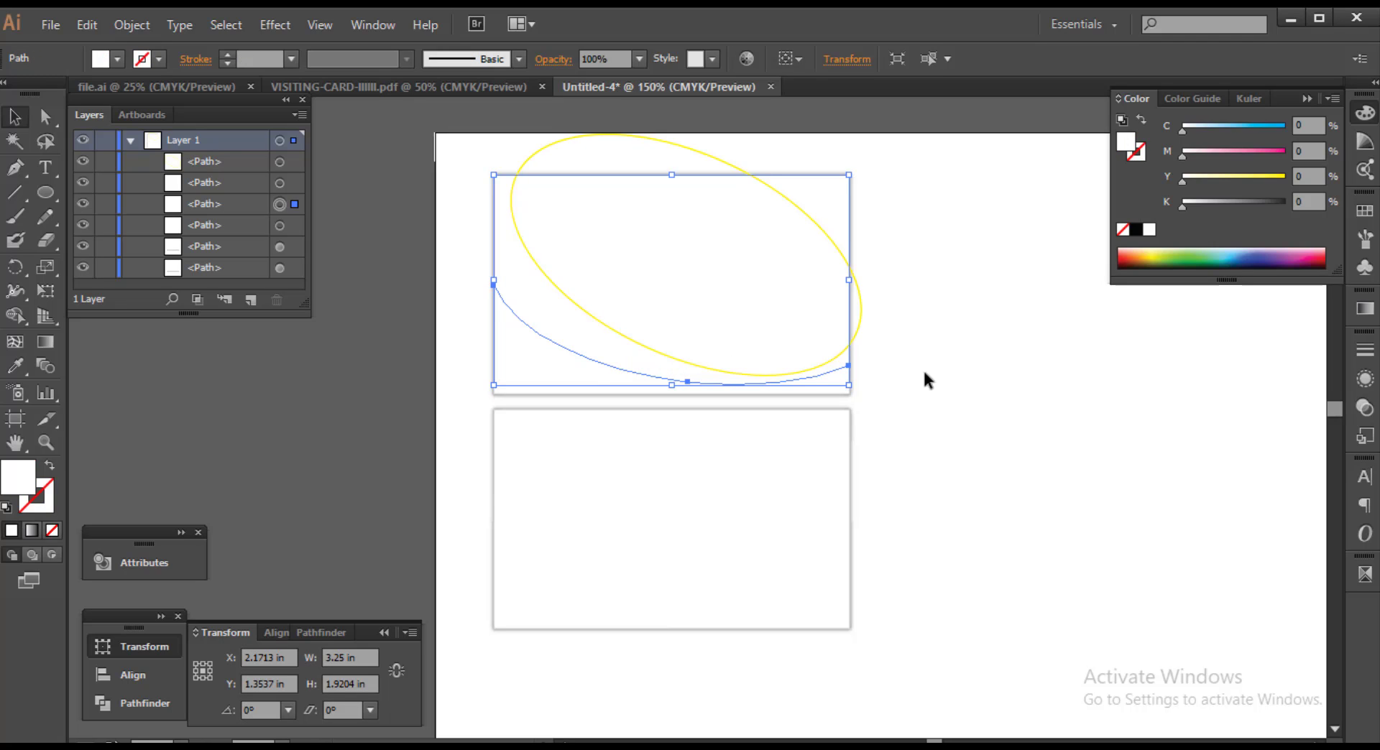
shift+click(619, 330)
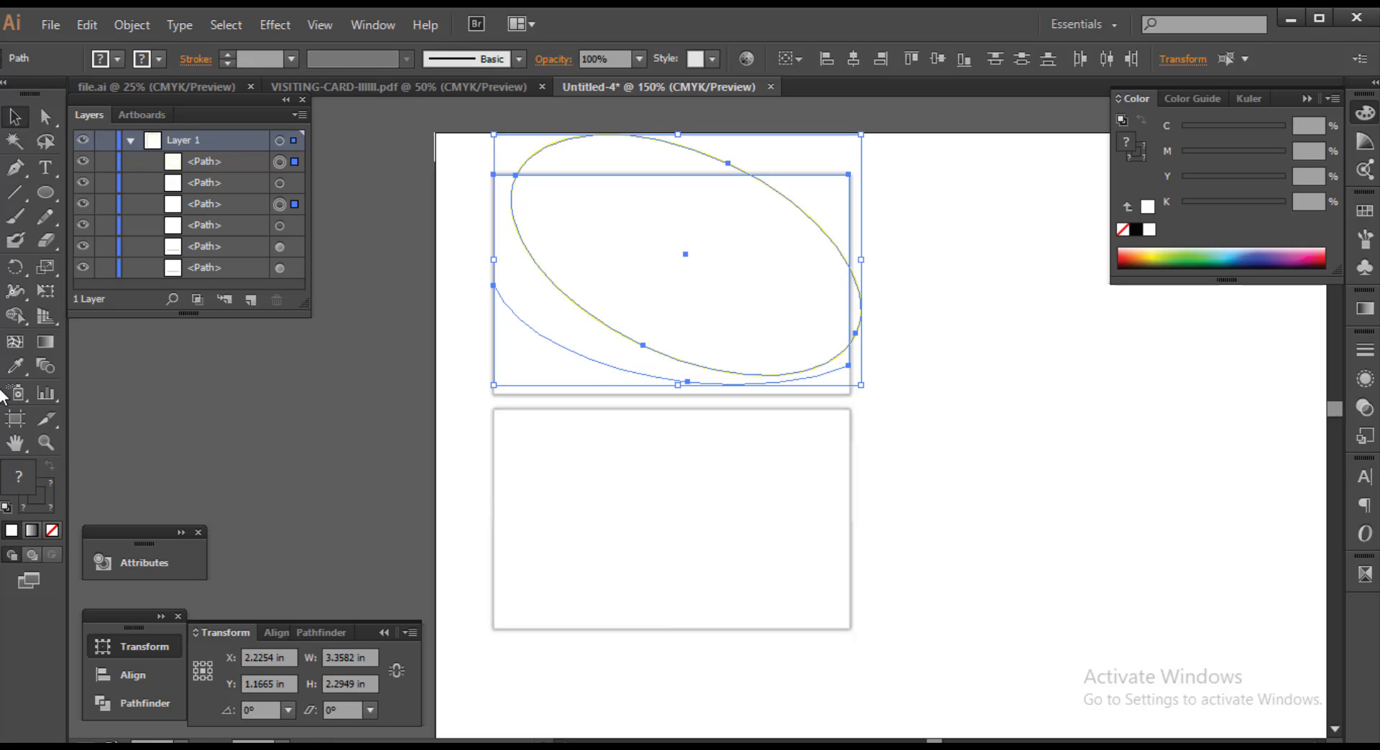
click(16, 314)
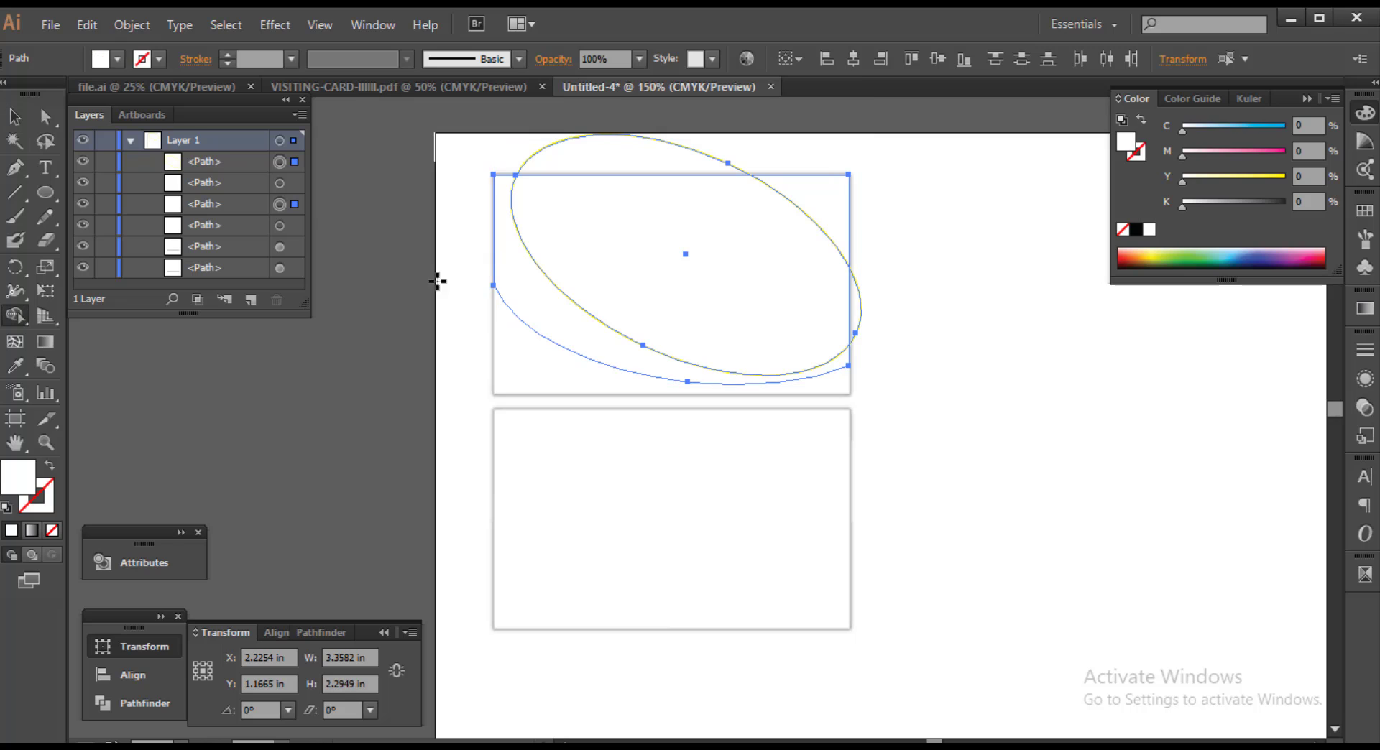
click(524, 277)
key(v)
click(919, 314)
click(833, 226)
key(Delete)
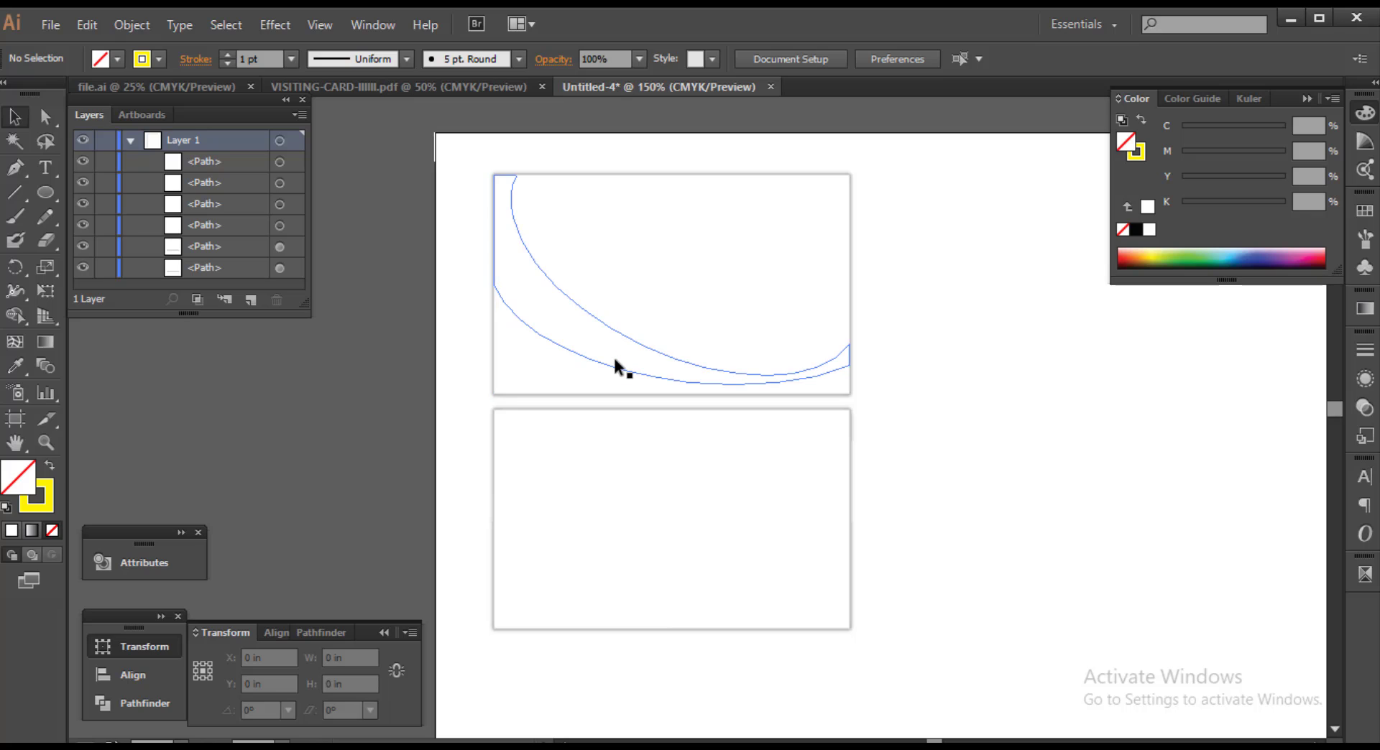
Fill the curved band green (C100 Y100) and the area below it black (K100)
click(616, 346)
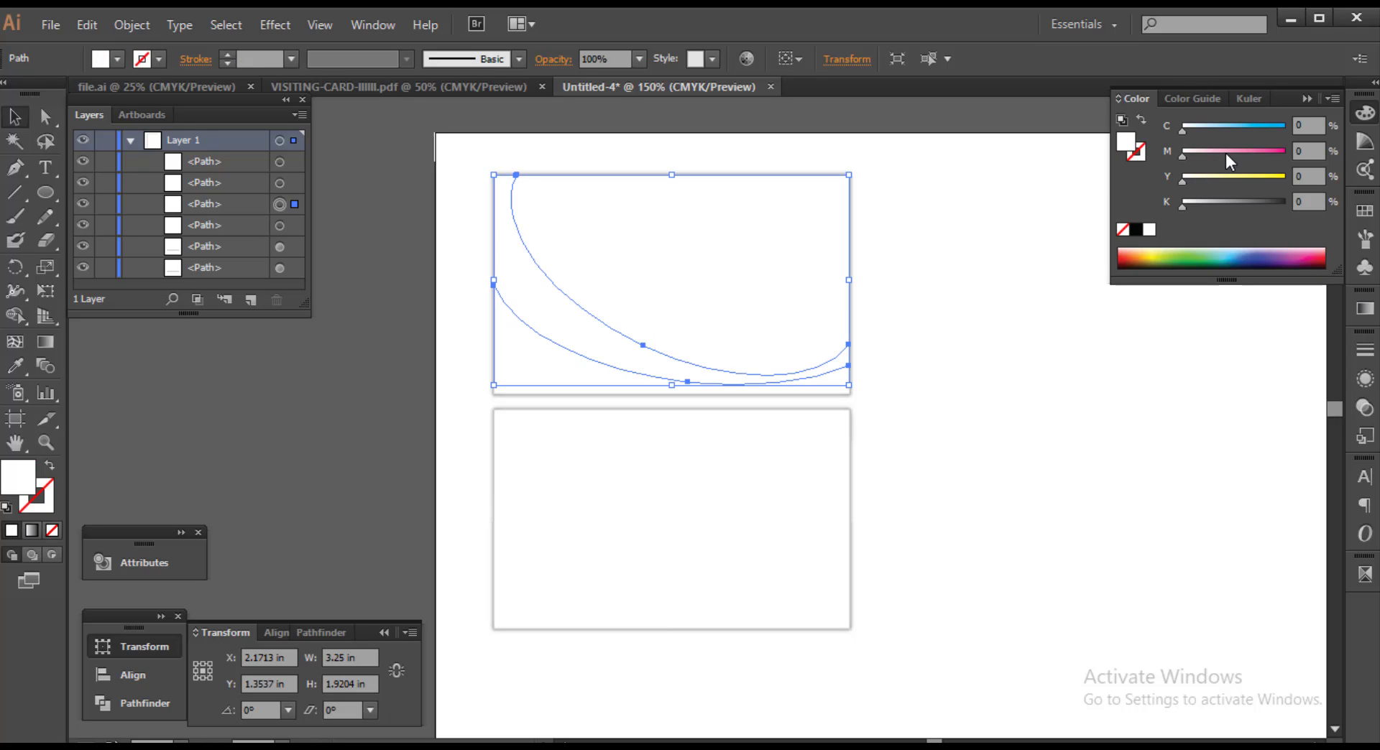
drag(1258, 126, 1330, 127)
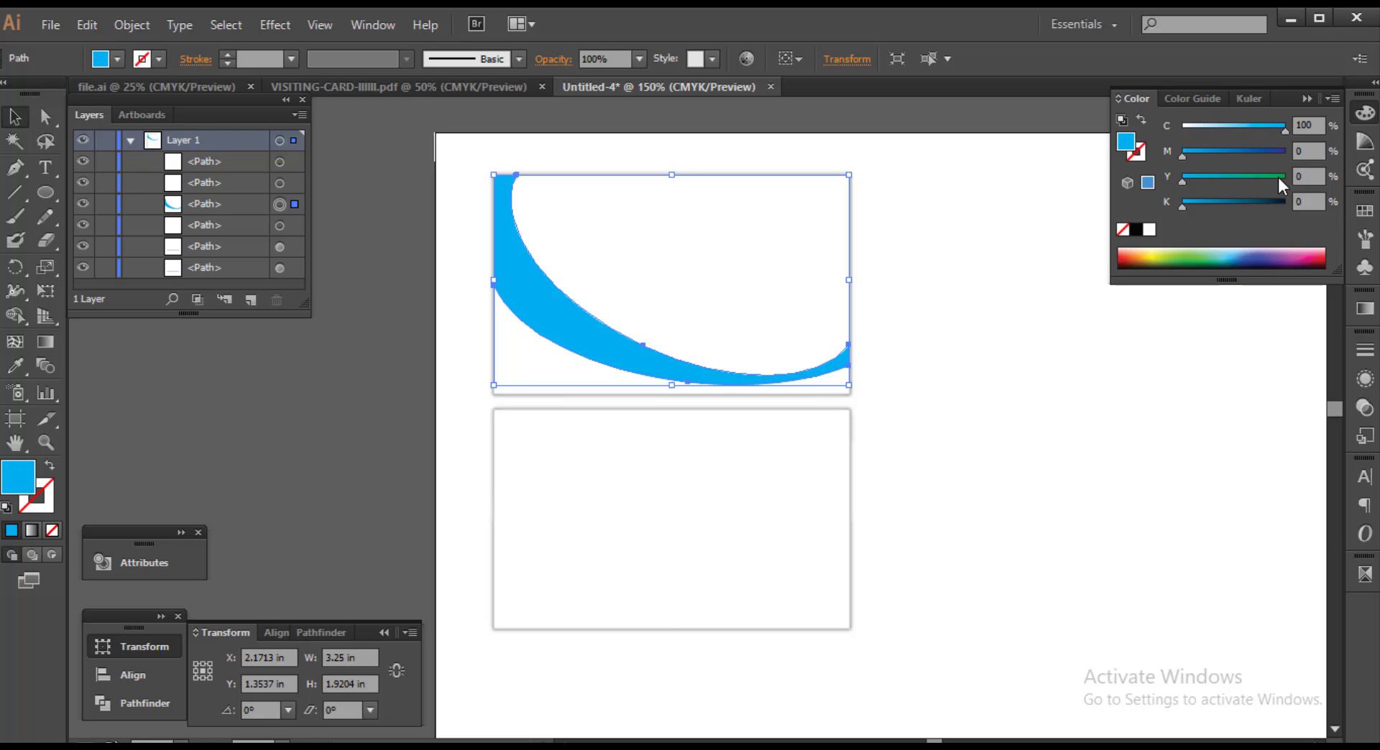
drag(1278, 174, 1290, 175)
click(476, 399)
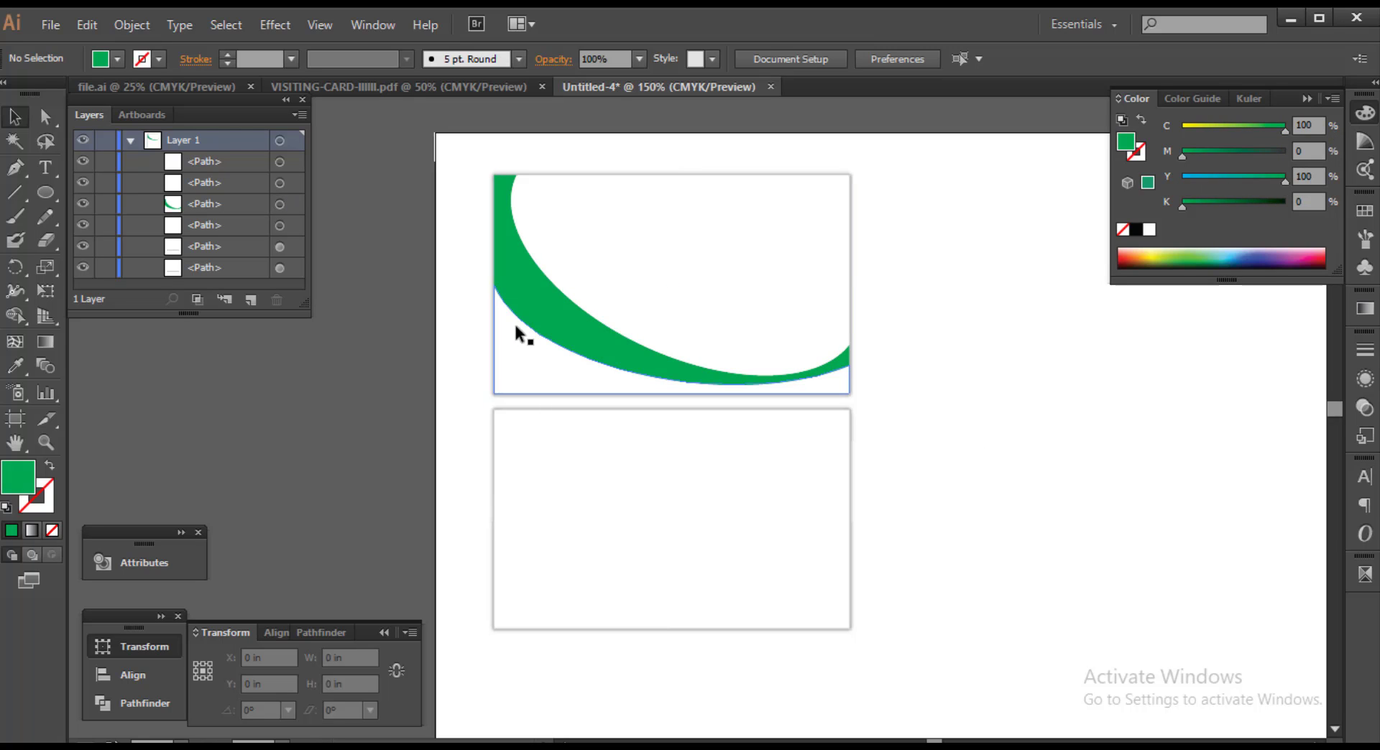
click(503, 394)
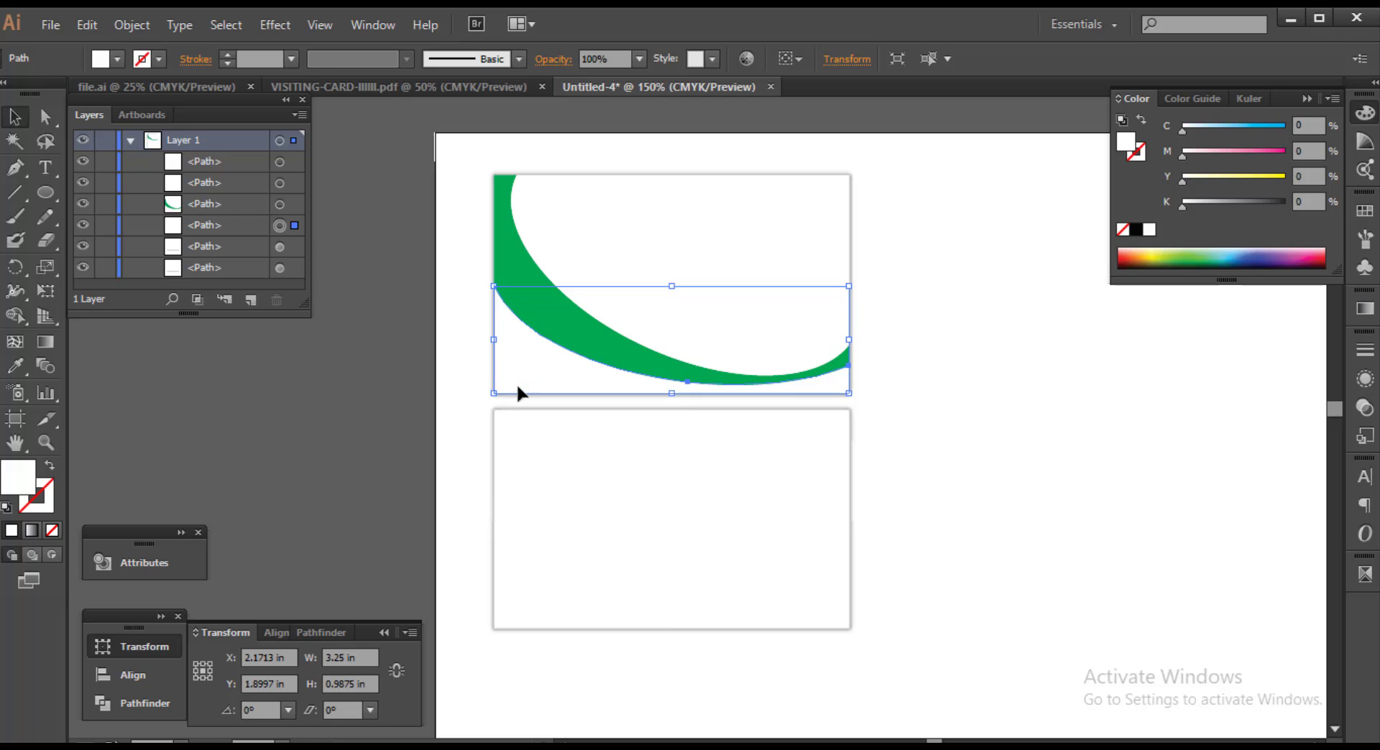
drag(1227, 205, 1287, 203)
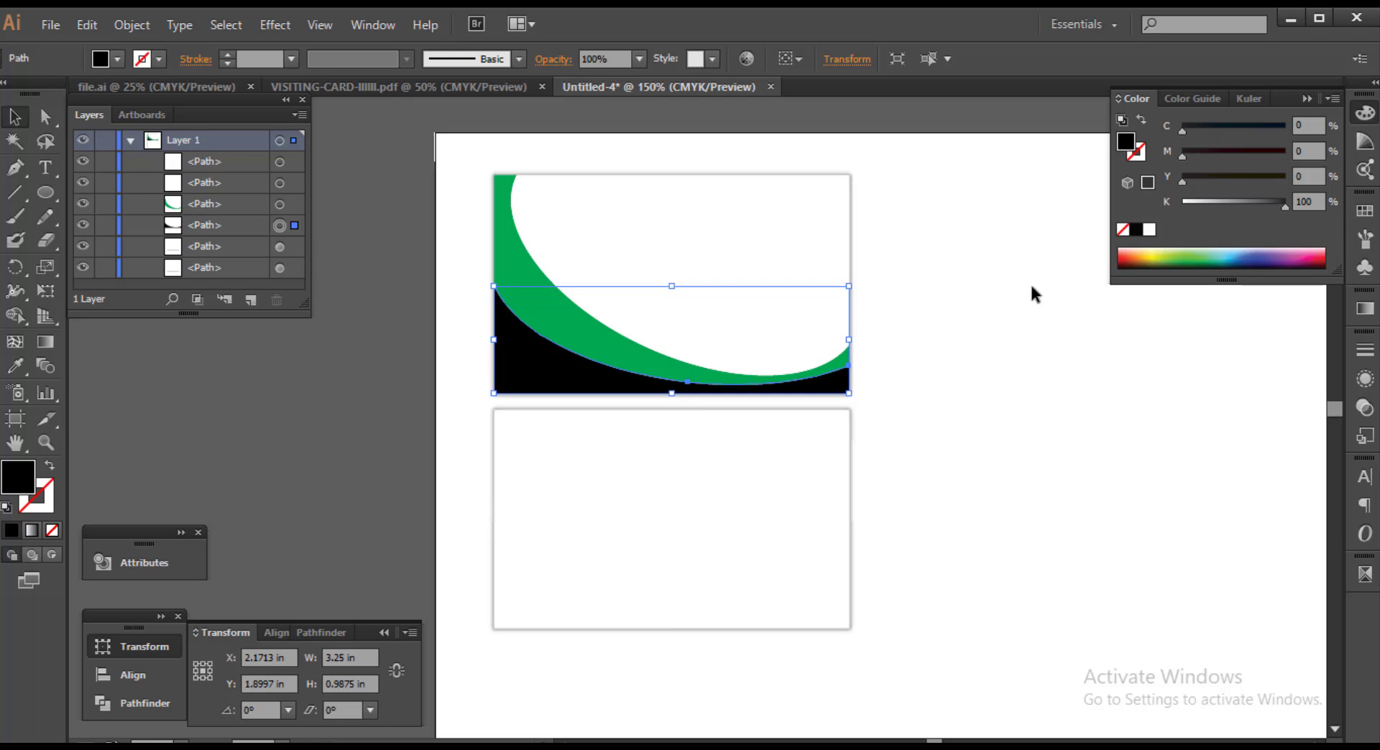
Reshape the white shape's lower curve by dragging its anchors, then delete and restore it
click(946, 312)
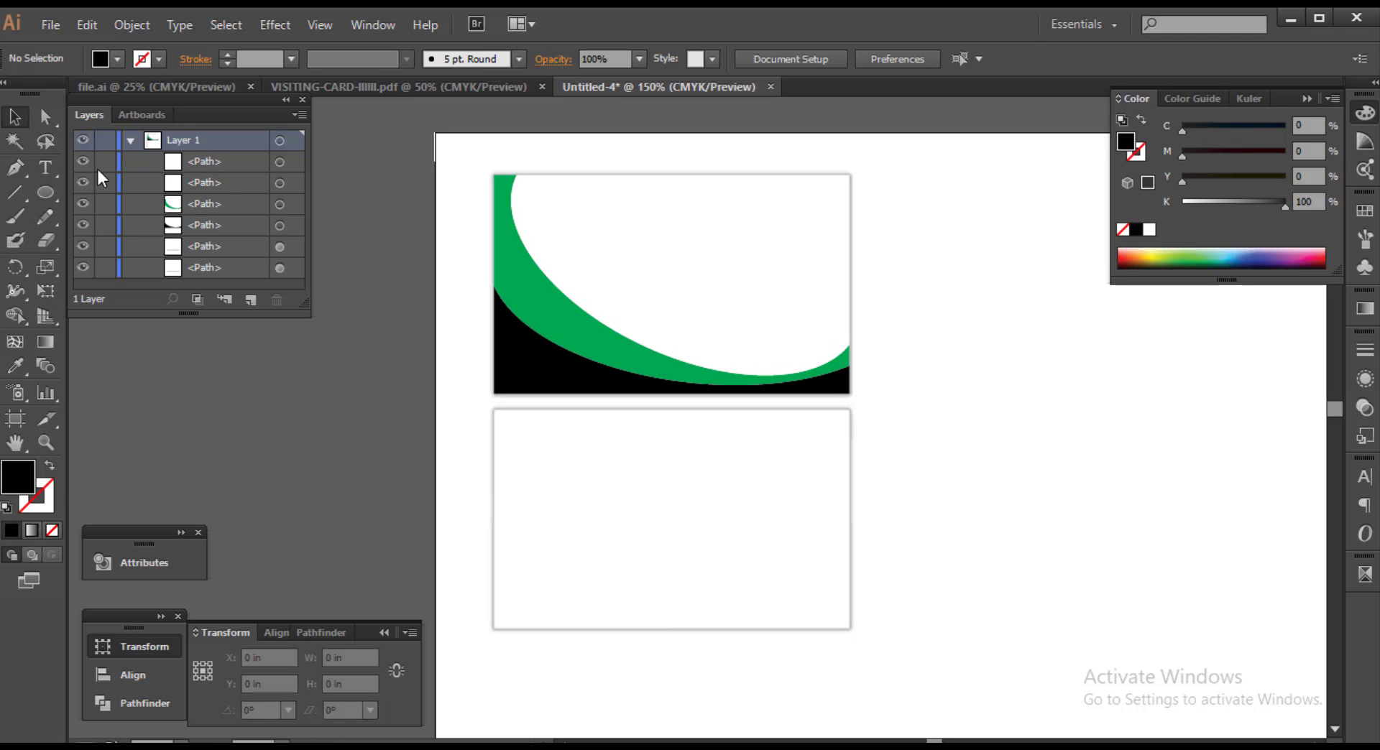
key(a)
click(516, 175)
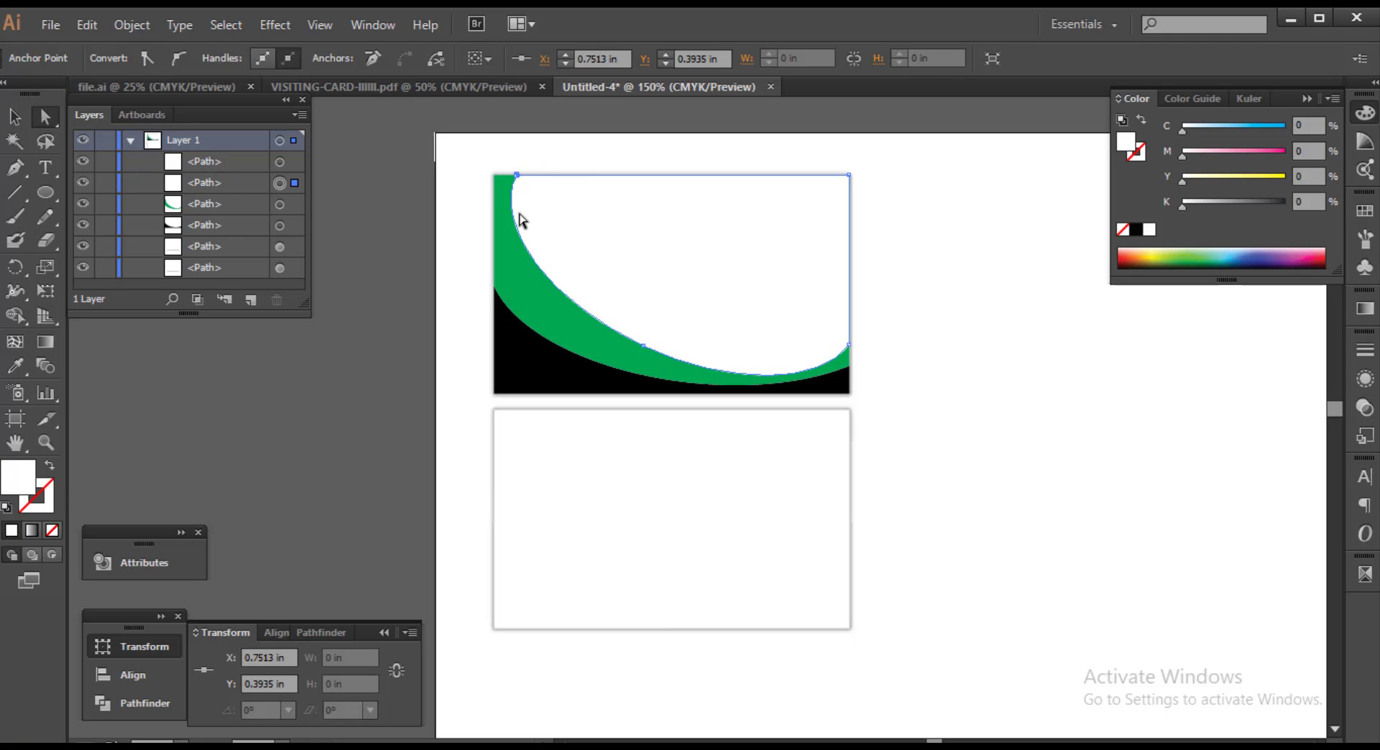
click(562, 291)
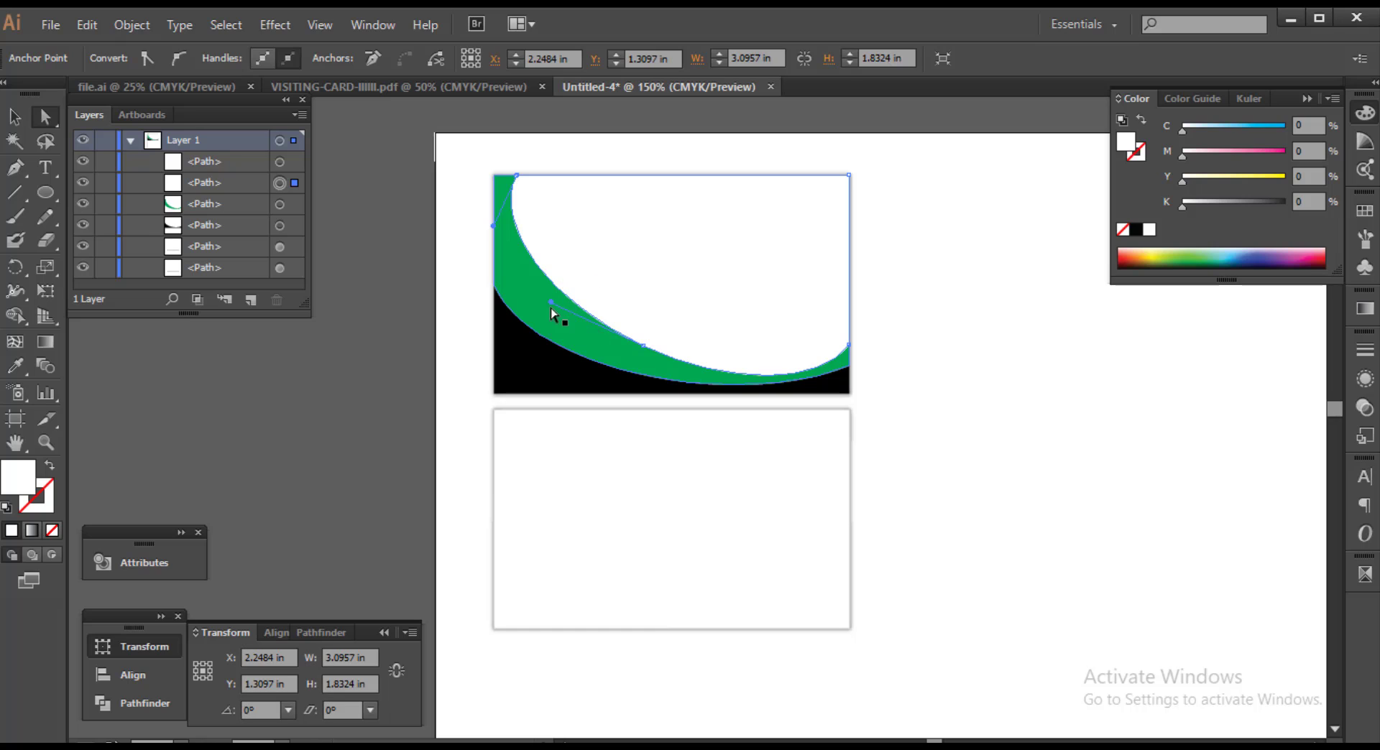
drag(552, 309, 576, 299)
key(ctrl+z)
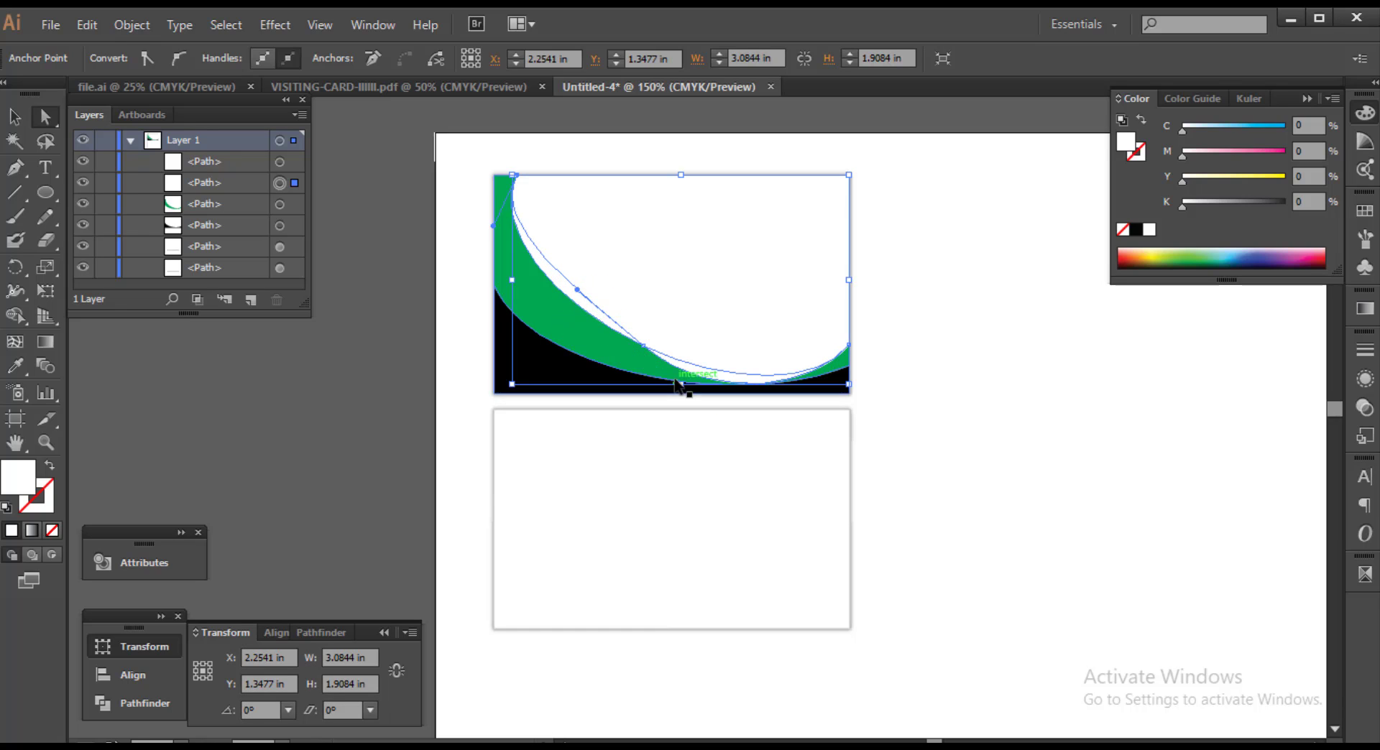
drag(656, 358, 669, 340)
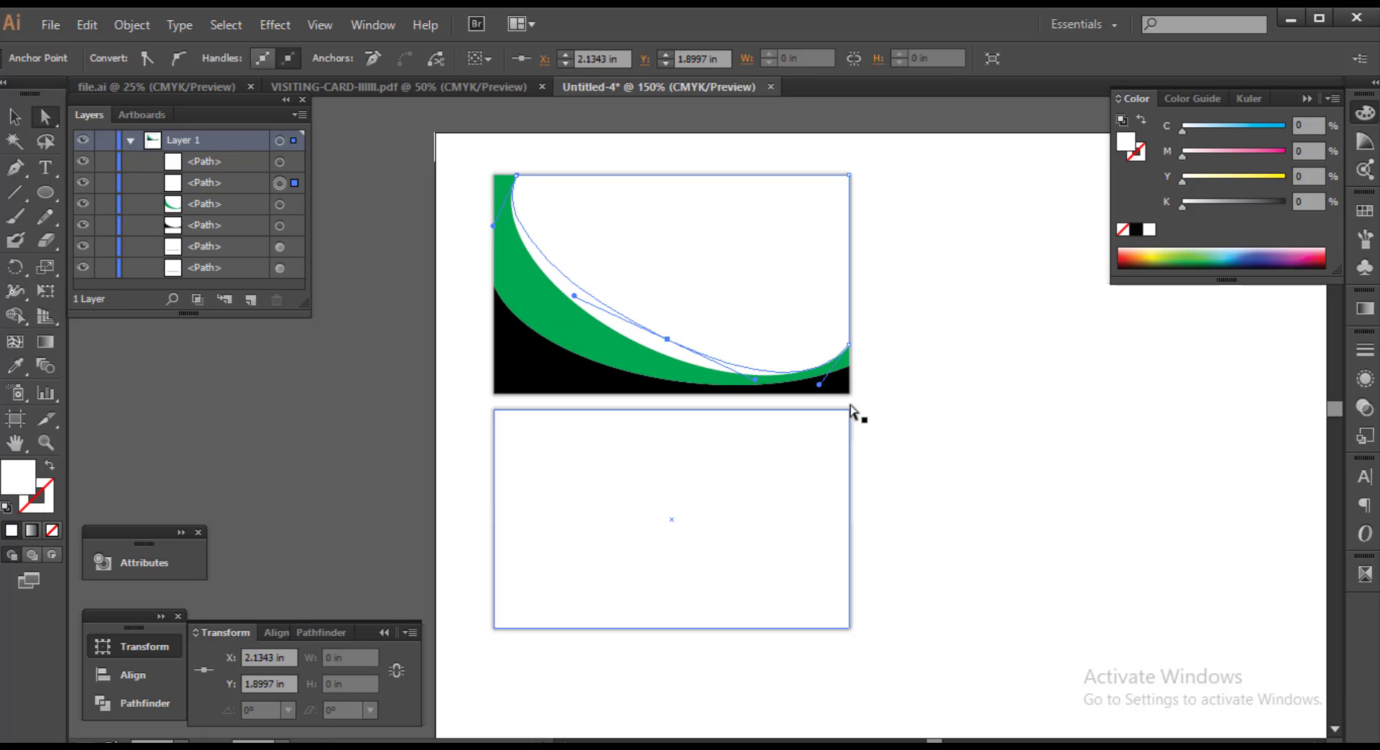
drag(819, 390, 818, 388)
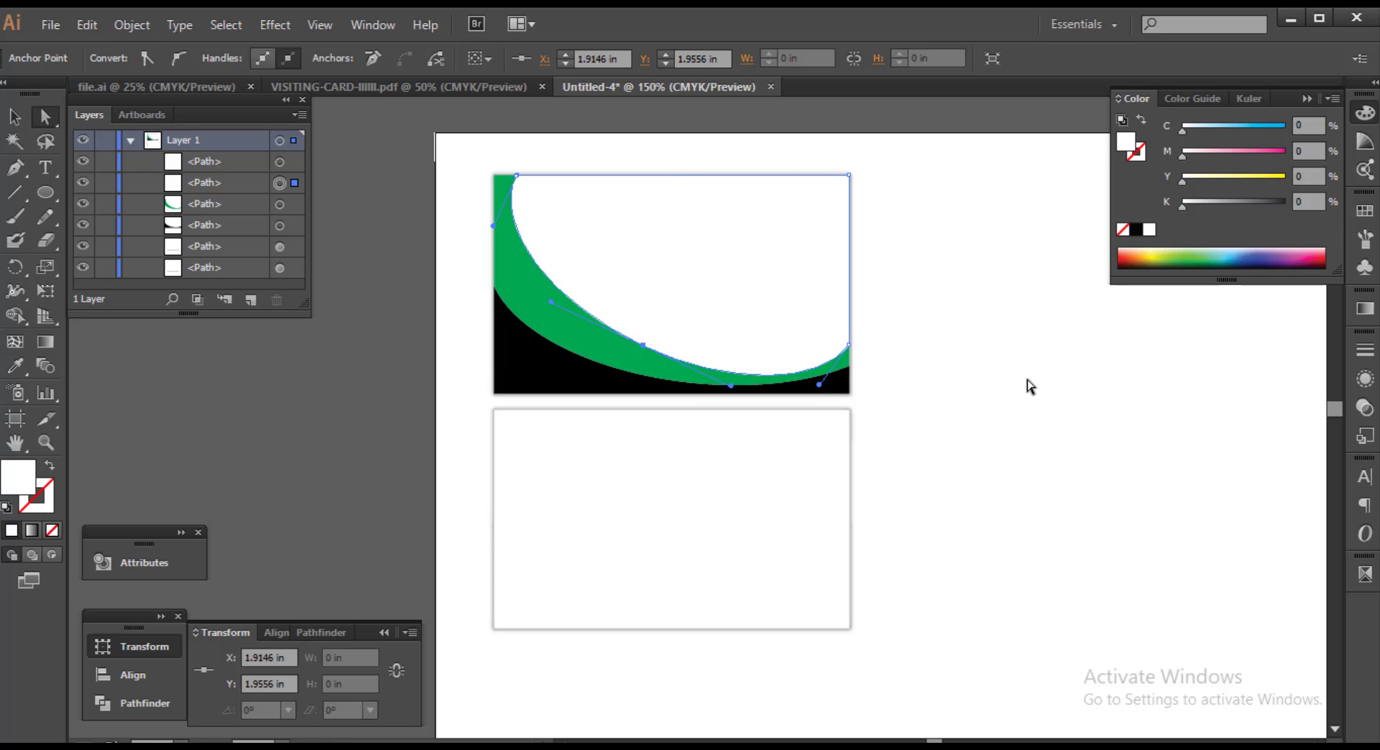
key(Delete)
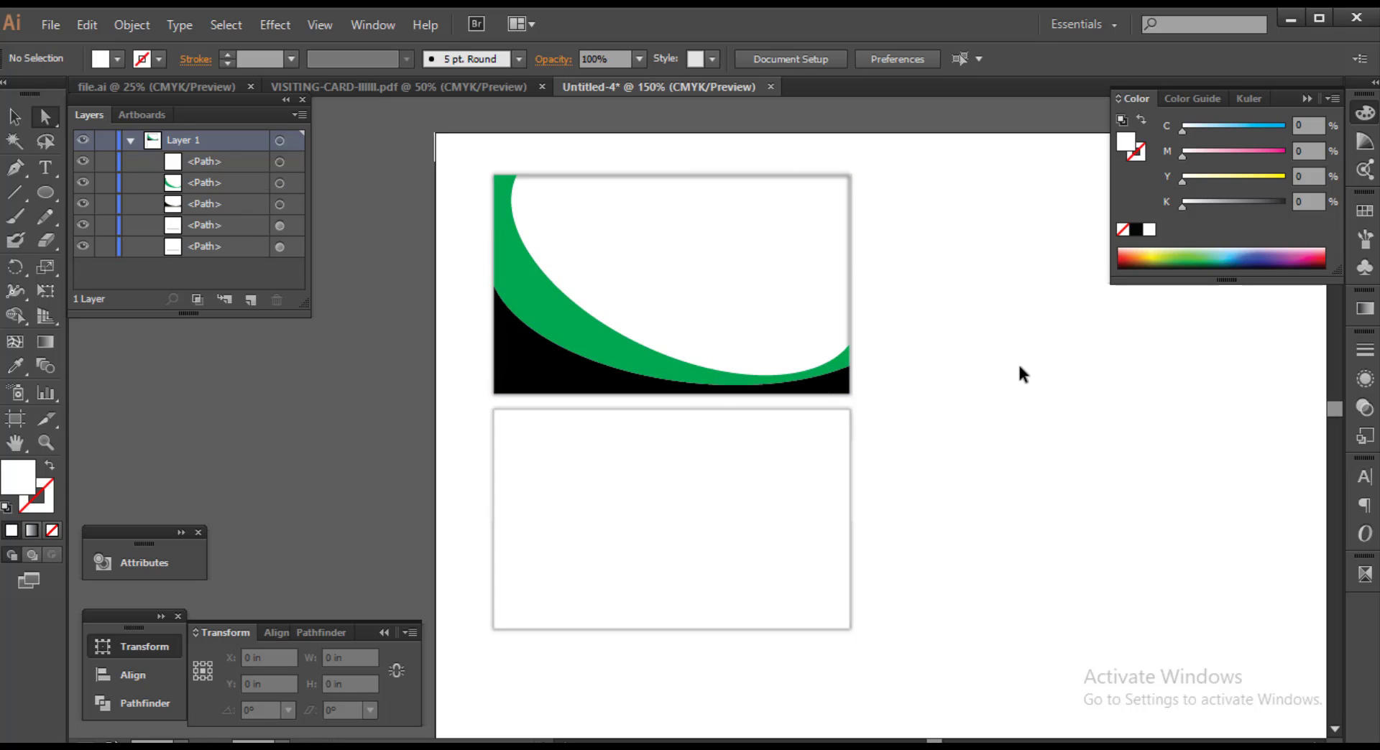
key(ctrl+z)
key(ctrl+z)
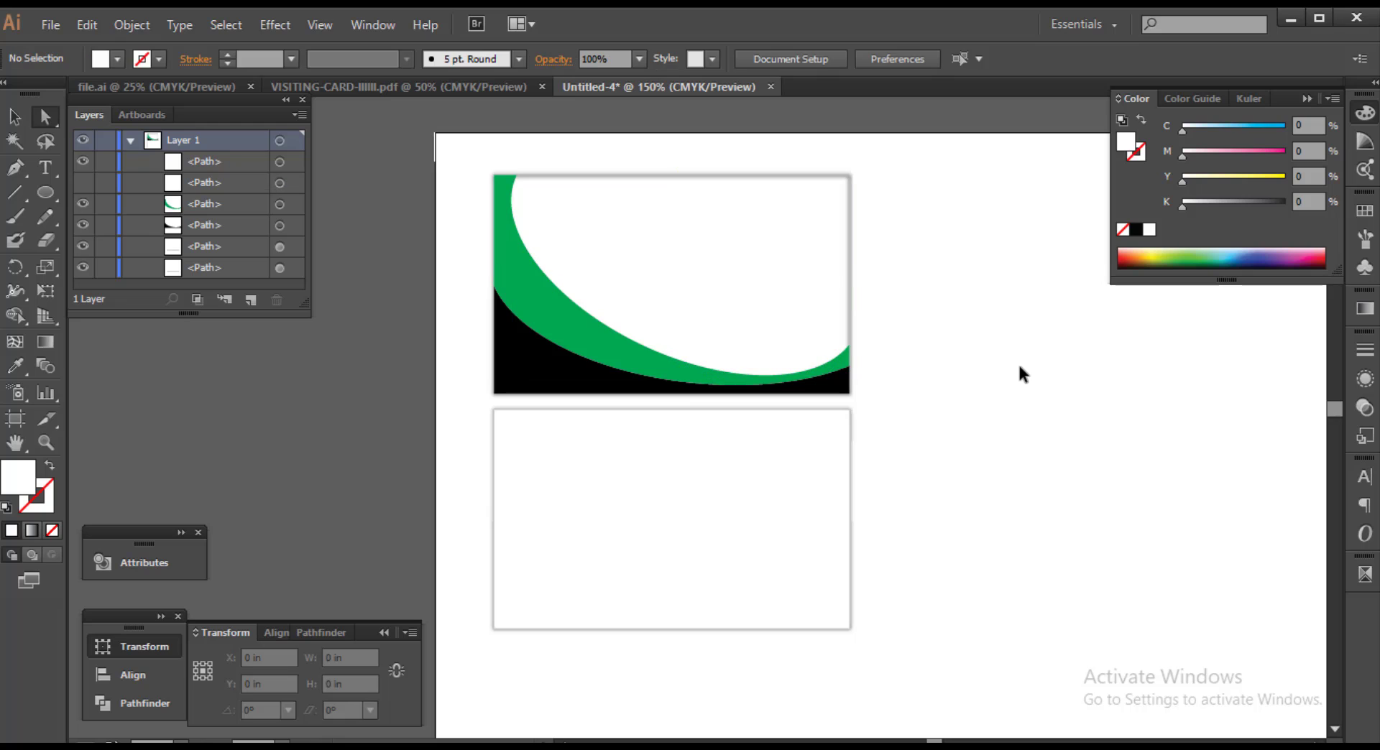
Nudge and lock the white curved shape, then pull the green band's lower anchor up
click(637, 356)
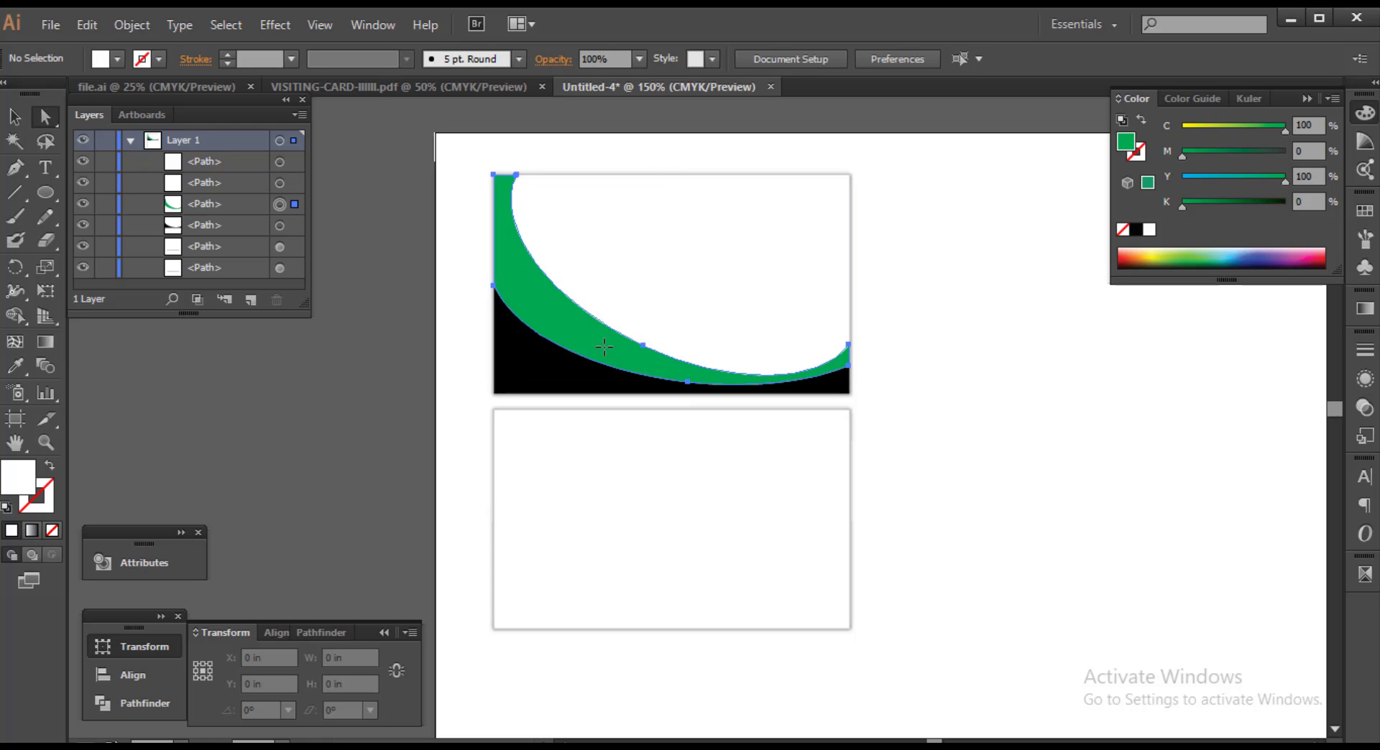
click(966, 362)
key(a)
drag(647, 347, 665, 365)
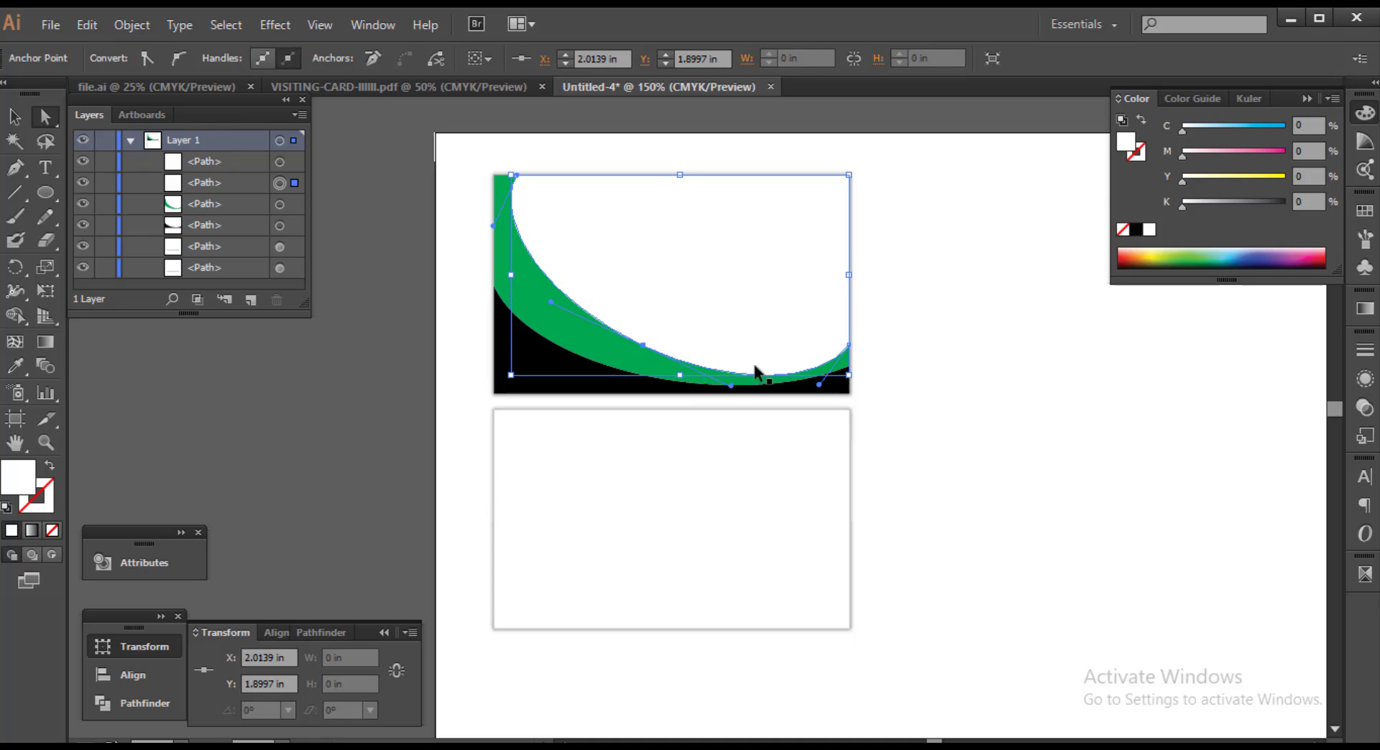
key(ctrl+2)
click(644, 346)
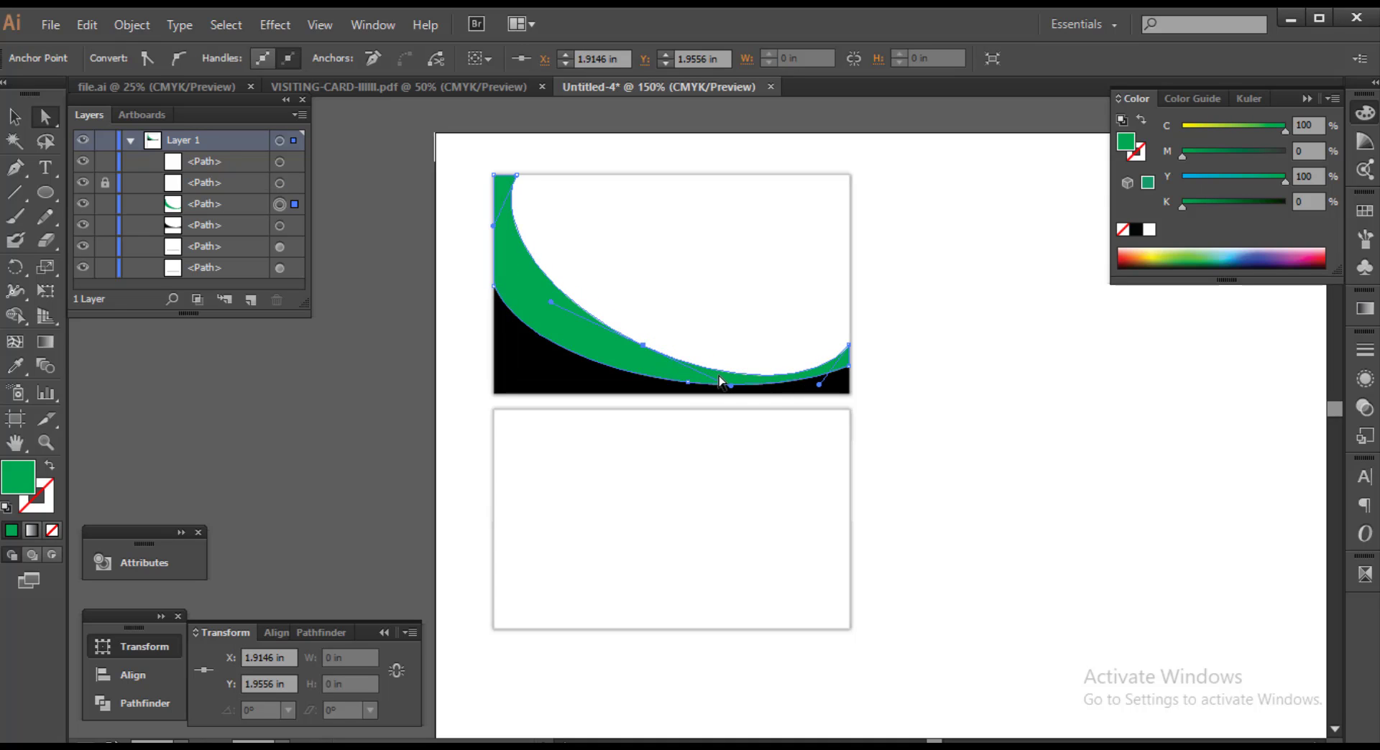
drag(644, 346, 666, 329)
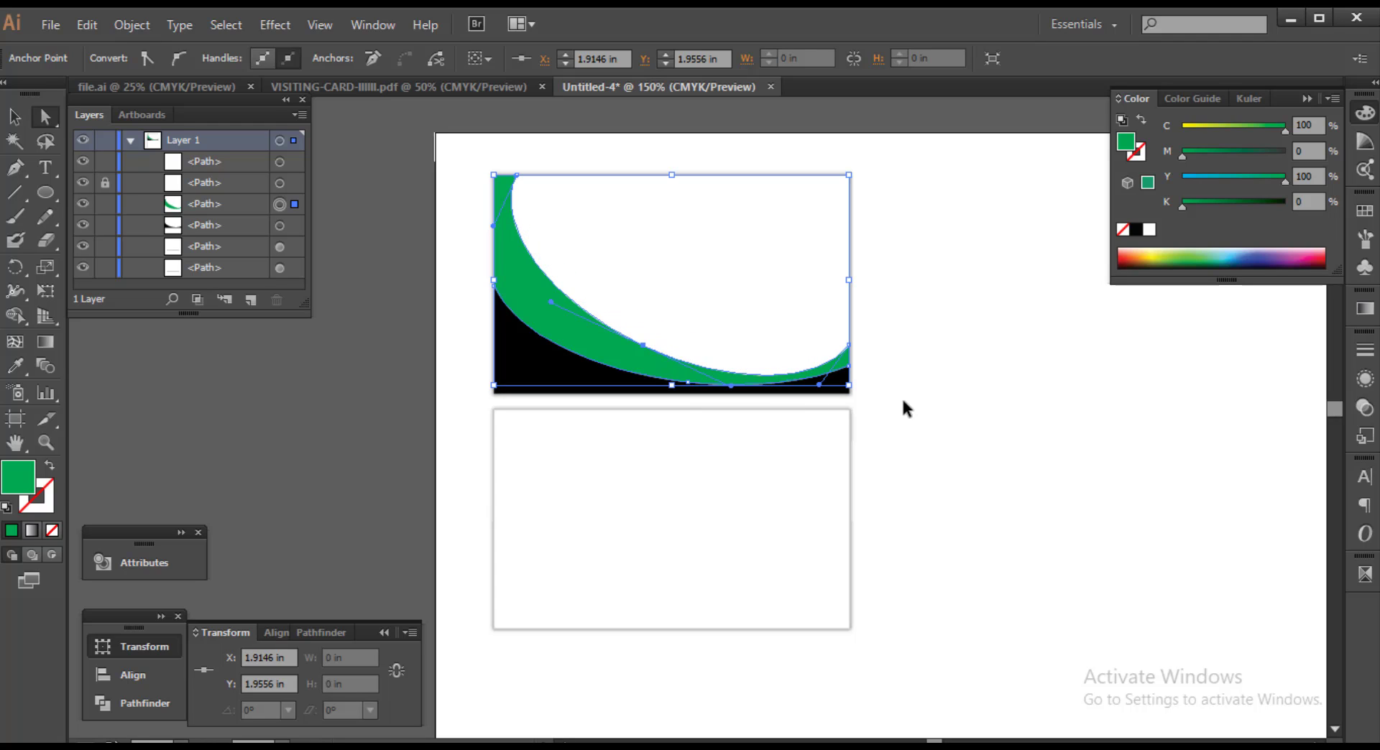
Hide and reshow the green shape, then bring it in front of the others
key(ctrl+3)
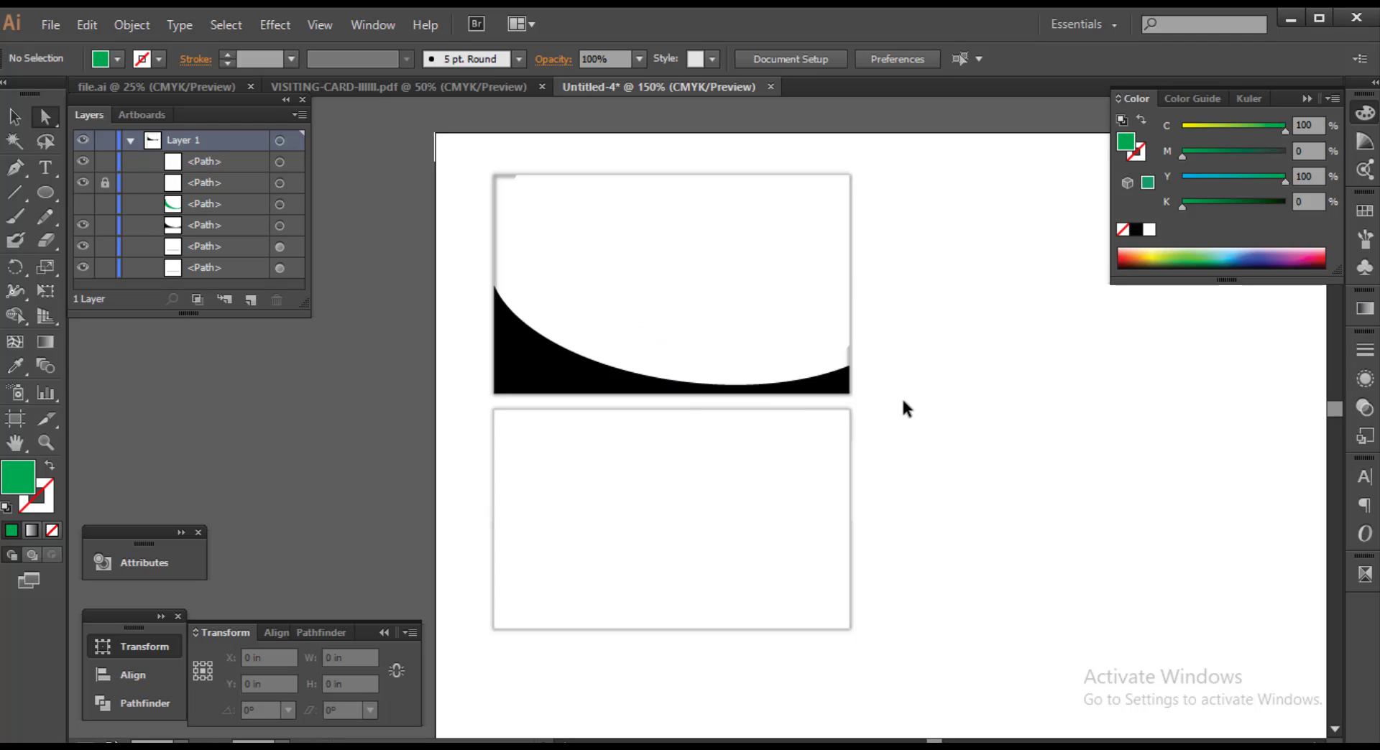
key(ctrl+alt+3)
click(687, 369)
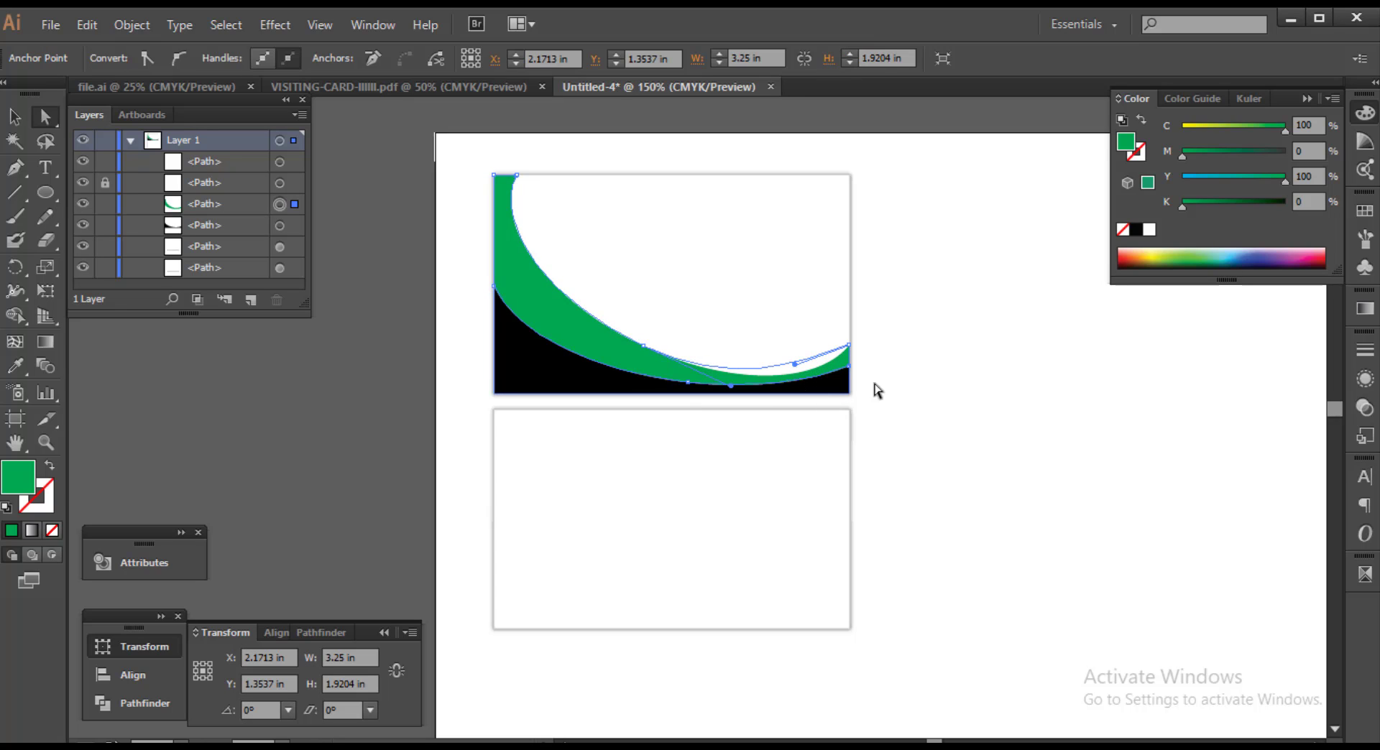
key(ctrl+shift+bracketright)
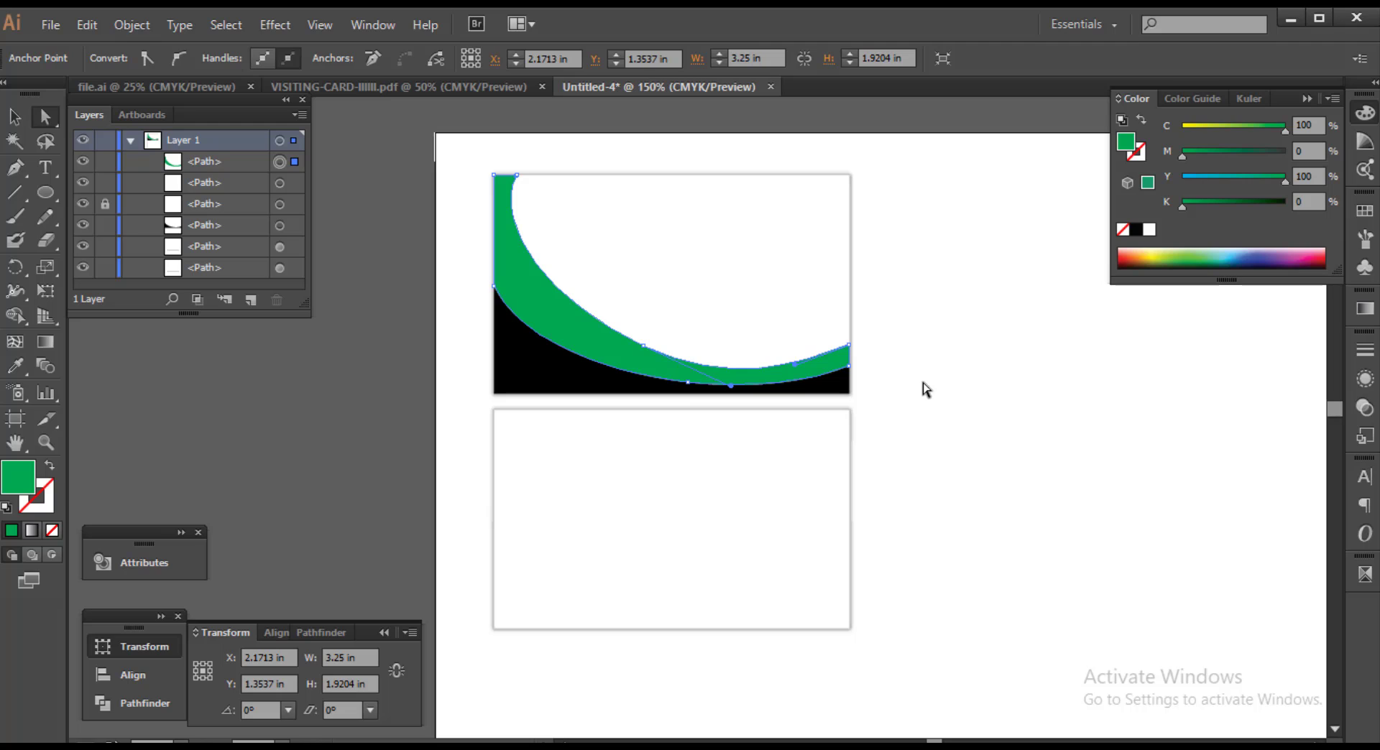
click(926, 389)
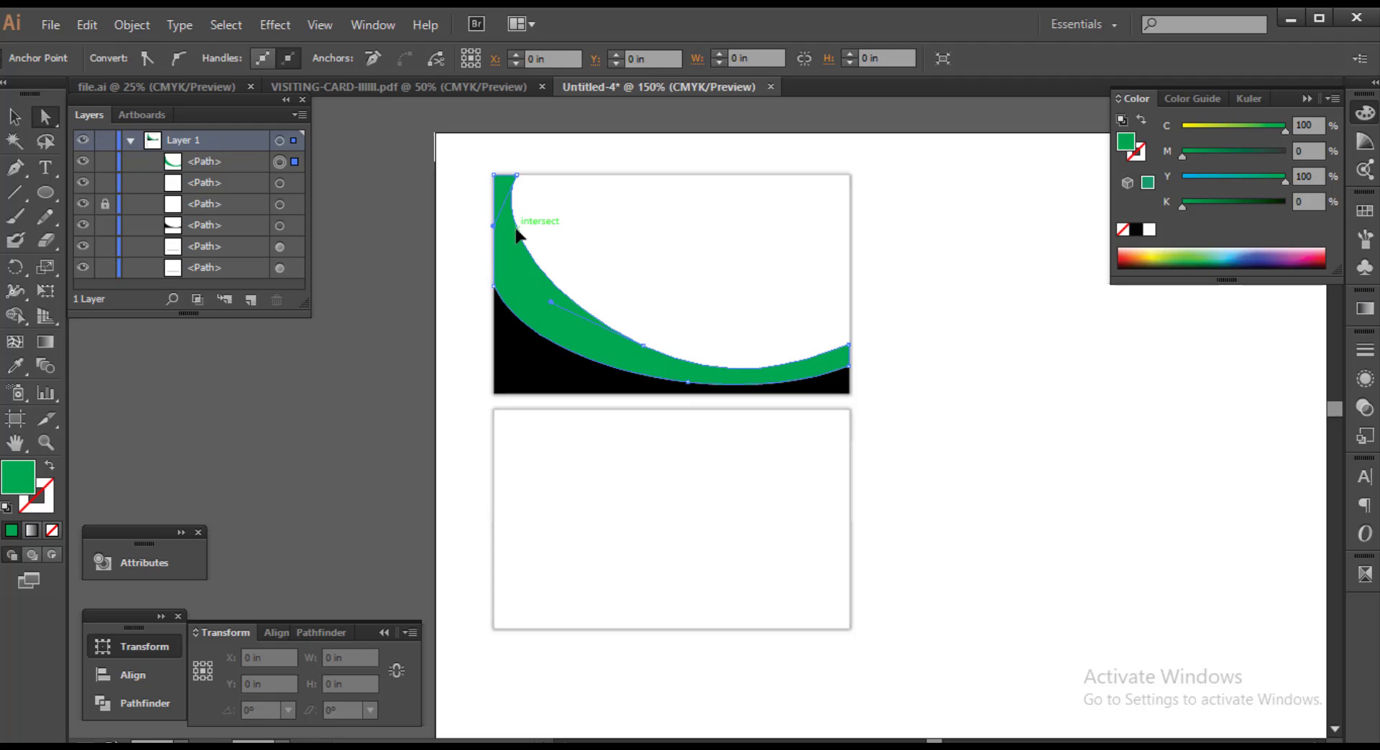
Reshape the green band's top-left edge and curve points into a smoother sweep
drag(493, 225, 543, 244)
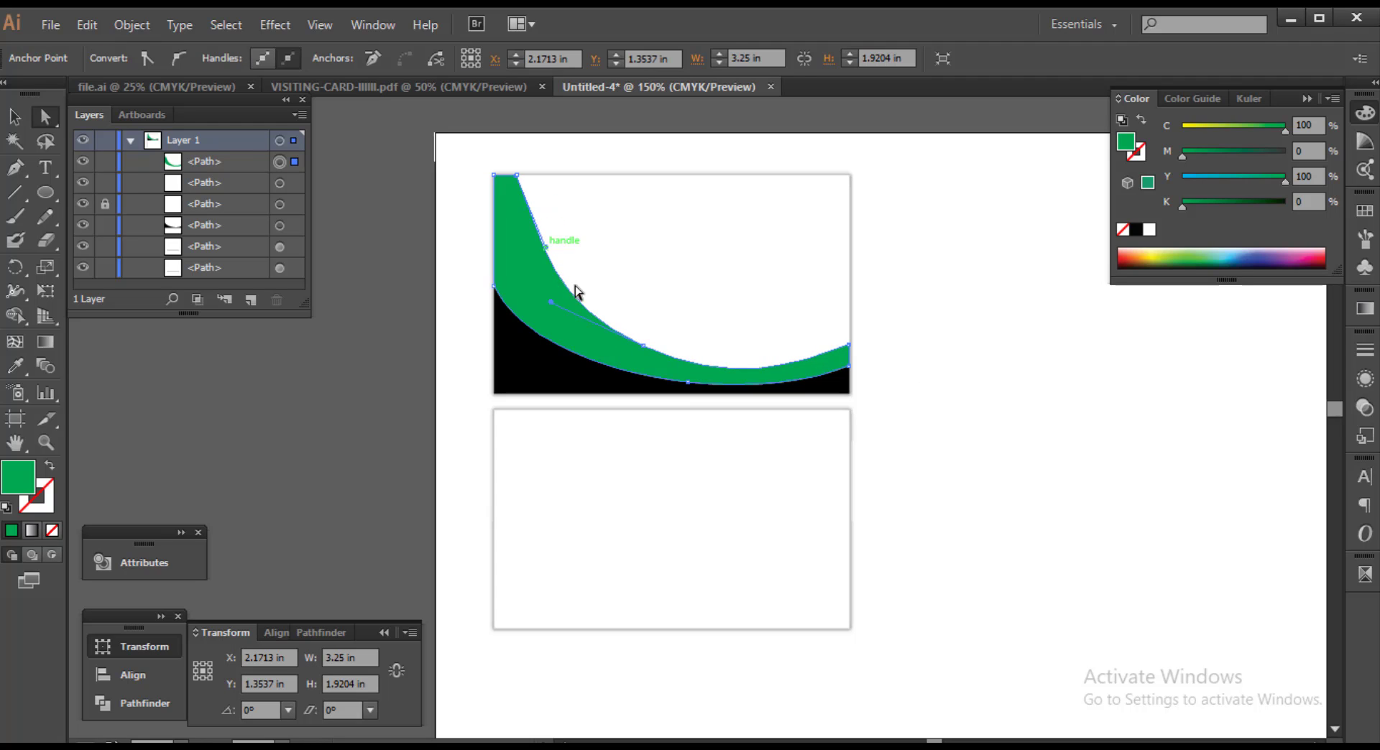
drag(649, 351, 670, 342)
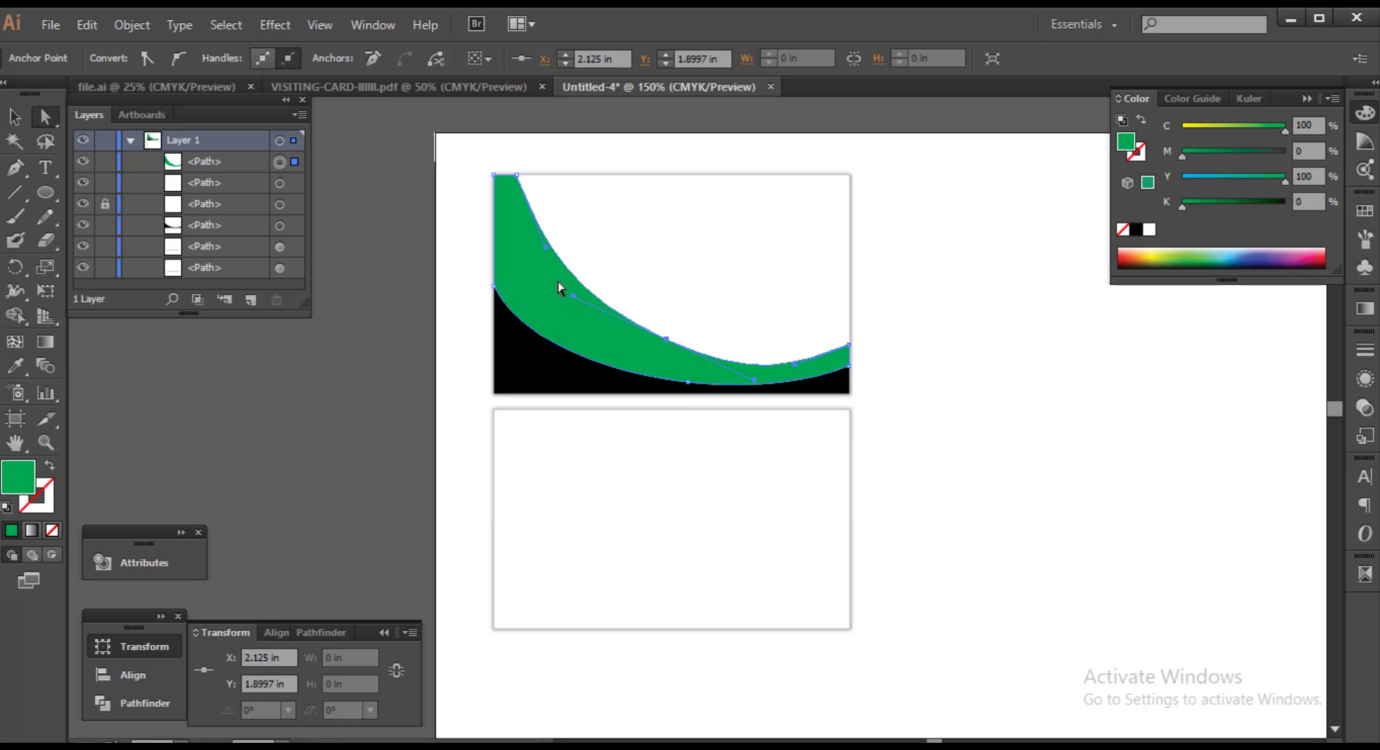
drag(546, 247, 553, 247)
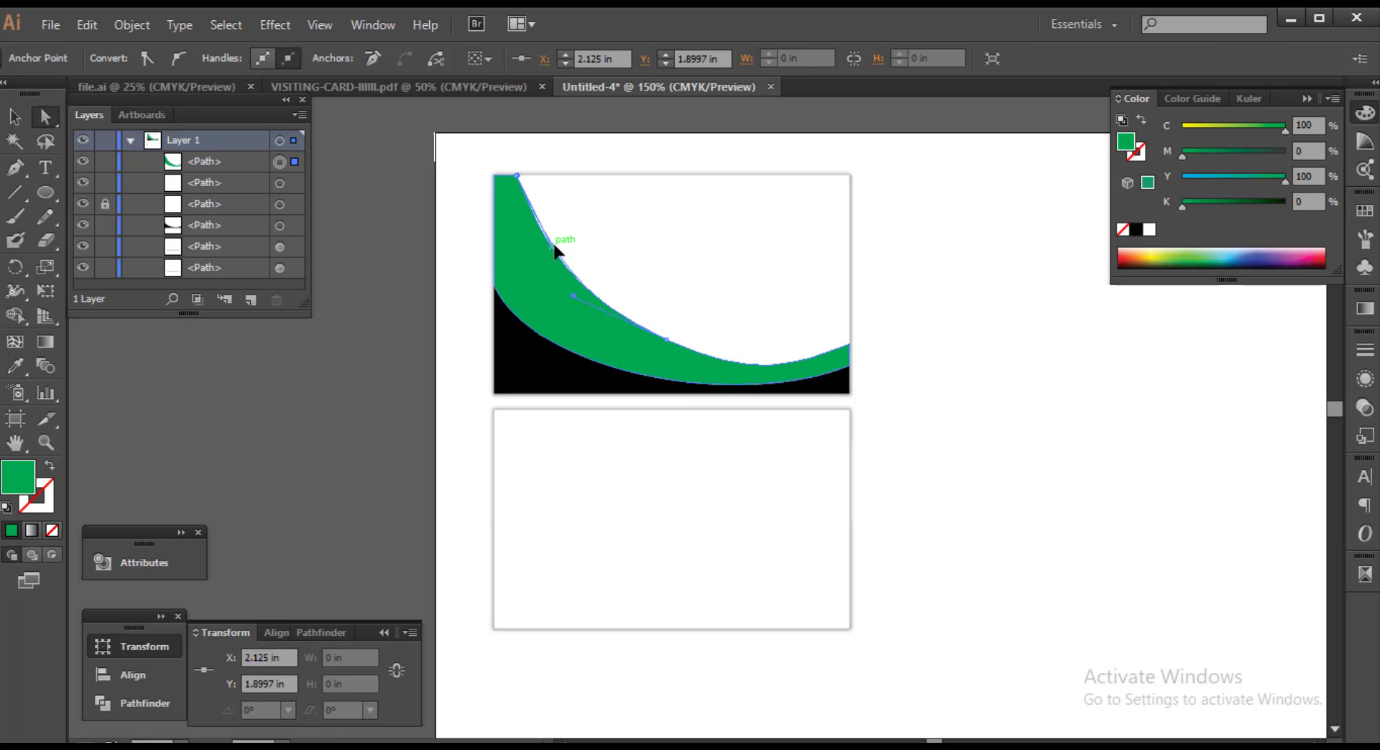
click(577, 297)
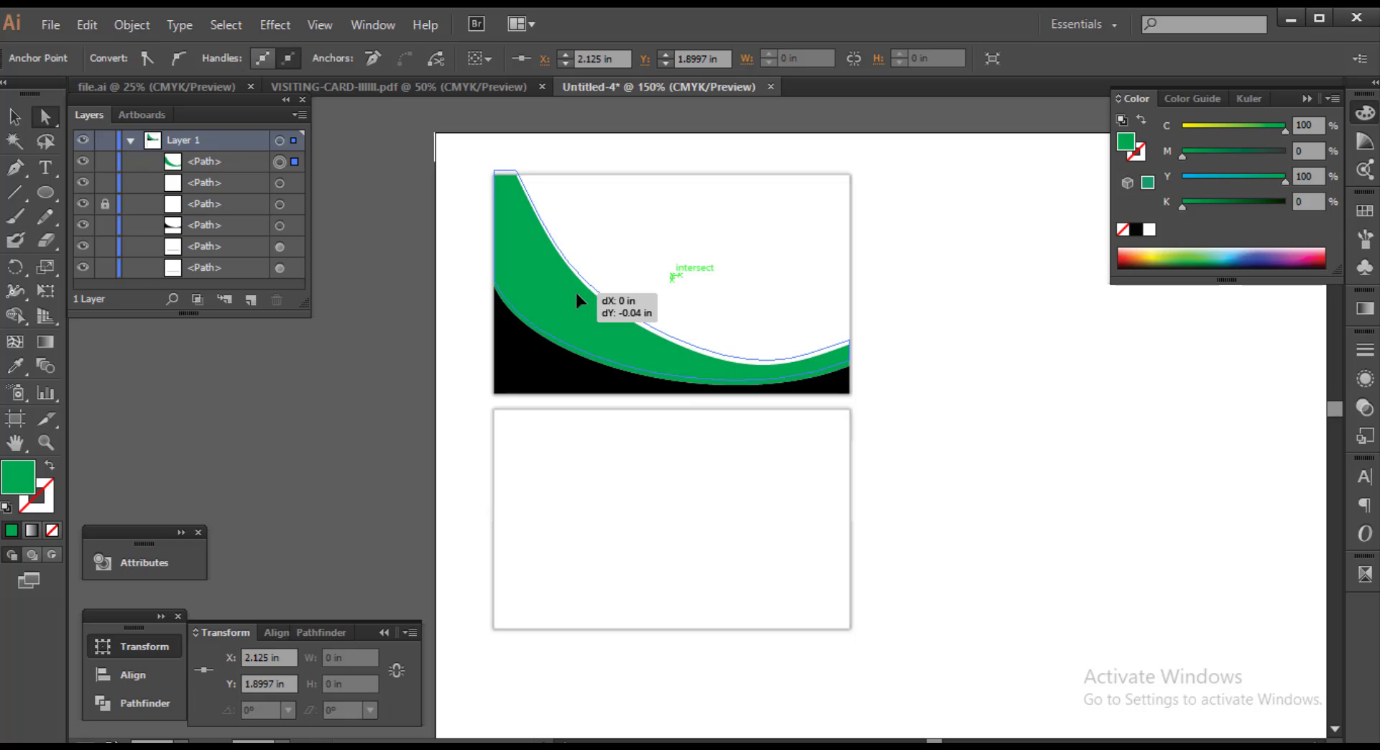
click(950, 399)
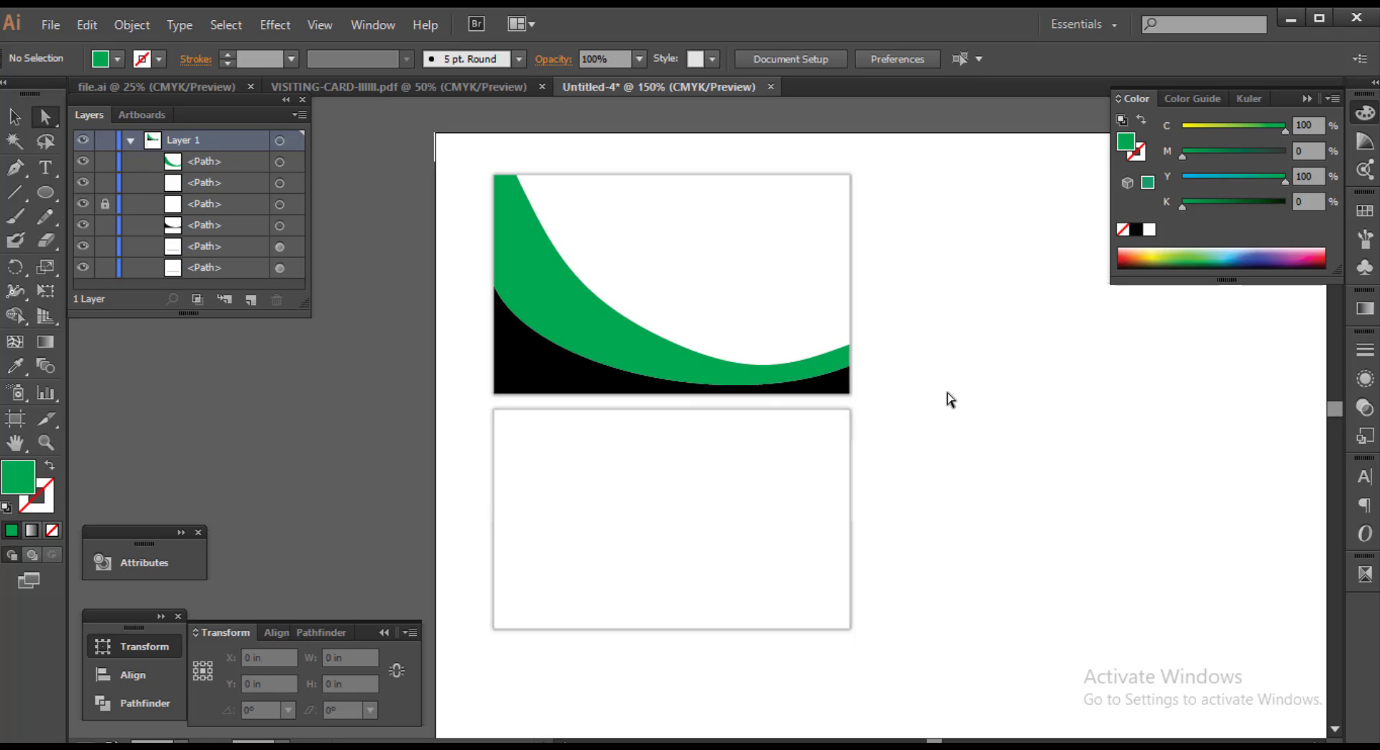
click(775, 375)
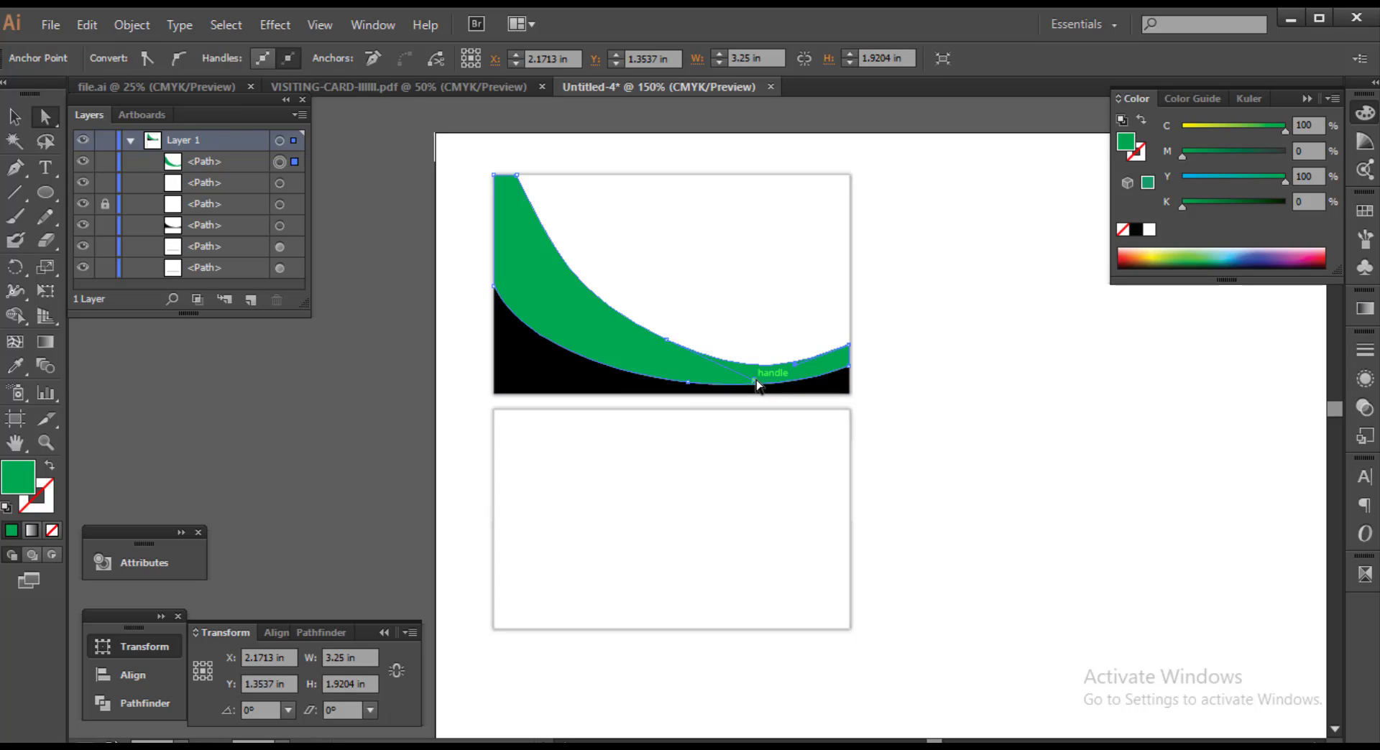
click(885, 397)
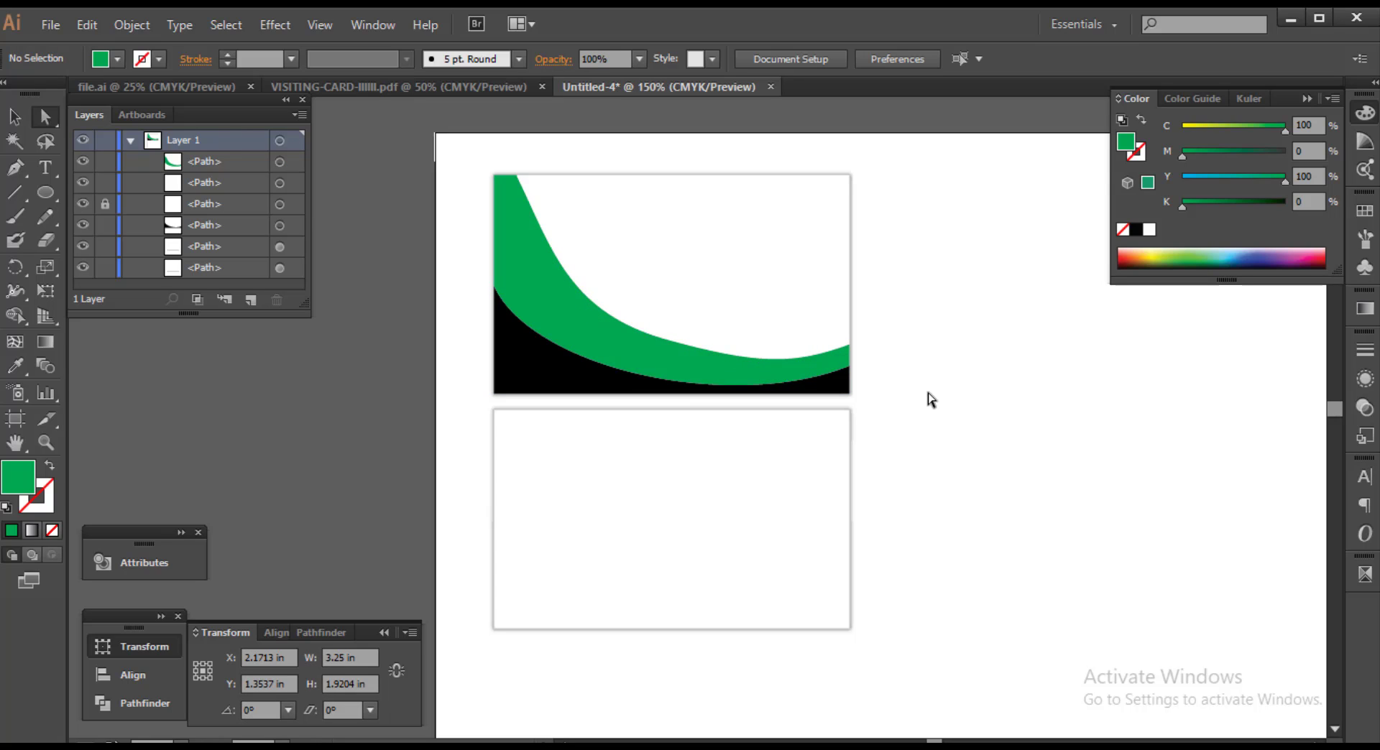
key(v)
scroll(920, 373, up, 3)
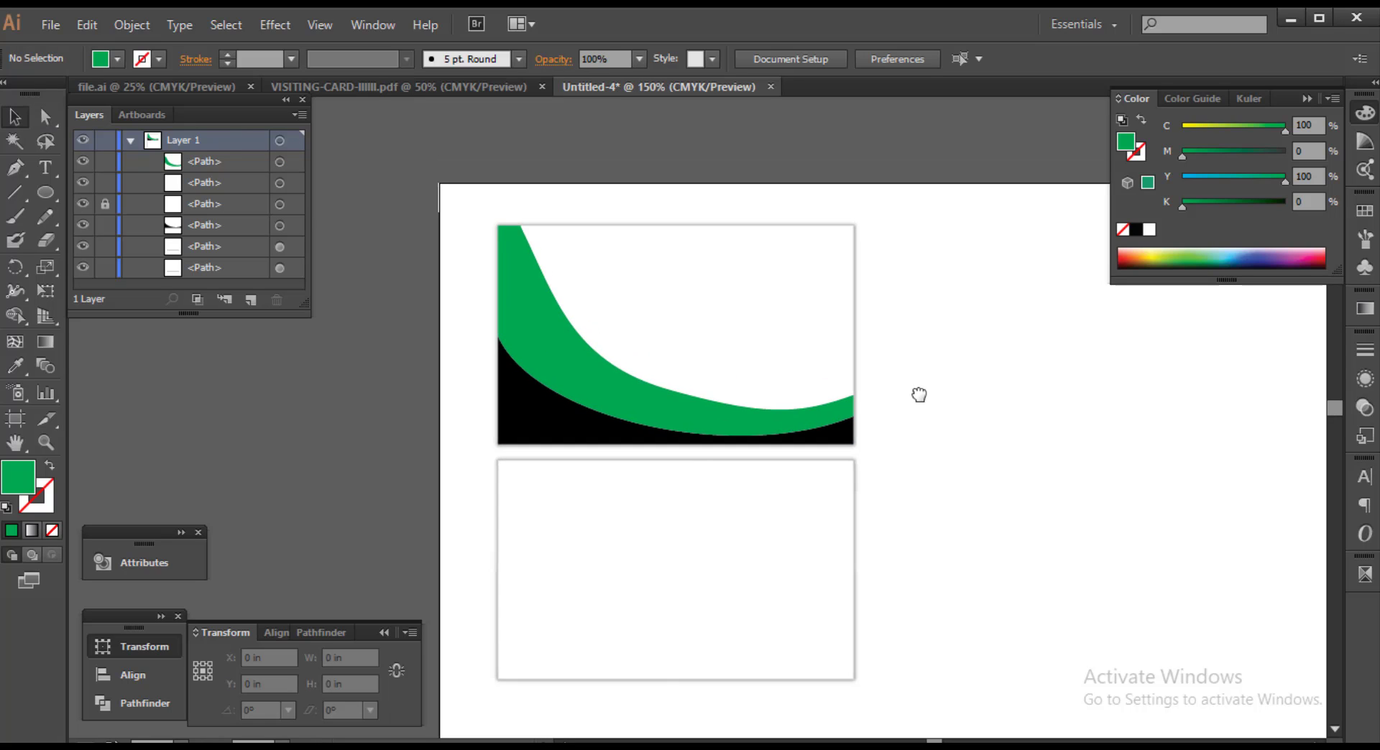
Slide the green band's top anchor right along the card edge and deepen its inner curve
click(18, 166)
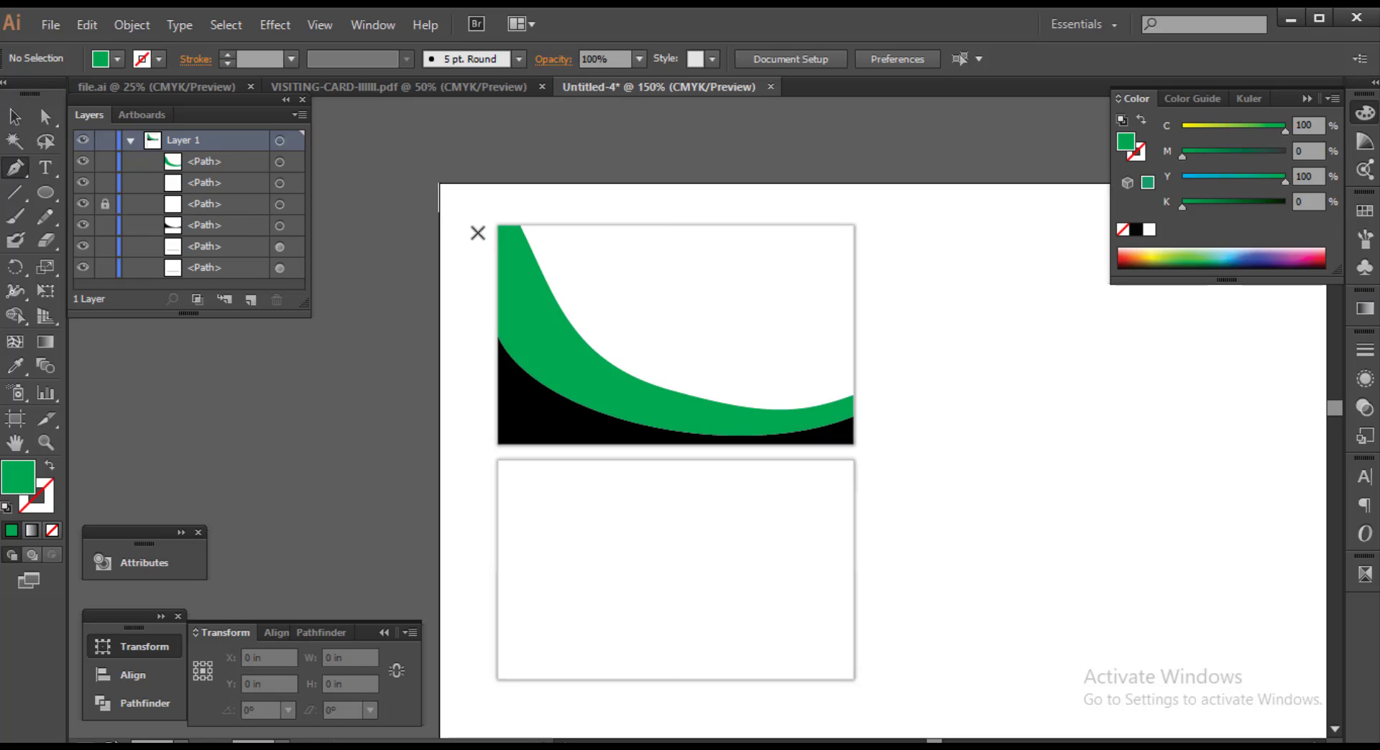
key(a)
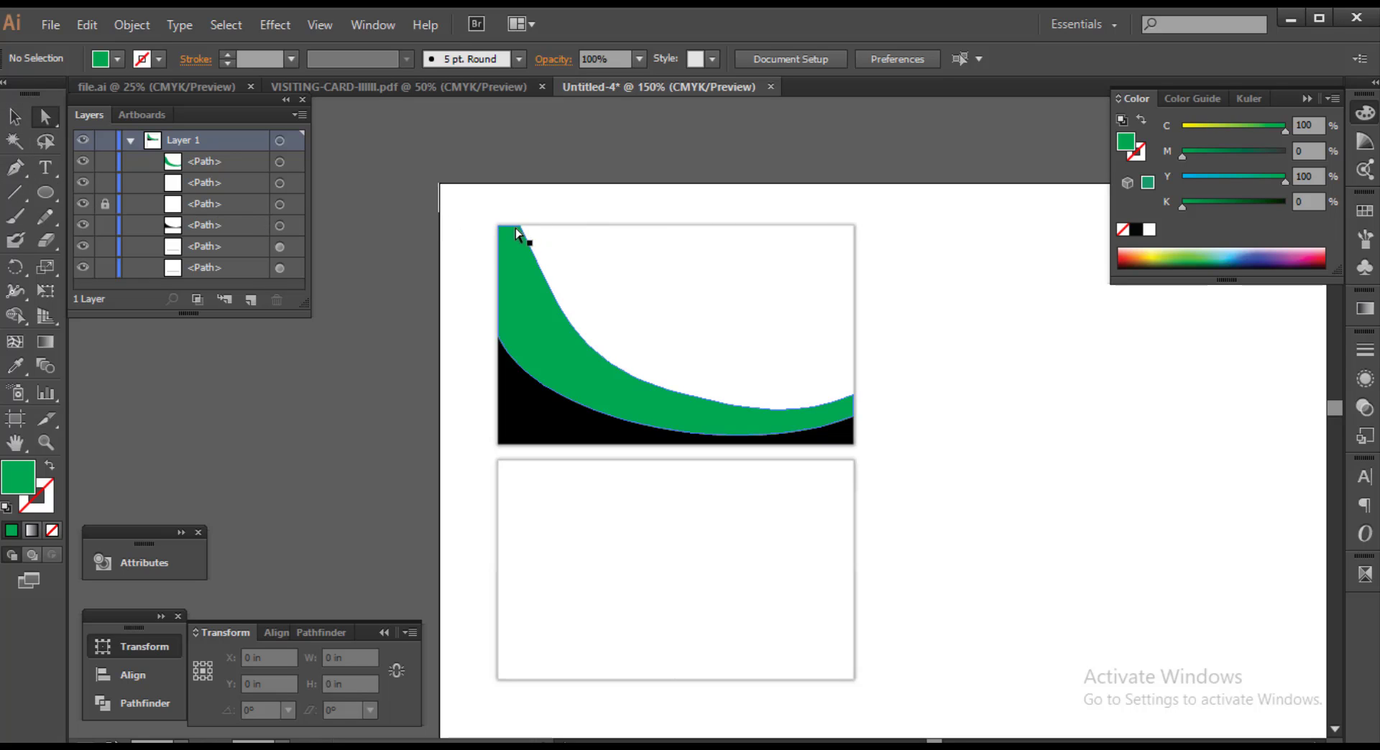
click(517, 228)
drag(516, 229, 579, 230)
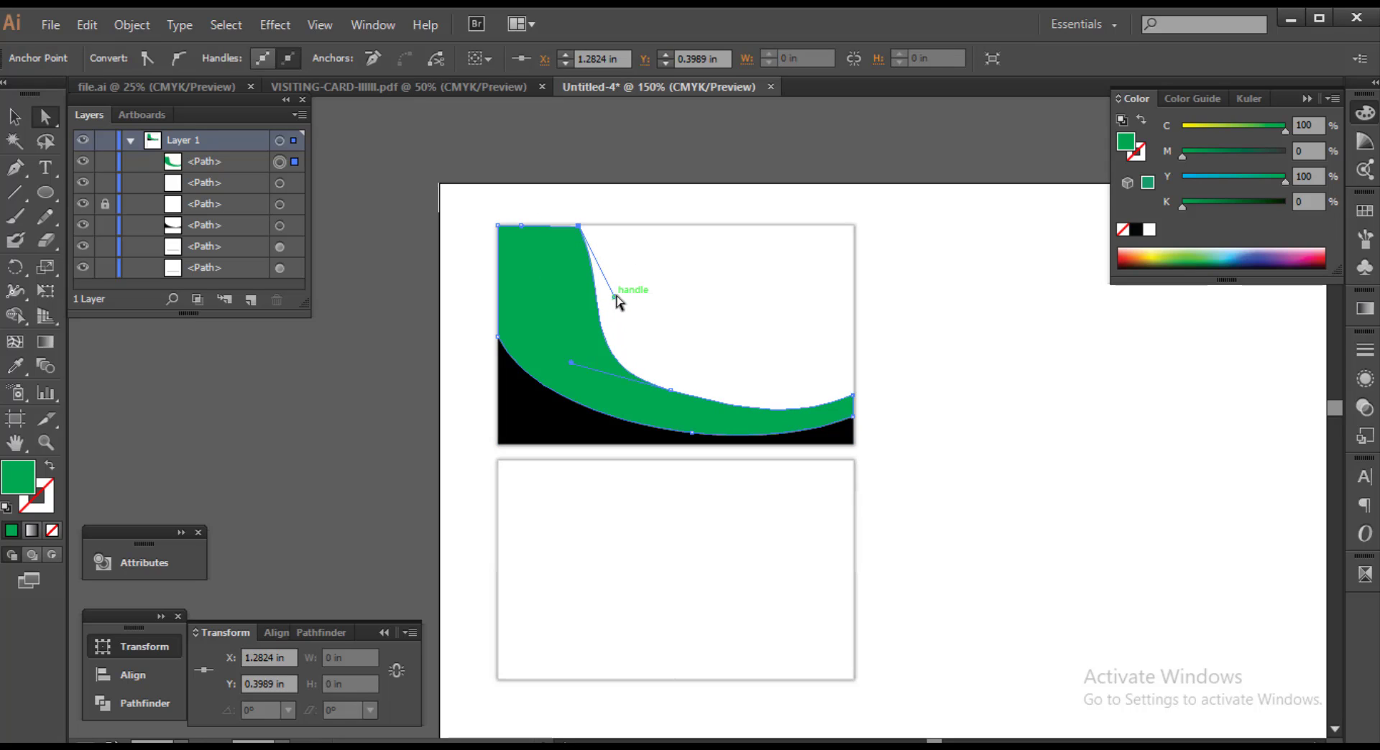
drag(591, 324, 585, 327)
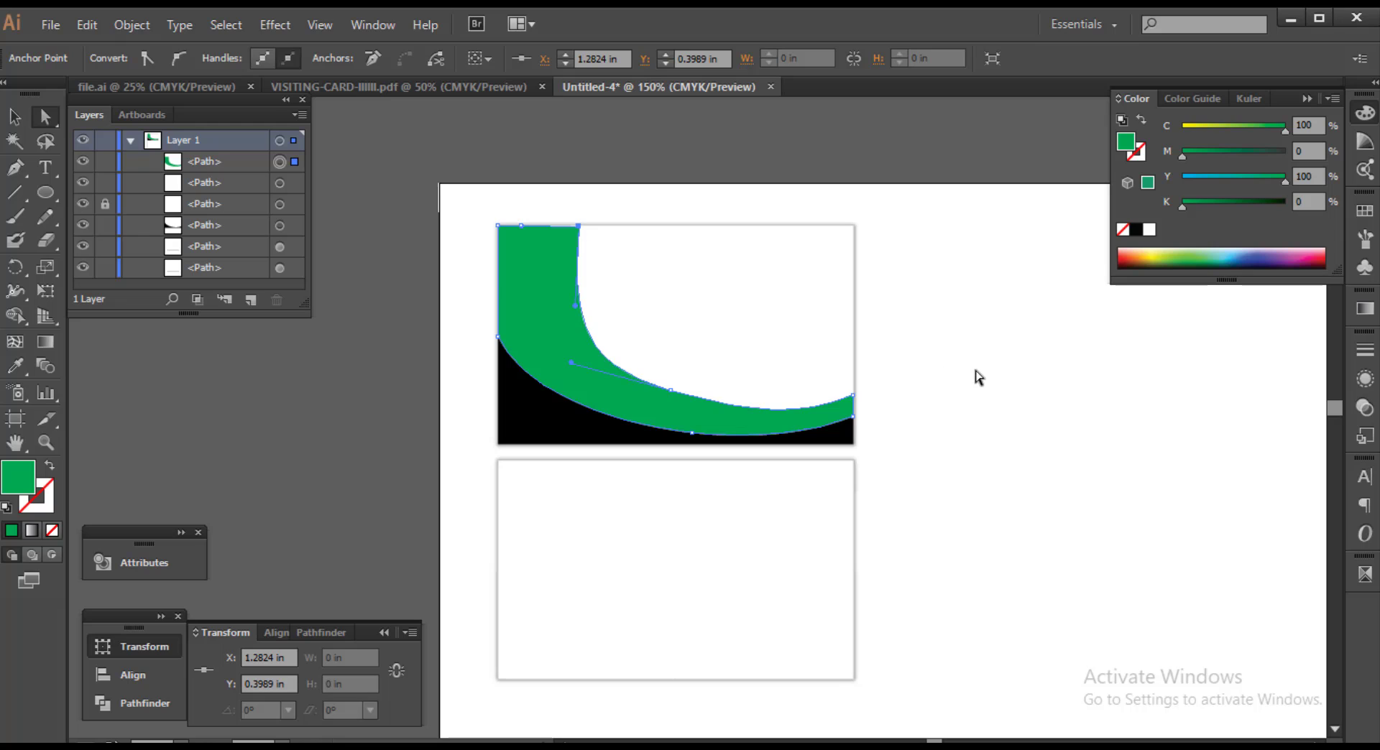
click(923, 325)
scroll(595, 197, up, 2)
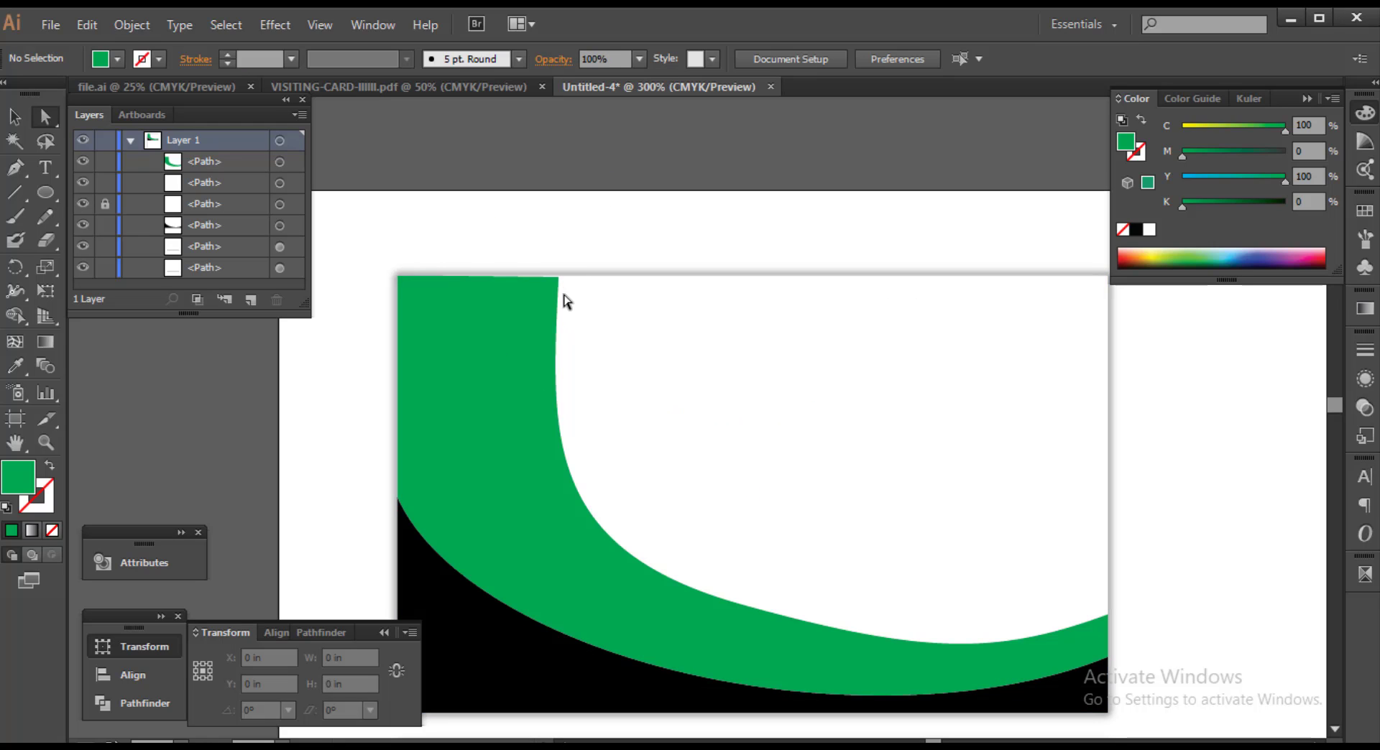
drag(560, 276, 562, 275)
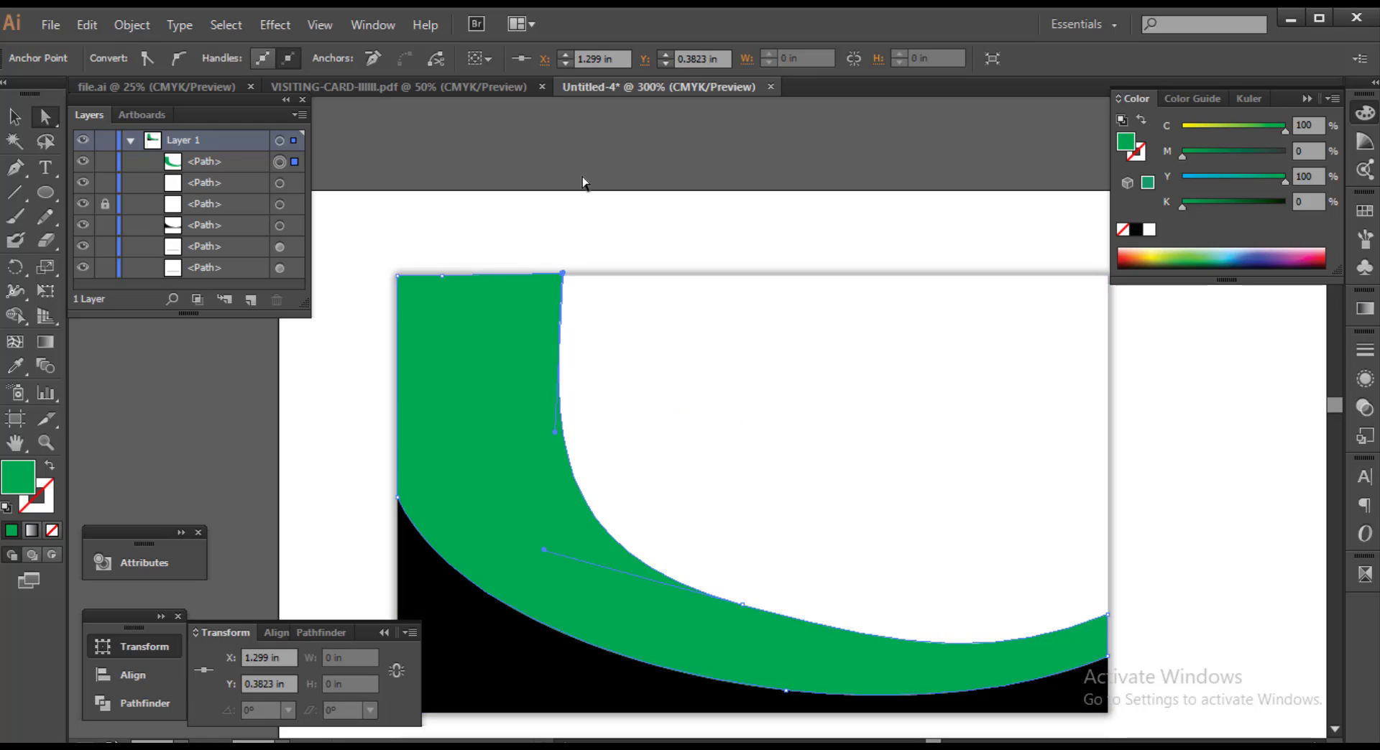
alt+scroll(590, 194, down, 1)
key(v)
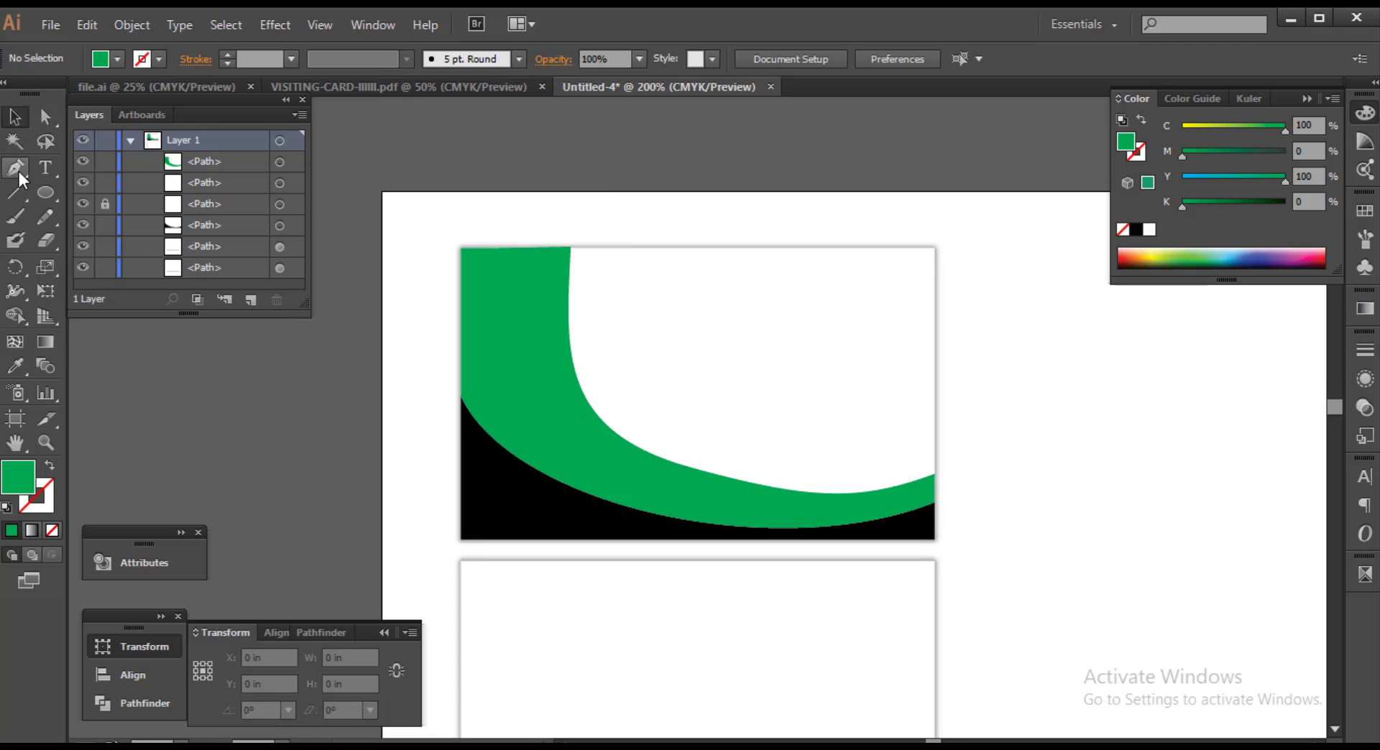
Draw a curved pen line along the band's inner edge with no fill and a black stroke
click(570, 246)
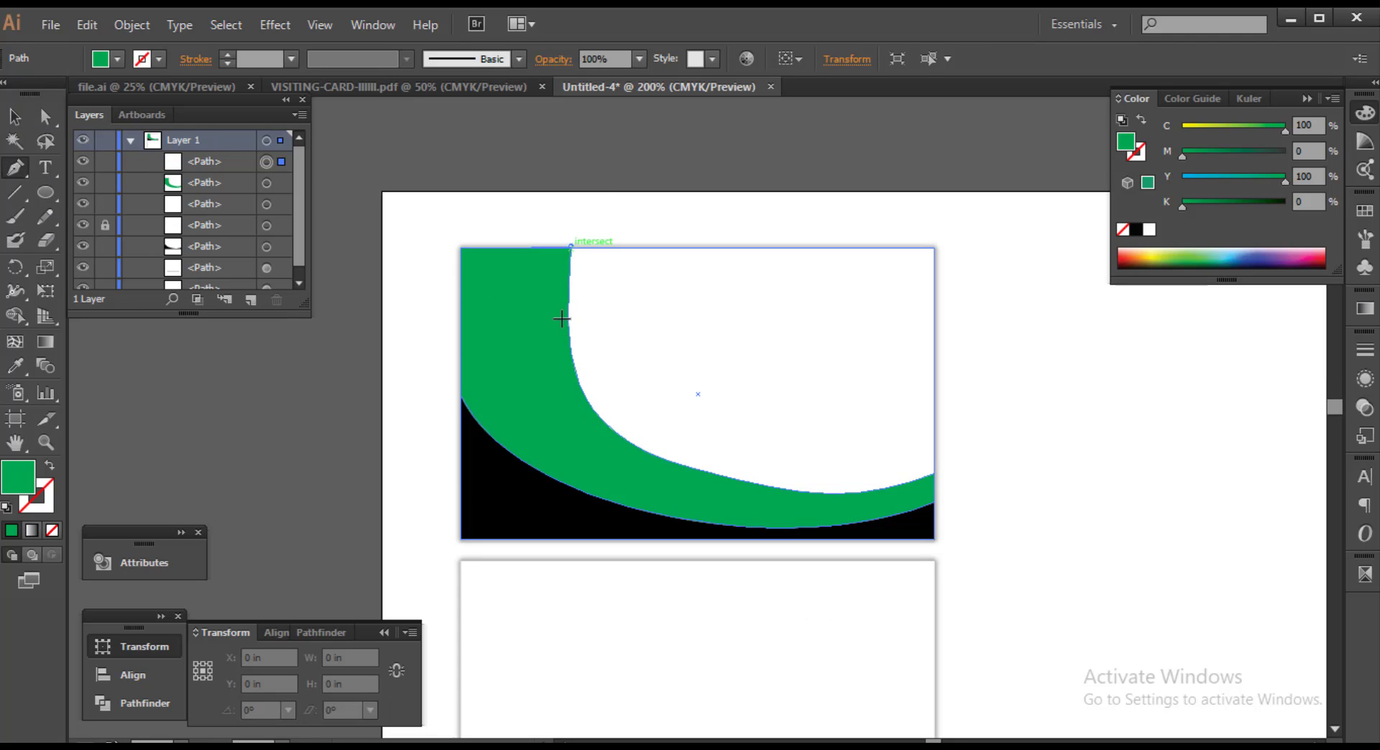
drag(617, 435, 697, 478)
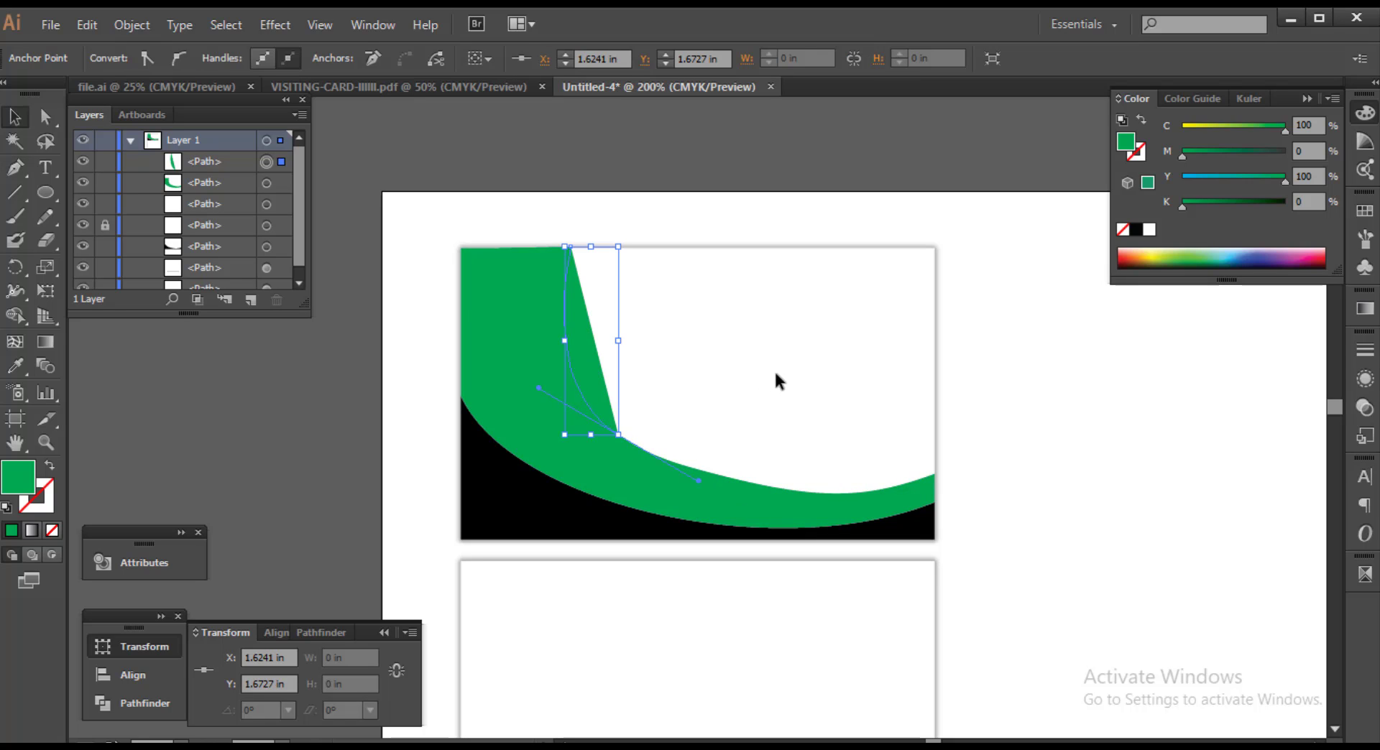
key(shift+x)
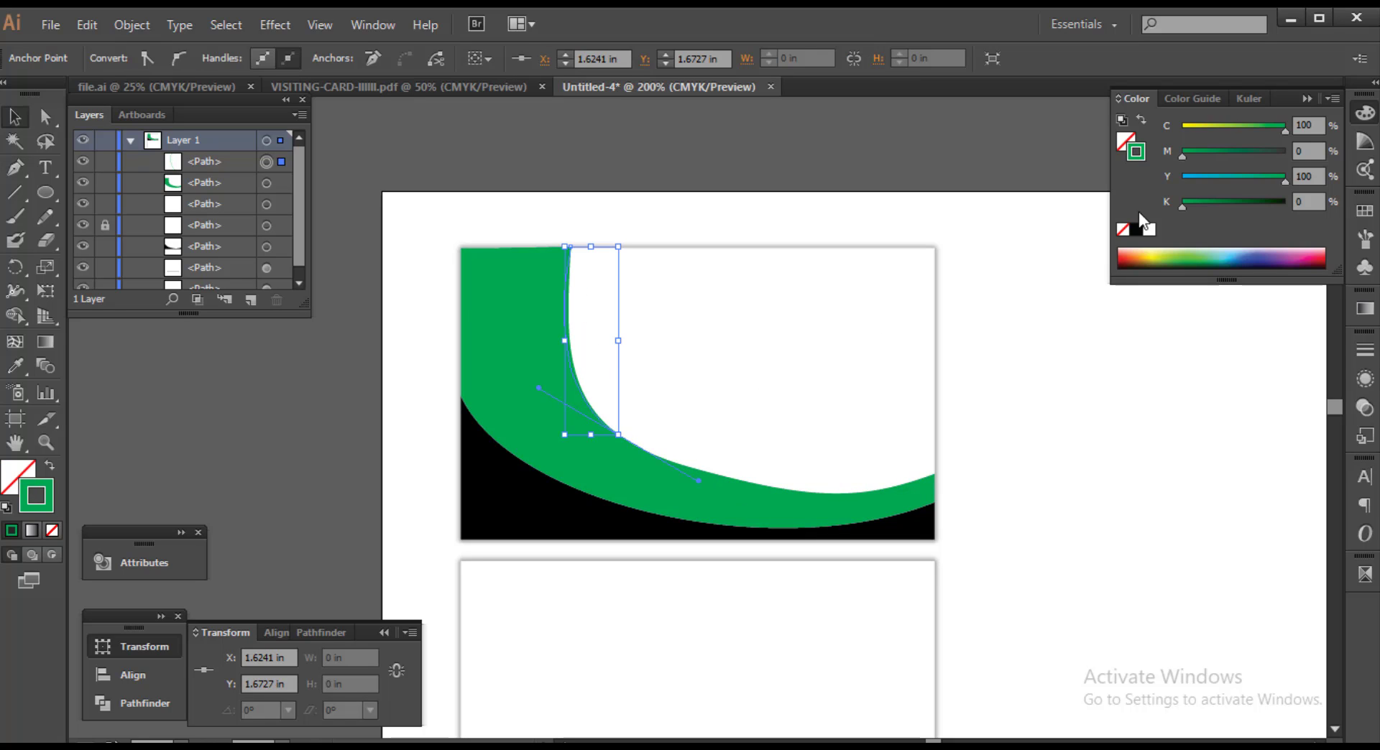
click(1136, 229)
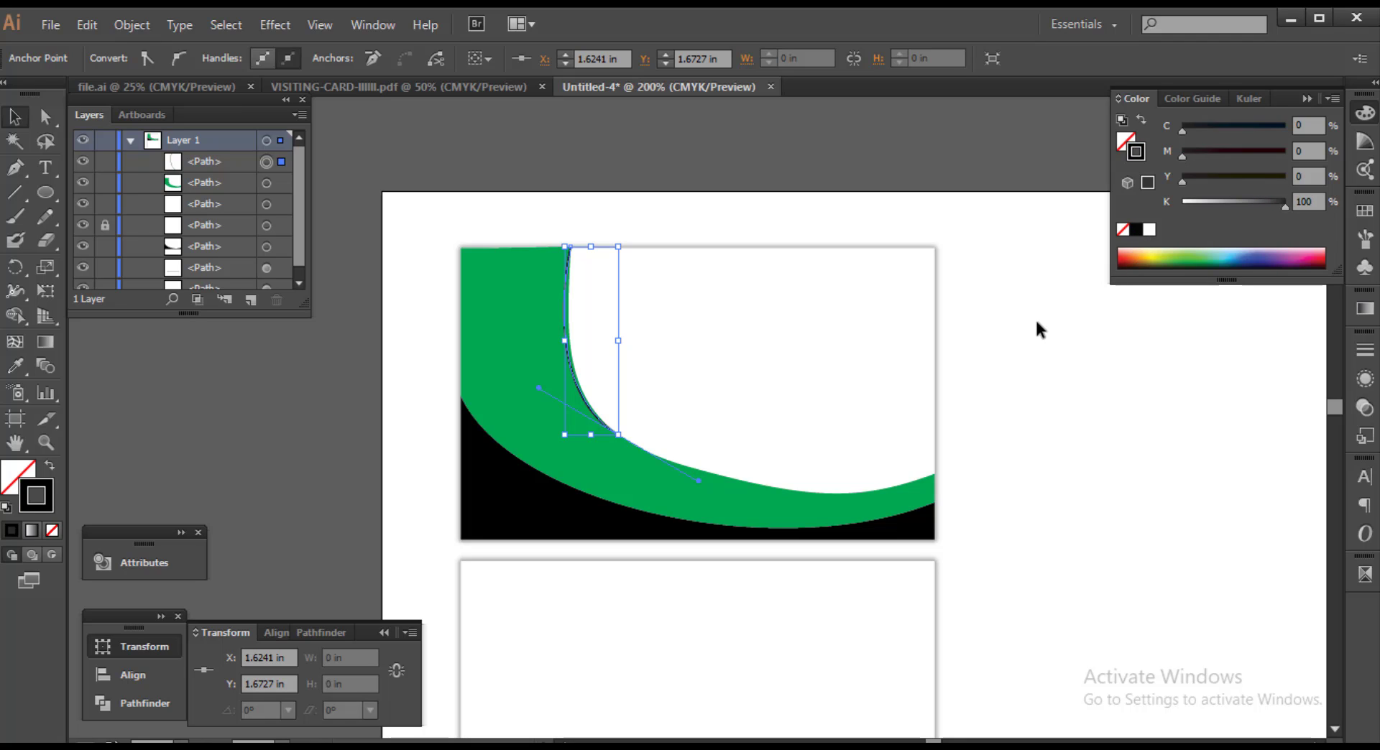
key(v)
click(564, 305)
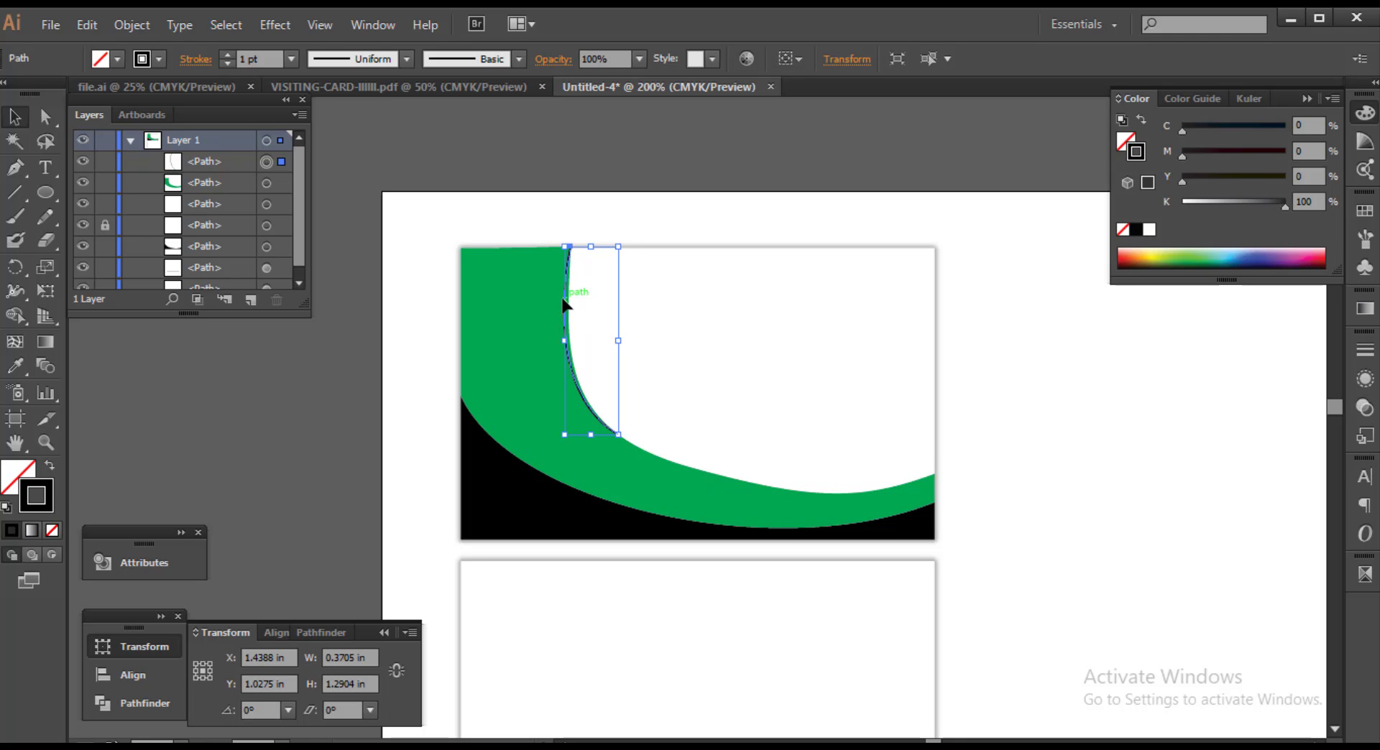
Apply a 5.4-pixel Gaussian Blur to the black line for a soft shadow
click(225, 23)
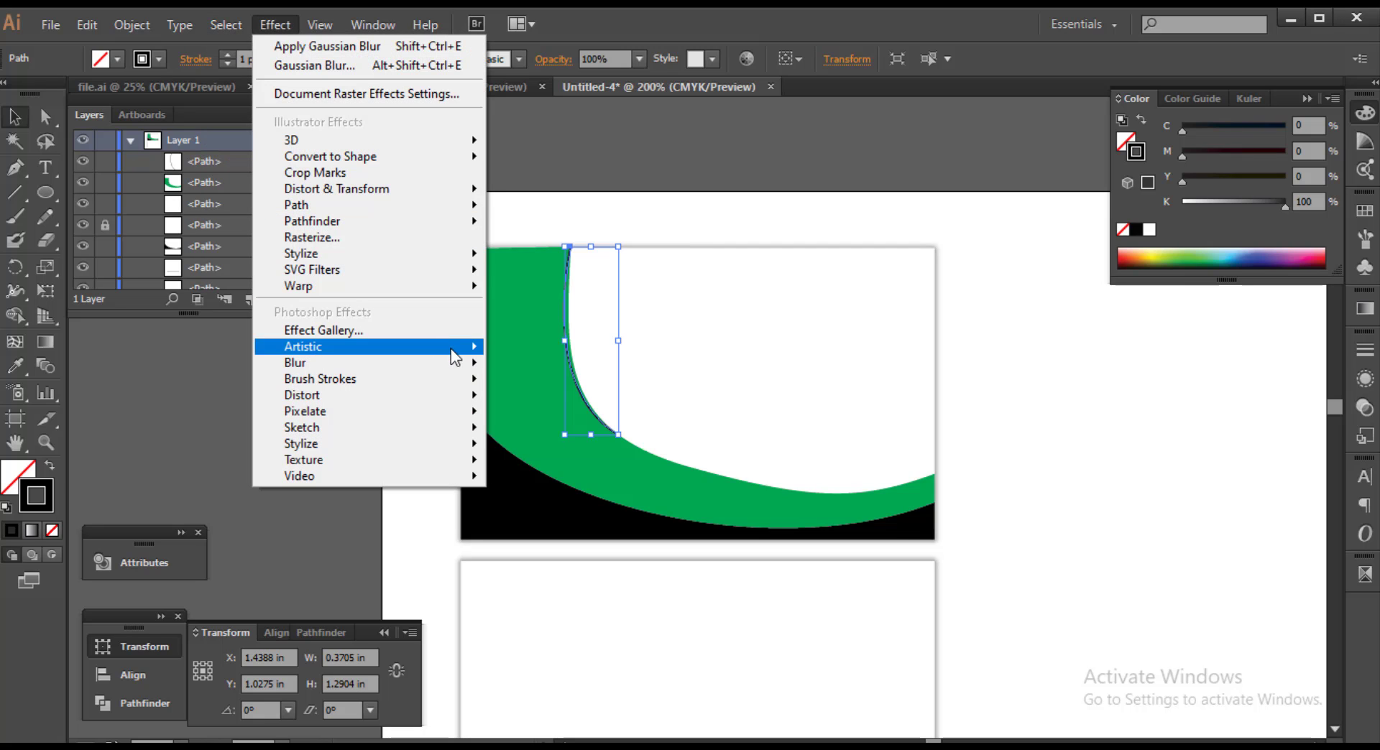
click(511, 363)
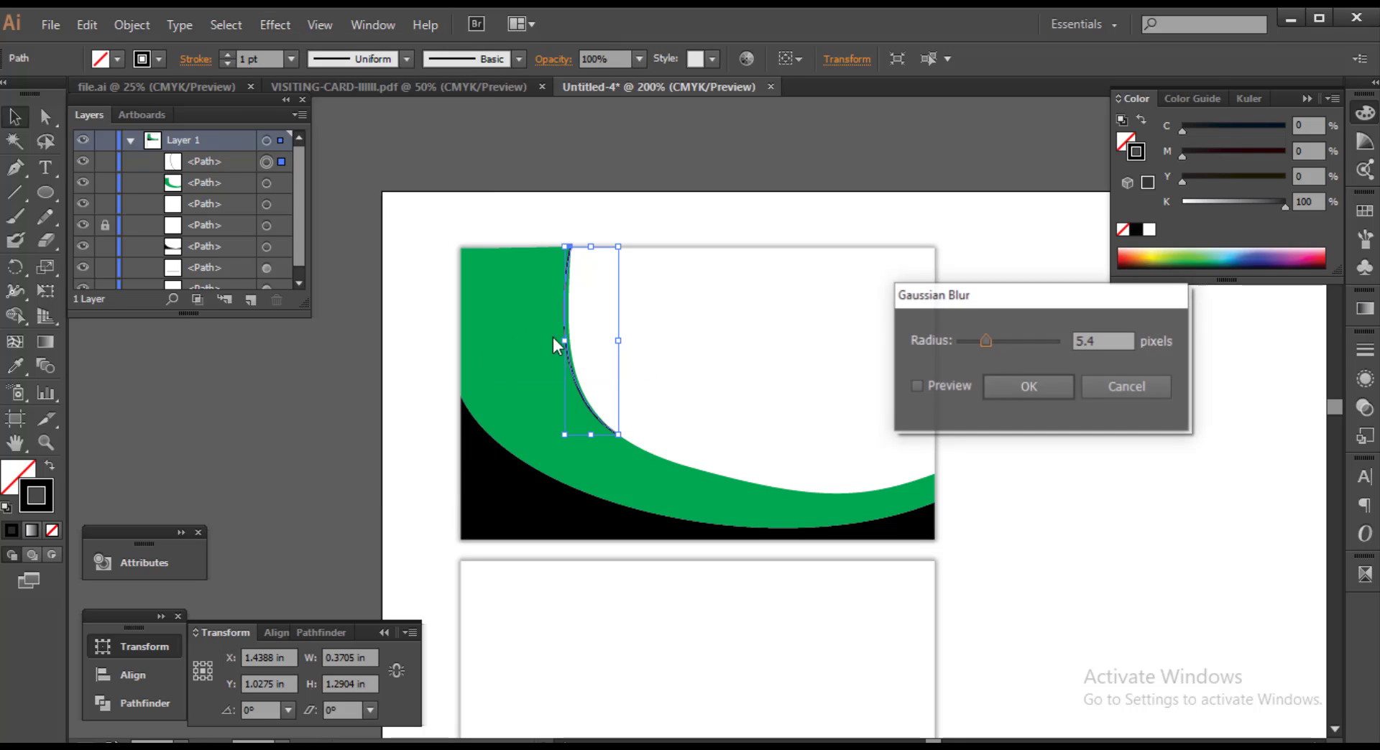
click(934, 390)
click(1035, 388)
click(617, 211)
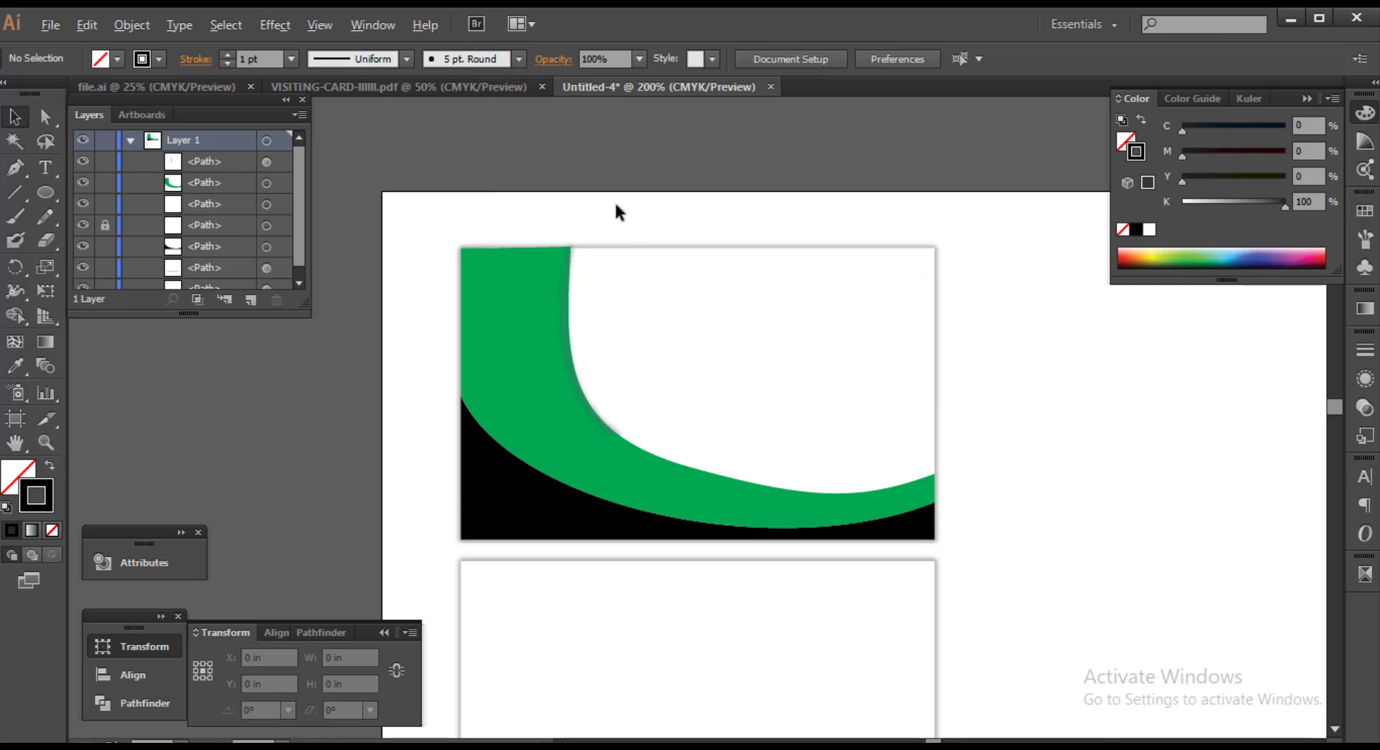
scroll(615, 210, up, 1)
click(440, 334)
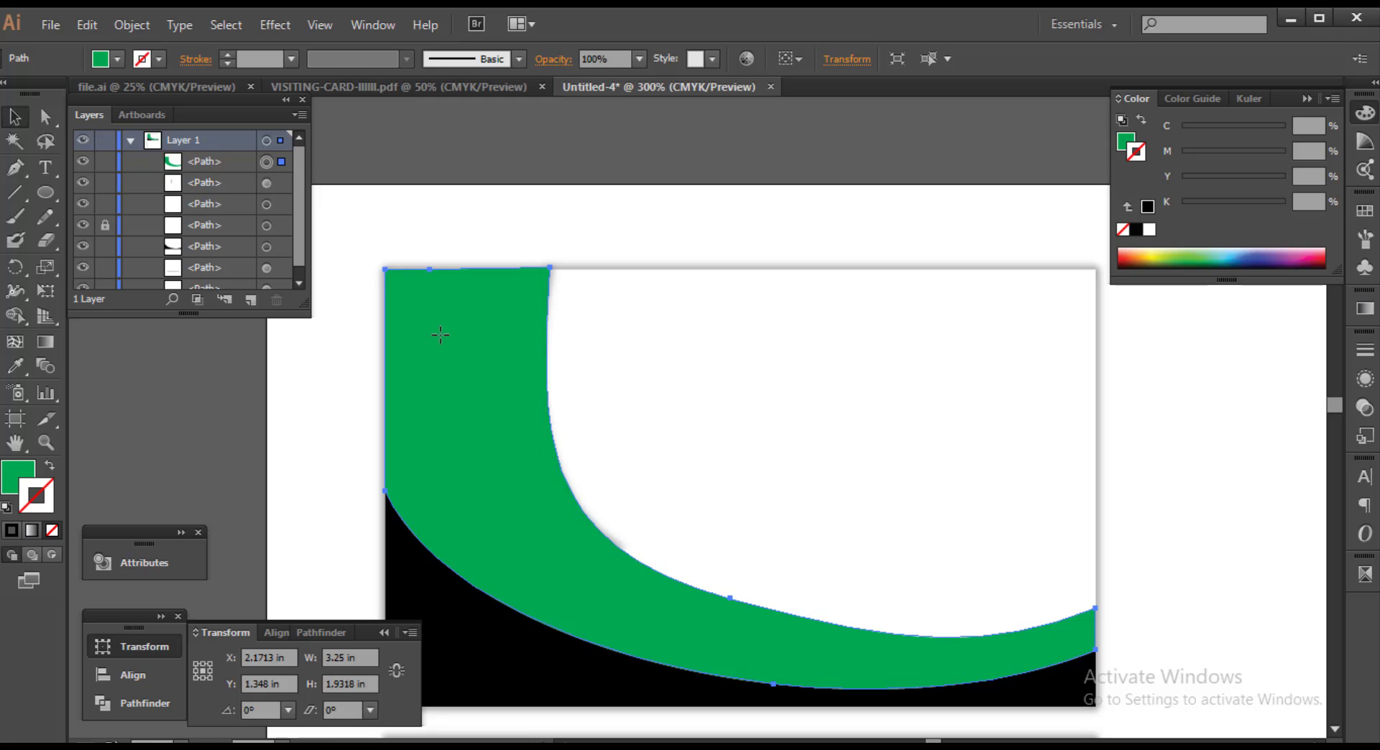
Hide the green band, shift the blurred line slightly right, then show the band again
key(ctrl+3)
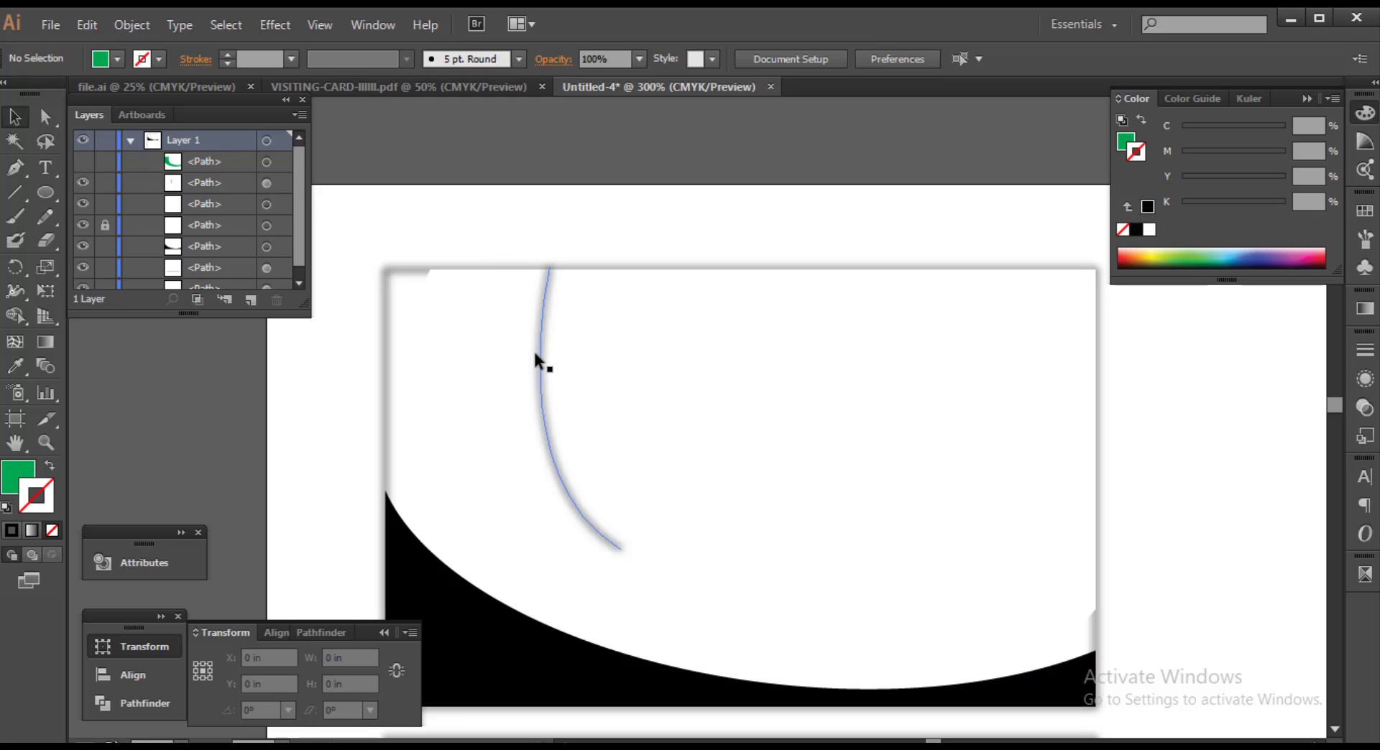
drag(536, 350, 550, 350)
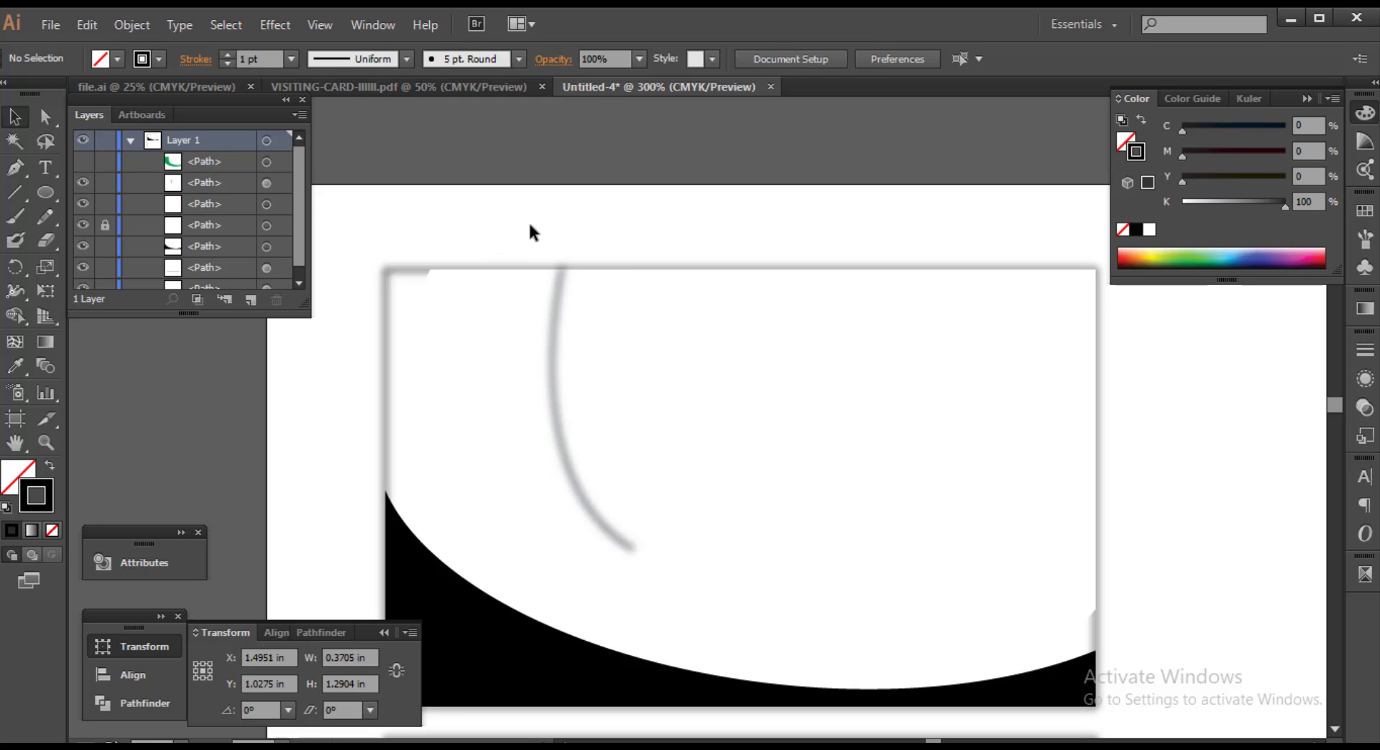
click(489, 278)
click(505, 227)
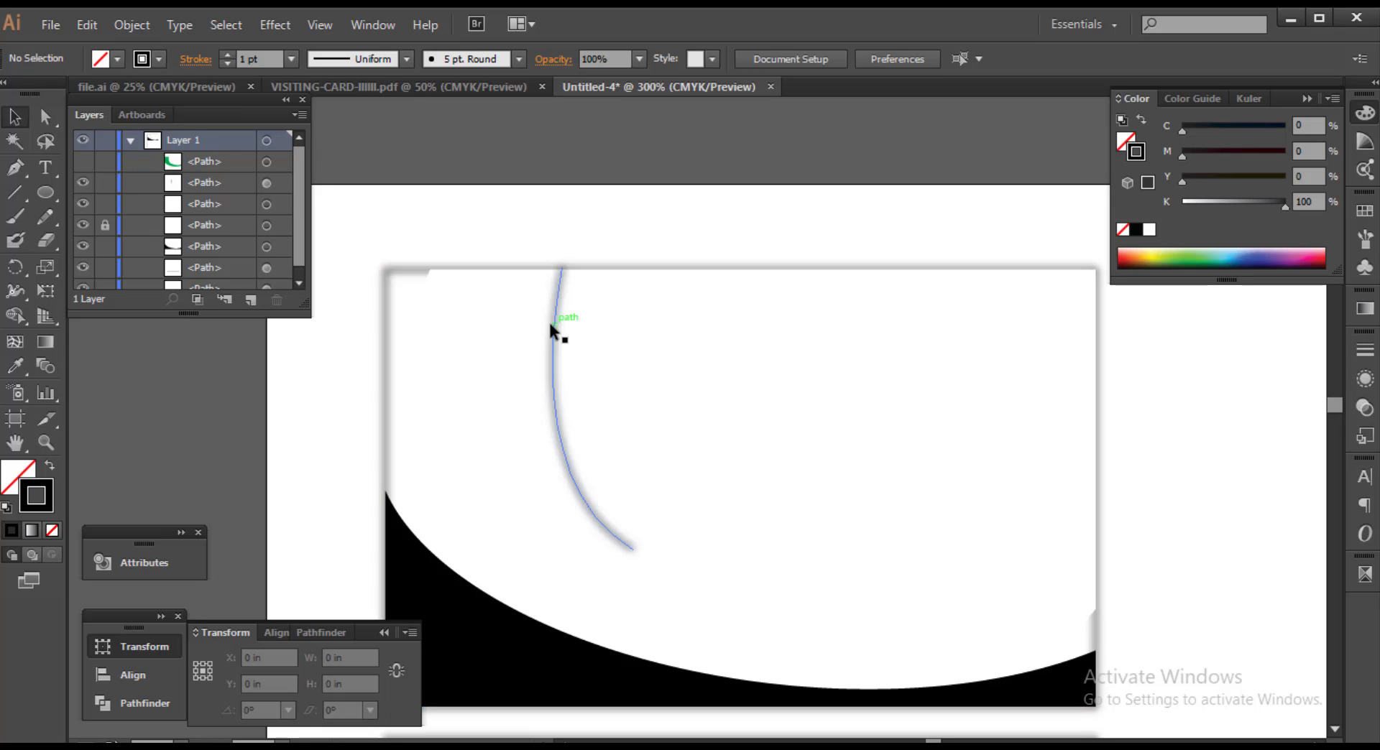
key(ctrl+alt+3)
click(550, 203)
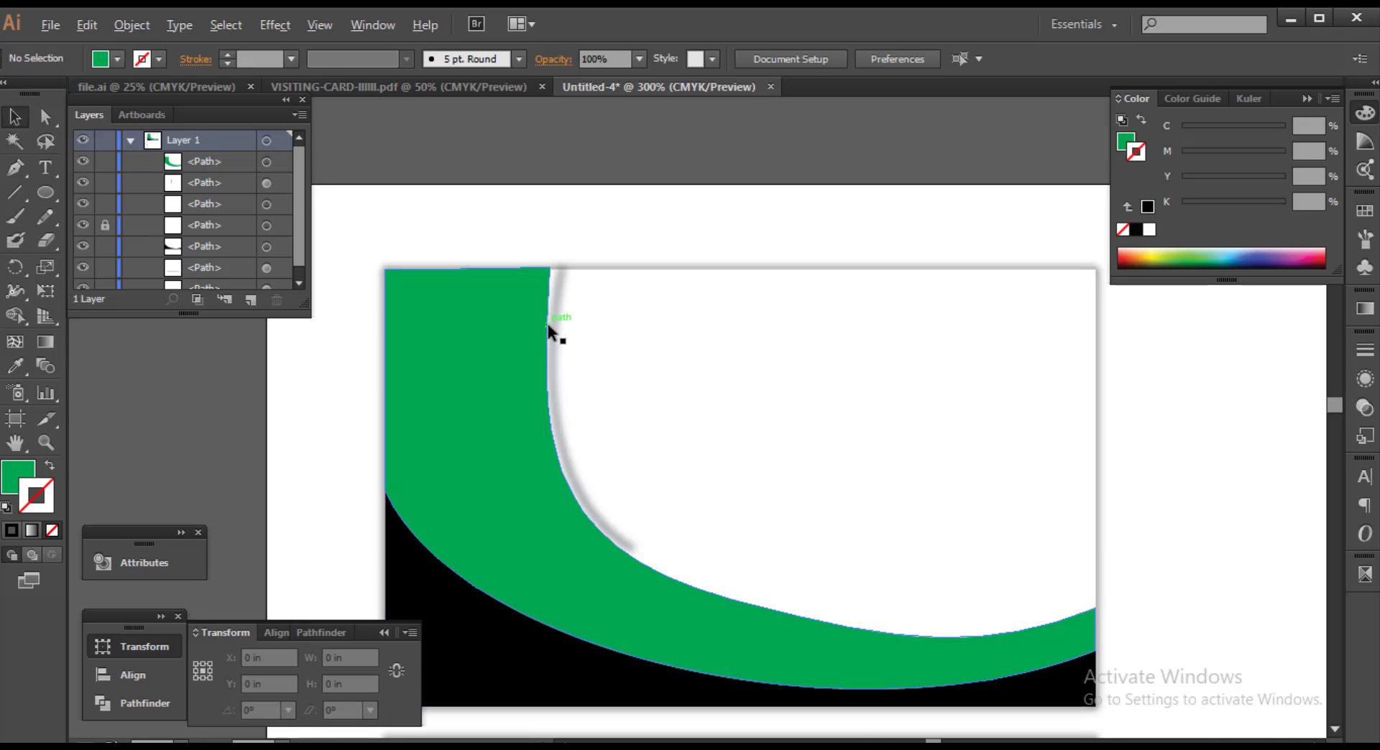
Adjust the green swoosh's top corner and reshape the bend of its inner curve
alt+scroll(552, 333, up, 3)
drag(579, 149, 602, 282)
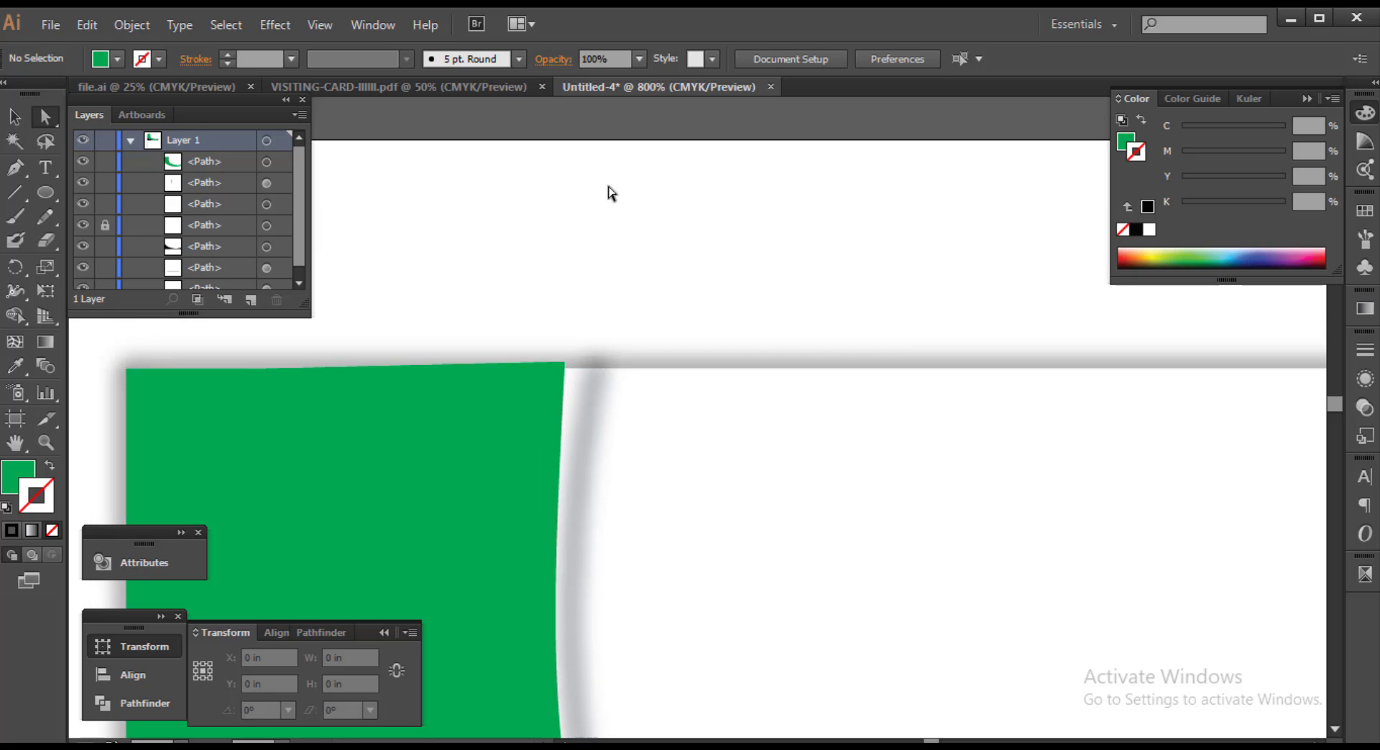
drag(595, 371, 569, 377)
alt+scroll(573, 390, down, 1)
alt+scroll(585, 548, down, 1)
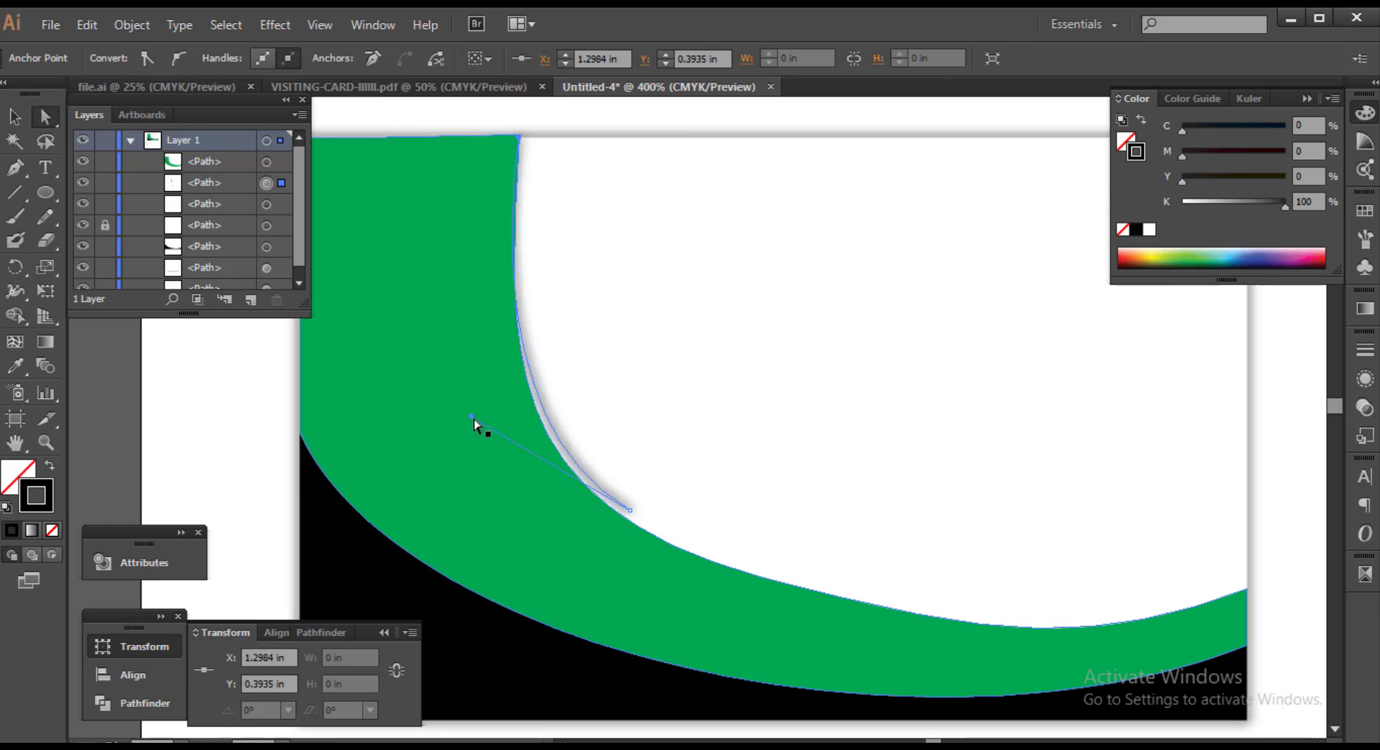
drag(471, 417, 491, 421)
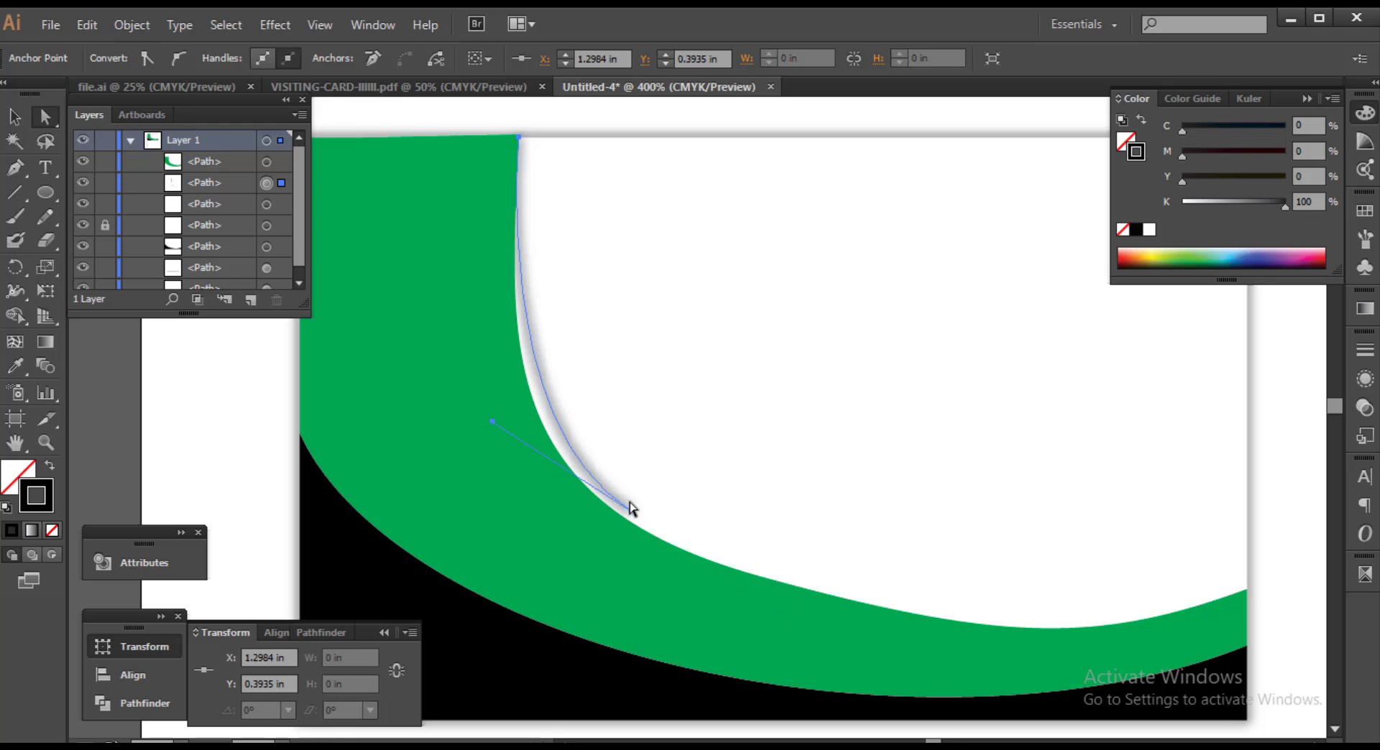
drag(630, 508, 604, 510)
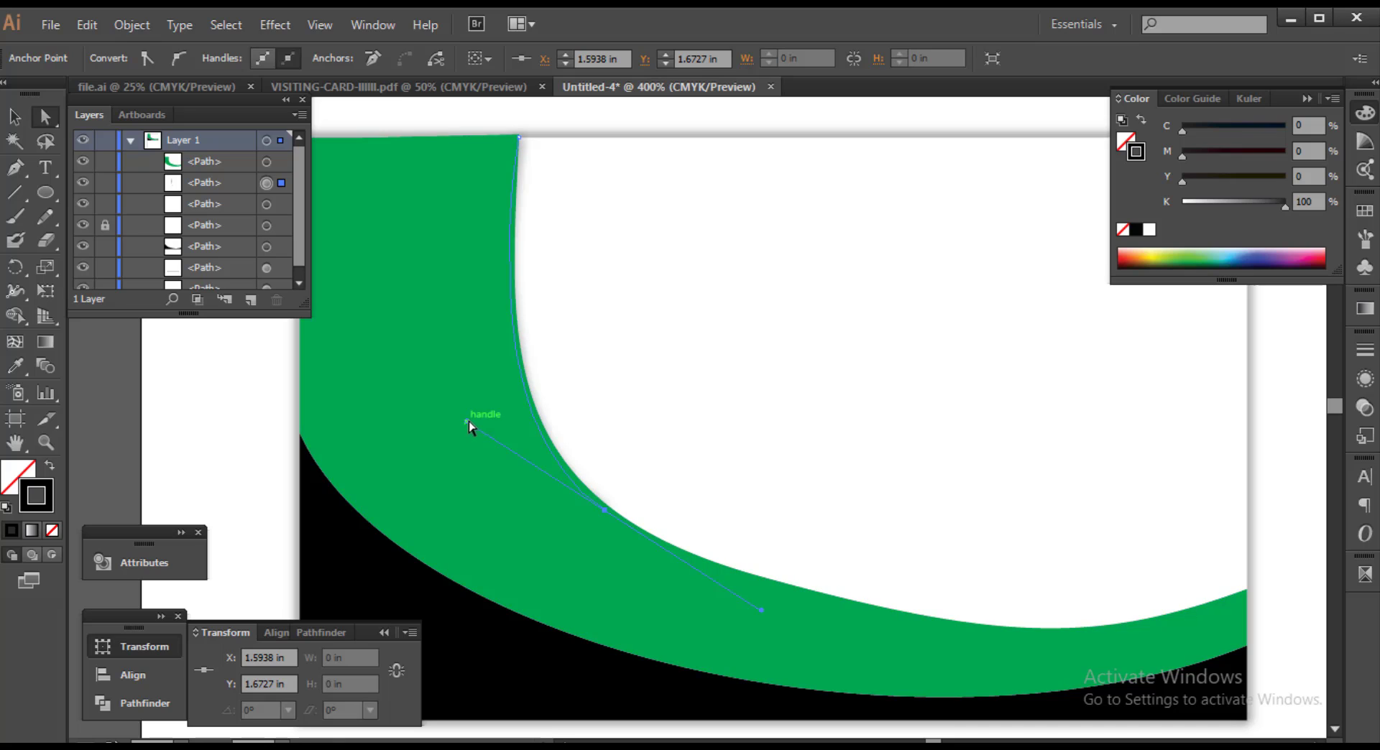
drag(467, 422, 482, 415)
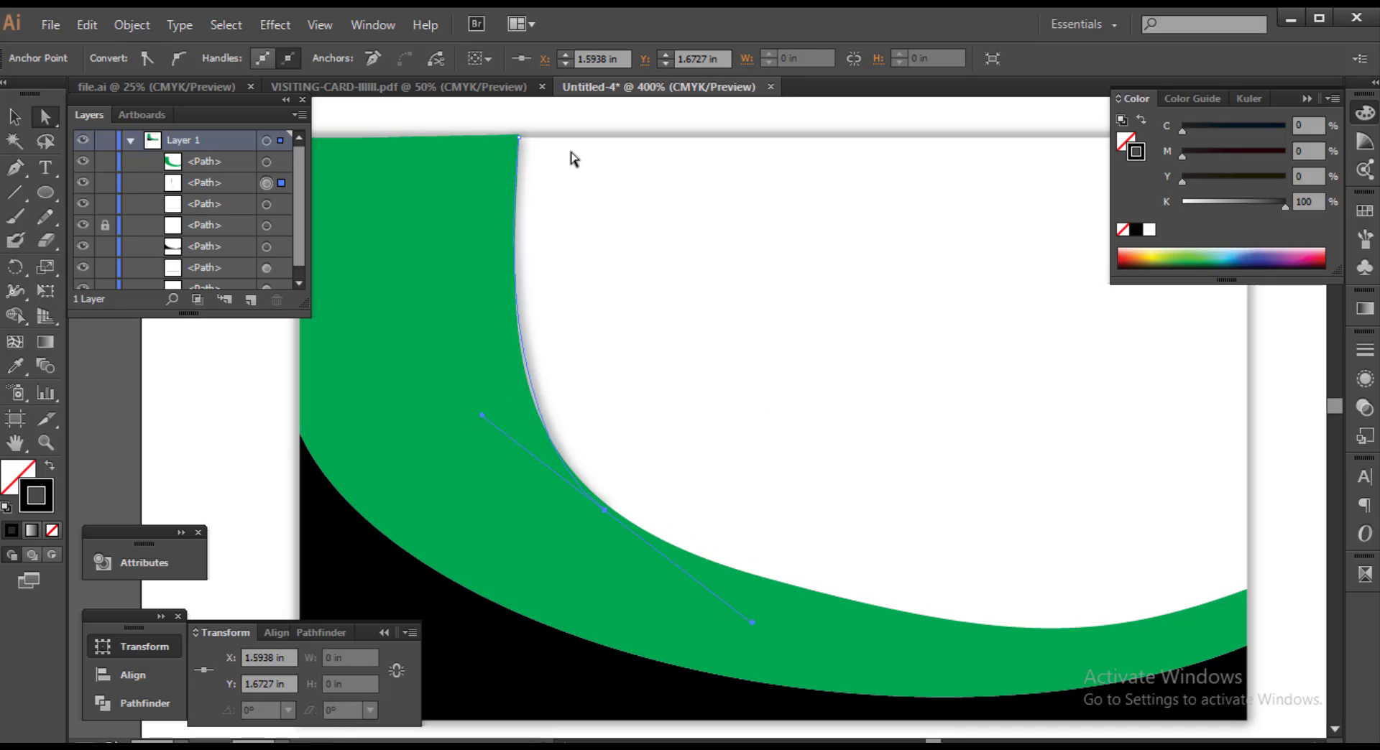
drag(521, 136, 522, 139)
Lower the right end of the swoosh's inner edge and bend its inner curve up and left
key(ctrl+minus)
click(312, 425)
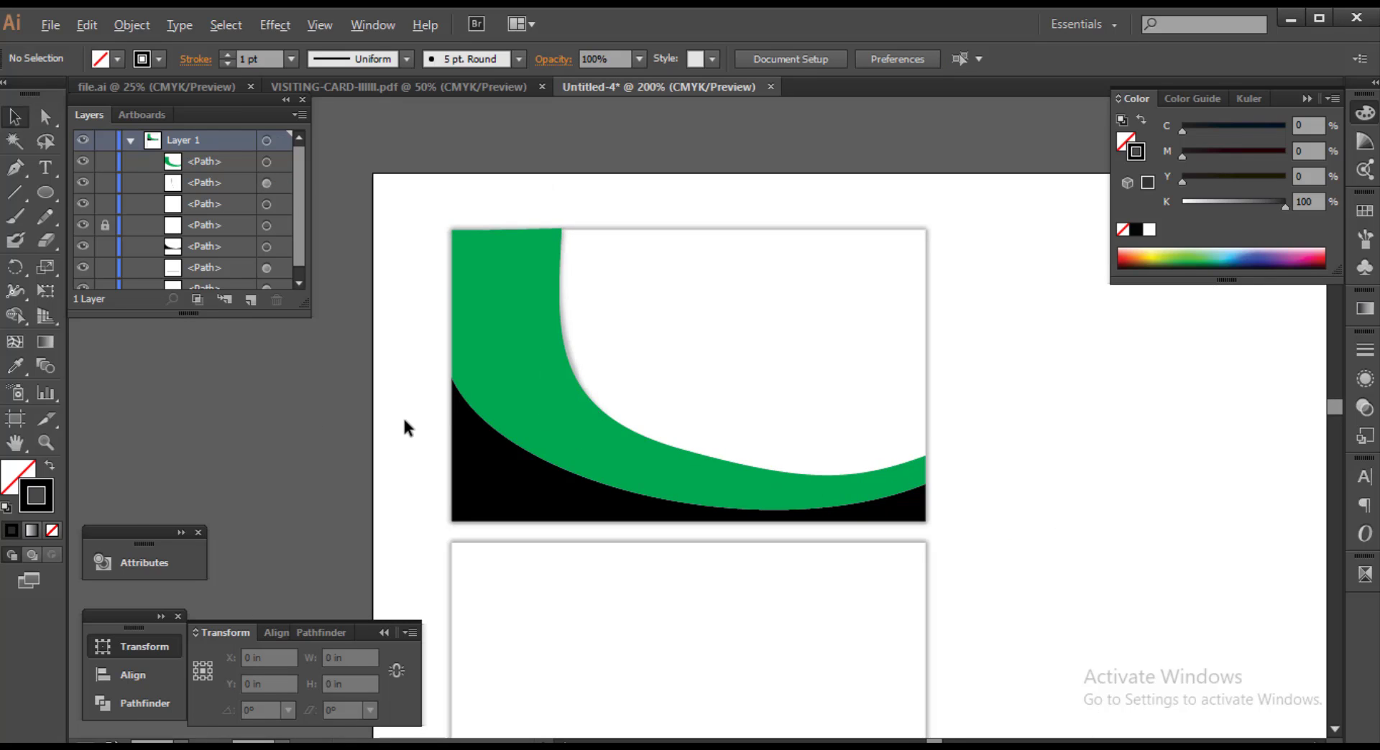
key(a)
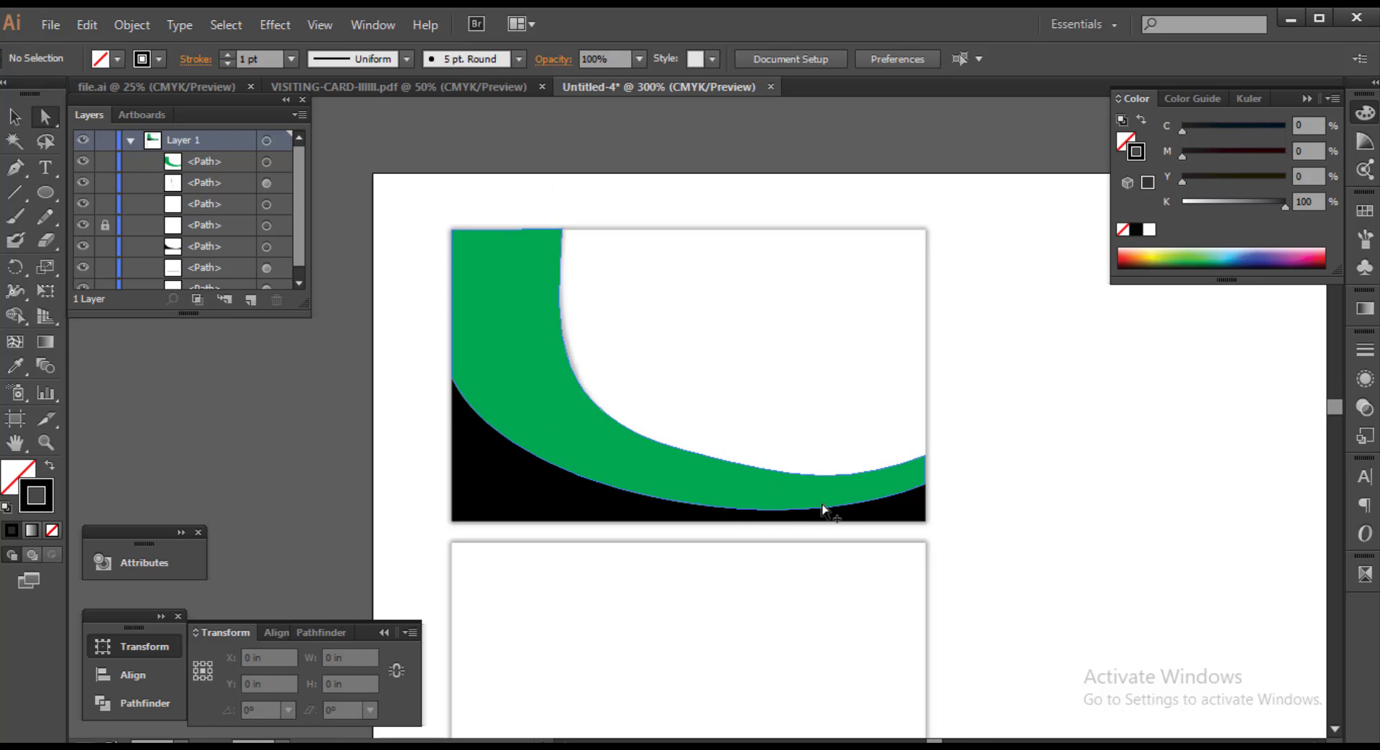
scroll(822, 505, up, 1)
click(745, 452)
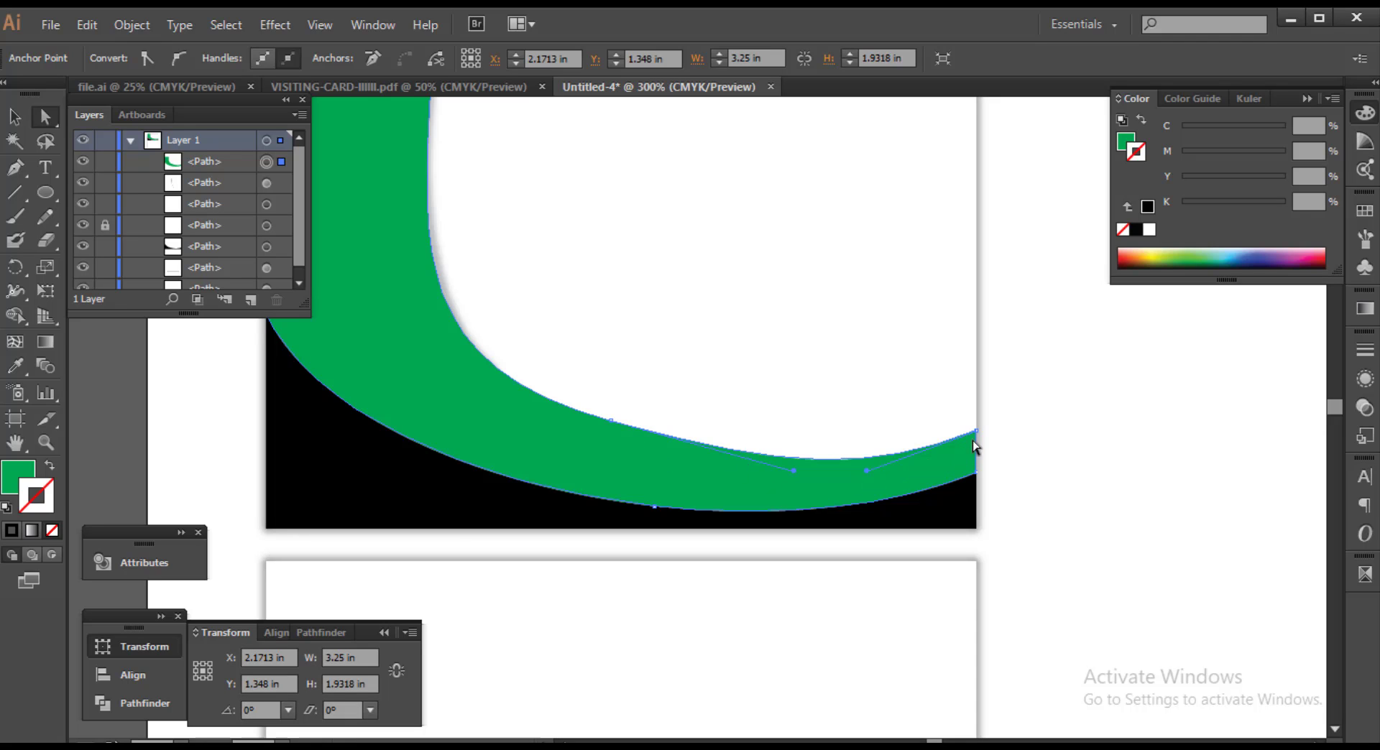
drag(974, 445, 975, 473)
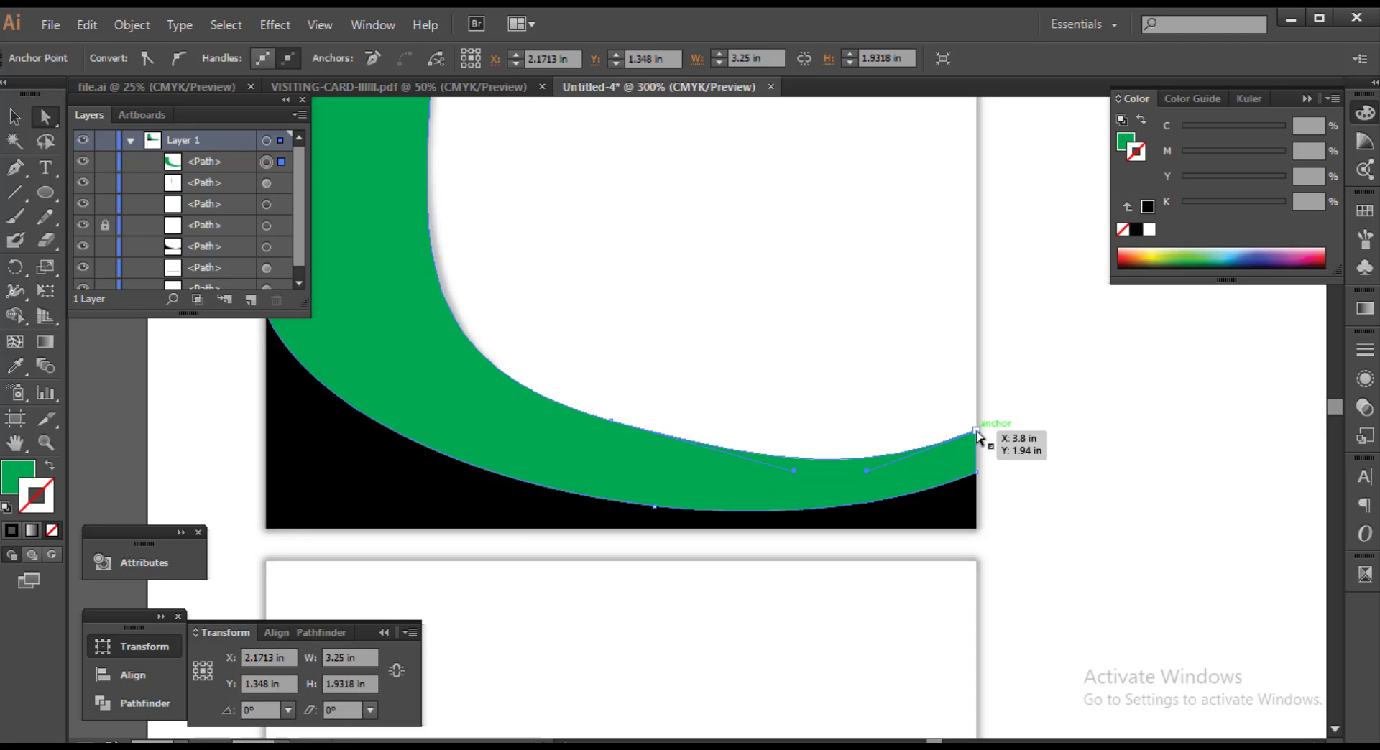
click(1045, 489)
click(629, 436)
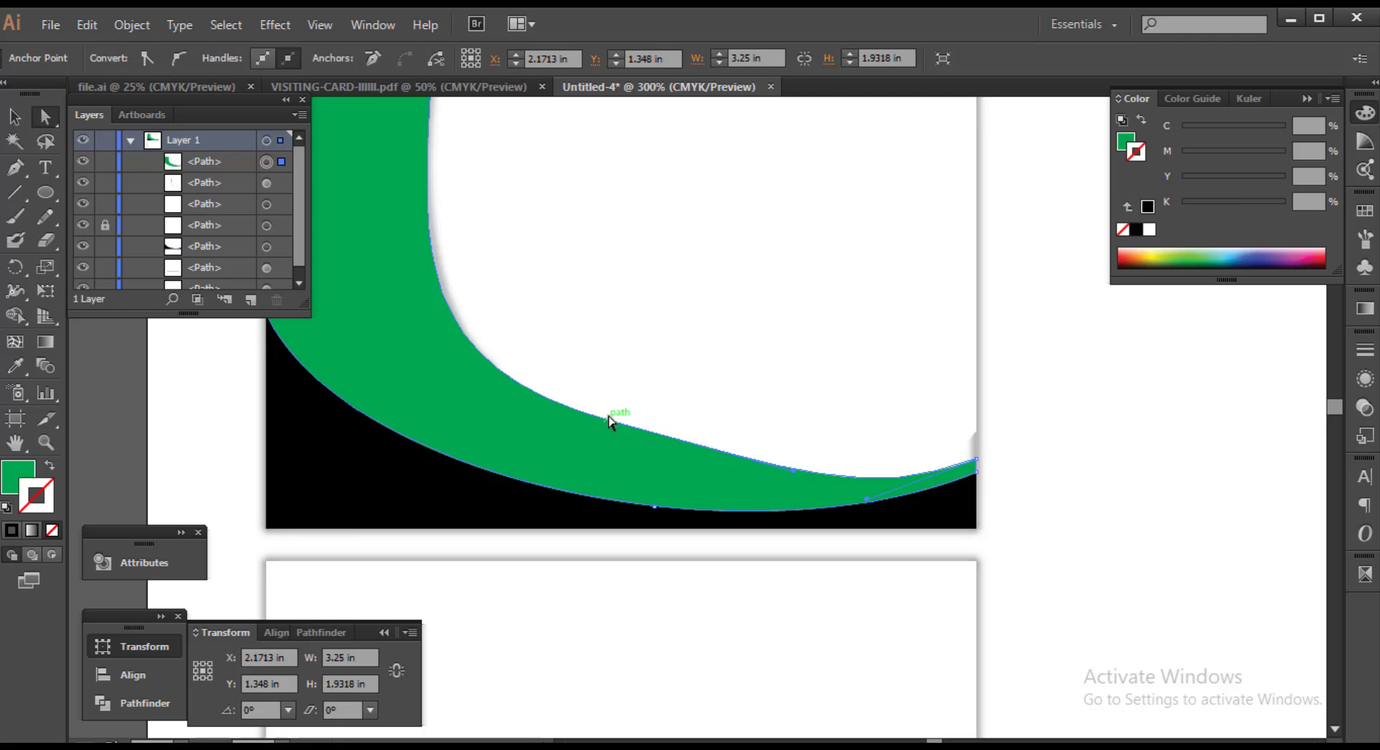
click(609, 420)
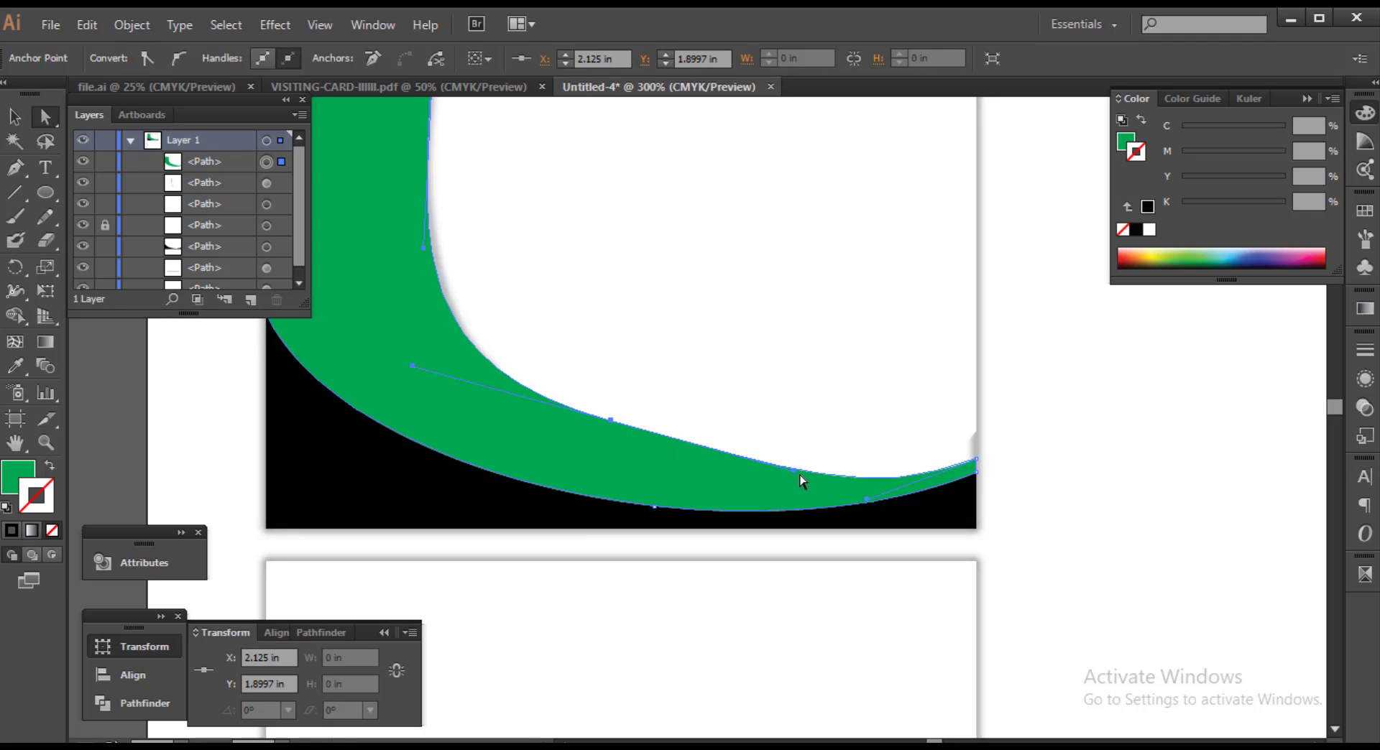
mouse_move(800, 476)
mouse_down()
mouse_move(712, 453)
mouse_move(927, 487)
mouse_up()
Smooth the inner-curve anchor and slightly raise the swoosh's right-end point
click(610, 422)
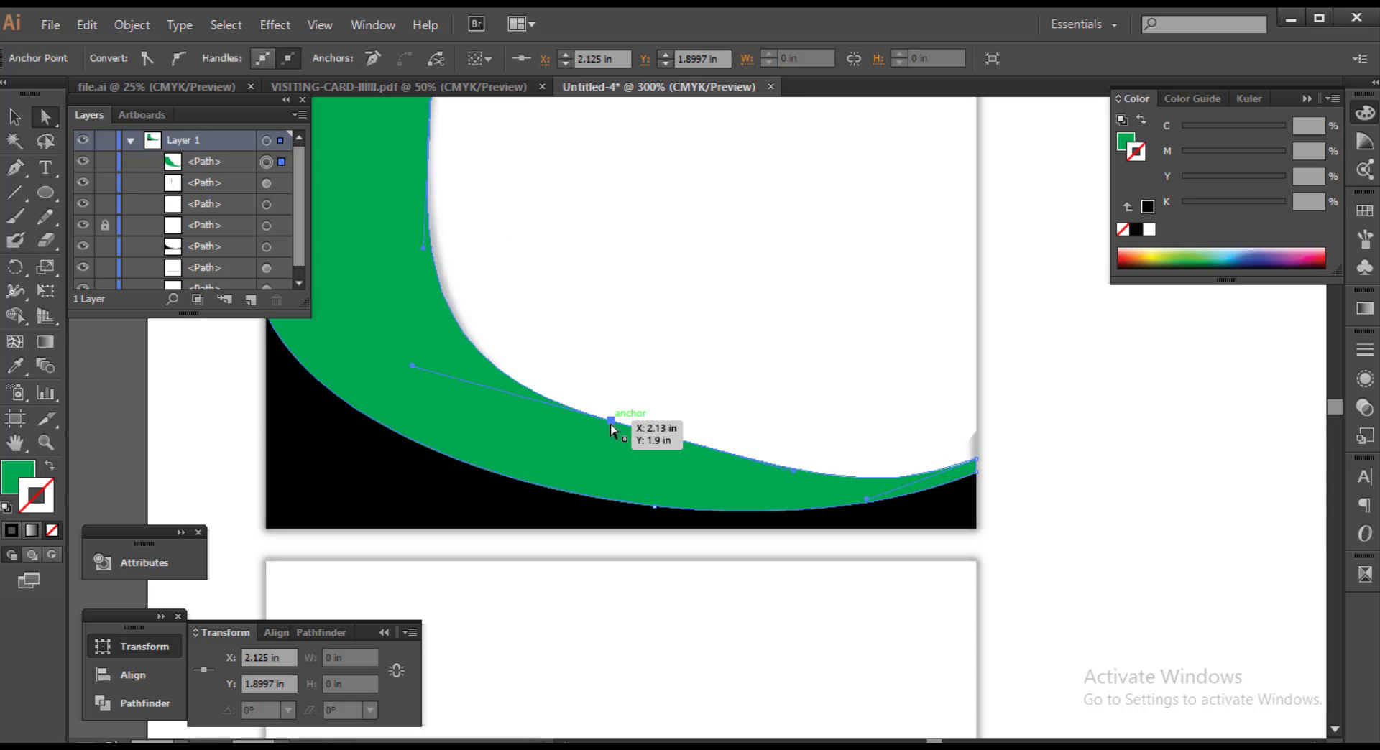
drag(610, 424, 601, 432)
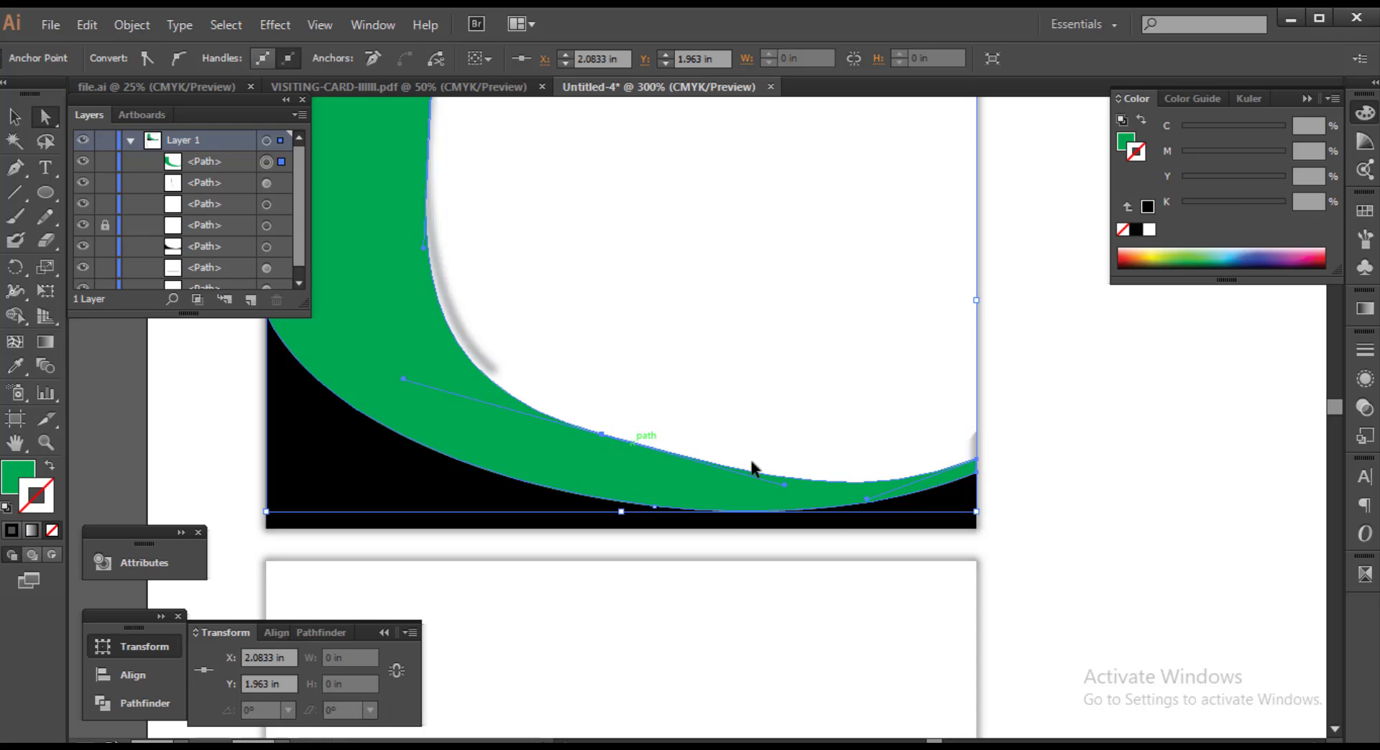
click(1062, 483)
scroll(1063, 486, down, 2)
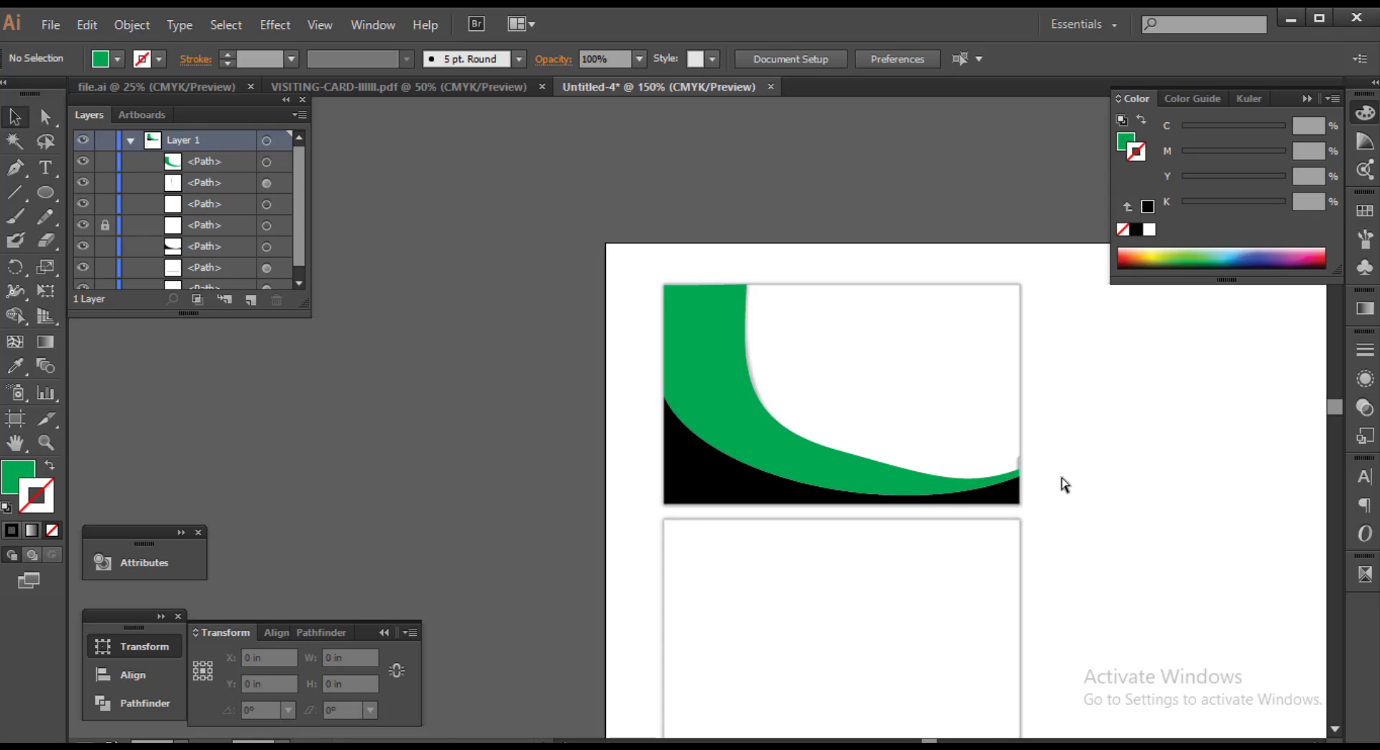
scroll(1064, 483, up, 2)
scroll(1068, 484, up, 1)
drag(935, 472, 938, 424)
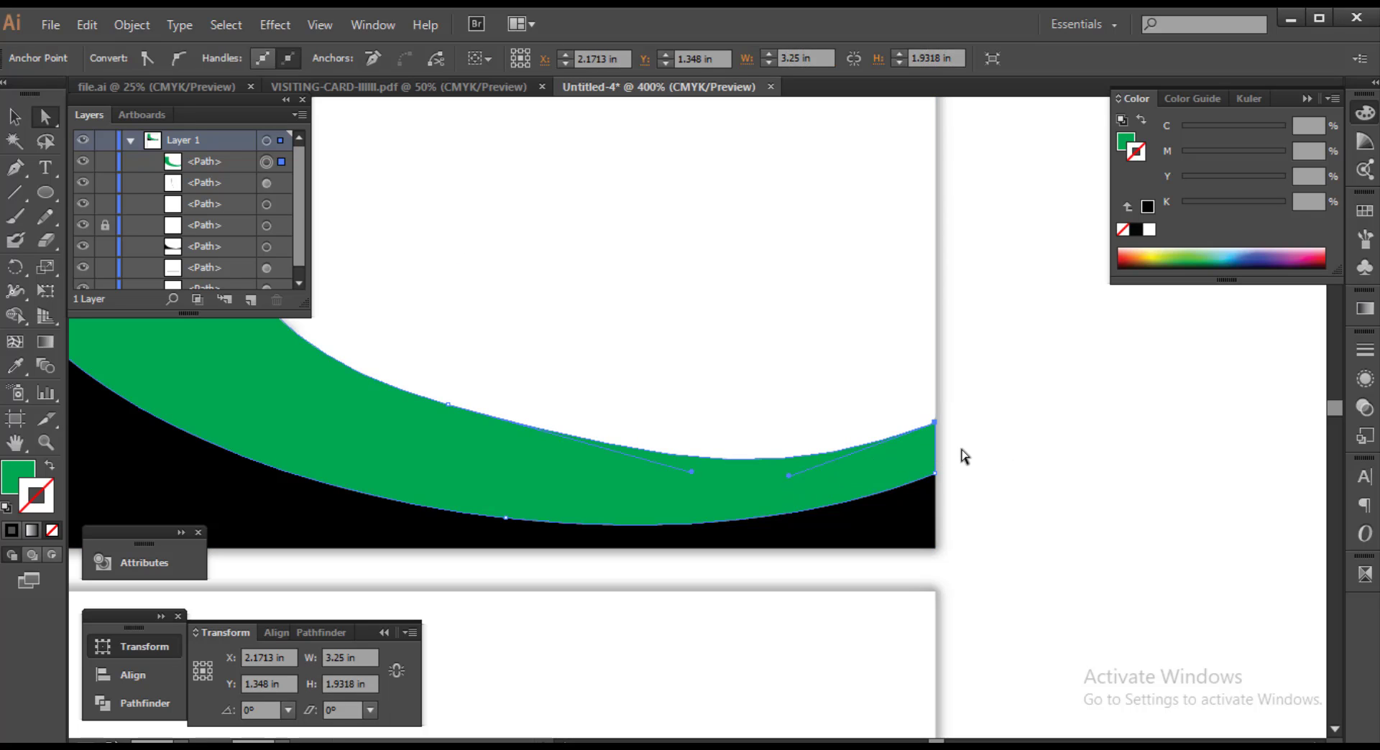
click(964, 455)
scroll(963, 455, down, 2)
scroll(964, 455, down, 1)
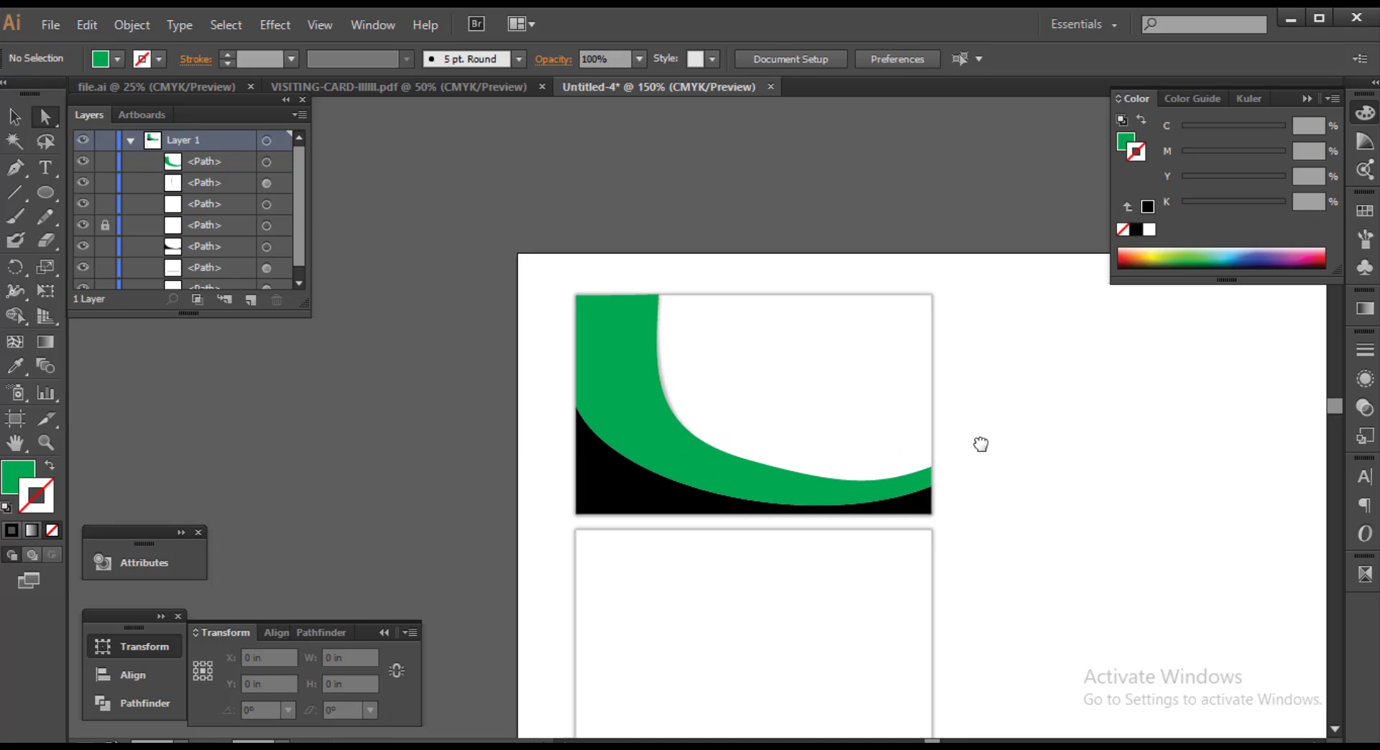
mouse_move(954, 433)
mouse_down()
mouse_move(933, 403)
mouse_move(933, 337)
mouse_up()
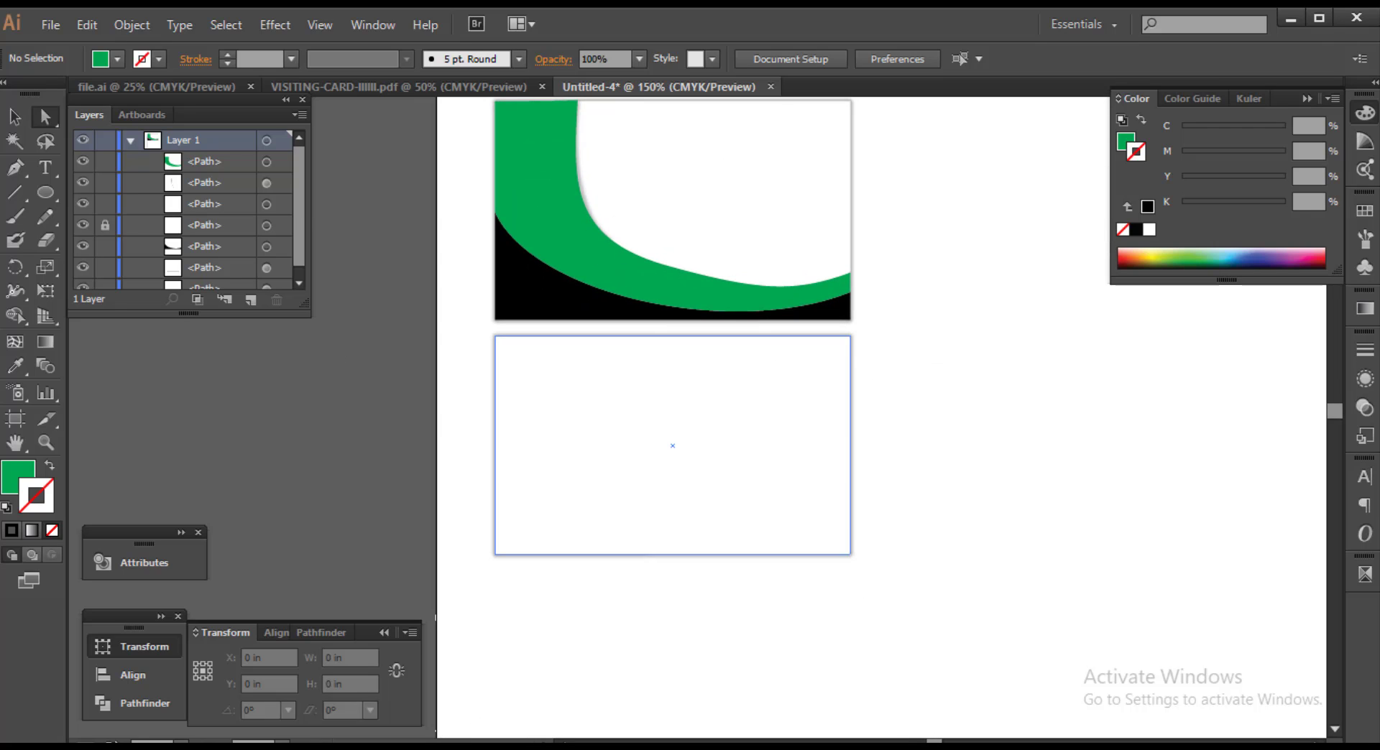
Pen-draw a flat curved shape from the back card's top edge to its top-right corner
click(22, 167)
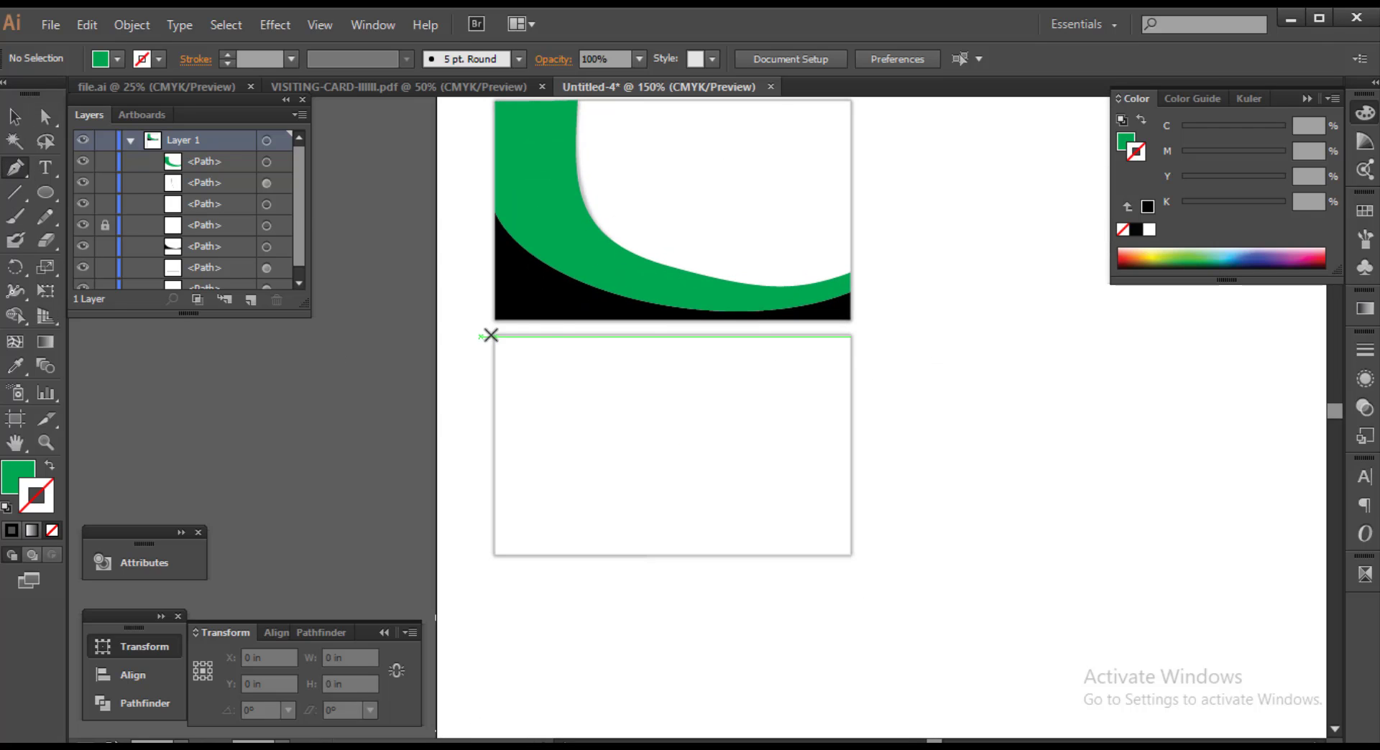
click(562, 336)
drag(655, 455, 777, 435)
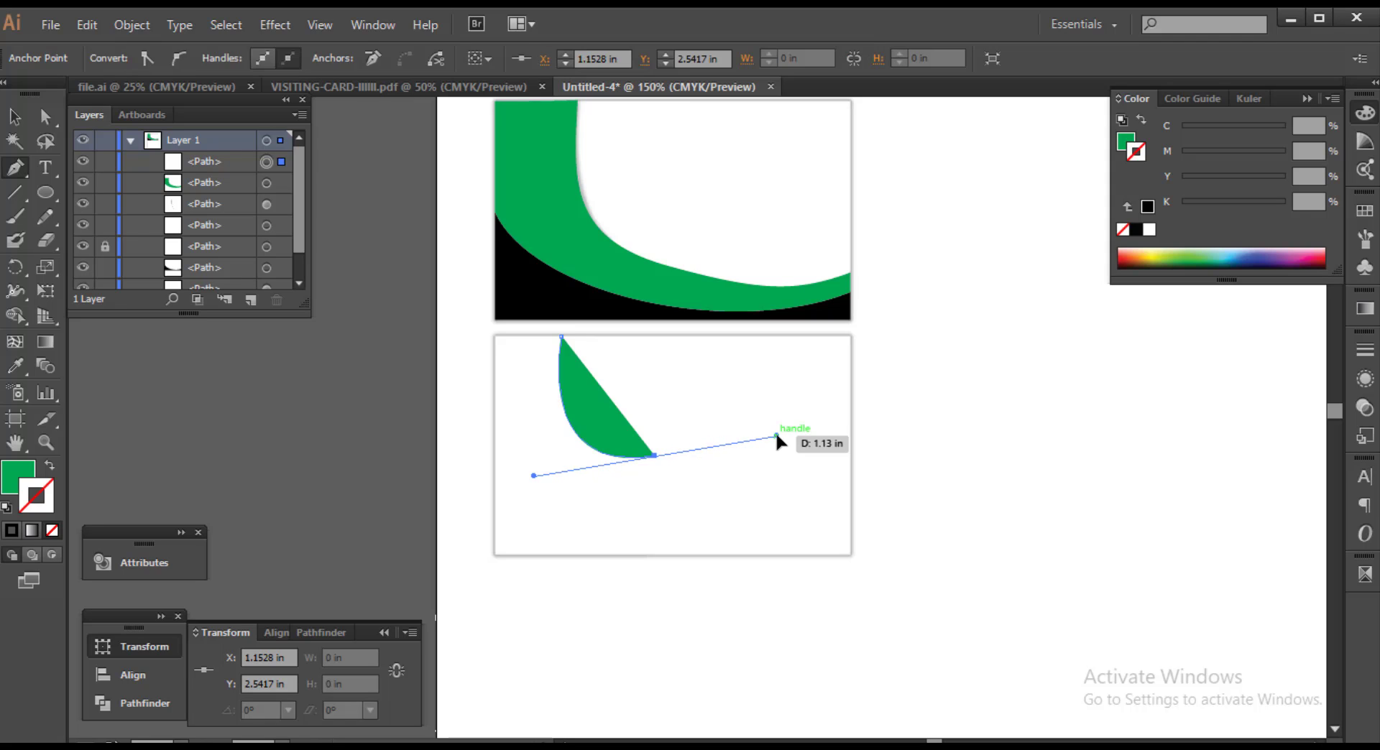
key(ctrl+z)
drag(658, 474, 787, 467)
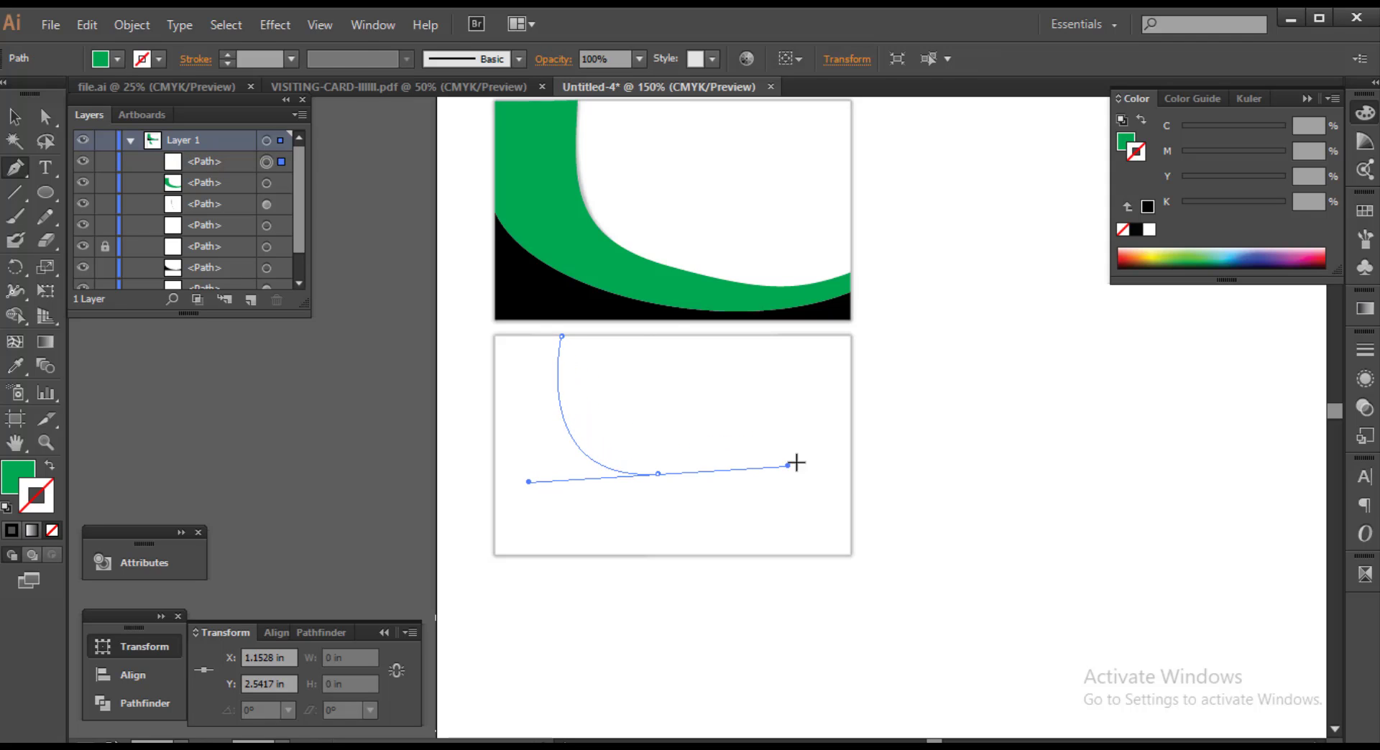
click(849, 446)
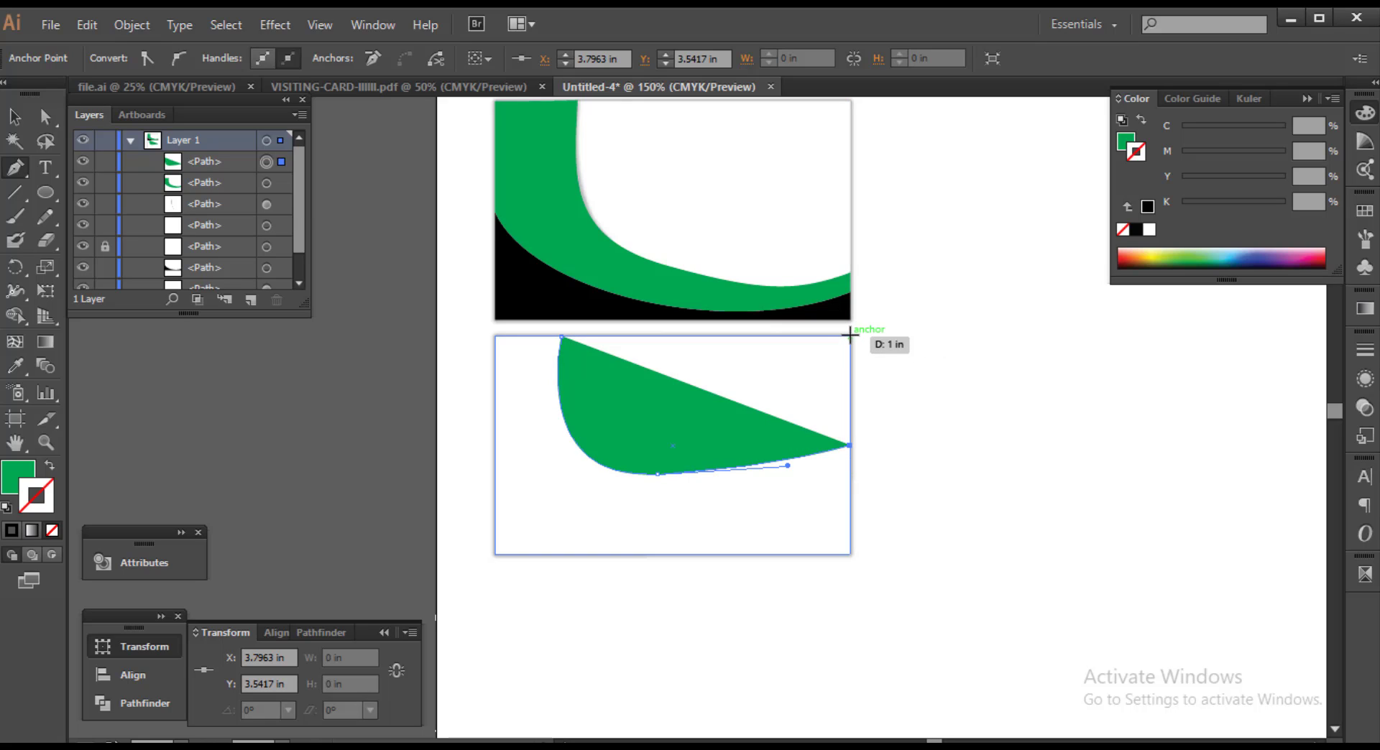
click(849, 336)
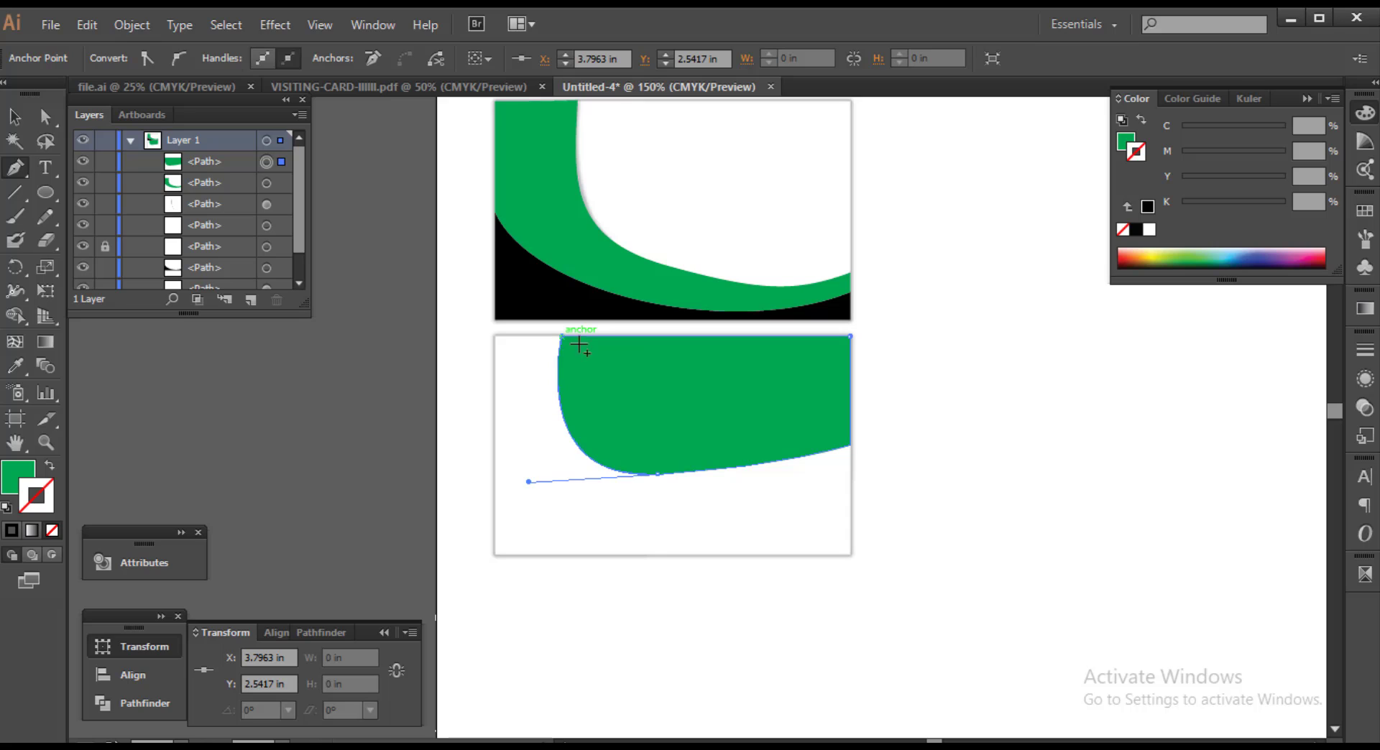
Fill the new back-card shape with the front card's black using the Eyedropper
key(v)
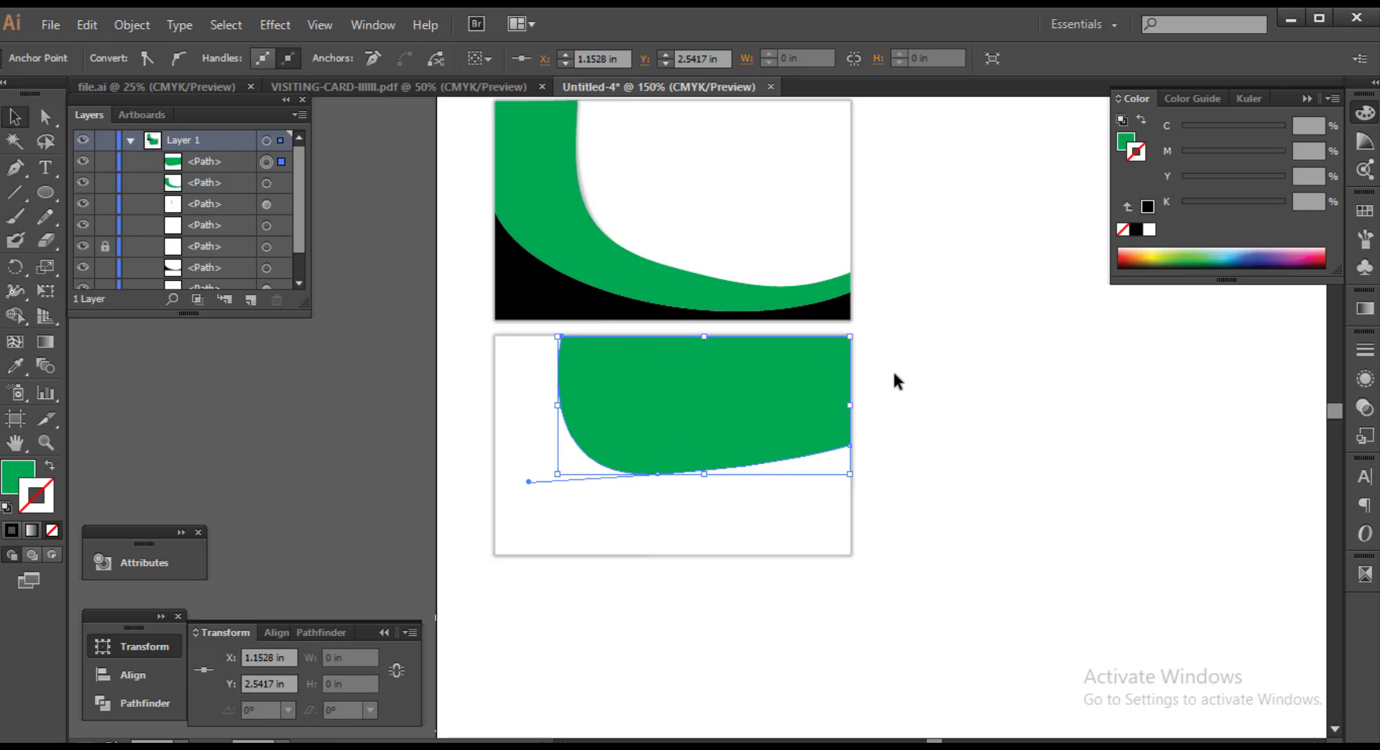
click(893, 370)
click(746, 369)
key(i)
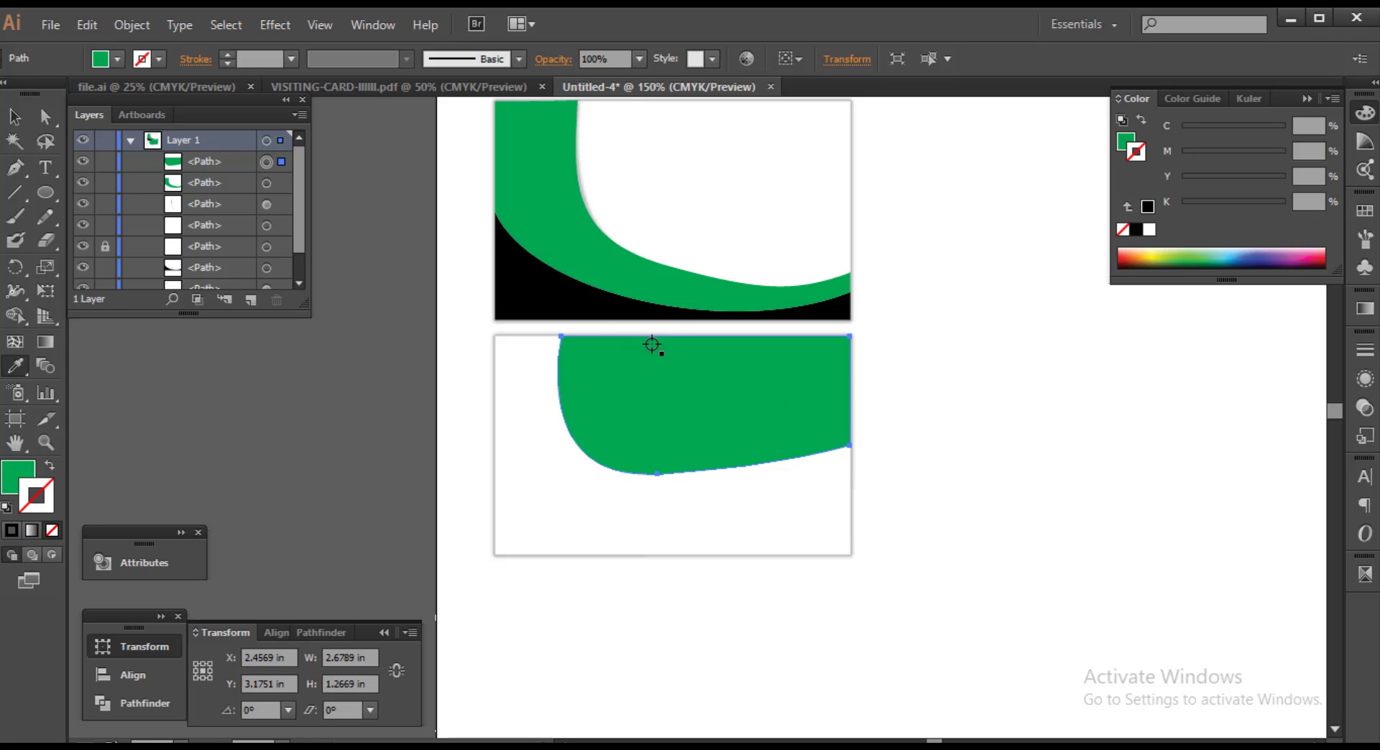
click(560, 307)
click(989, 437)
Pen-draw a closed curved shape along the lower card's bottom edge, corner to corner
drag(989, 437, 922, 384)
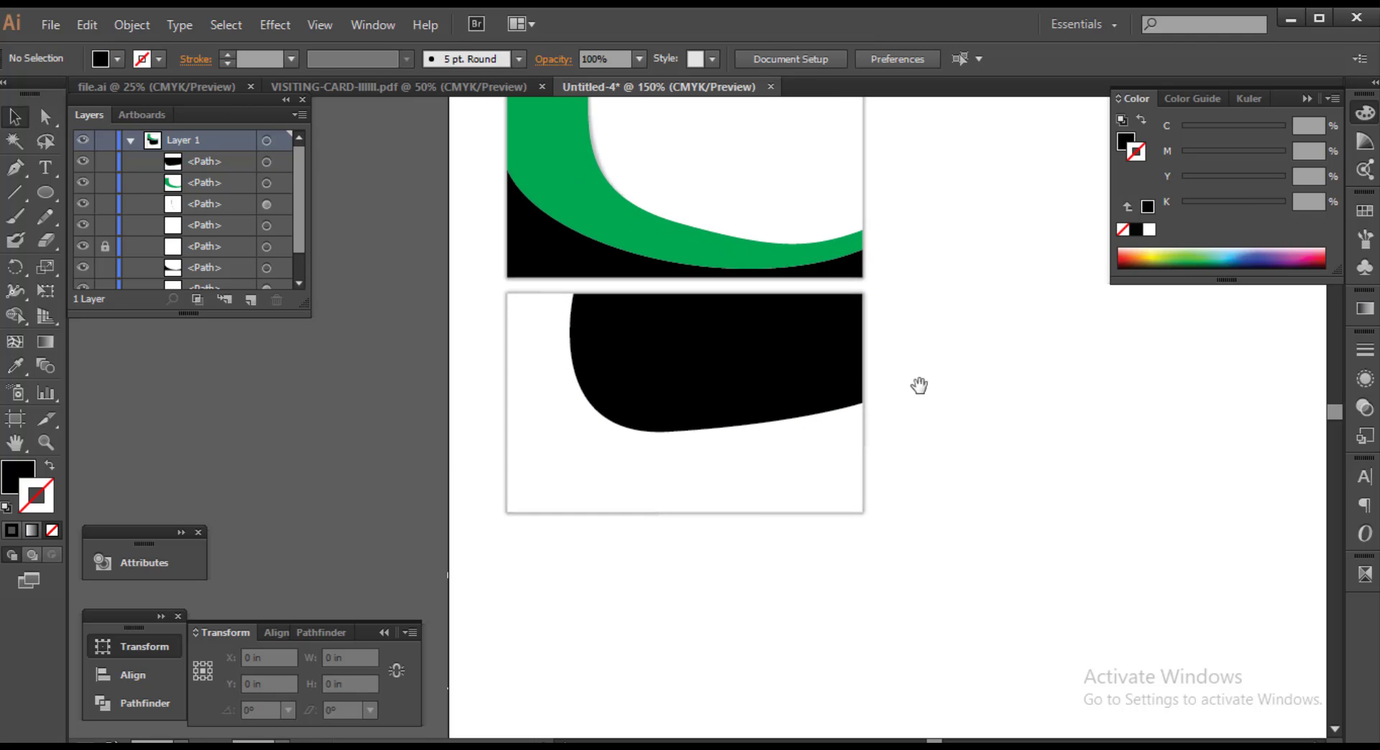
click(12, 173)
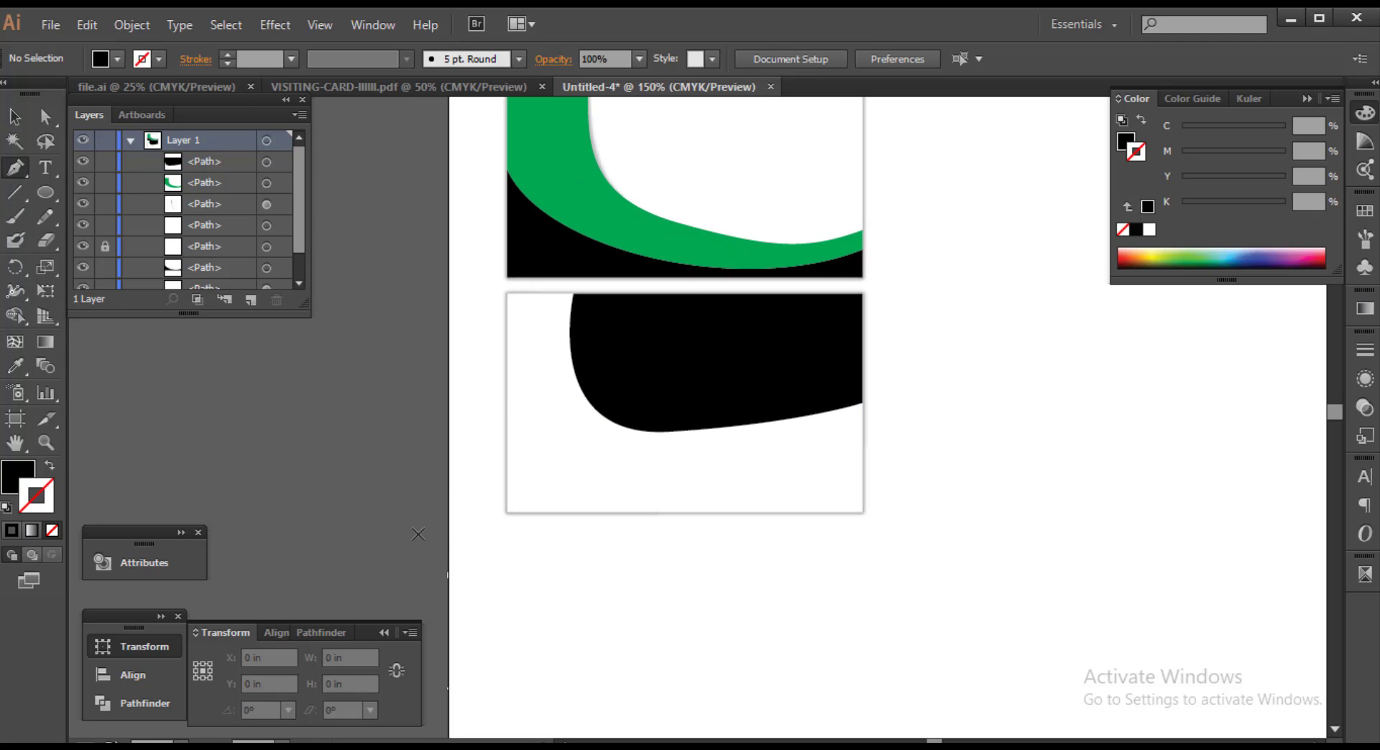
click(506, 462)
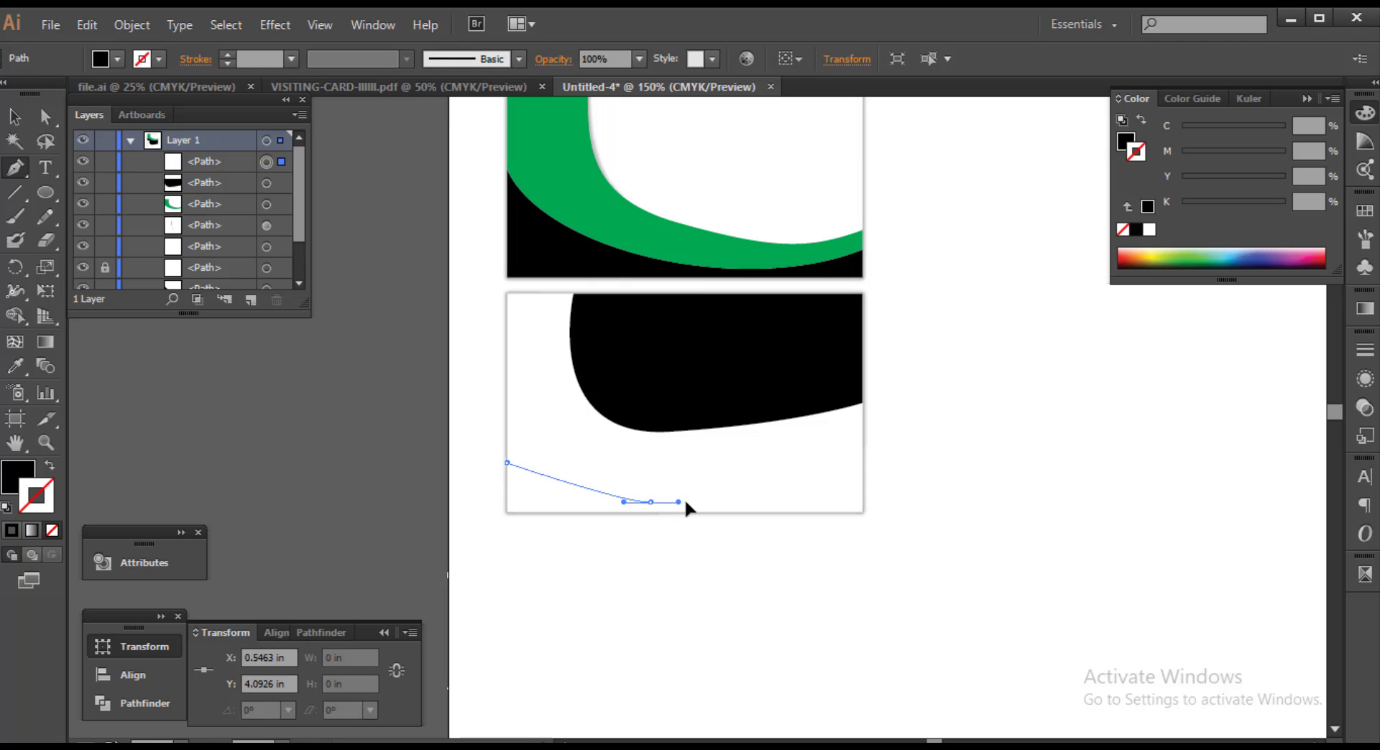
click(861, 447)
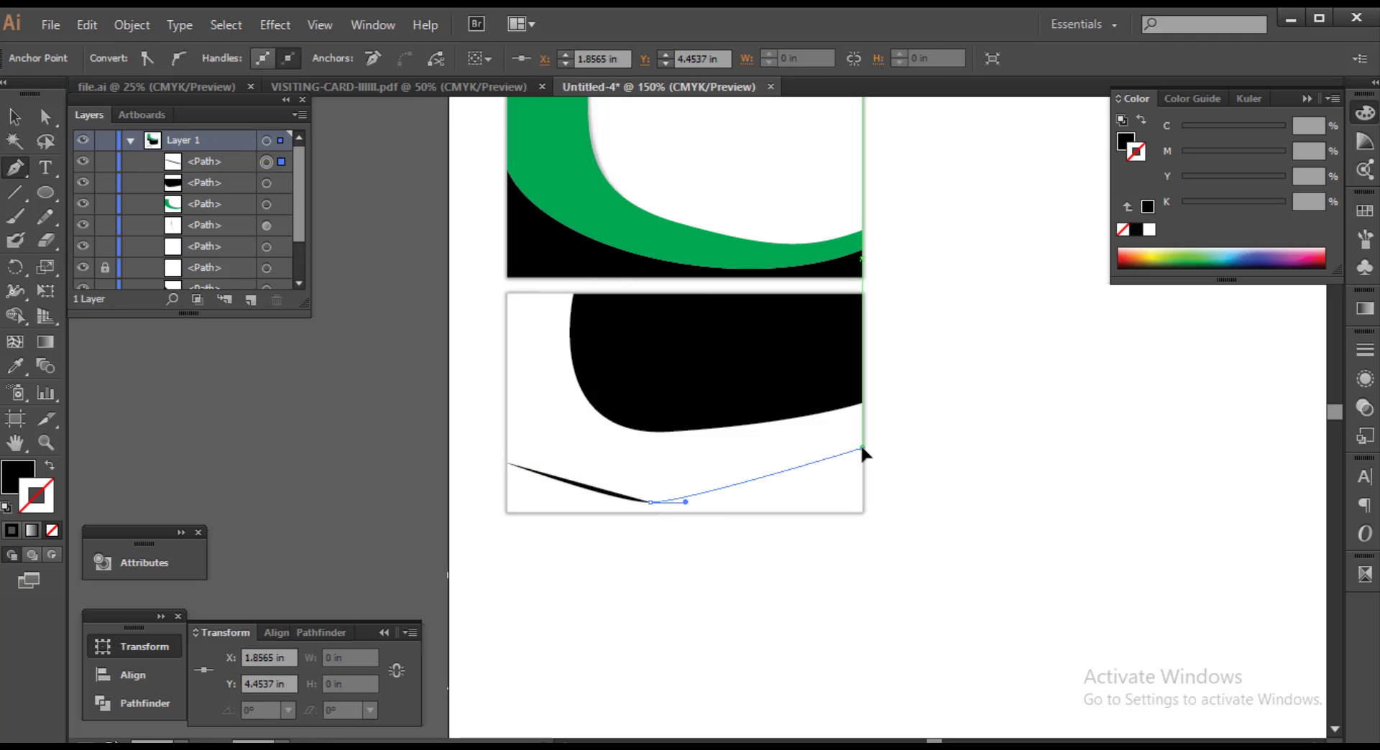
key(ctrl+z)
key(ctrl+z)
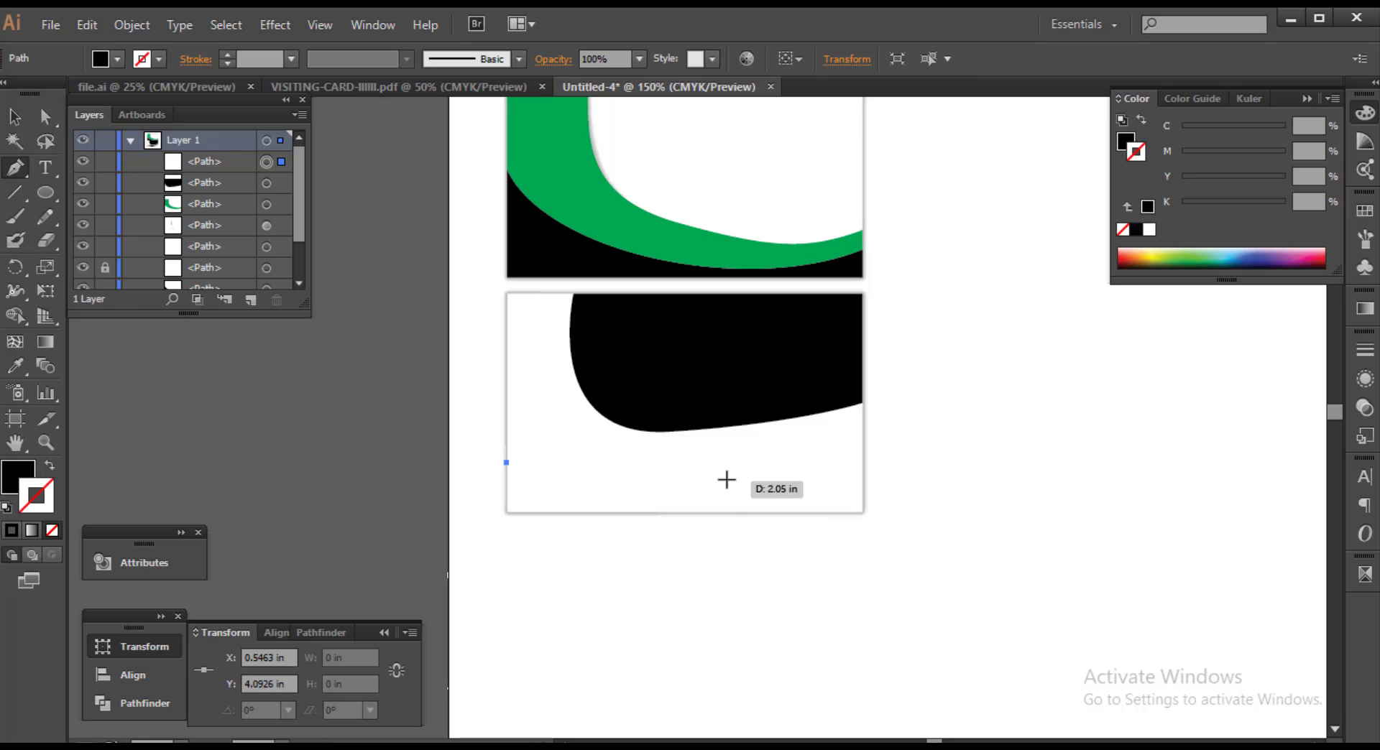
drag(690, 480, 805, 454)
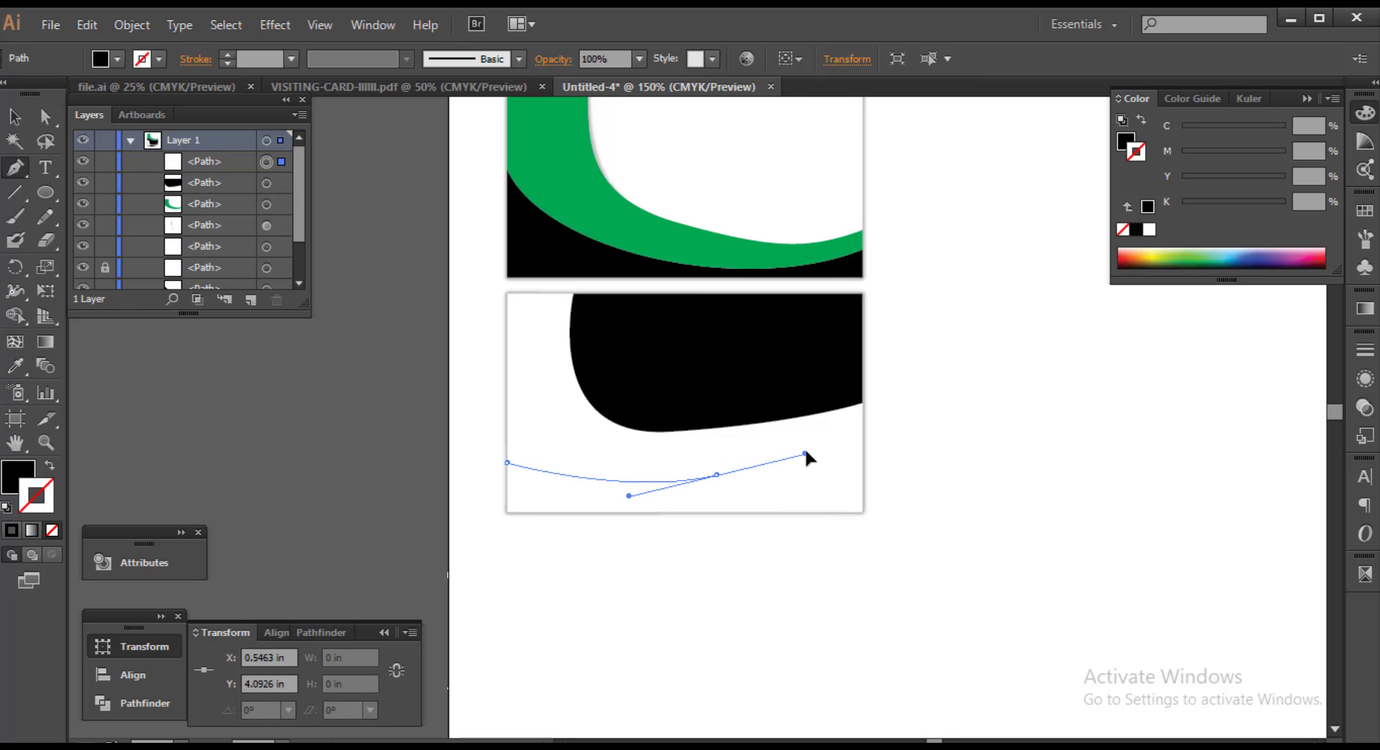
click(861, 425)
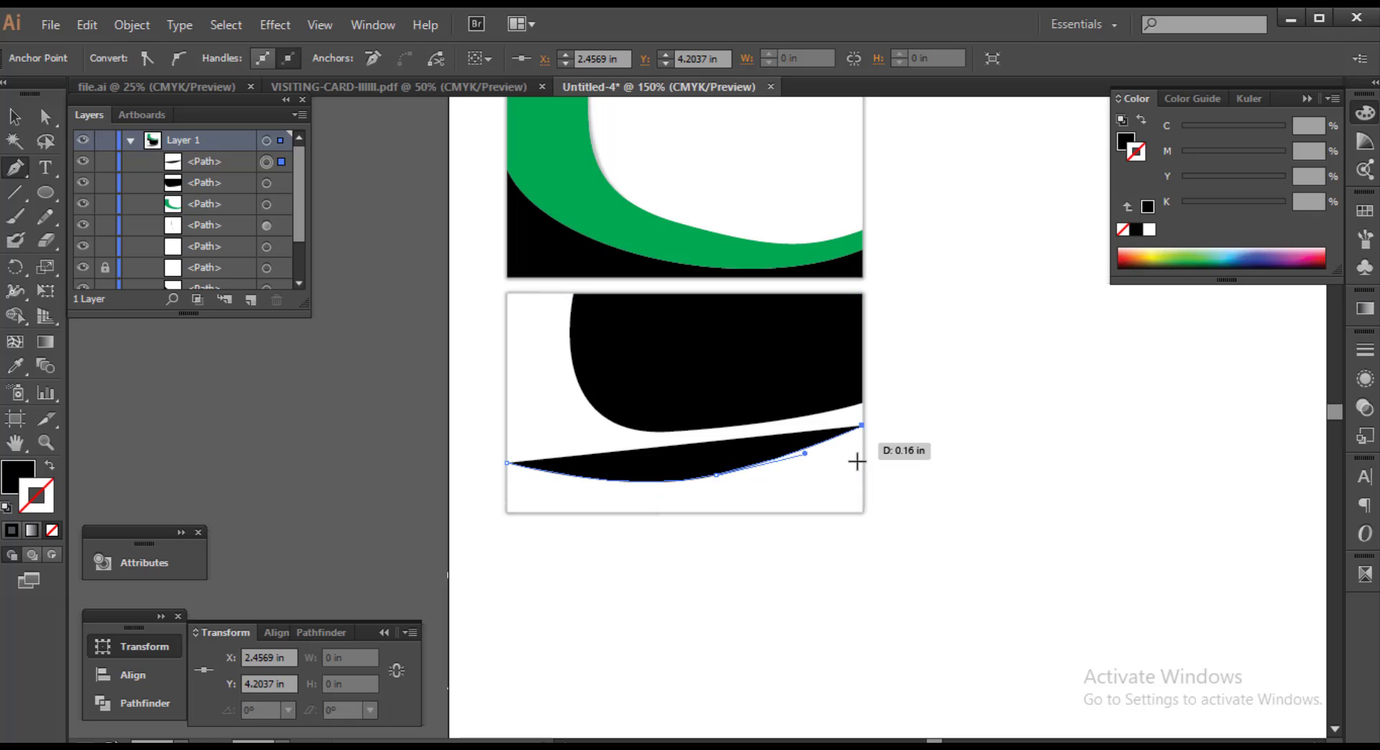
click(861, 512)
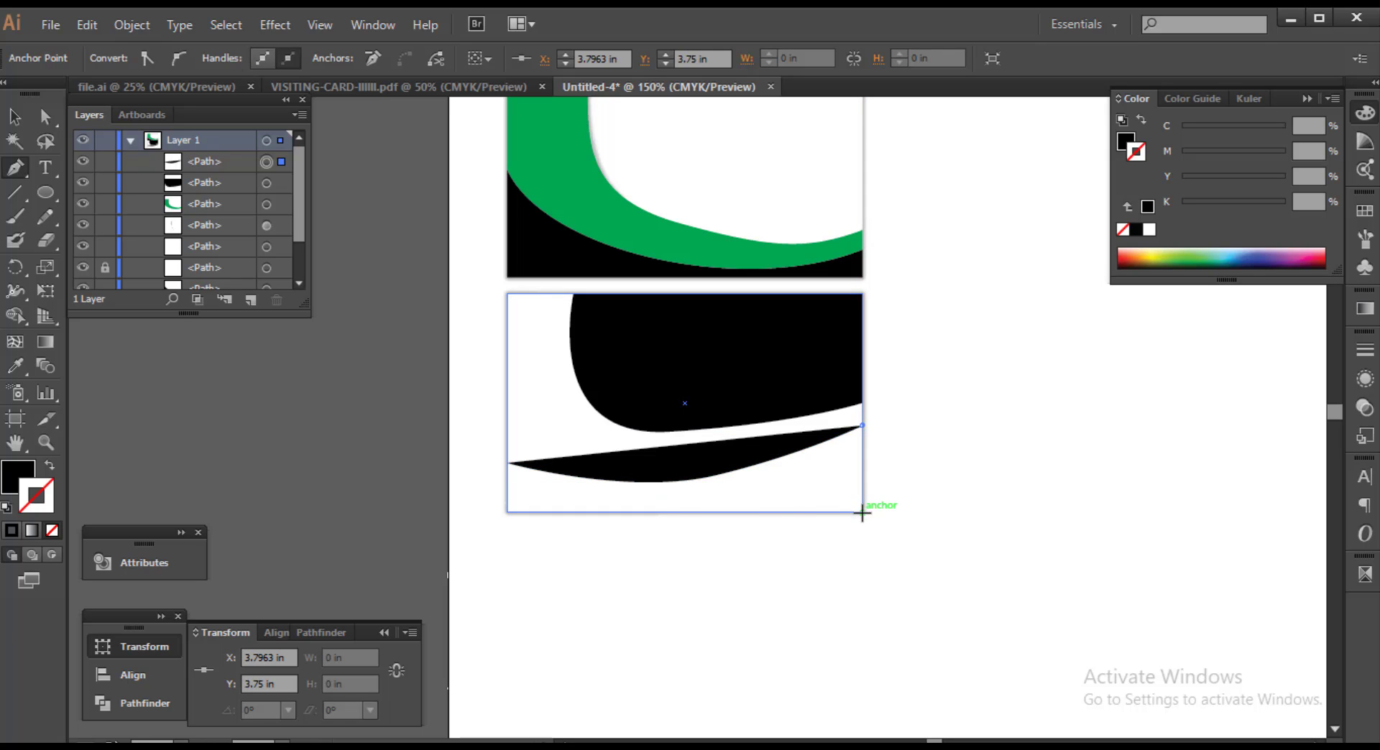
click(506, 512)
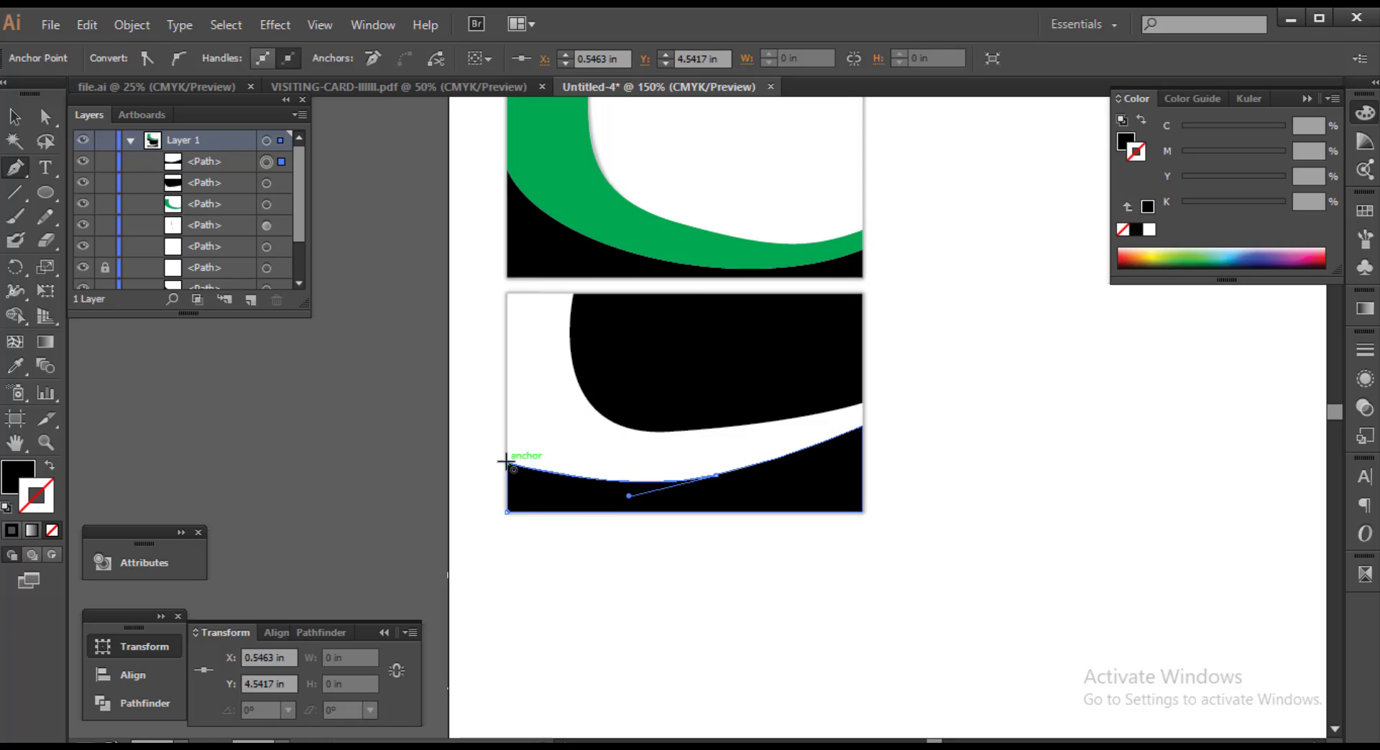
click(507, 463)
Eyedropper the upper card's green onto the bottom shape and zoom out to frame both cards
key(i)
click(632, 300)
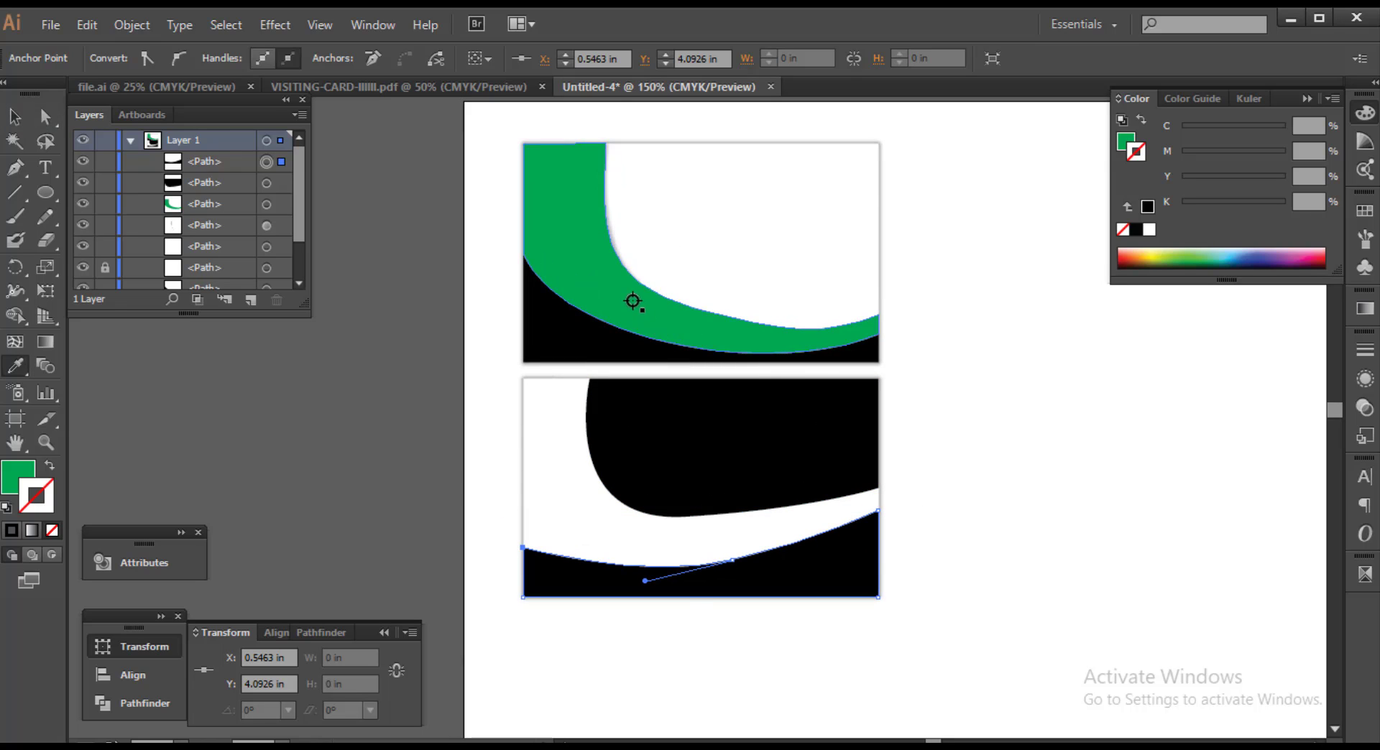
key(v)
click(939, 510)
key(ctrl+minus)
drag(976, 536, 752, 554)
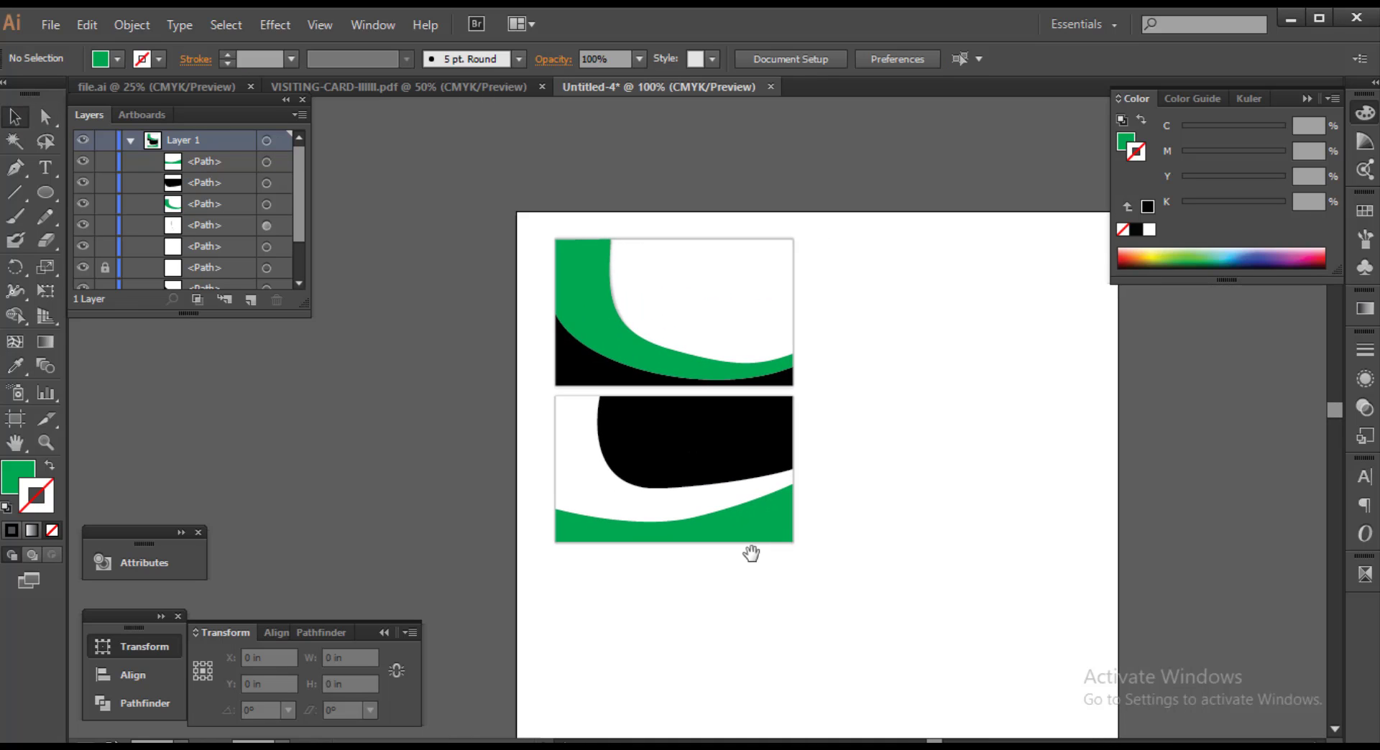
Pen-draw a short vertical line in the upper card's white area
key(ctrl+plus)
drag(554, 288, 517, 381)
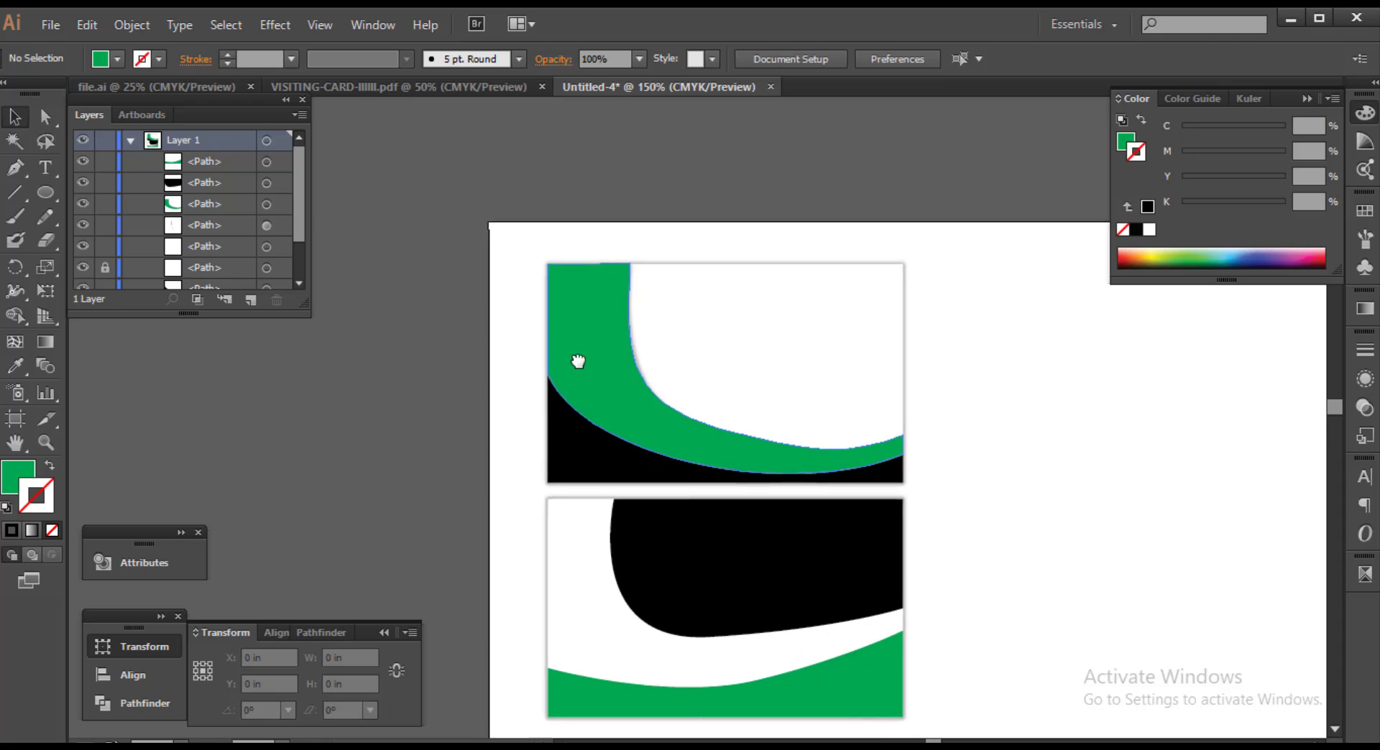
click(10, 170)
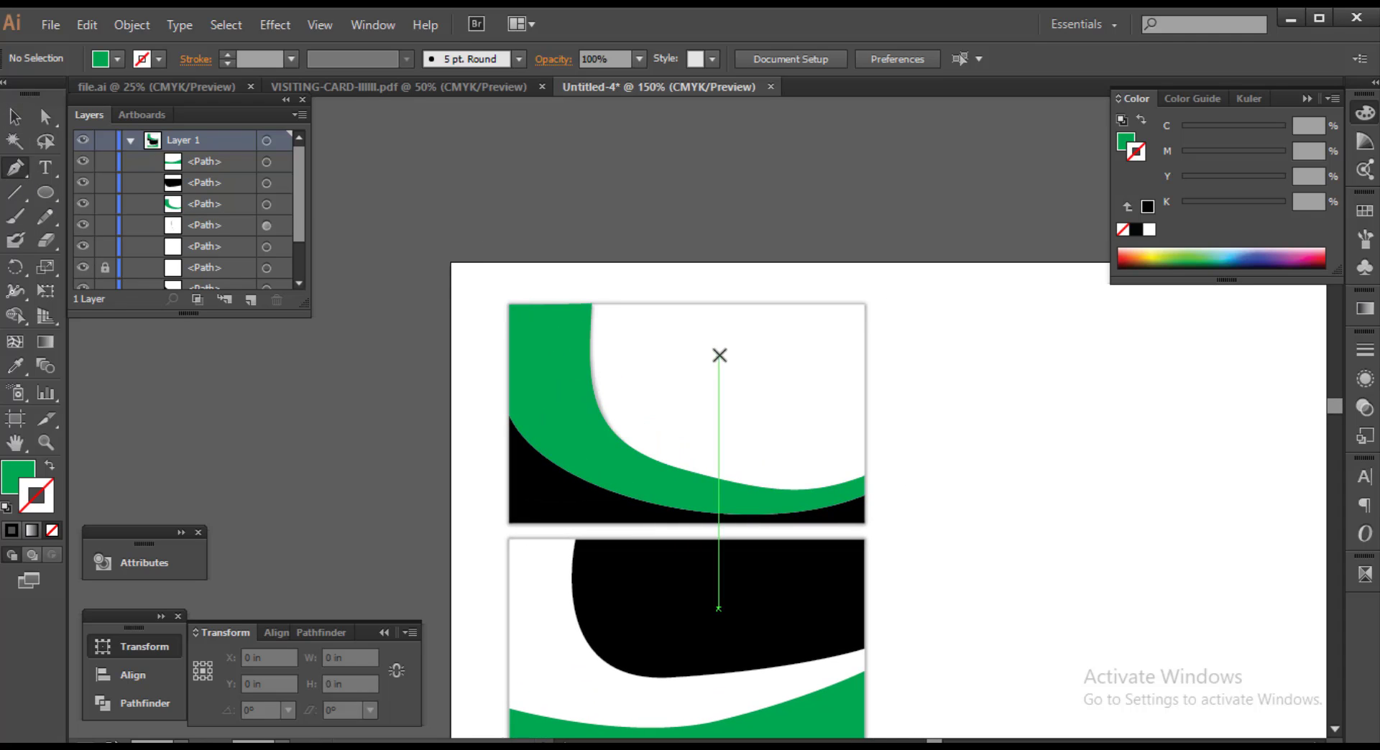
key(a)
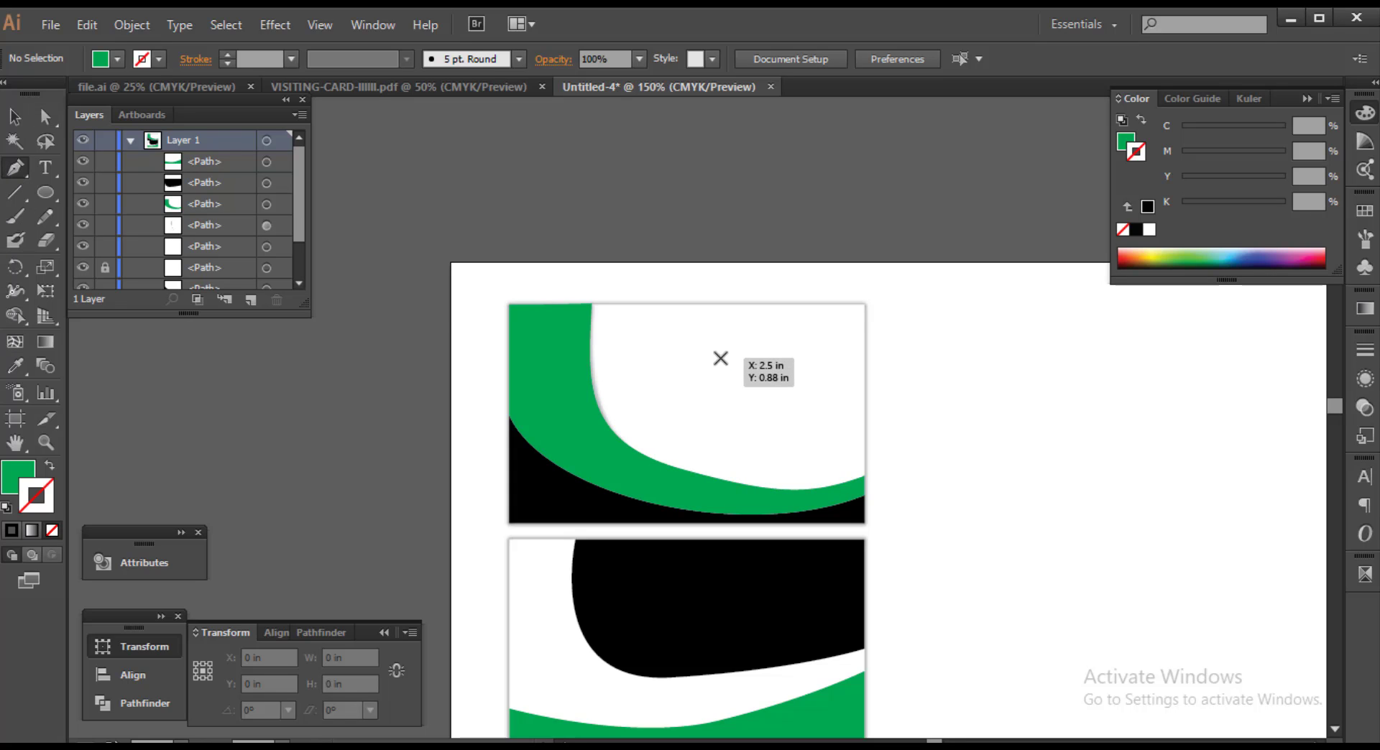
drag(718, 357, 718, 432)
click(718, 447)
key(v)
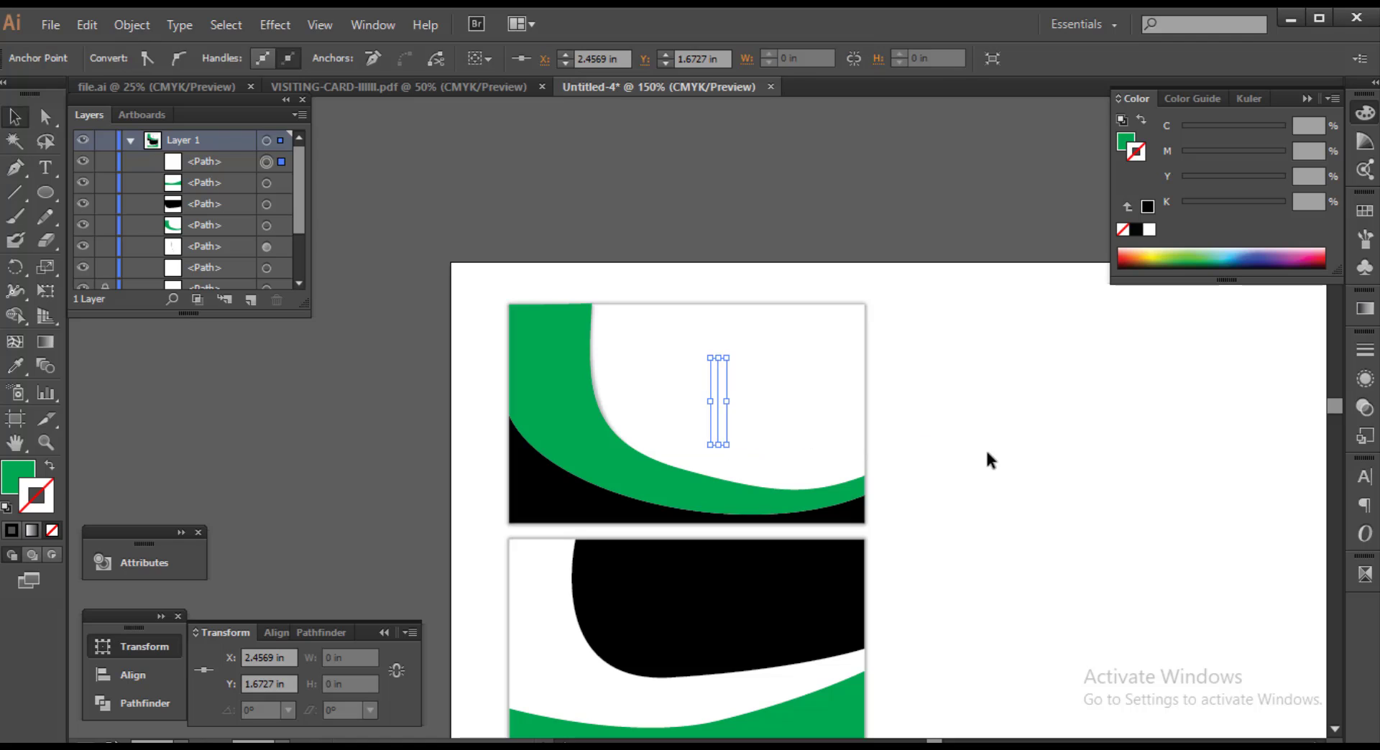
click(985, 449)
Swap the line's fill and stroke with Shift+X so it shows green, then start a text object
click(719, 377)
key(shift+x)
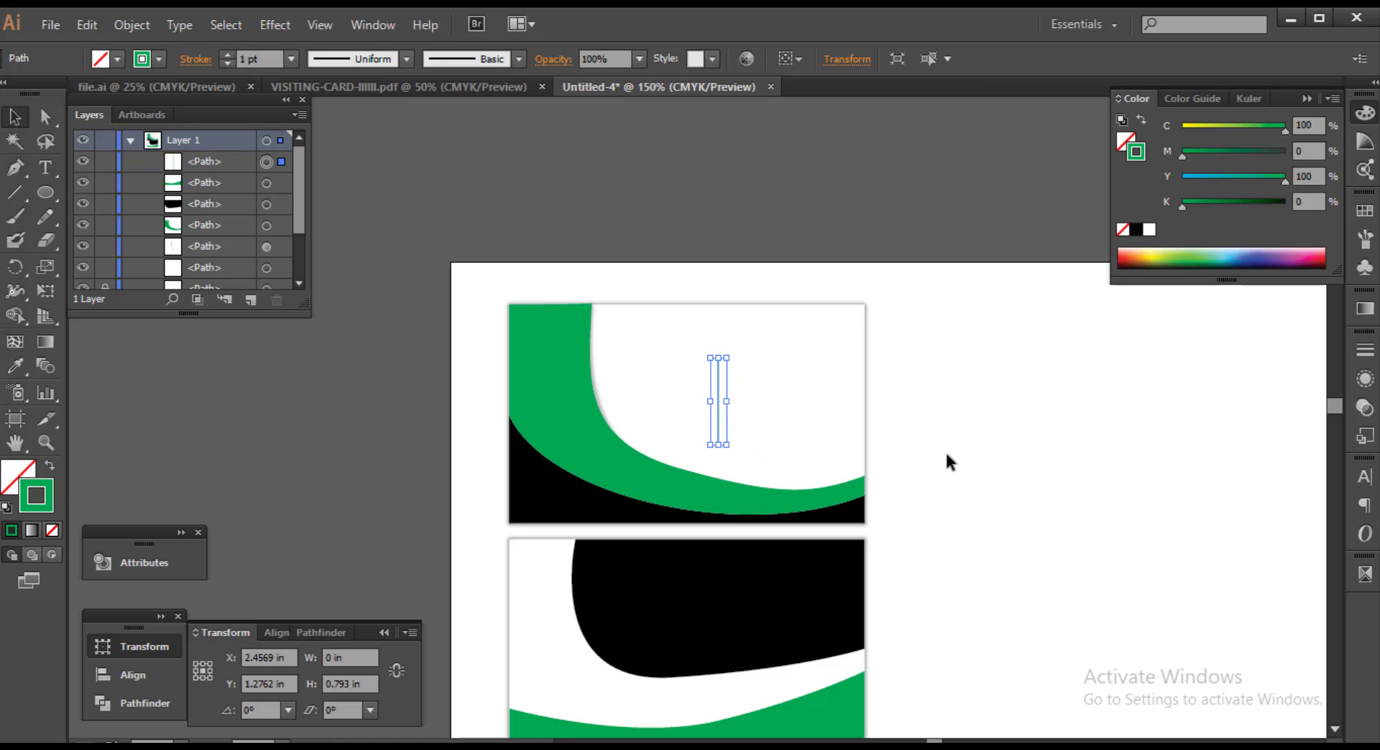
click(946, 450)
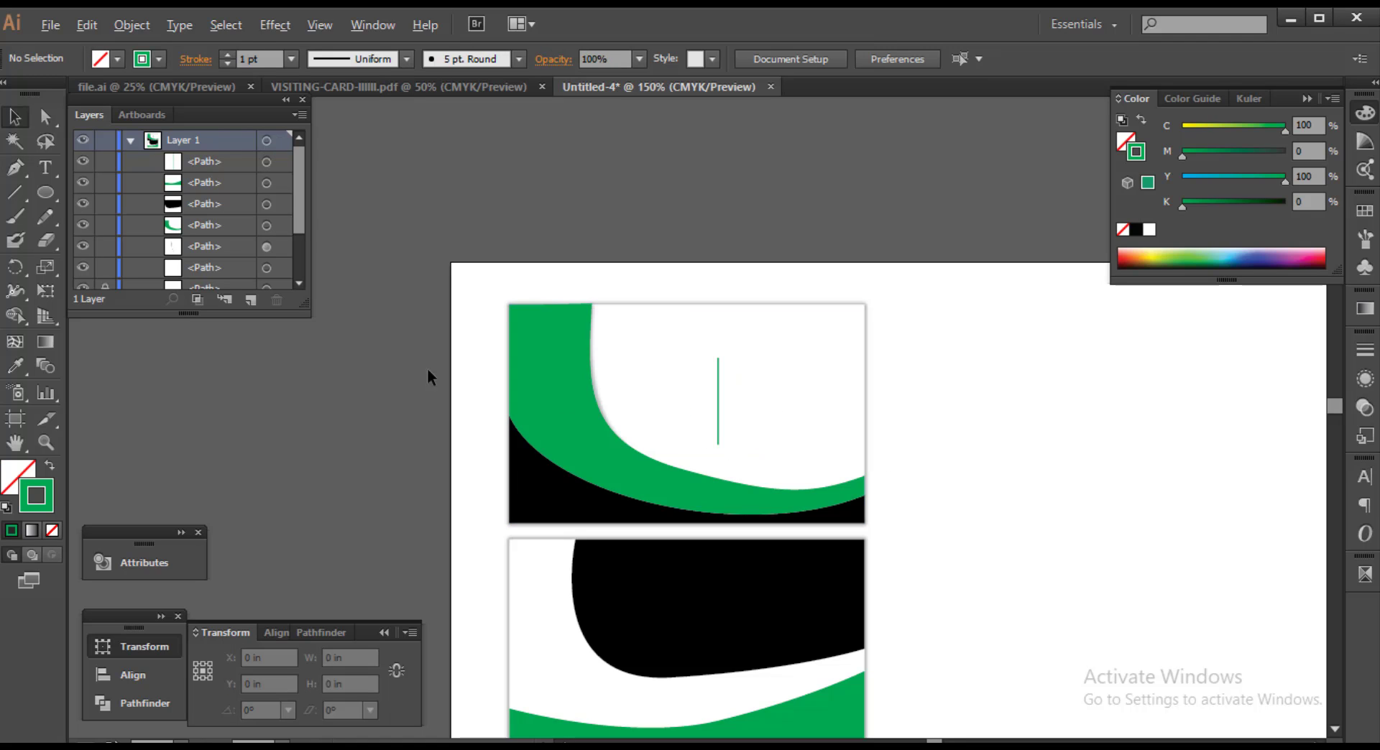
click(718, 363)
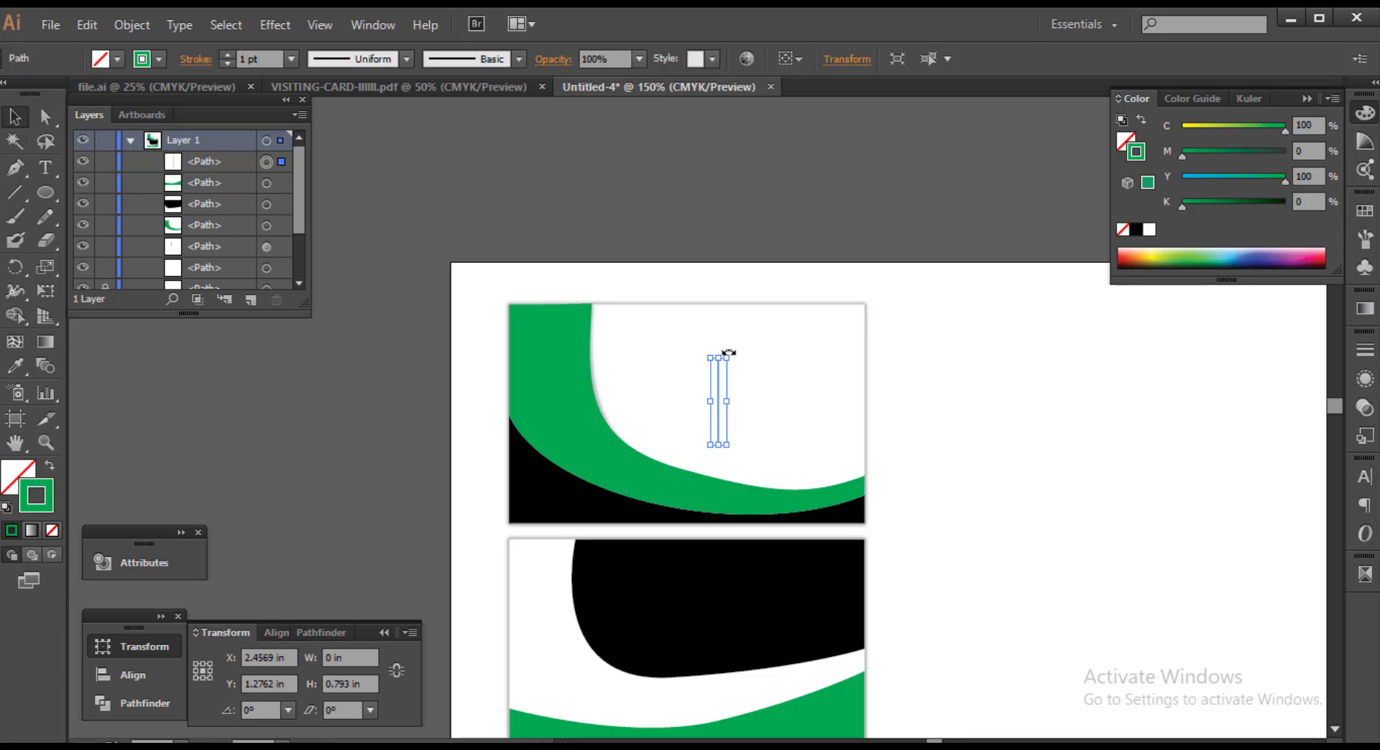
click(318, 277)
click(45, 168)
click(520, 201)
text(YOU)
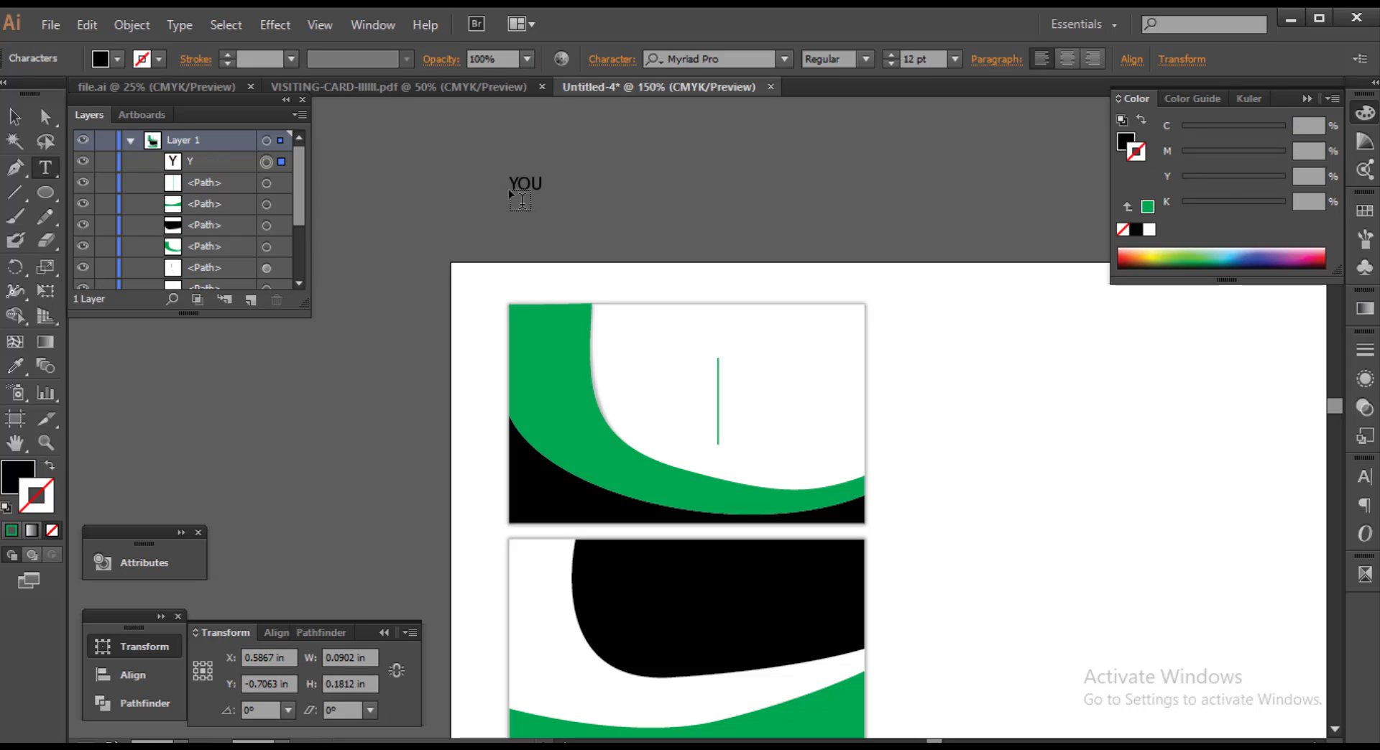
Type 'YOUR NAME HERE', move it onto the upper card, enlarge it slightly and make it Bold
text(R NAME)
text( HERE)
key(Escape)
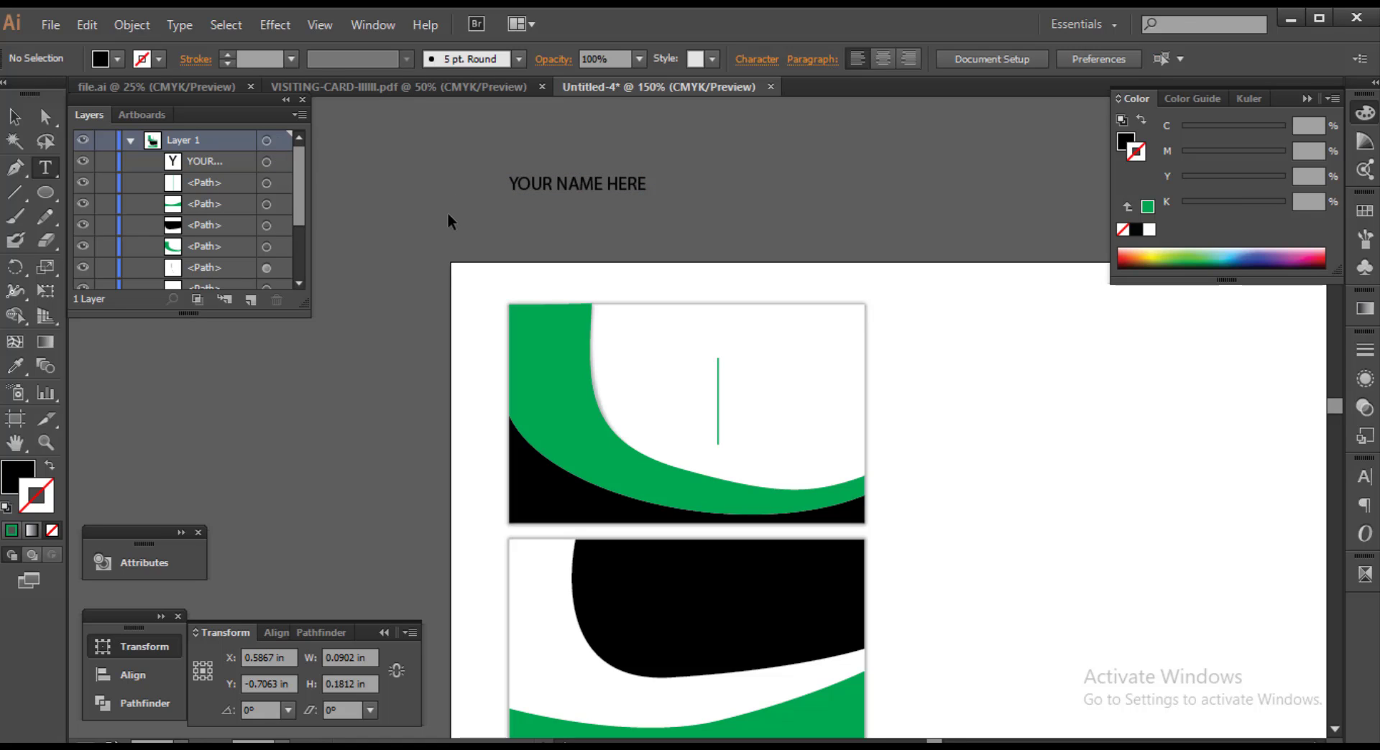
key(v)
mouse_move(577, 189)
mouse_down()
mouse_move(712, 310)
mouse_move(710, 332)
mouse_up()
scroll(710, 332, up, 2)
drag(861, 363, 874, 365)
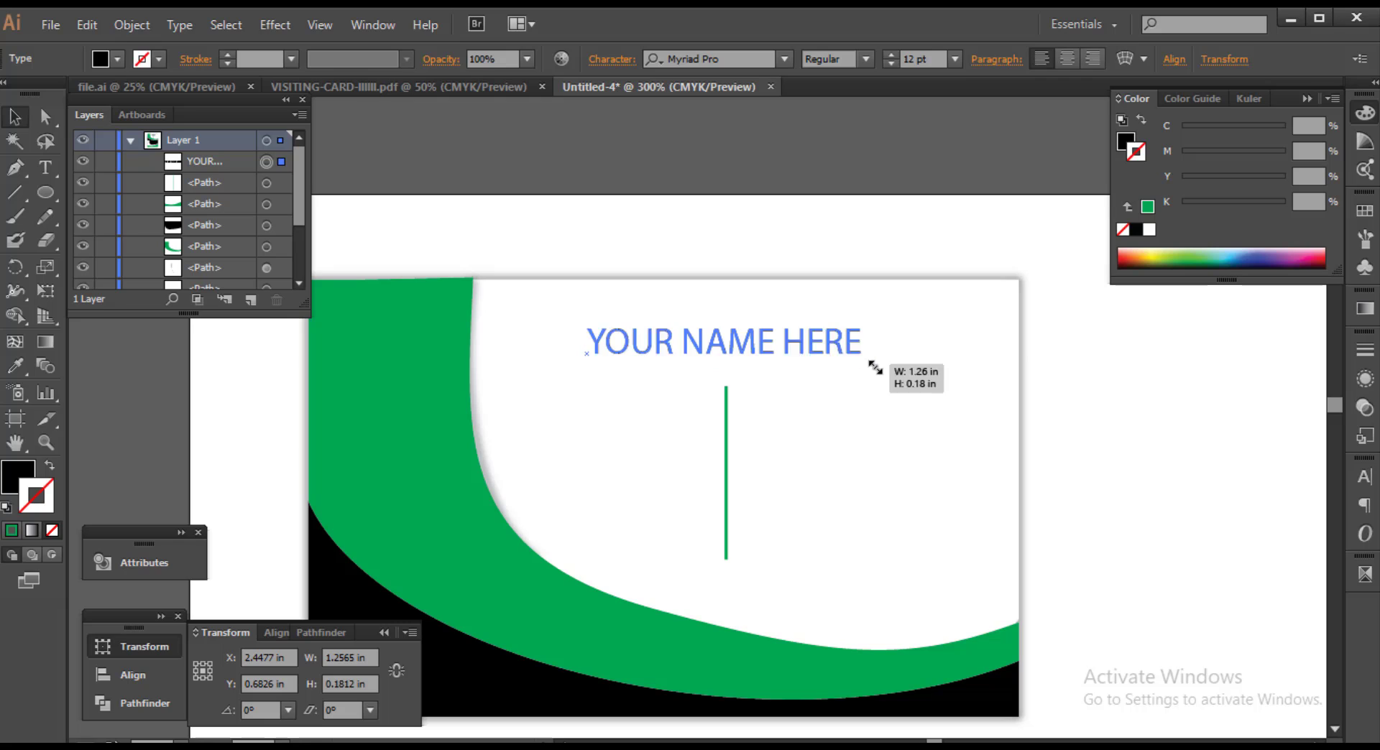
click(865, 59)
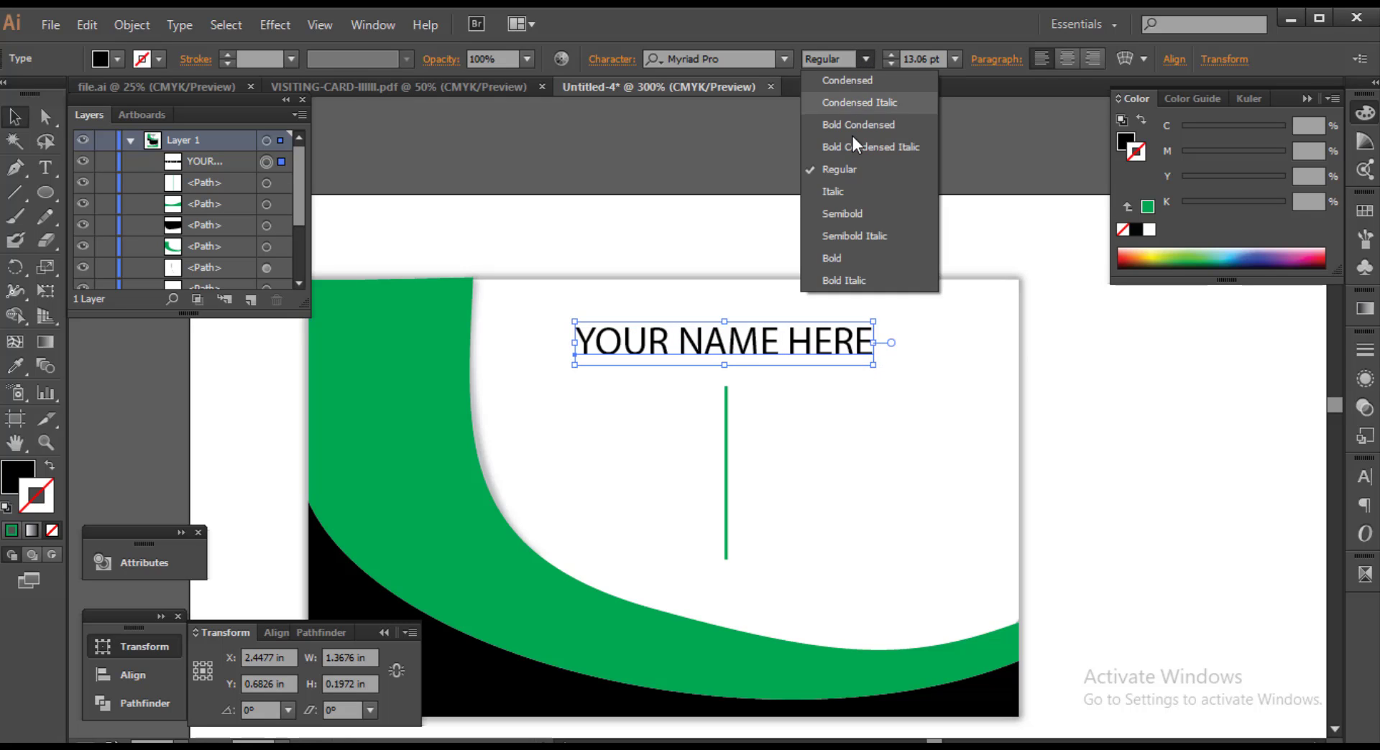
click(865, 258)
click(792, 176)
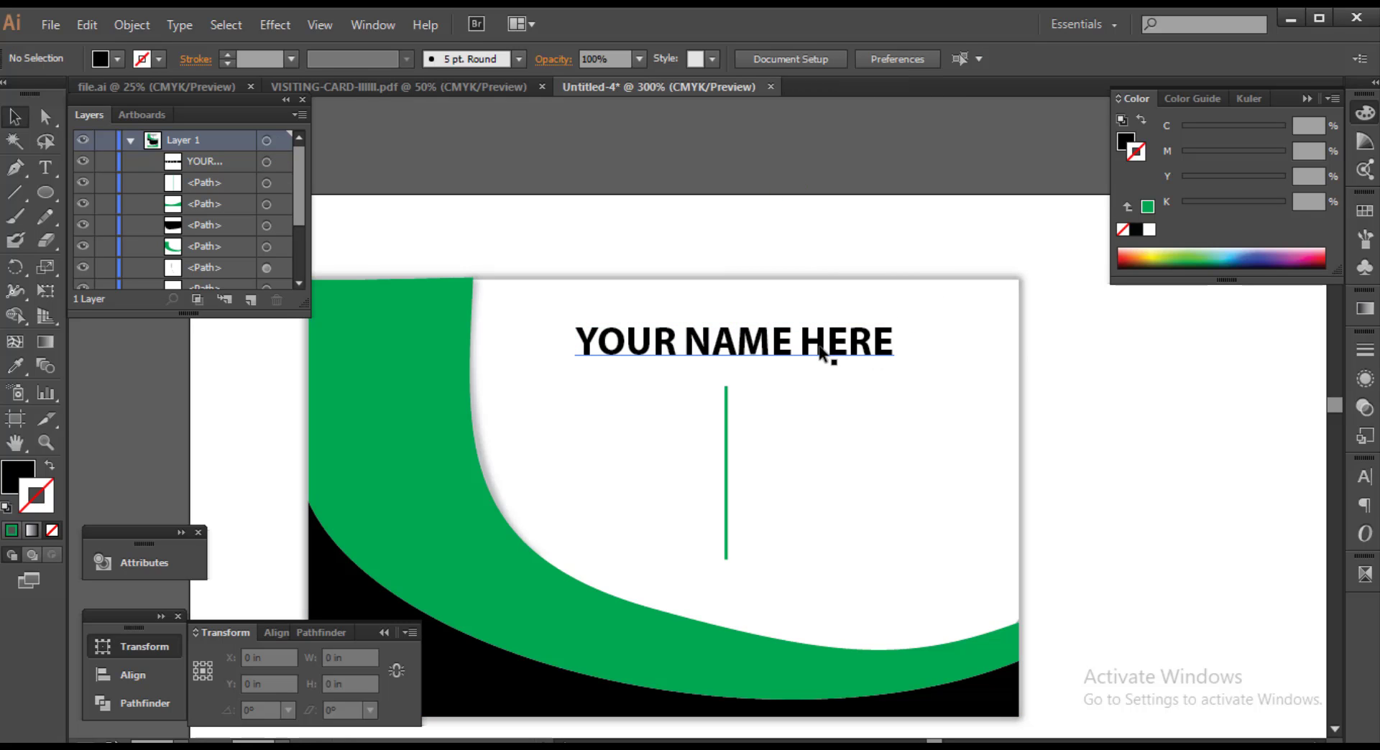
Turn the green line horizontal and place it under the name, spanning its width
drag(727, 395, 603, 391)
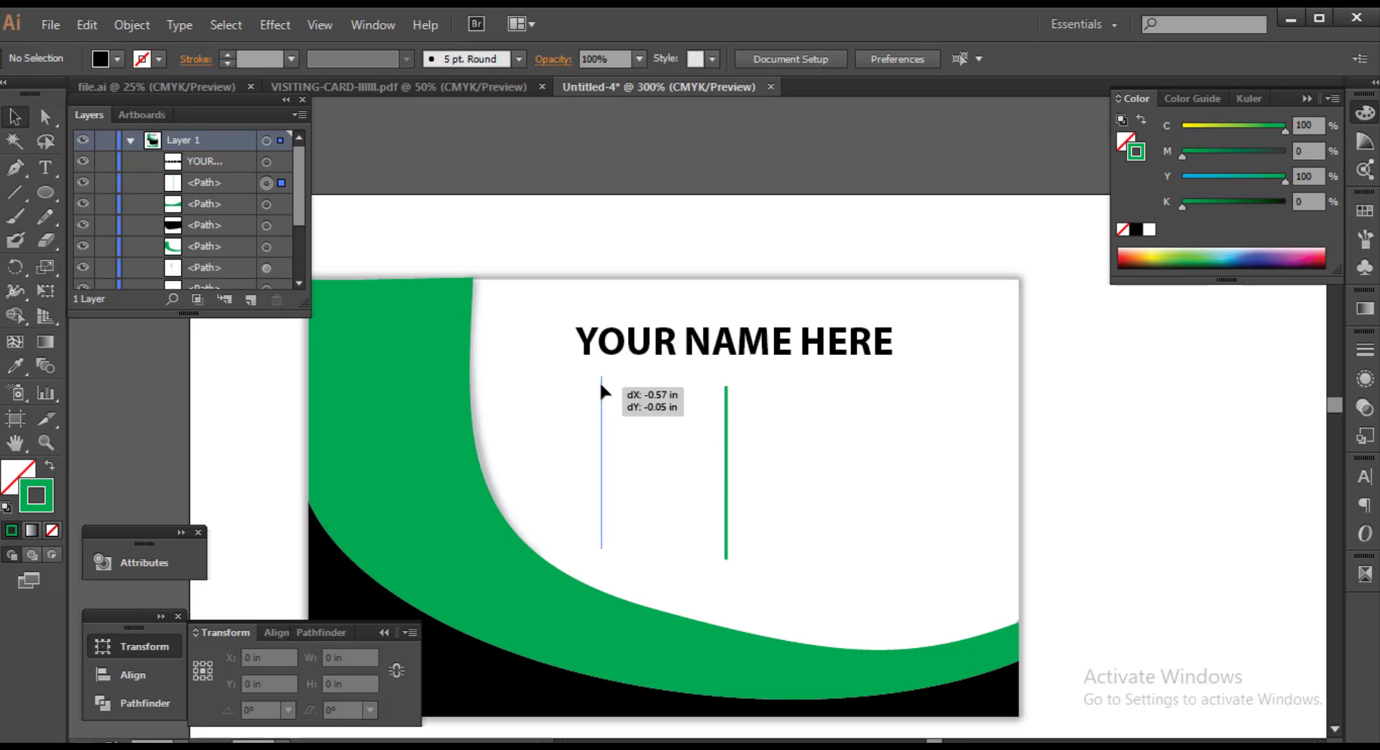
mouse_move(601, 386)
mouse_down()
mouse_move(677, 470)
mouse_move(848, 372)
mouse_move(737, 379)
mouse_up()
click(746, 303)
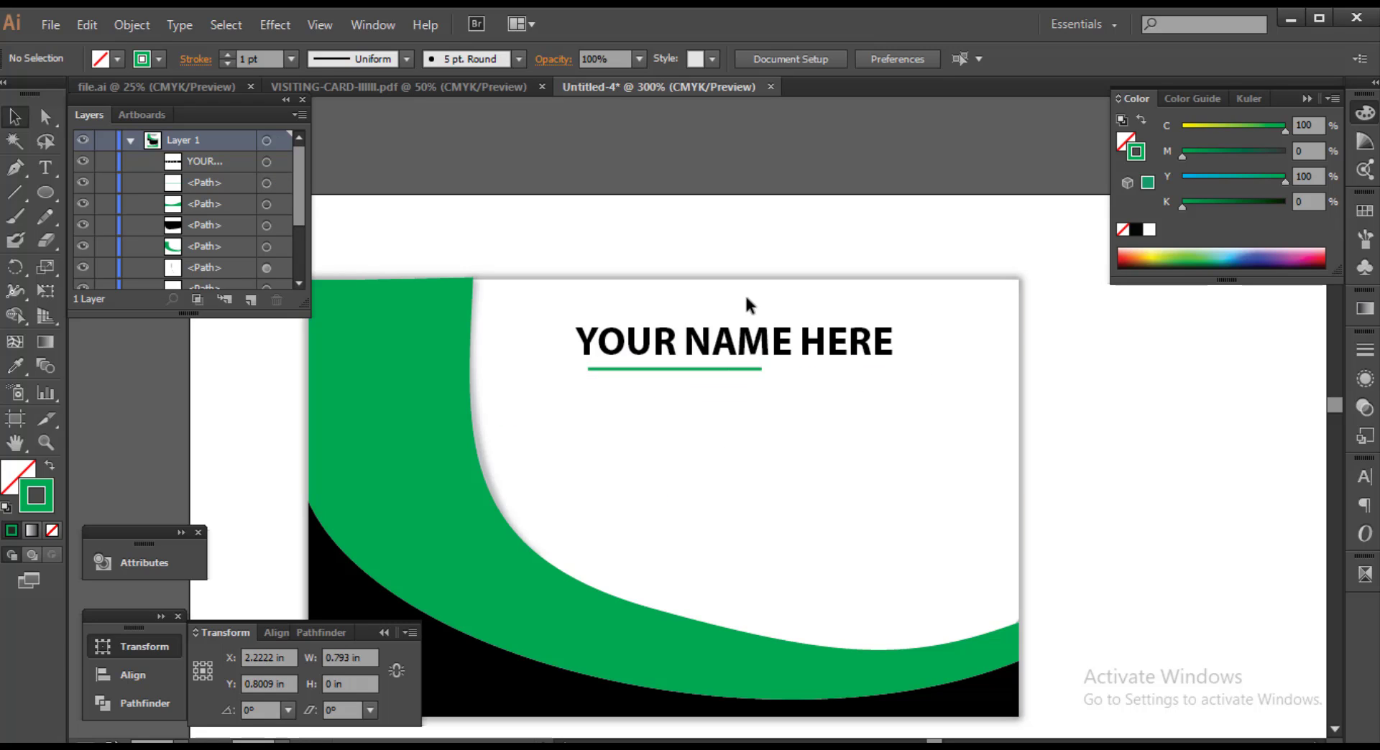
mouse_move(746, 368)
mouse_down()
mouse_move(734, 362)
mouse_move(889, 365)
mouse_up()
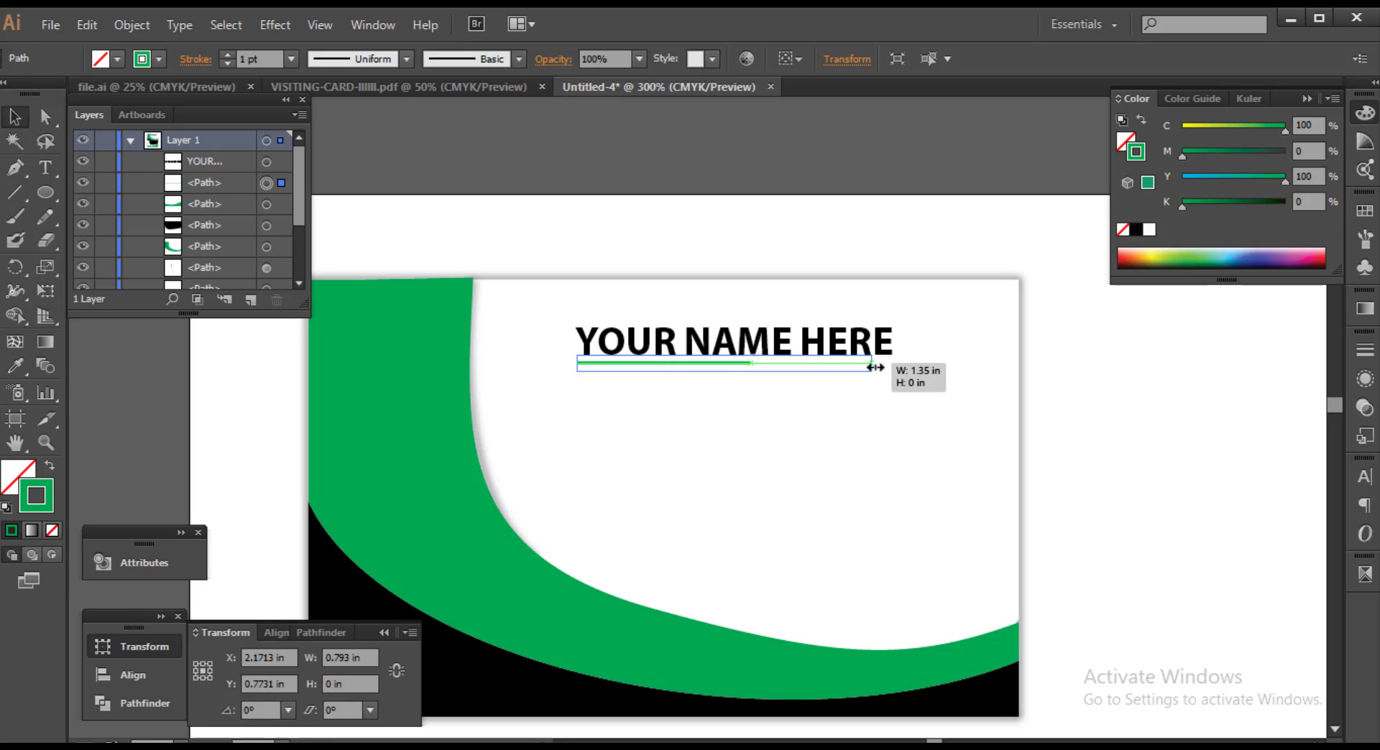
click(791, 222)
Duplicate the name text below and retype the copy as 'DESIGNATION HERE'
mouse_move(809, 345)
mouse_down()
mouse_move(812, 392)
mouse_move(486, 408)
mouse_up()
double_click(799, 388)
text(DE)
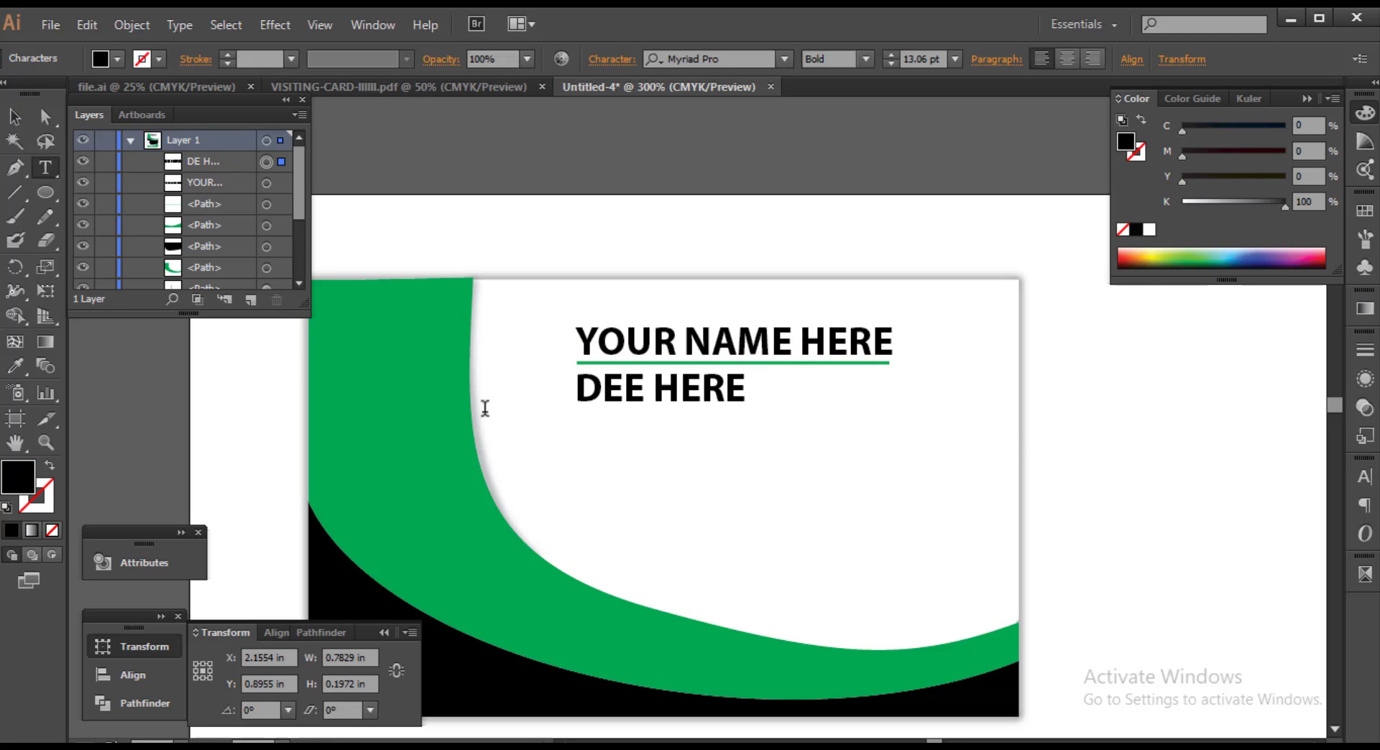
text(S)
key(BackSpace)
key(BackSpace)
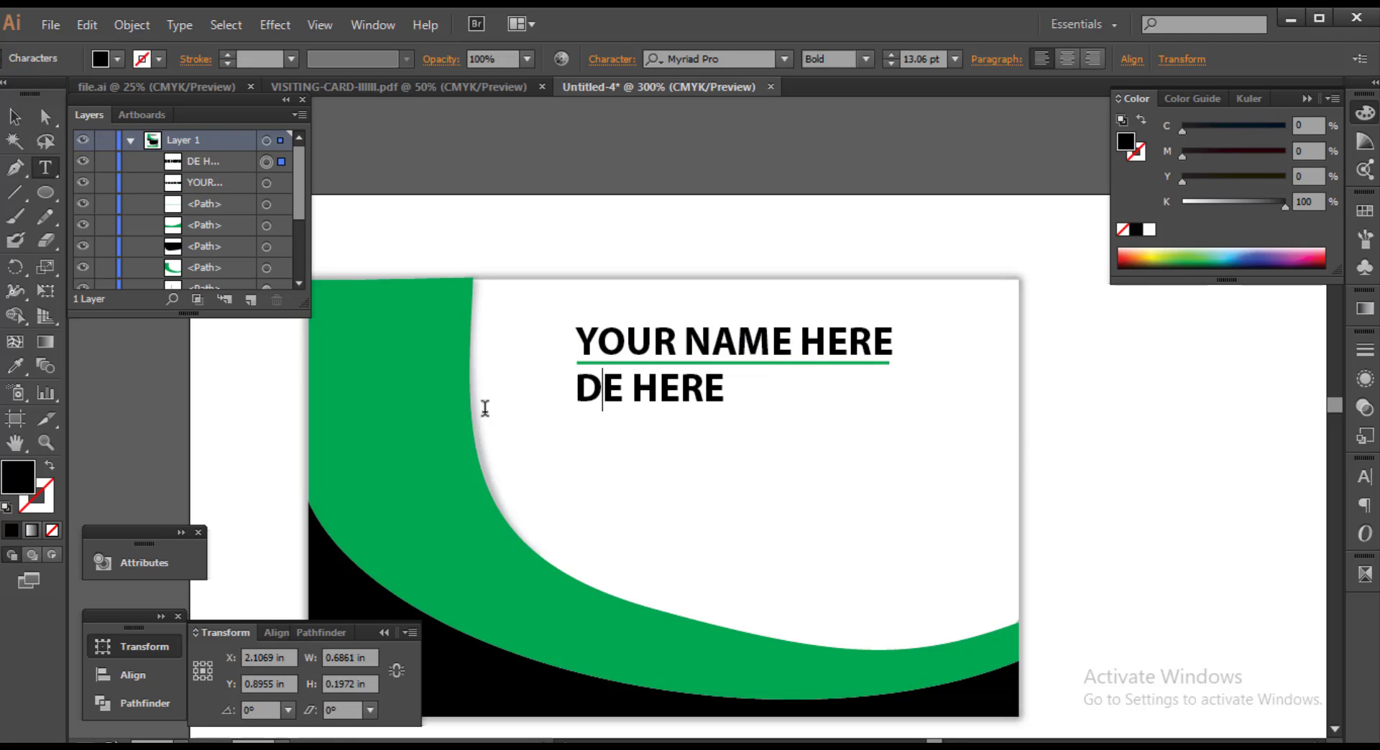
key(Right)
key(BackSpace)
text(S)
key(Left)
text(ESIGNAT)
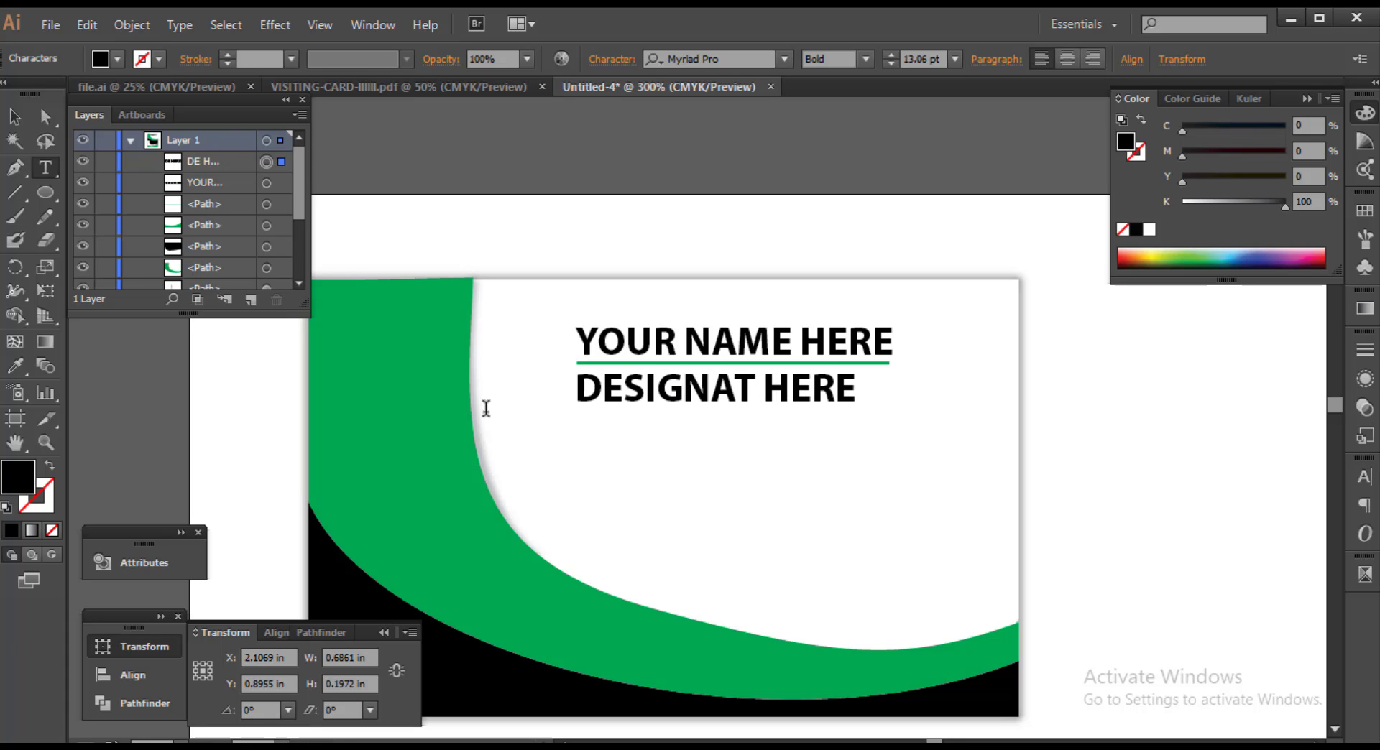
text(ION)
key(Escape)
Shrink 'DESIGNATION HERE' and align it under the name's right end
click(583, 227)
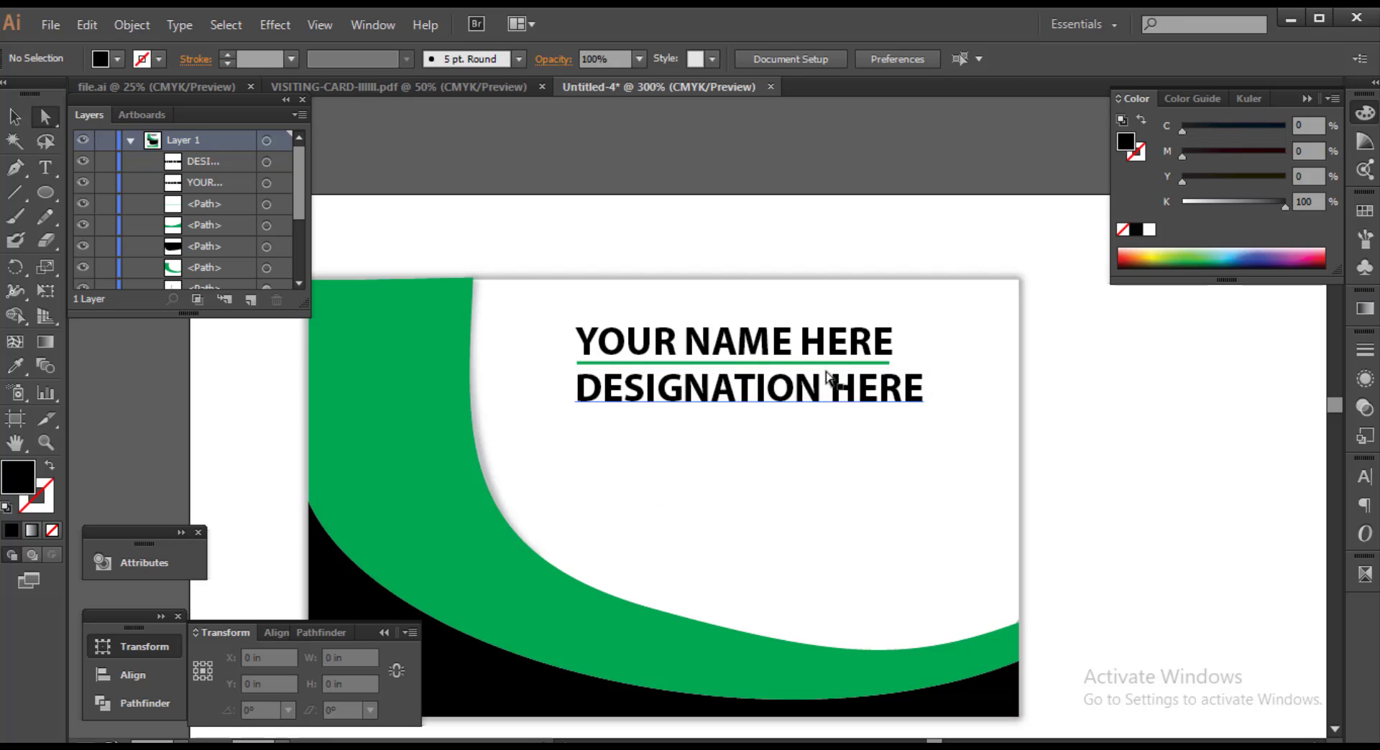
click(921, 409)
drag(927, 411, 802, 392)
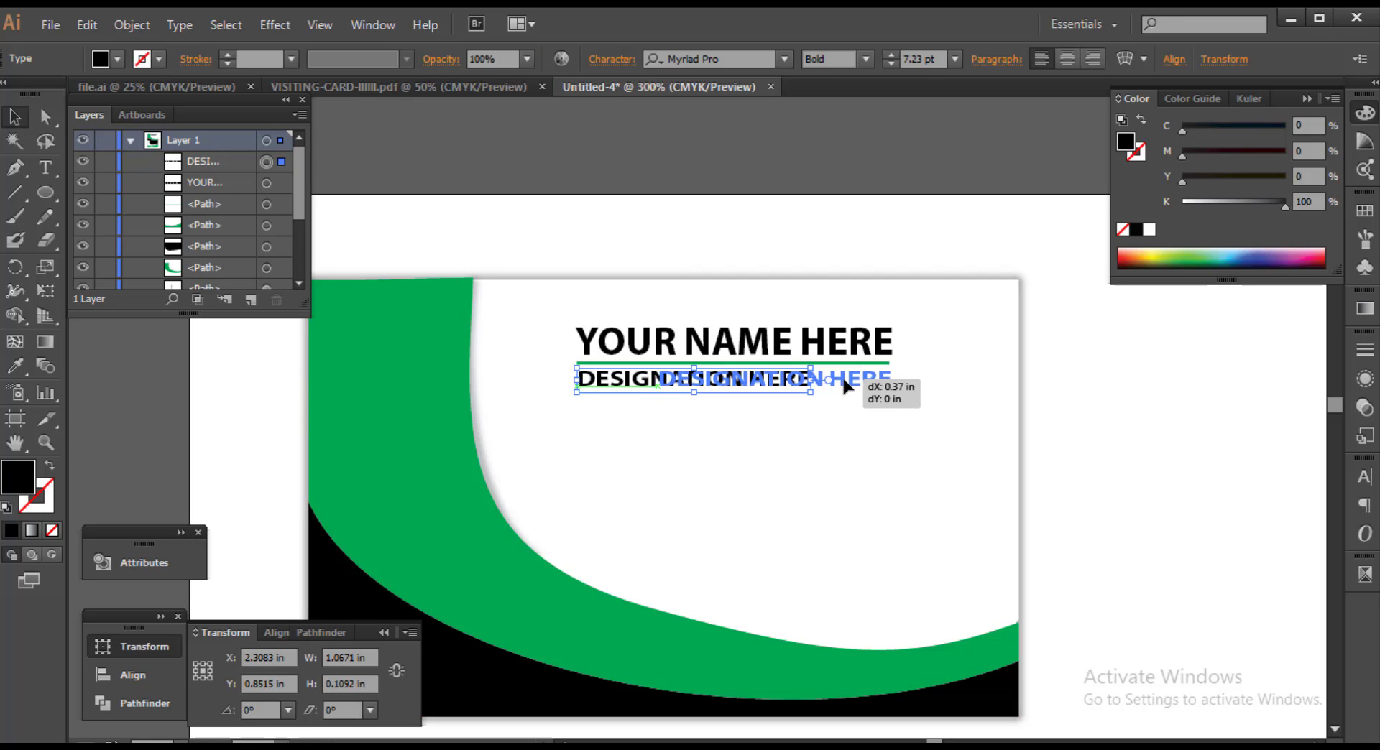
drag(802, 392, 887, 392)
click(1099, 441)
Frame both cards and drag out a polygon on the lower card with the Polygon tool
alt+scroll(1076, 432, down, 1)
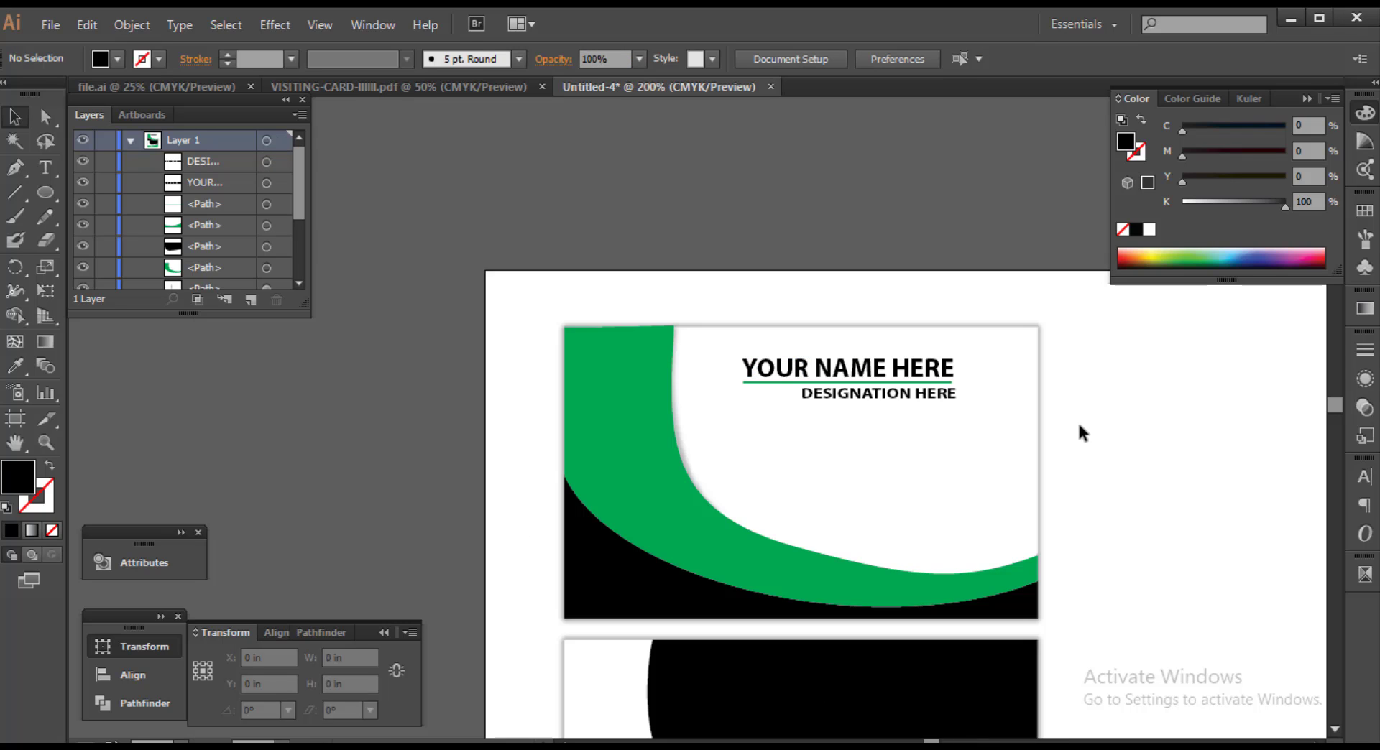
drag(1076, 432, 1003, 268)
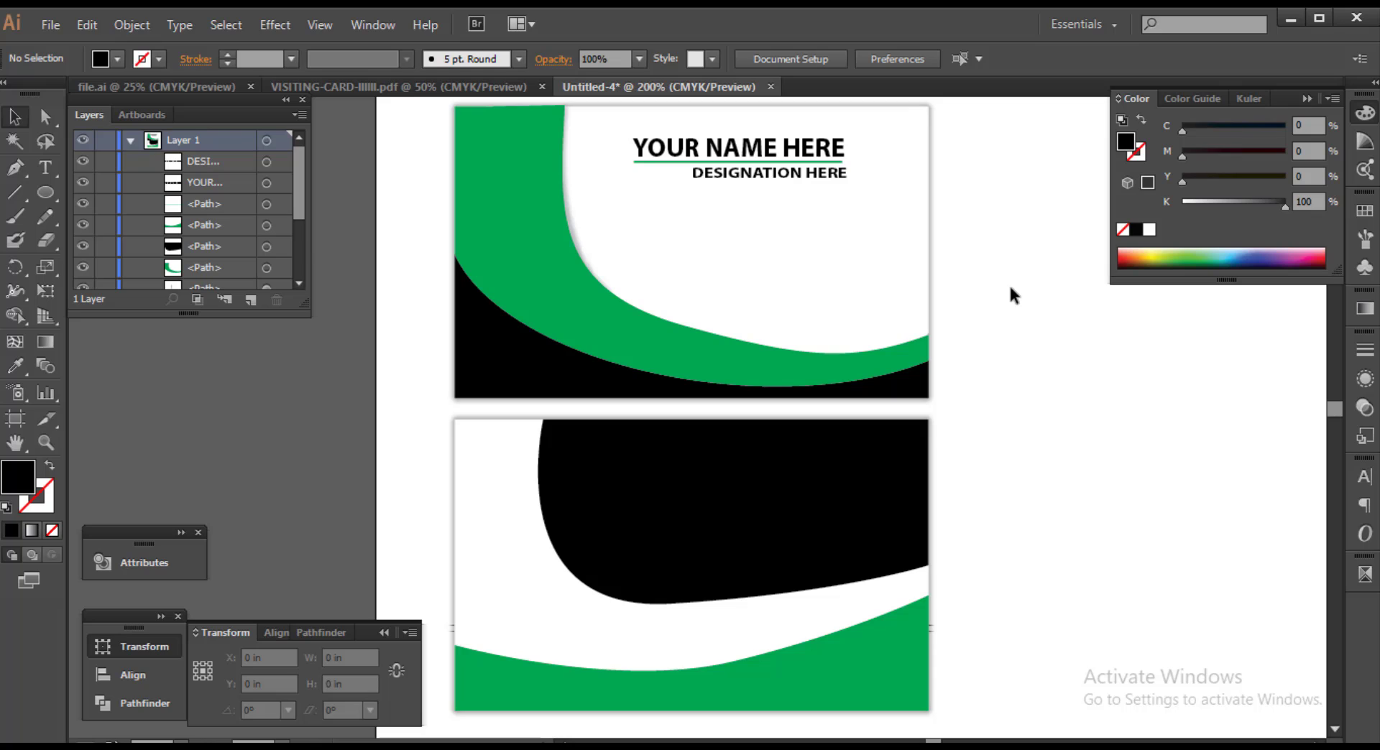
drag(1006, 281, 1012, 282)
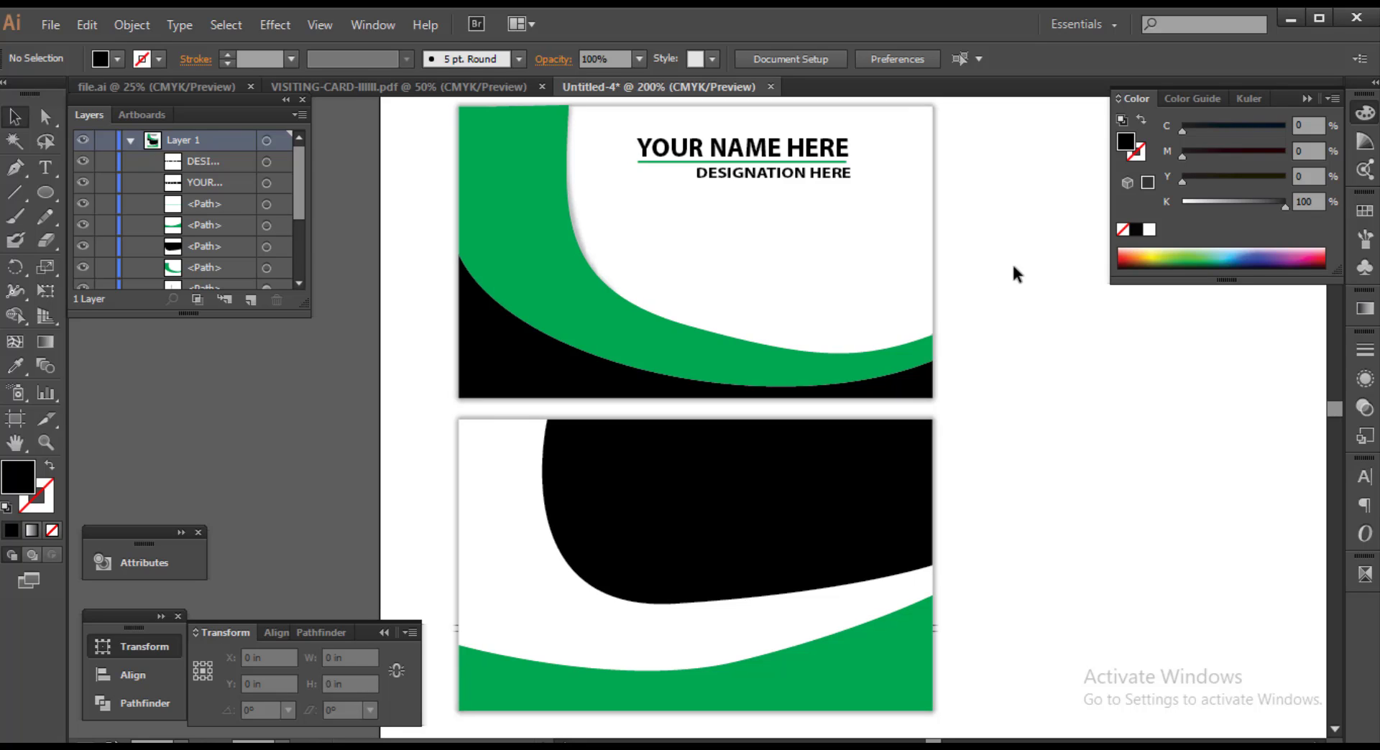
click(15, 178)
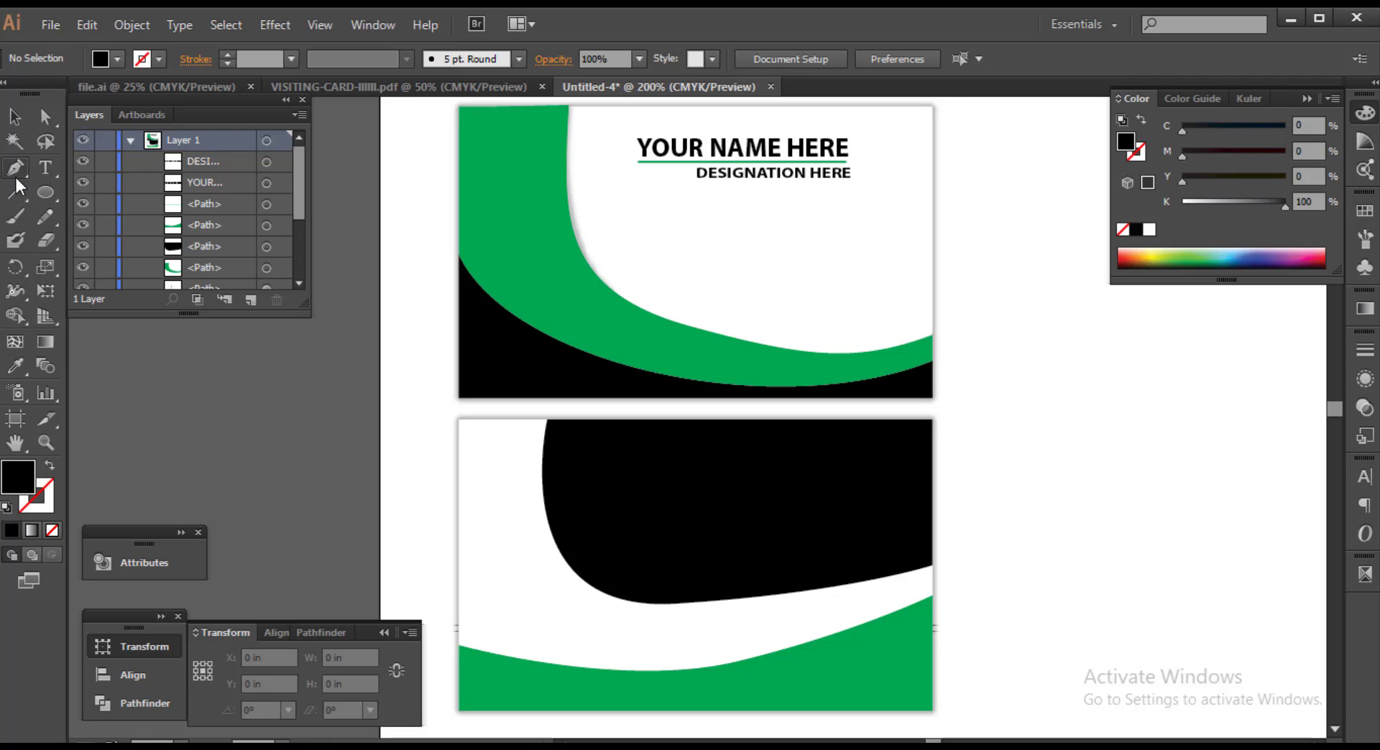
click(45, 192)
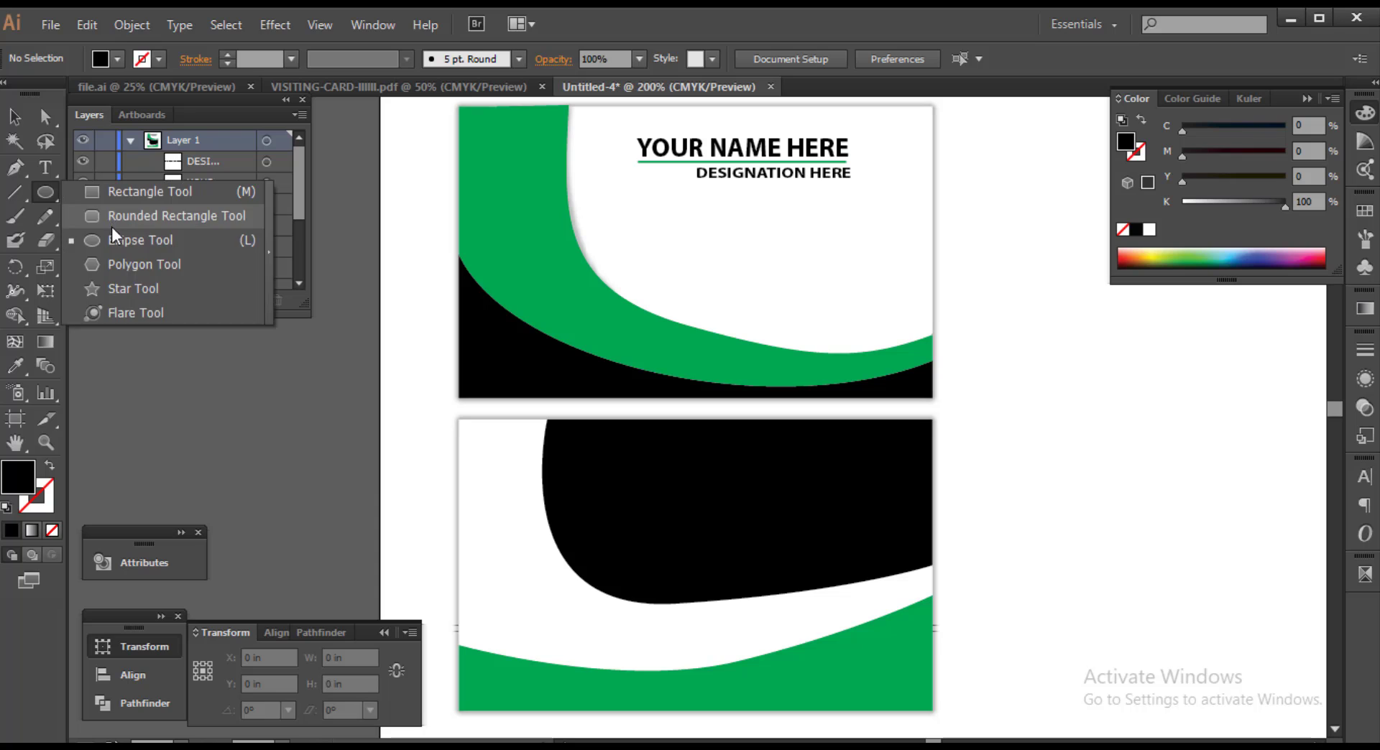
click(127, 263)
mouse_move(665, 460)
mouse_down()
mouse_move(717, 519)
mouse_move(743, 499)
mouse_up()
Reduce the polygon to a 3-sided triangle and move it down onto the black shape
key(Up)
key(Up)
key(Up)
key(Down)
key(Down)
key(Down)
key(Down)
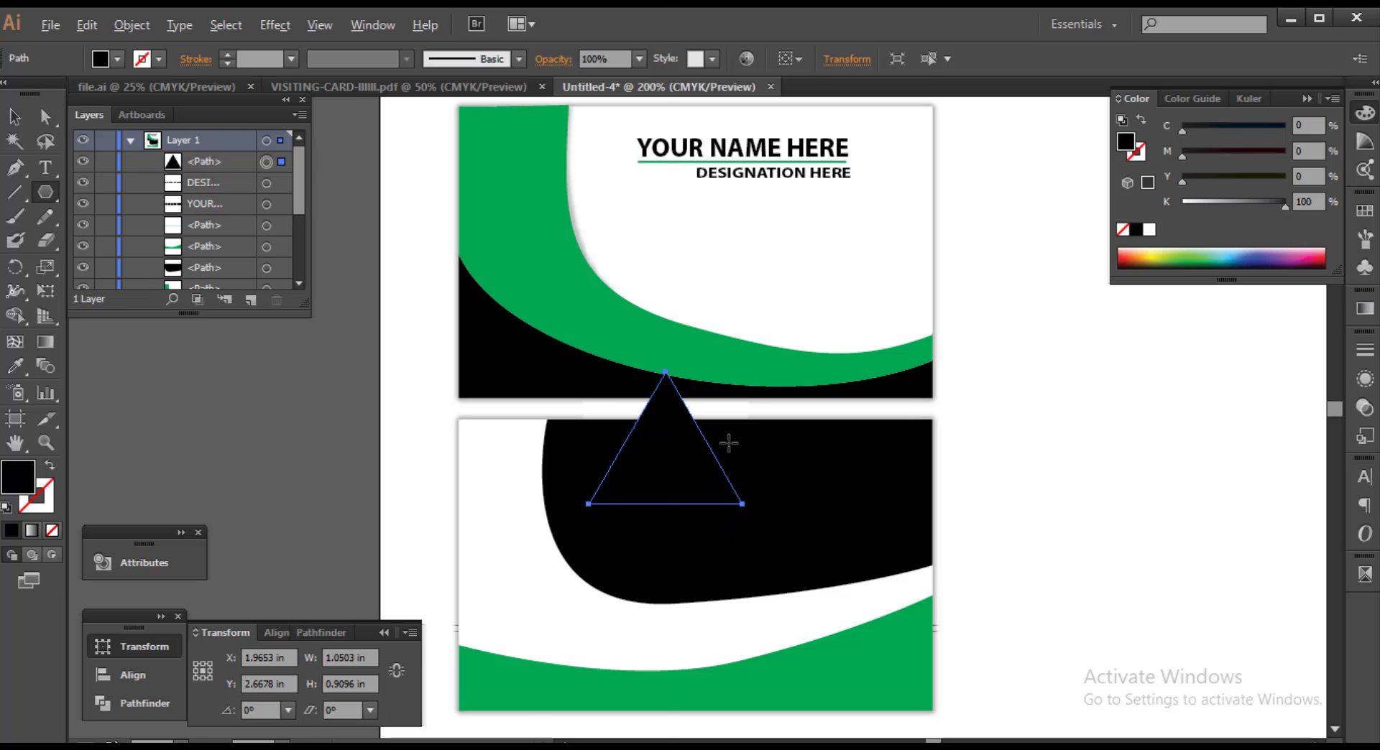
key(alt+v)
key(Escape)
key(v)
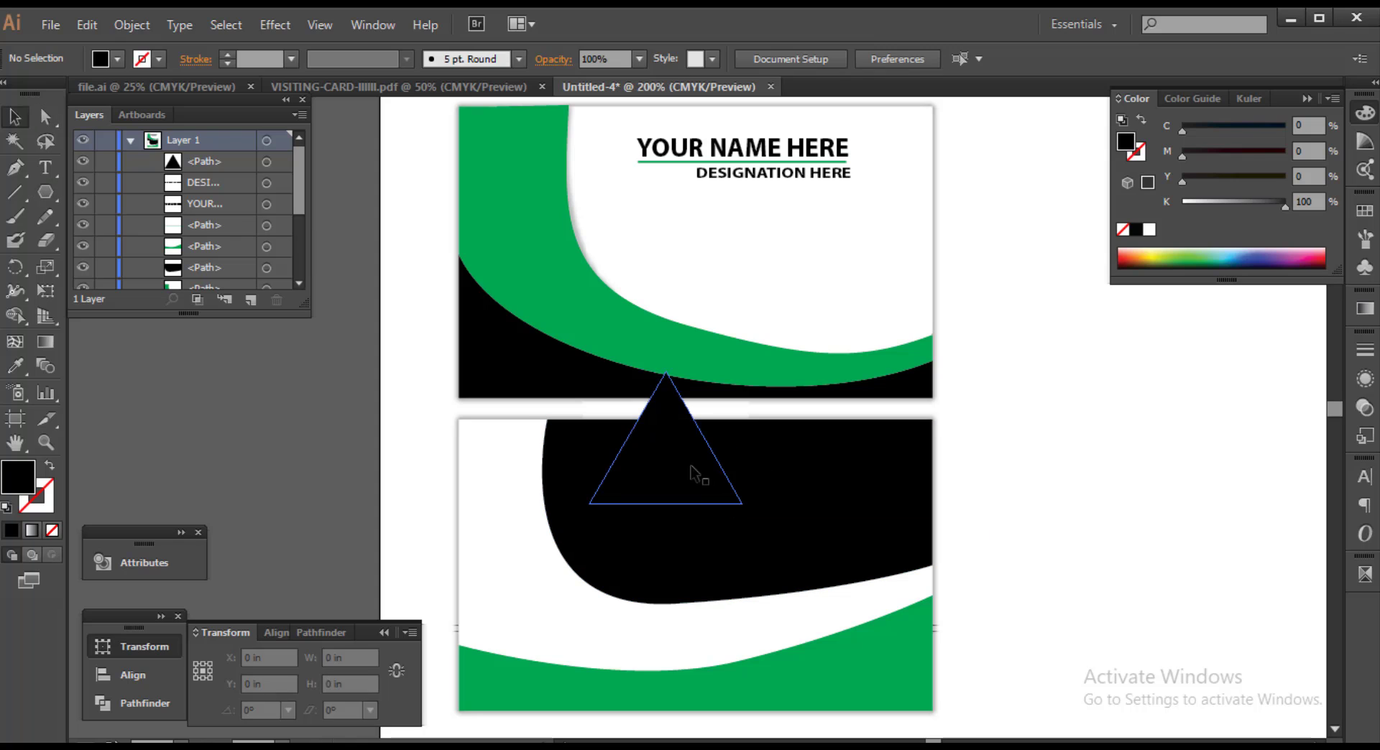
drag(688, 470, 721, 516)
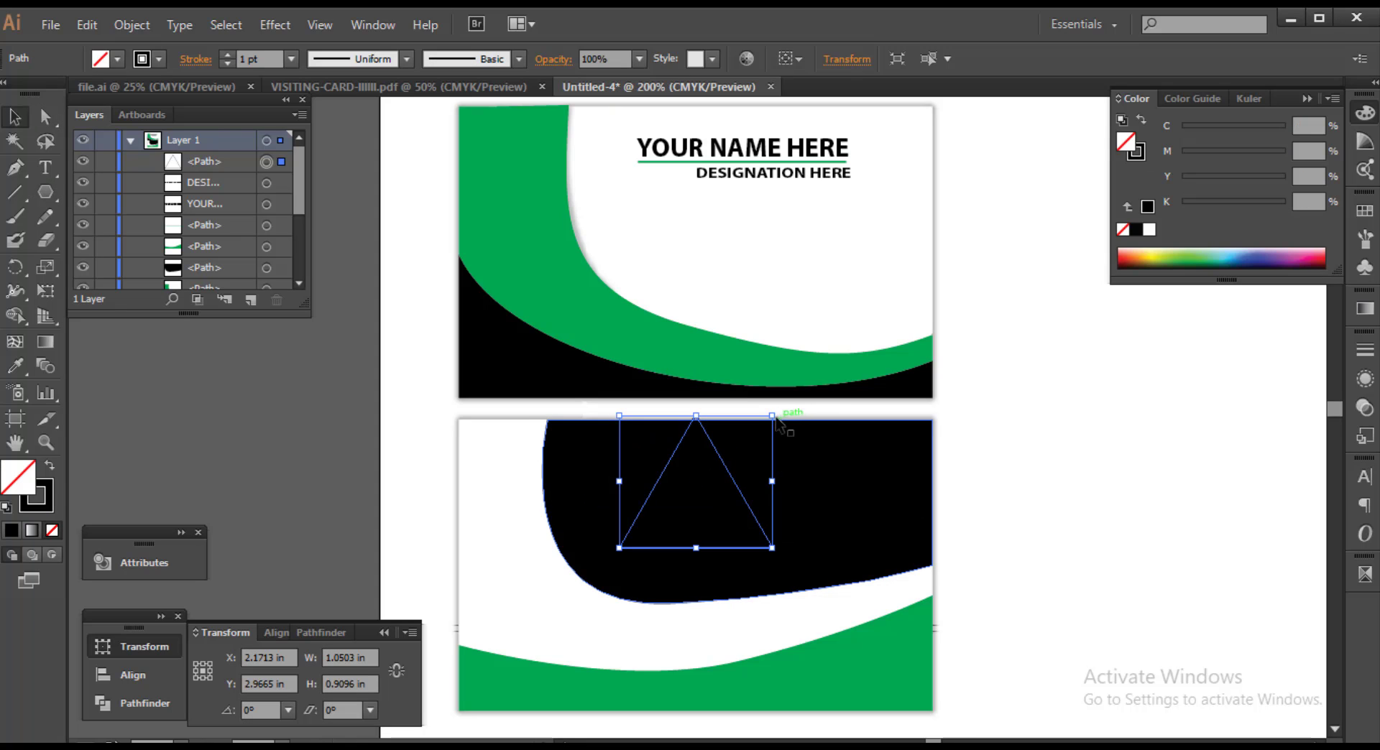
Shrink the triangle to about 0.65 × 0.56 in with no fill and a cyan (C 100) stroke
drag(774, 417, 743, 440)
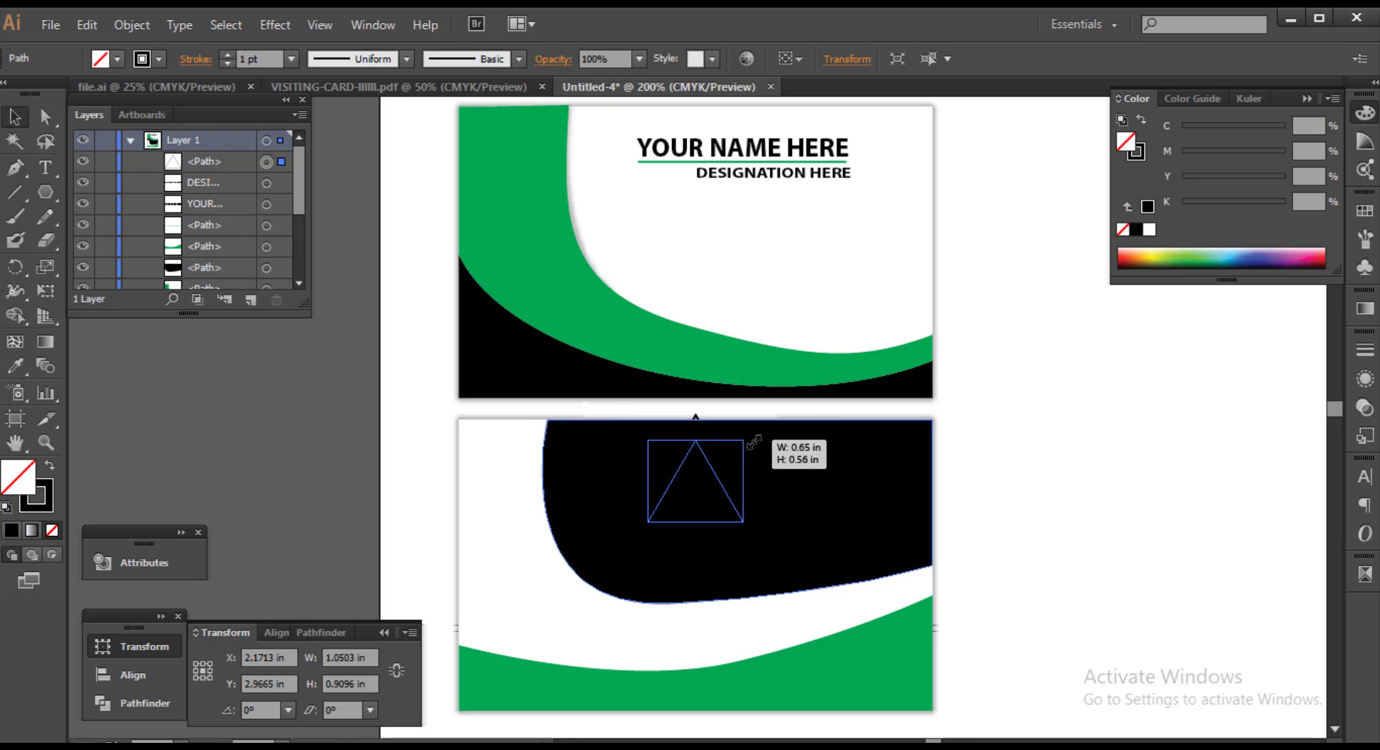
click(1138, 148)
drag(1228, 202, 1181, 201)
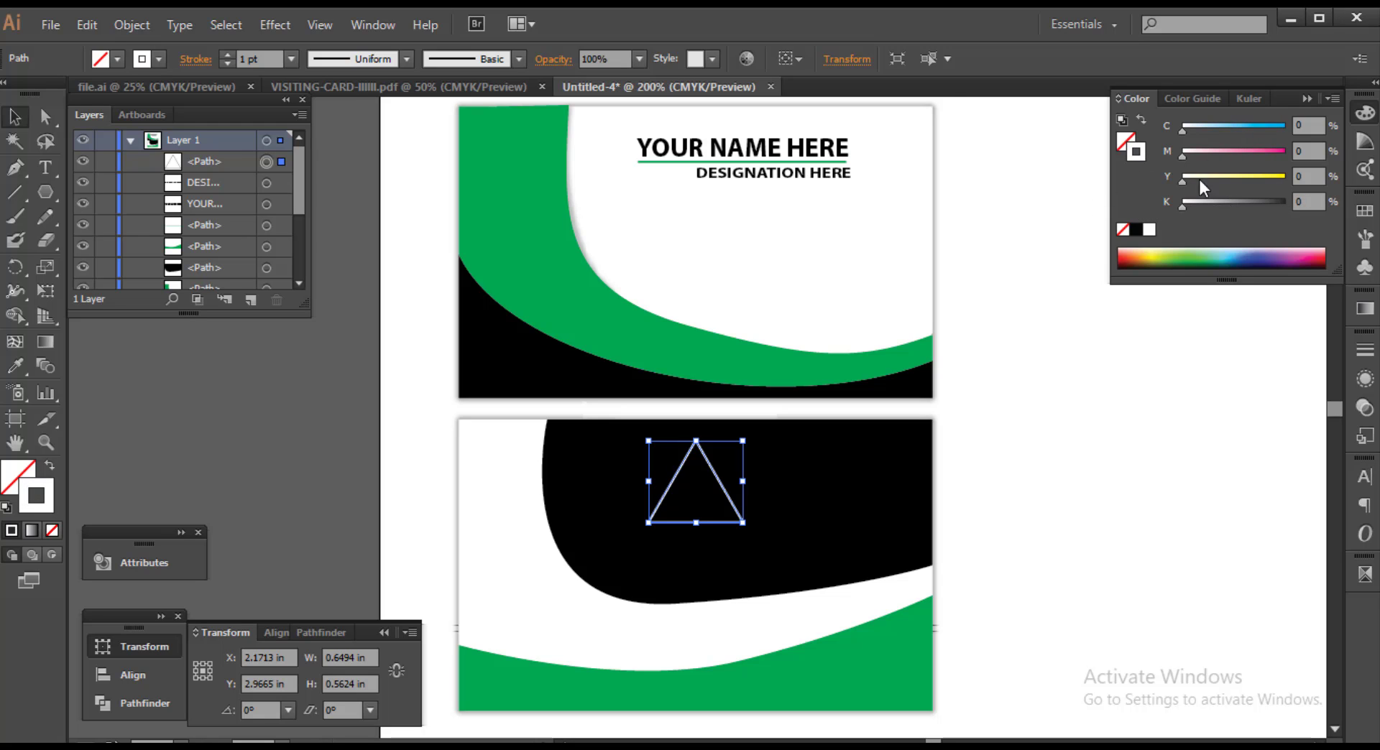
drag(1182, 127, 1286, 127)
click(1267, 386)
Move the triangle slightly left and set its stroke weight to 3 pt
alt+scroll(671, 480, up, 2)
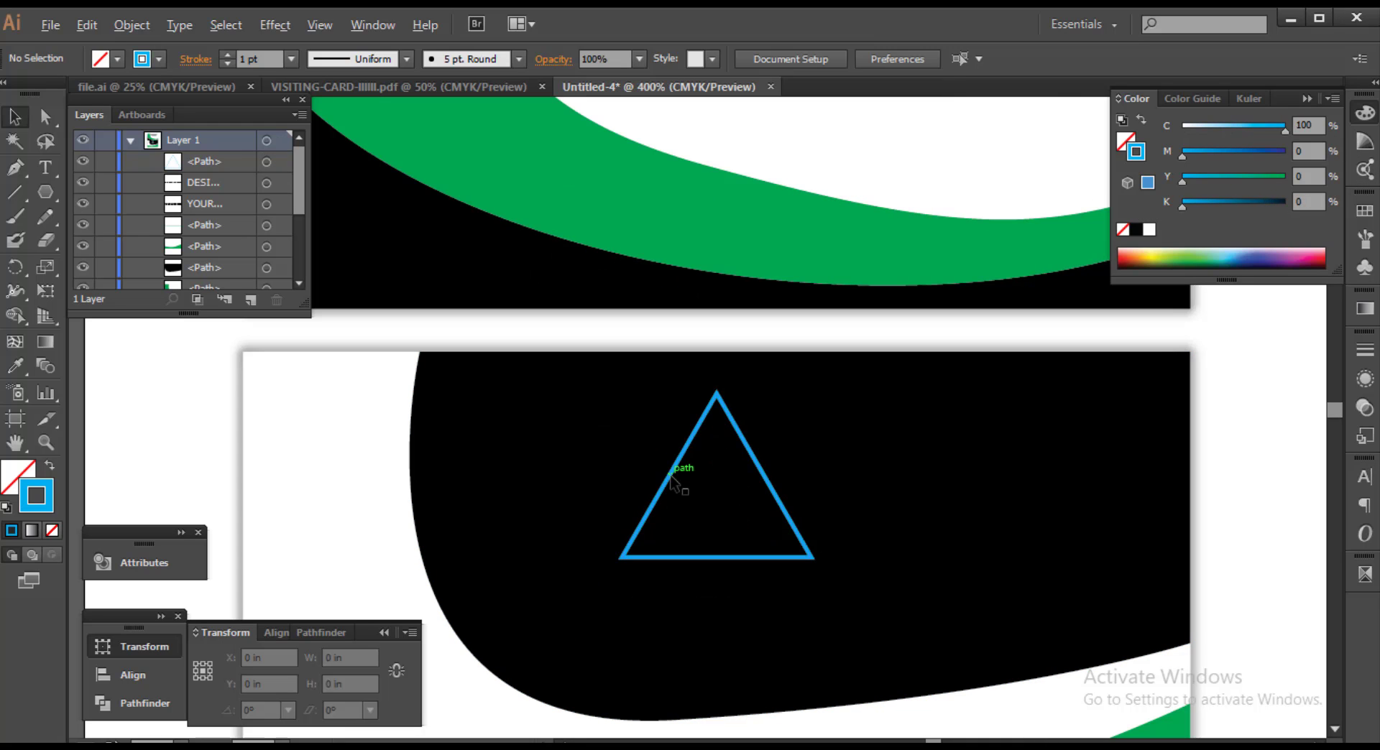
drag(675, 480, 647, 422)
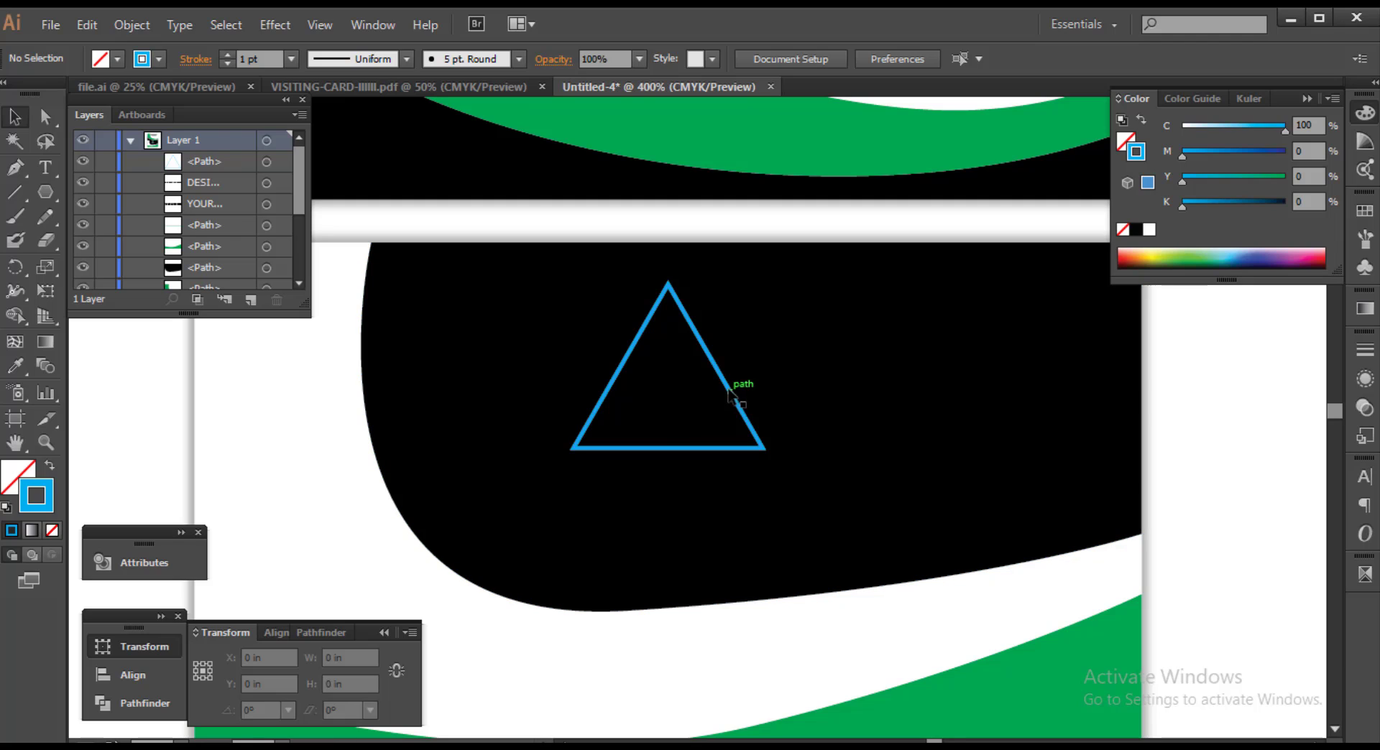
drag(727, 393, 650, 411)
click(1365, 350)
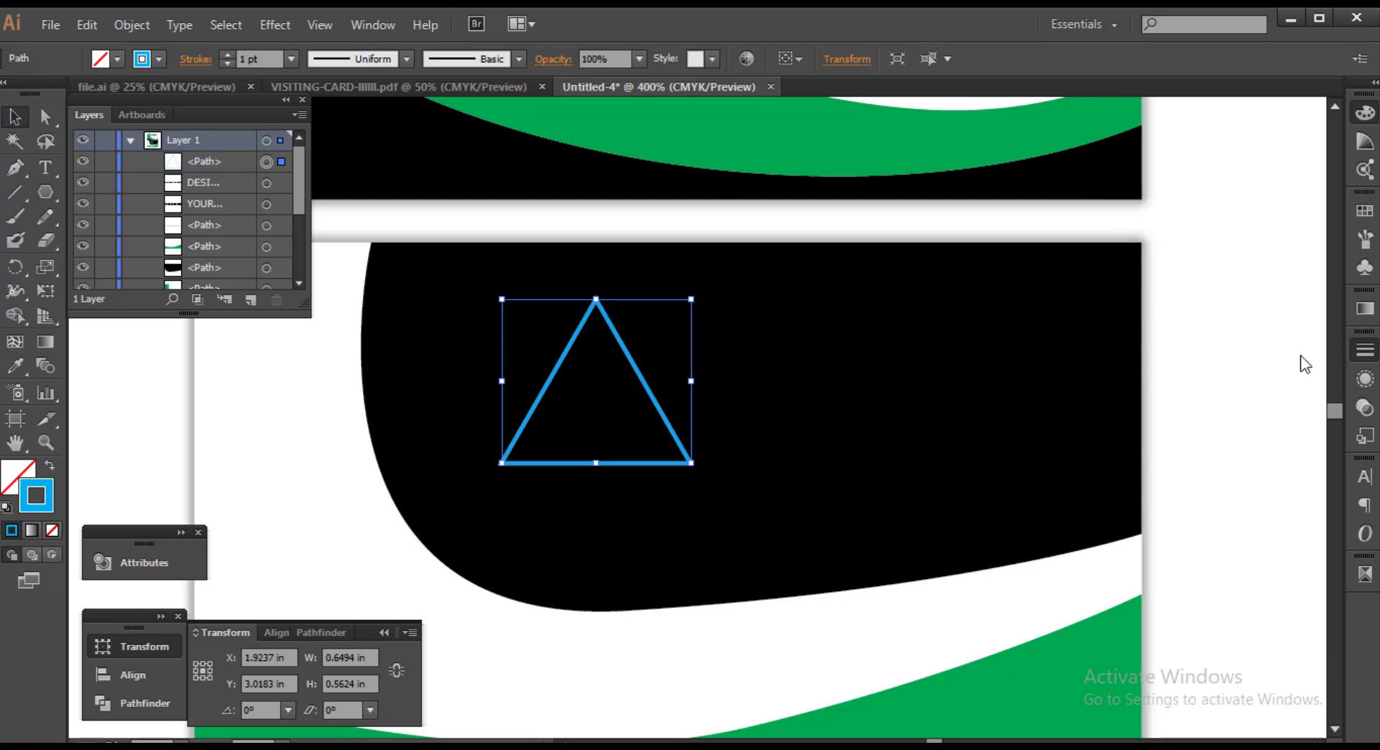
click(1187, 358)
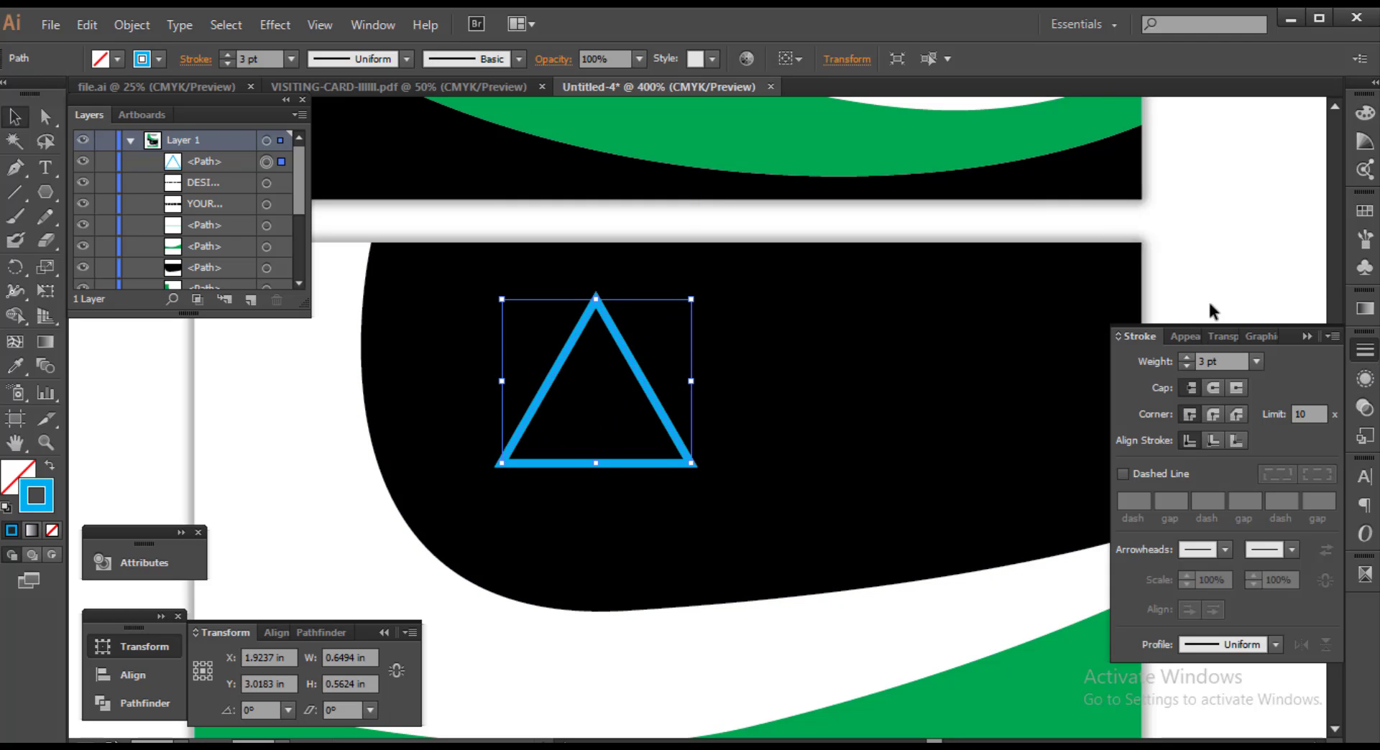
click(1226, 253)
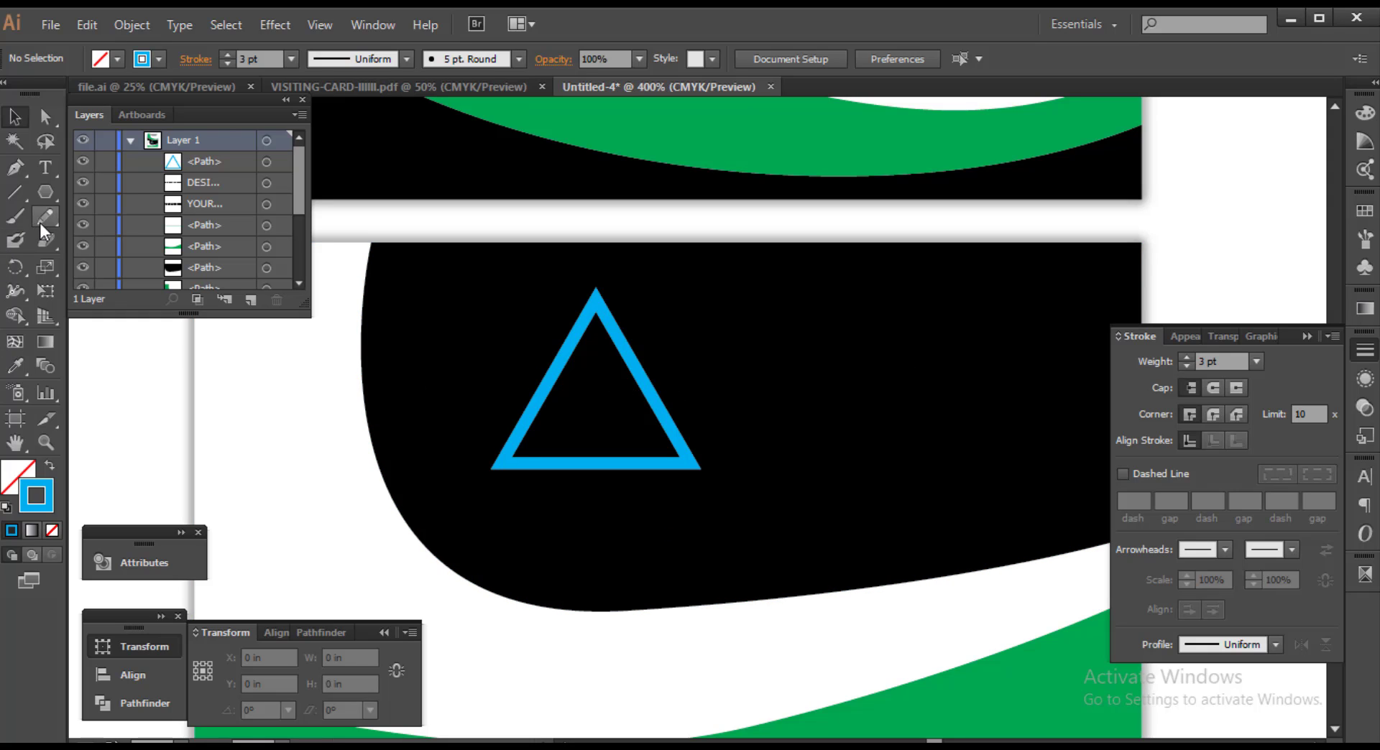
Cut the cyan triangle outline with Scissors at points on its right and bottom edges
scroll(641, 417, up, 1)
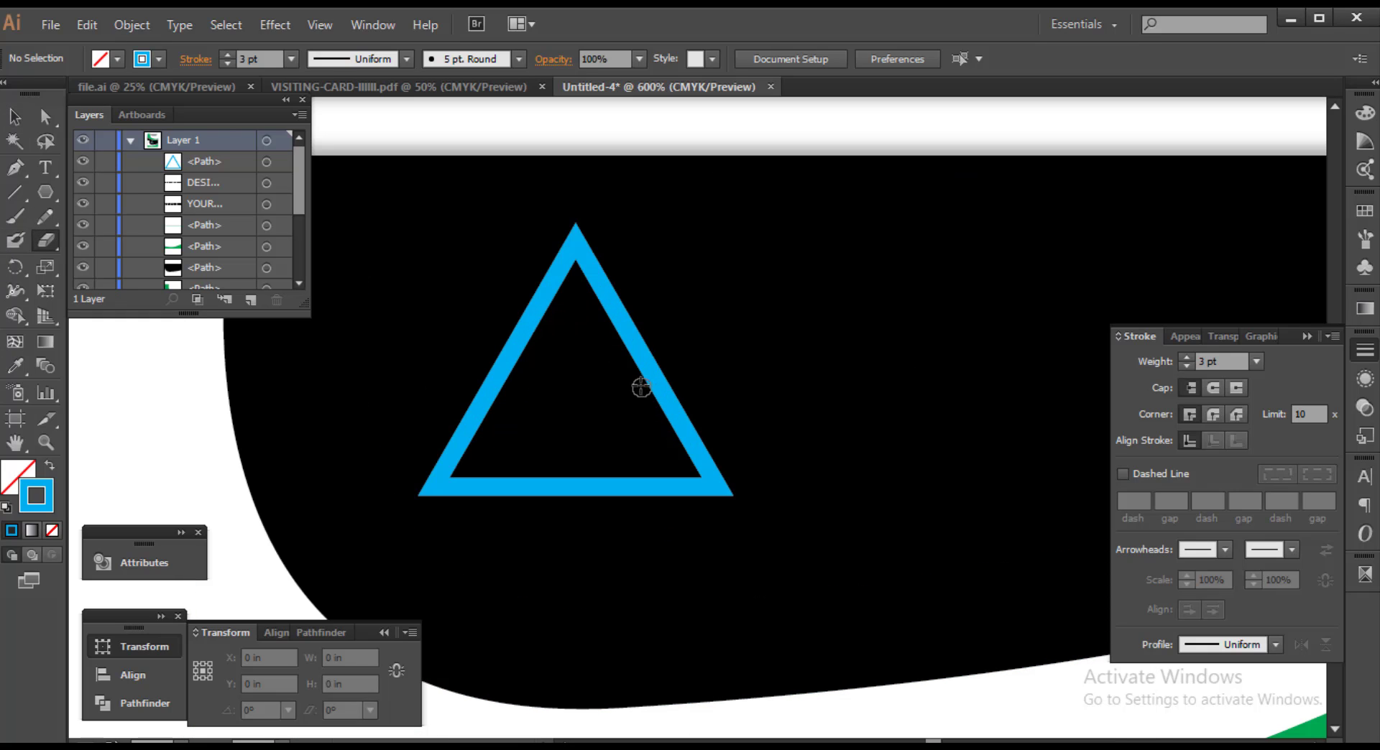
drag(647, 385, 658, 375)
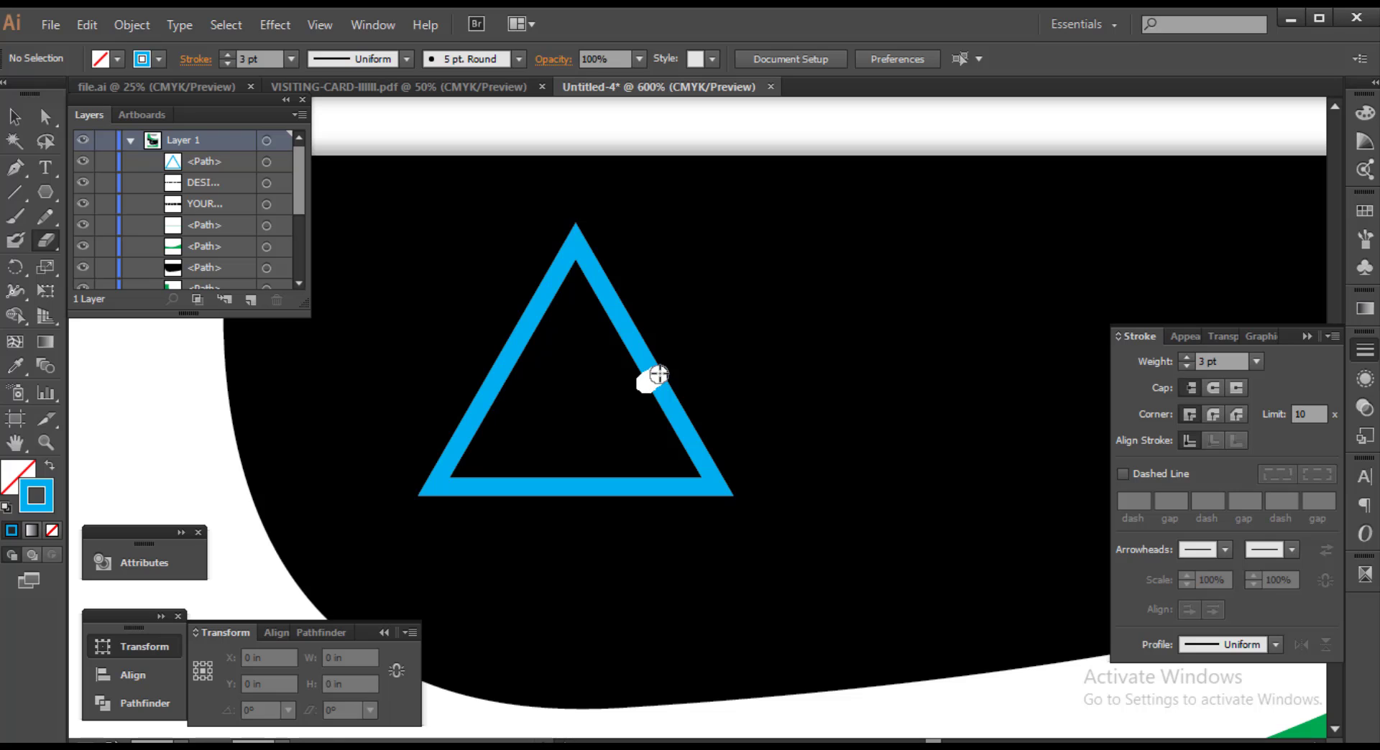
key(ctrl+z)
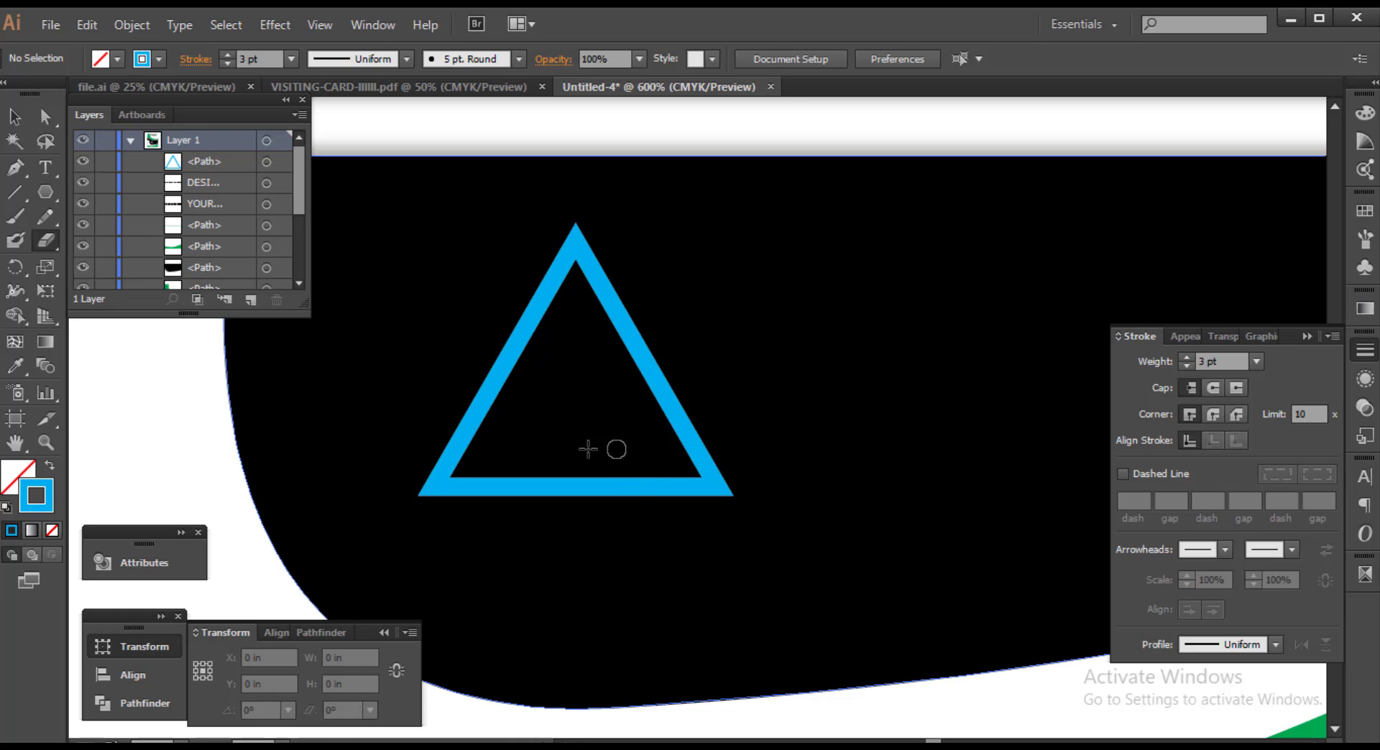
drag(45, 240, 115, 287)
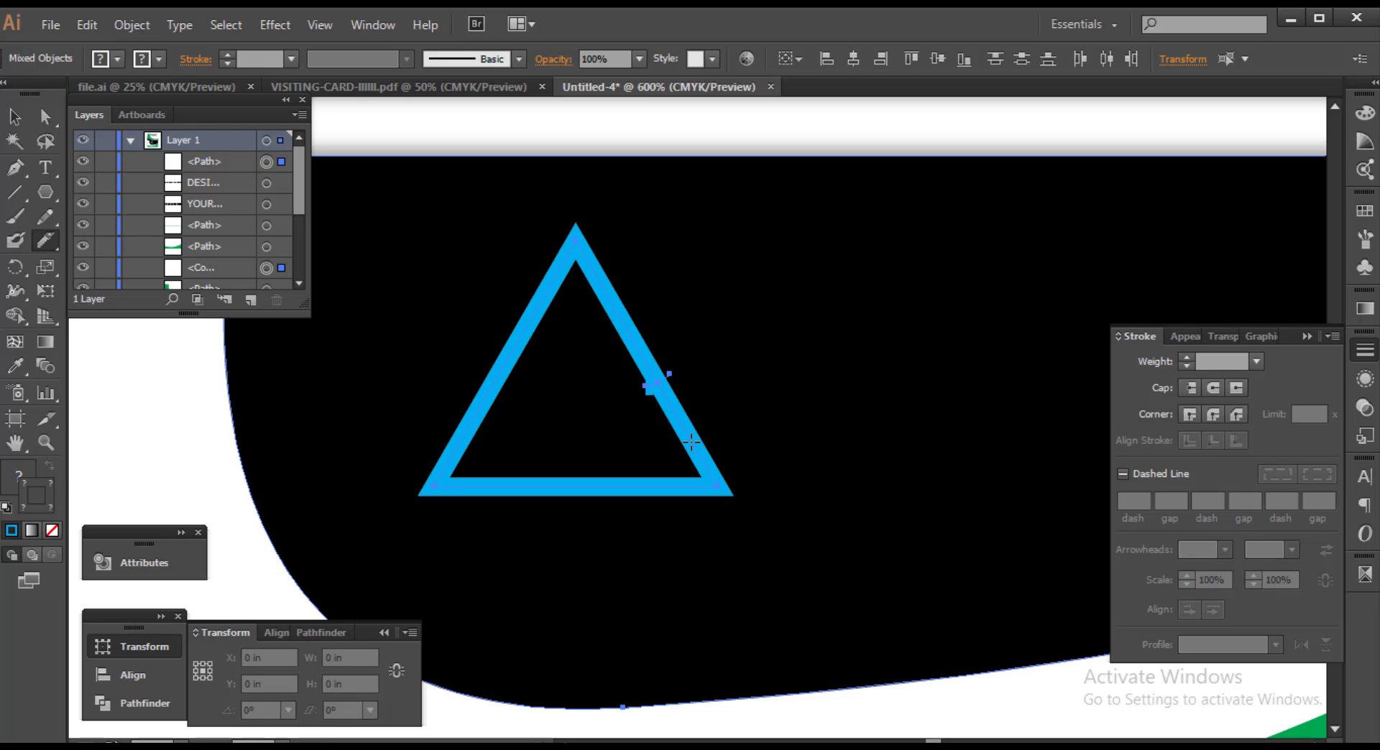
key(a)
key(v)
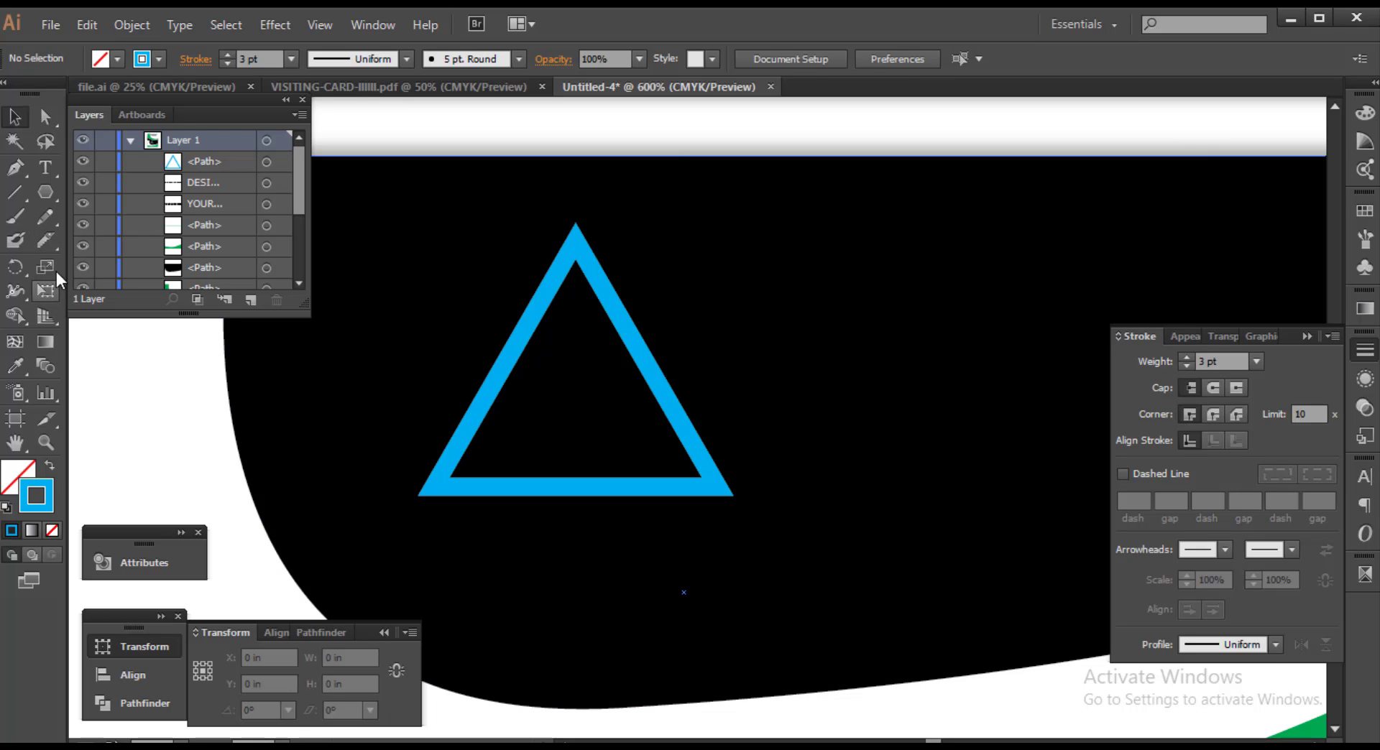
scroll(631, 508, down, 2)
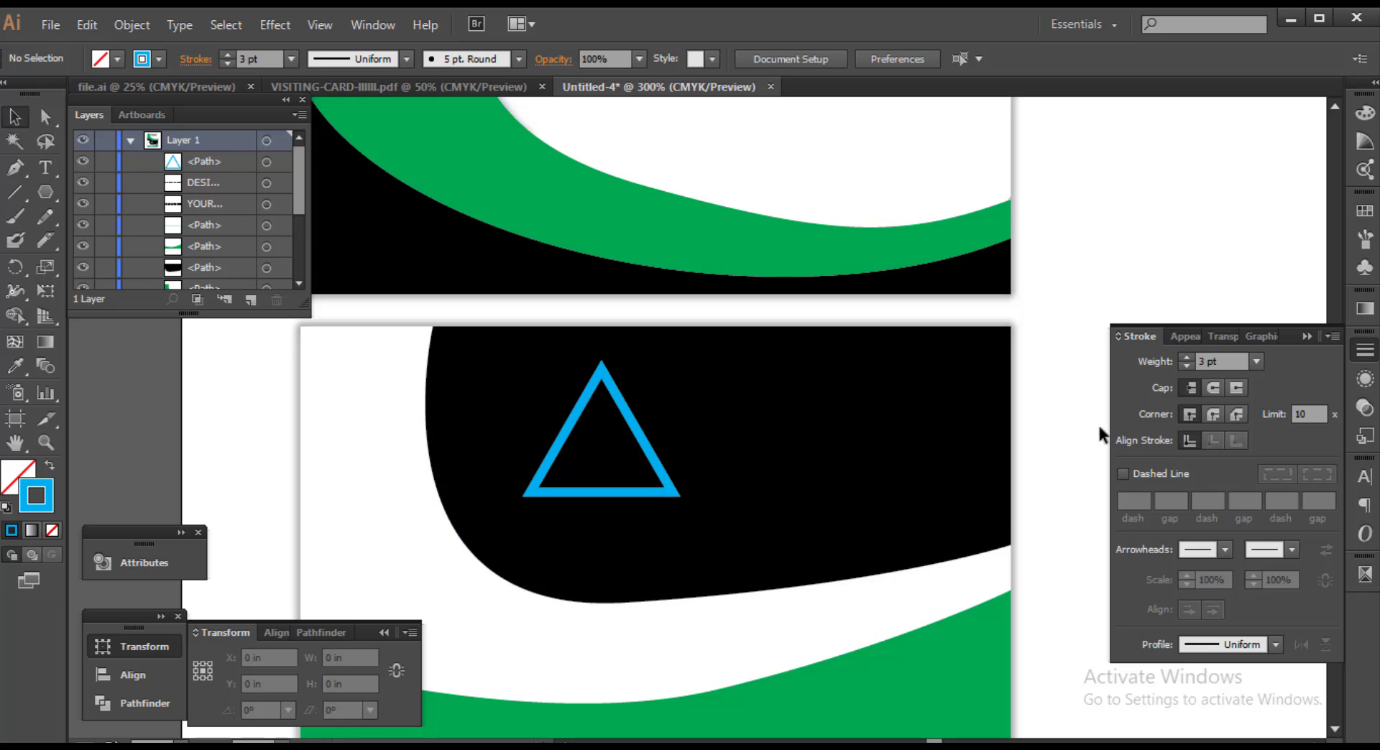
click(45, 240)
click(136, 265)
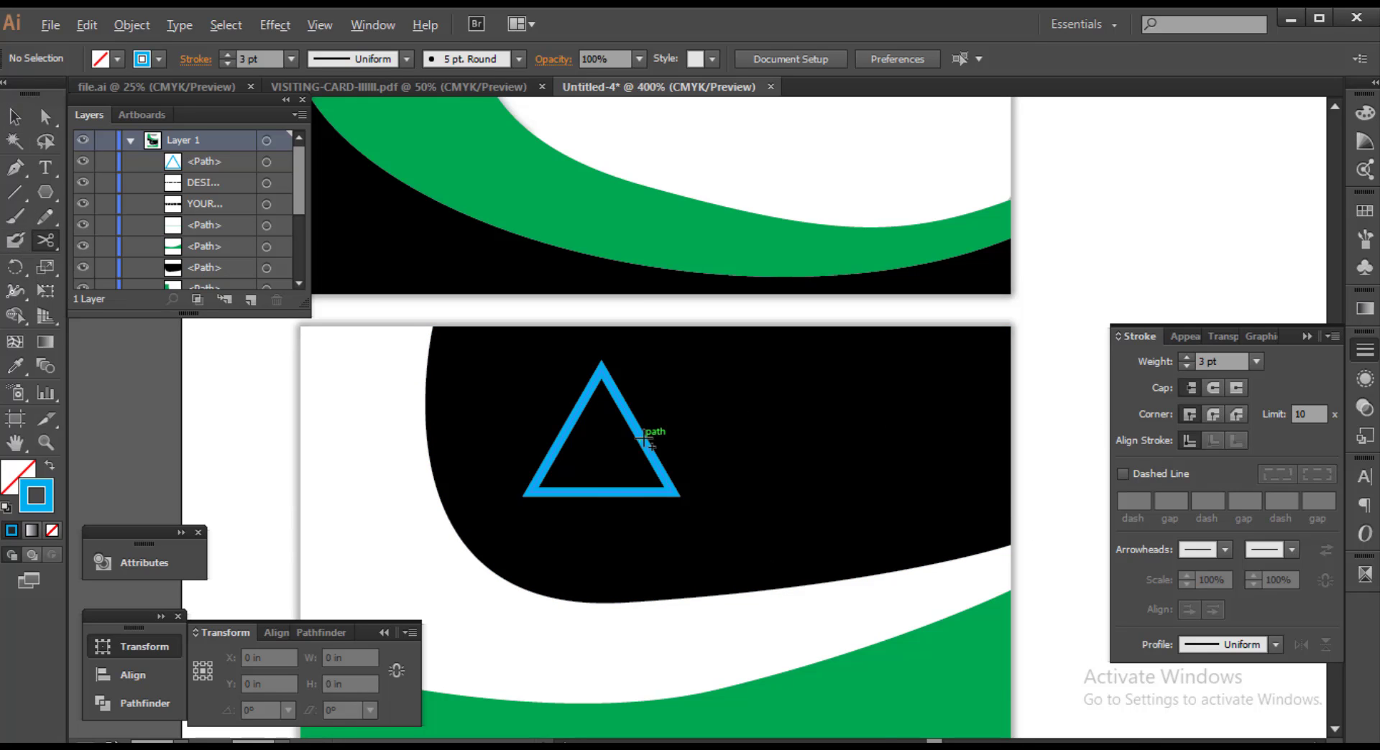
scroll(634, 431, up, 1)
click(643, 436)
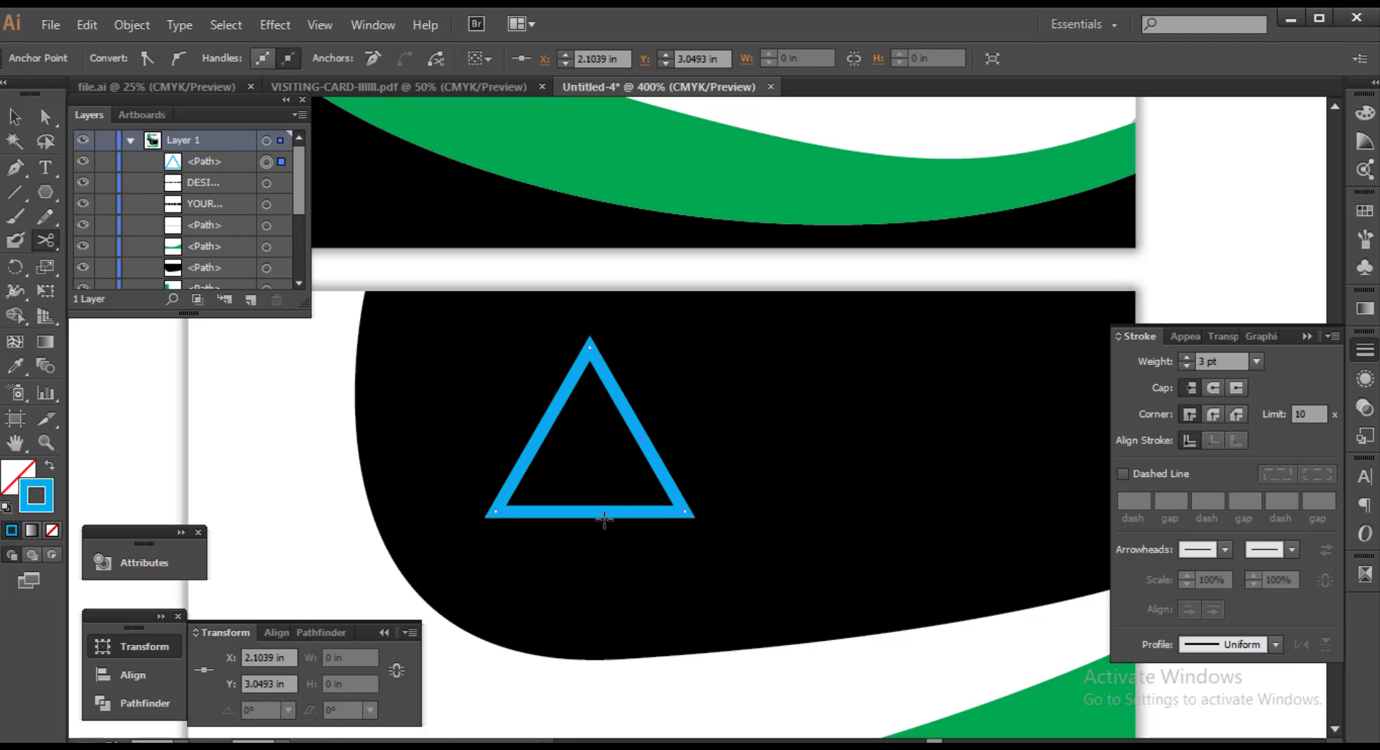
click(603, 511)
key(v)
scroll(568, 460, down, 1)
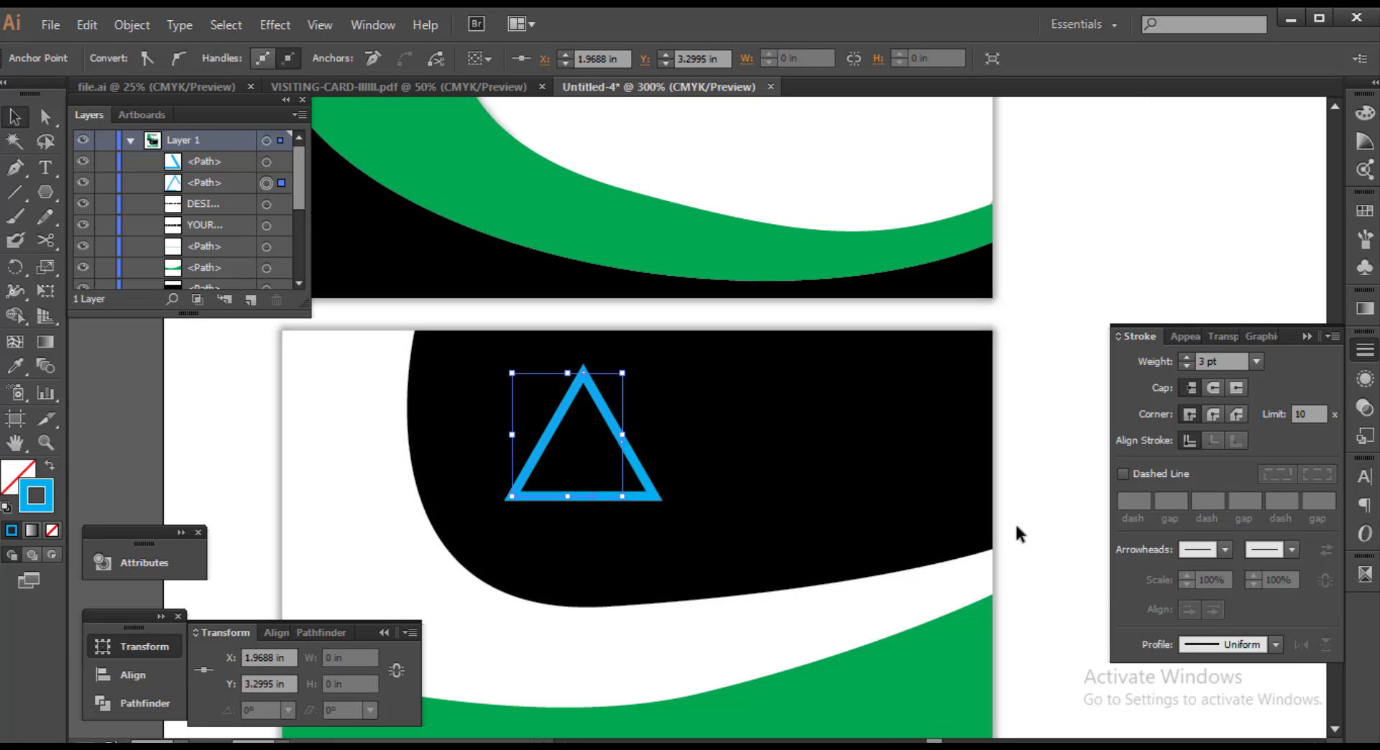
Make the lower-right cut piece's outline white
click(1017, 530)
click(658, 478)
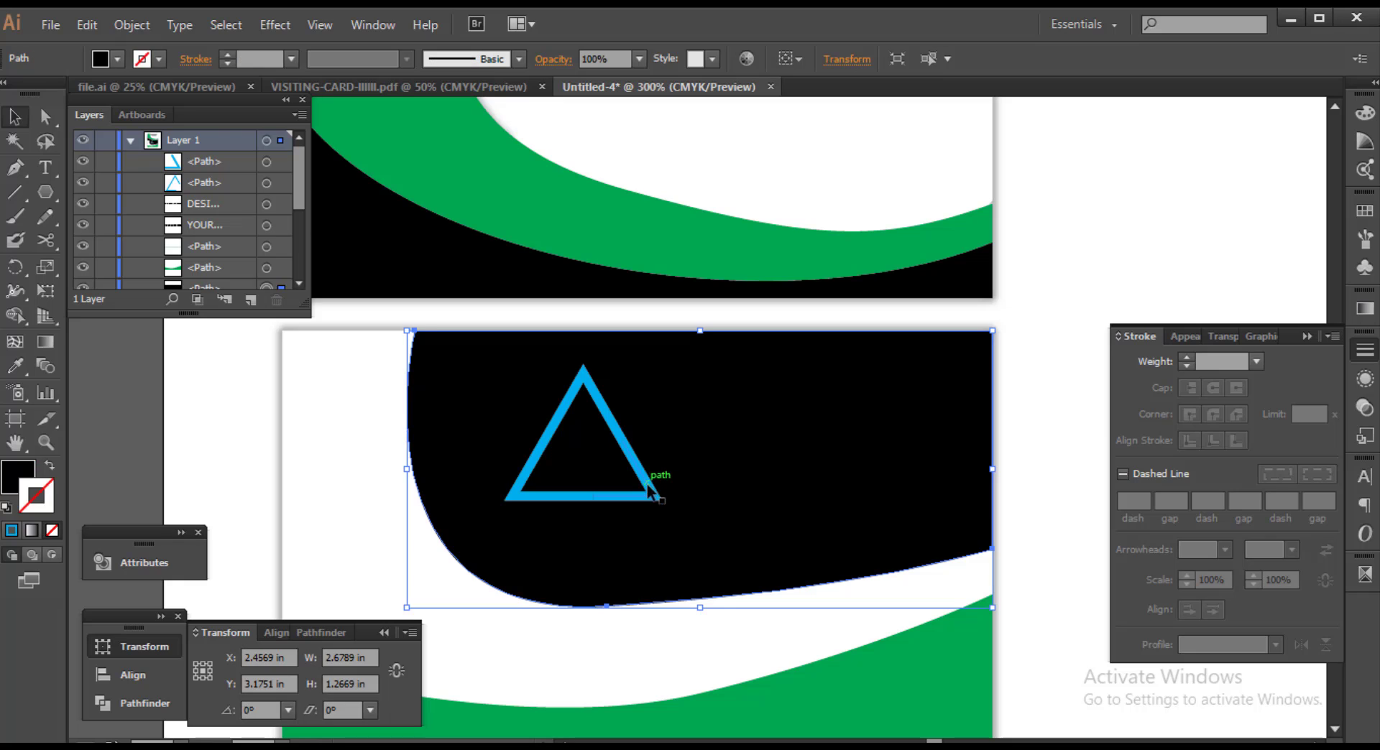
click(1366, 117)
click(1149, 230)
click(1145, 434)
Pull back the cyan path's bottom and right-edge ends to leave small gaps
key(a)
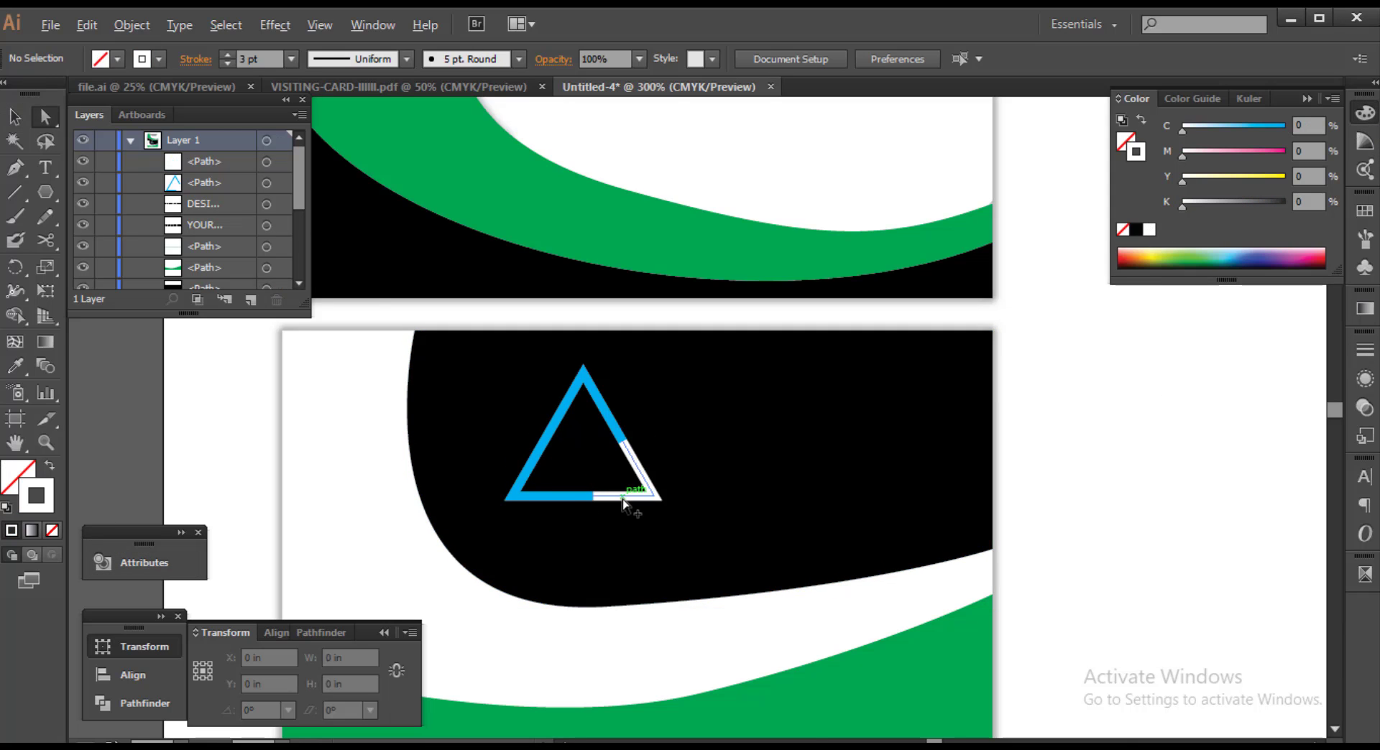
scroll(631, 501, up, 2)
scroll(548, 501, up, 2)
scroll(555, 499, up, 1)
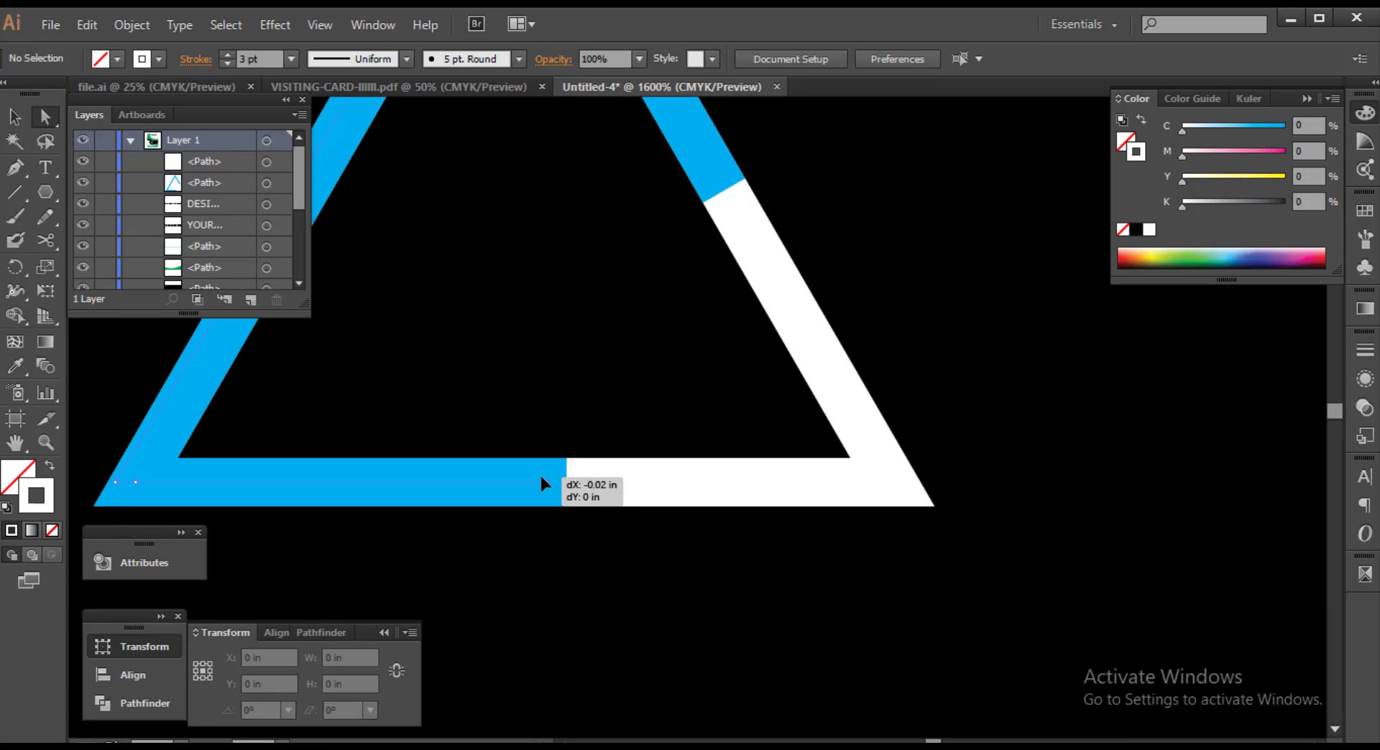
drag(541, 482, 539, 483)
mouse_move(721, 222)
mouse_down()
mouse_move(805, 416)
mouse_move(796, 370)
mouse_up()
scroll(769, 400, down, 3)
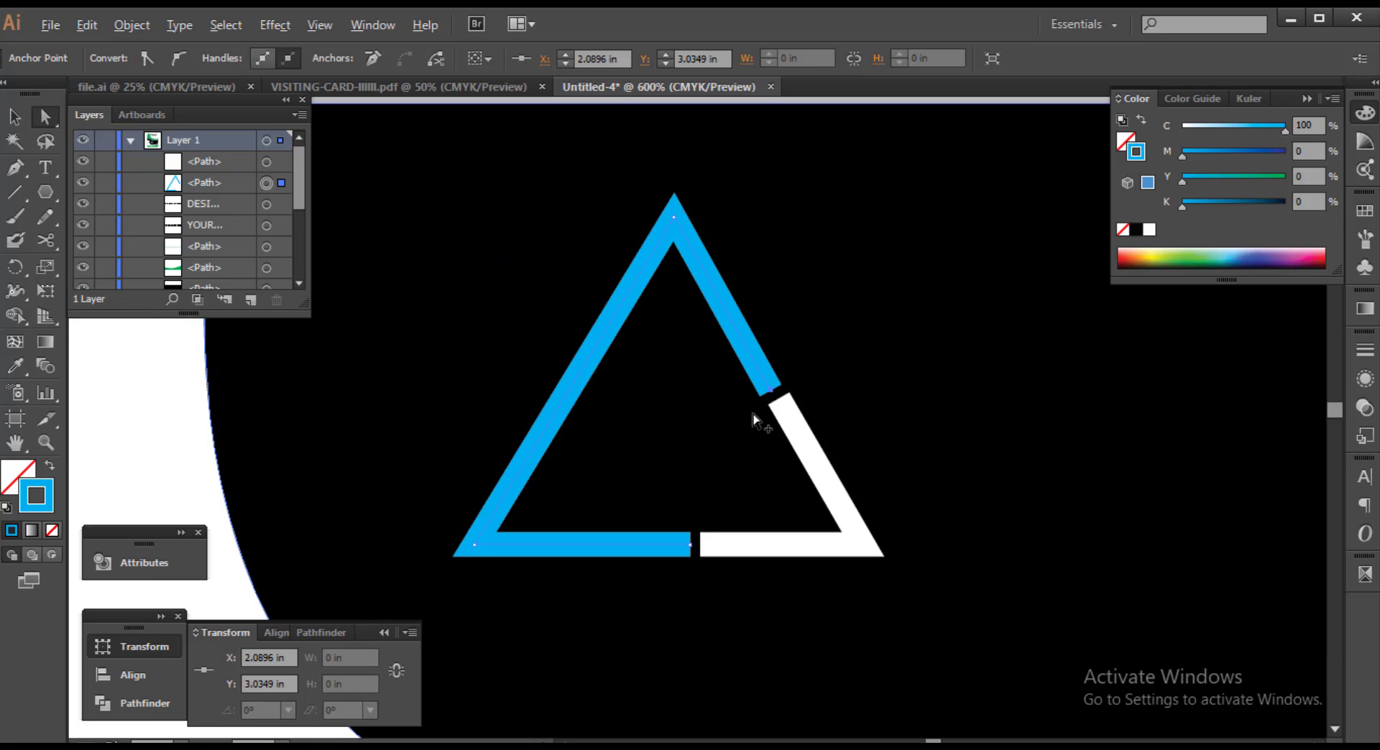
scroll(754, 418, down, 2)
Shrink both triangle pieces to about 0.38 × 0.32 in and group them
key(v)
scroll(607, 524, down, 1)
scroll(606, 524, down, 1)
click(1066, 546)
scroll(626, 527, up, 2)
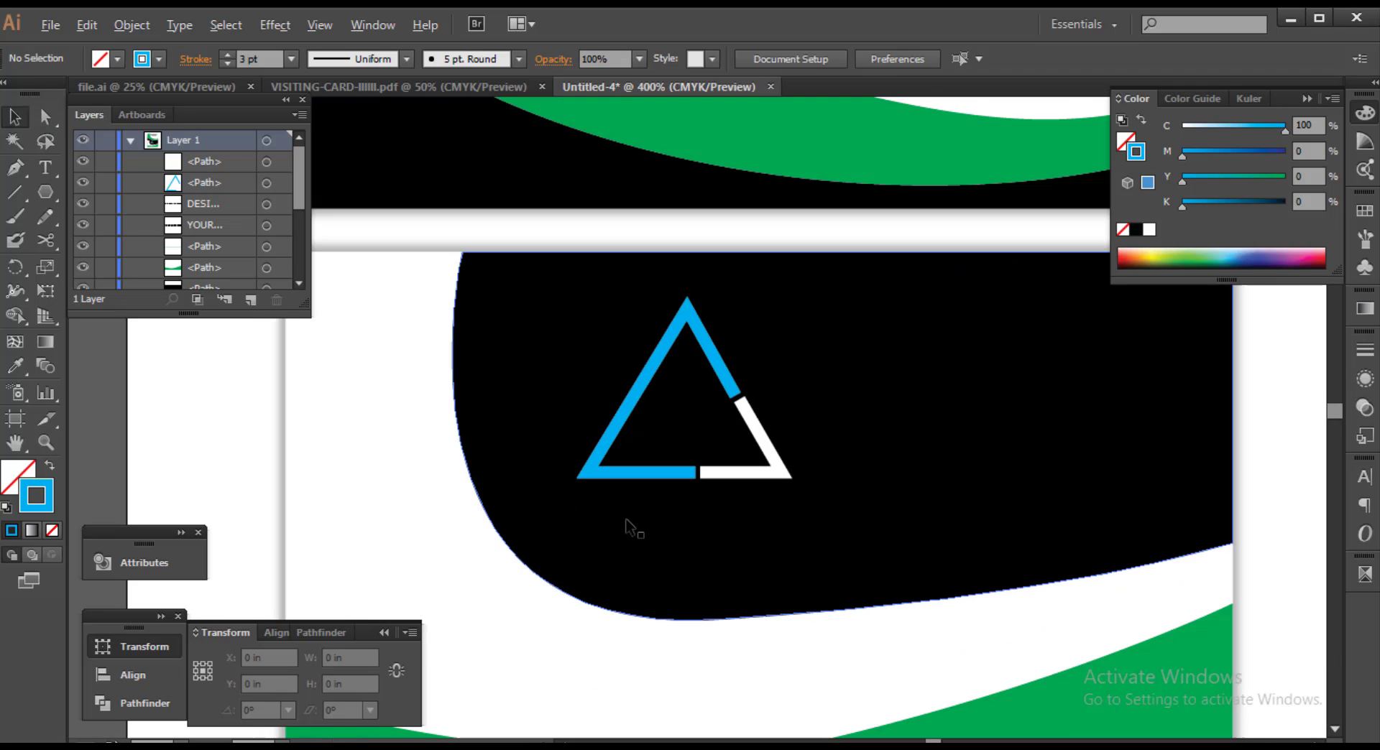
click(706, 474)
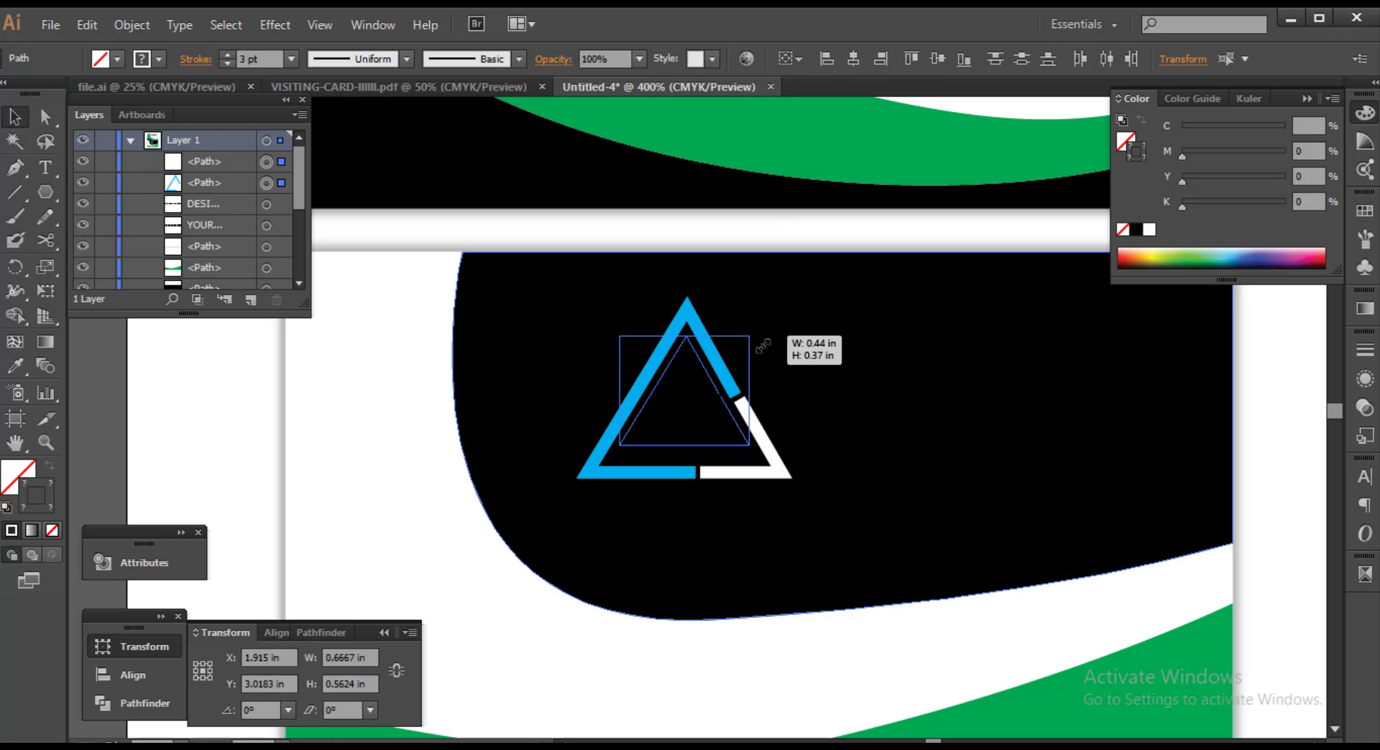
drag(784, 310, 741, 344)
key(ctrl+g)
scroll(787, 397, down, 1)
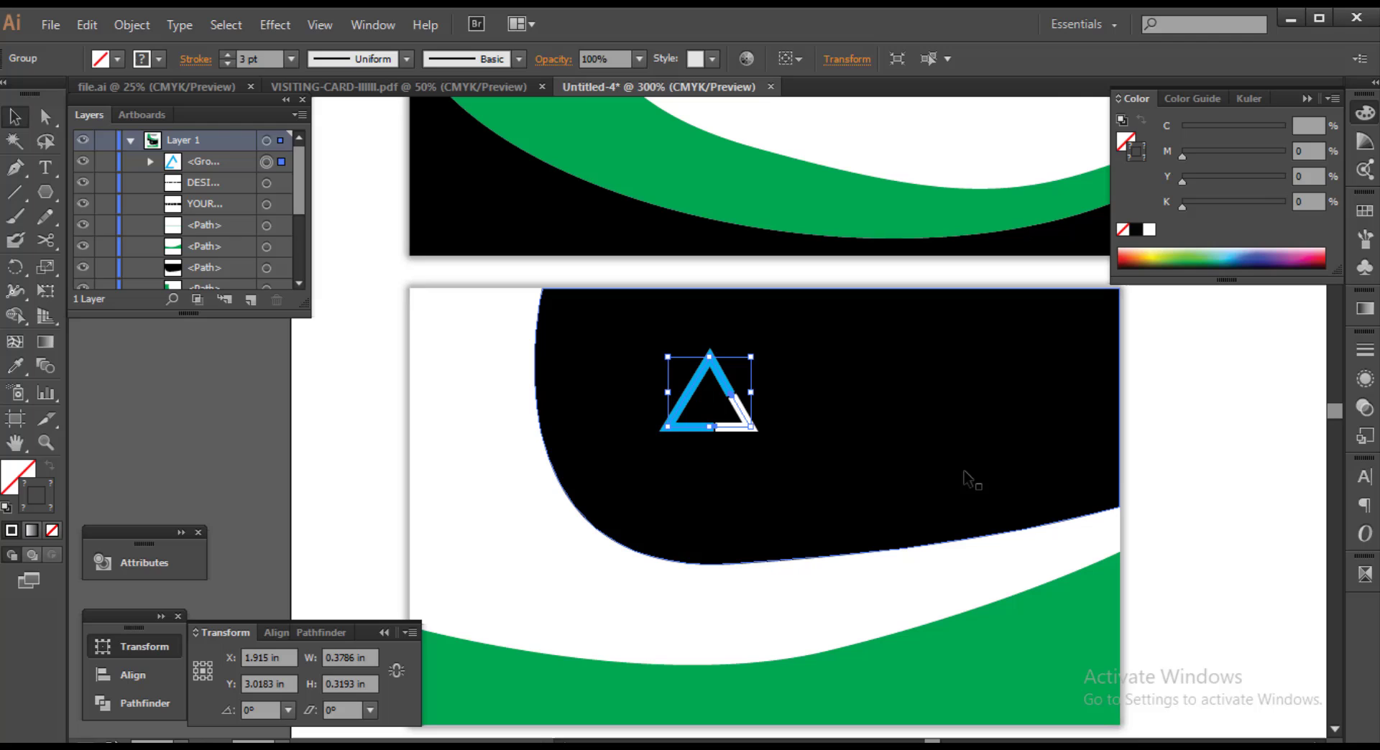
click(1164, 502)
drag(1170, 478, 1103, 473)
Make the COMPANY NAME HERE text white and move it beside the logo
click(39, 174)
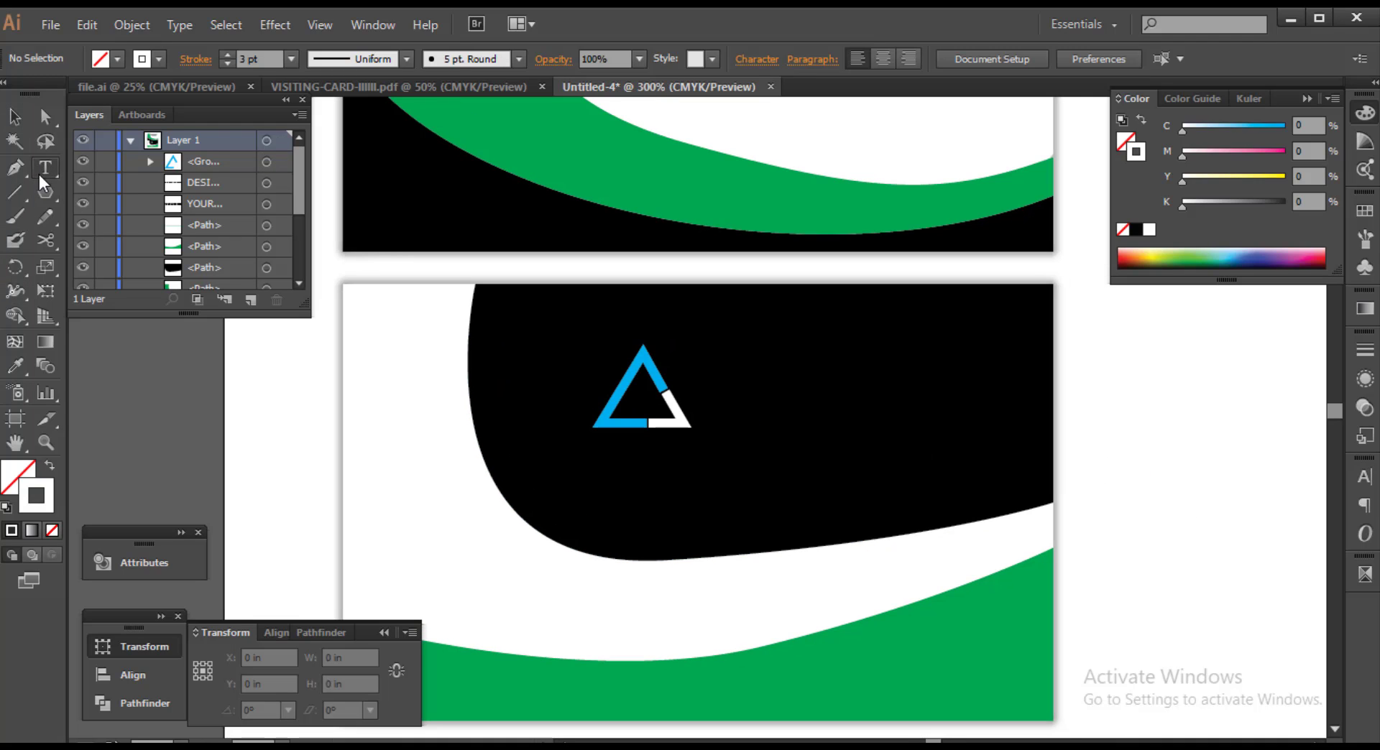
click(762, 415)
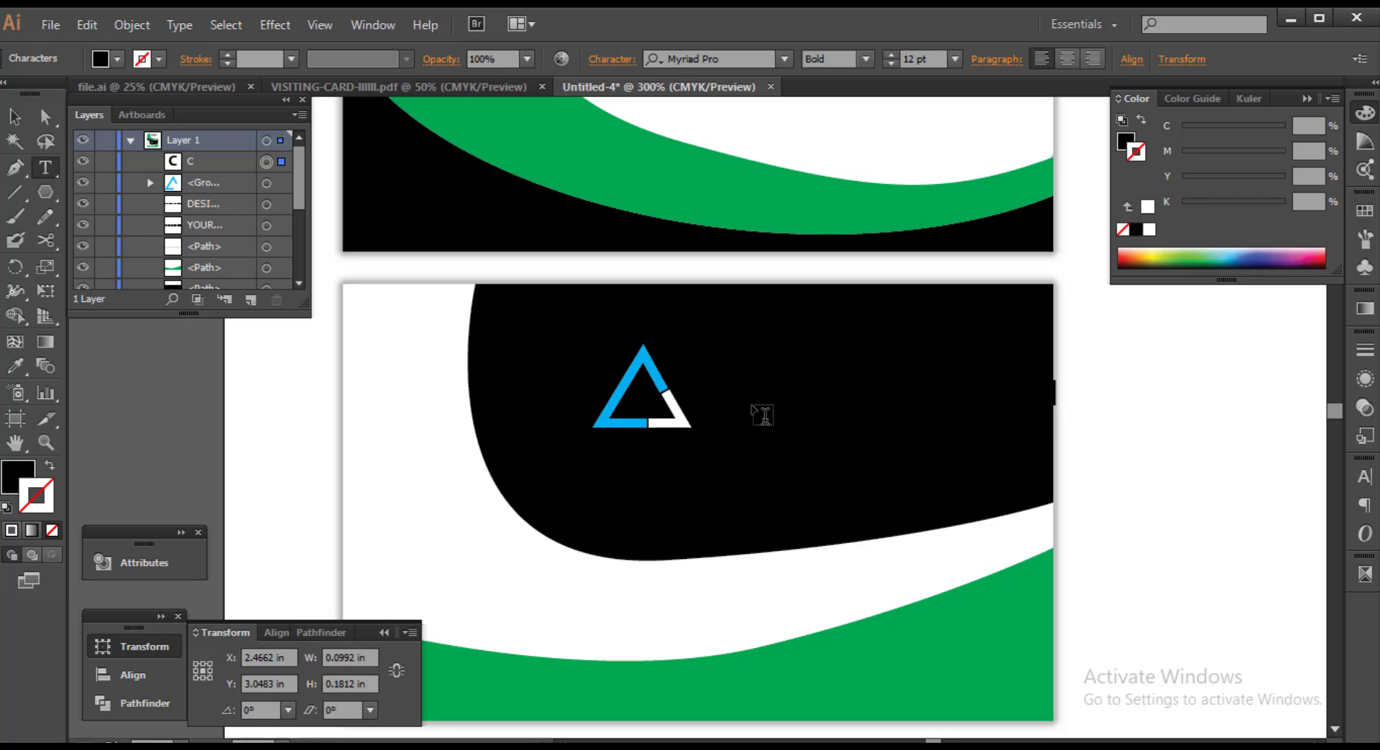
key(Escape)
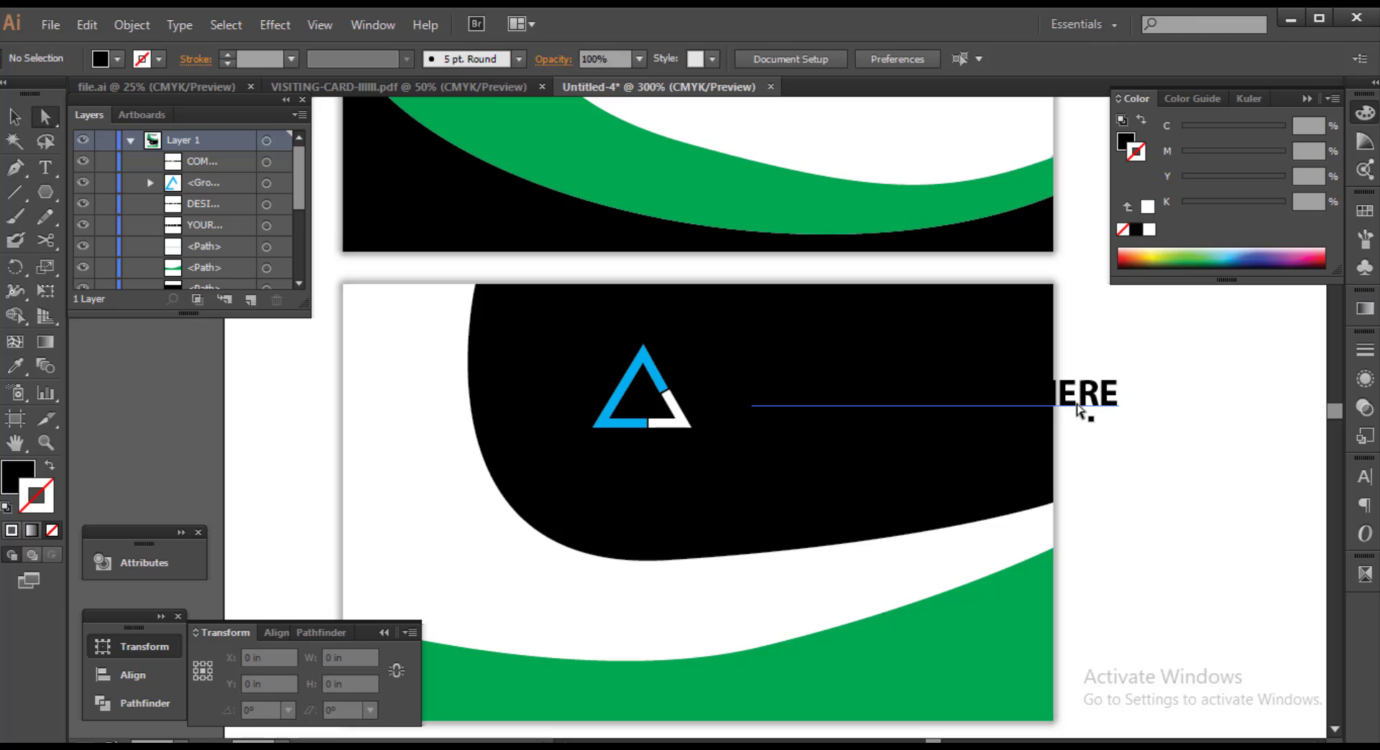
key(x)
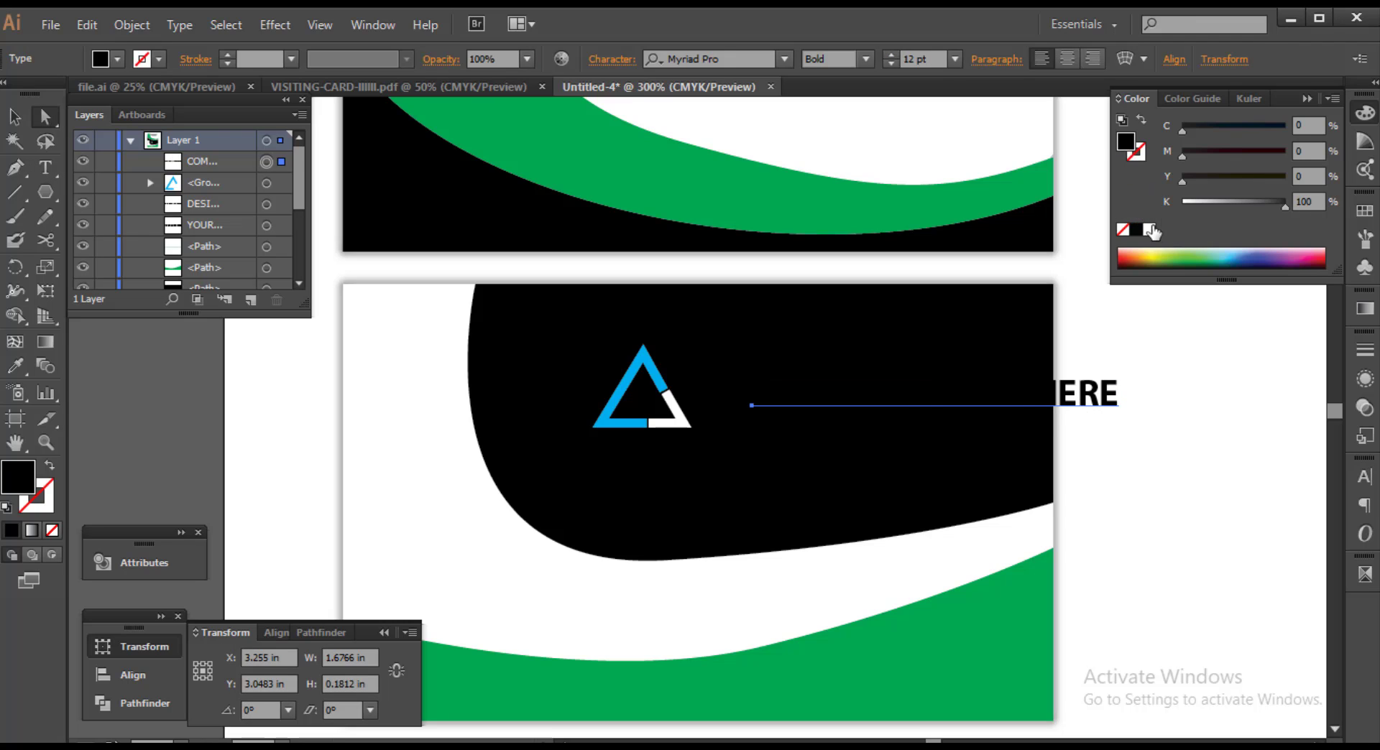
click(1151, 229)
mouse_move(1119, 400)
mouse_down()
mouse_move(1087, 394)
mouse_move(1022, 424)
mouse_up()
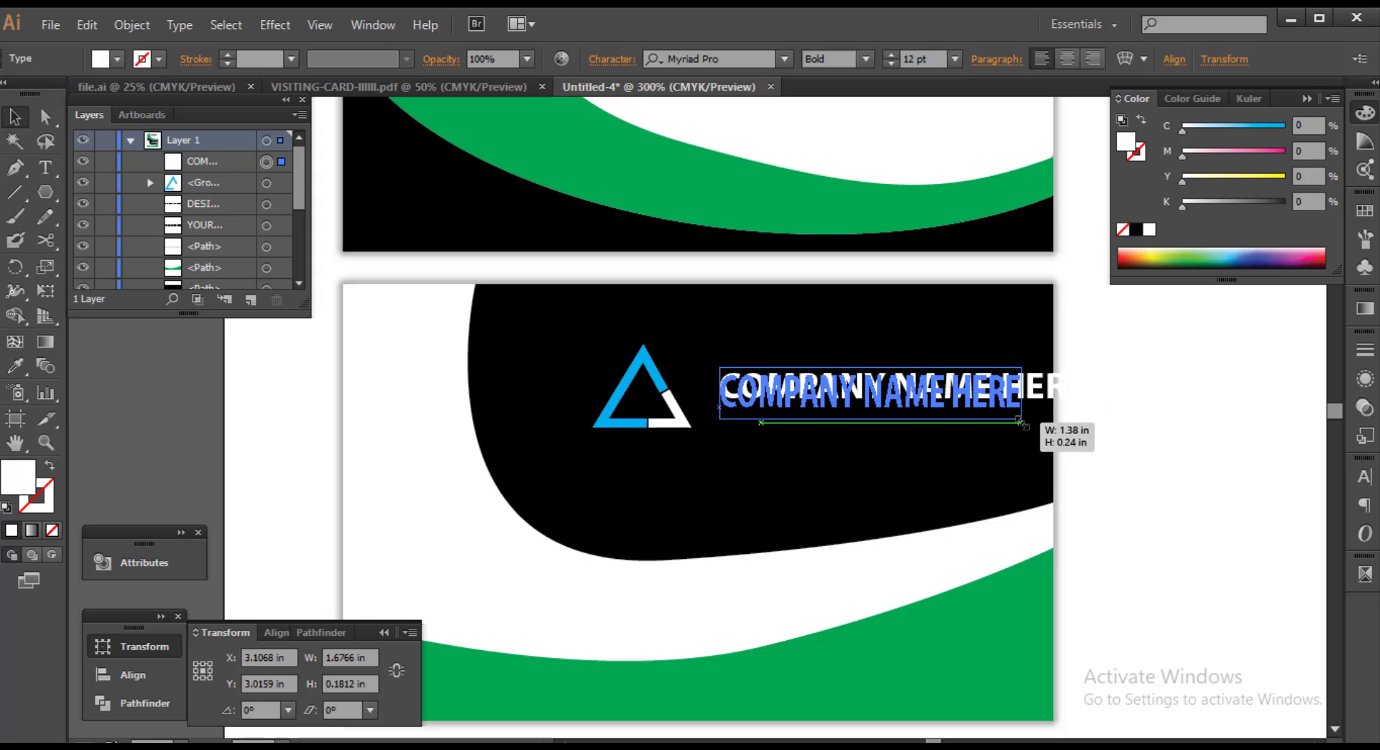
click(1111, 463)
Shift the triangle logo and company name left, and stretch the company name wider
scroll(625, 468, up, 1)
click(394, 480)
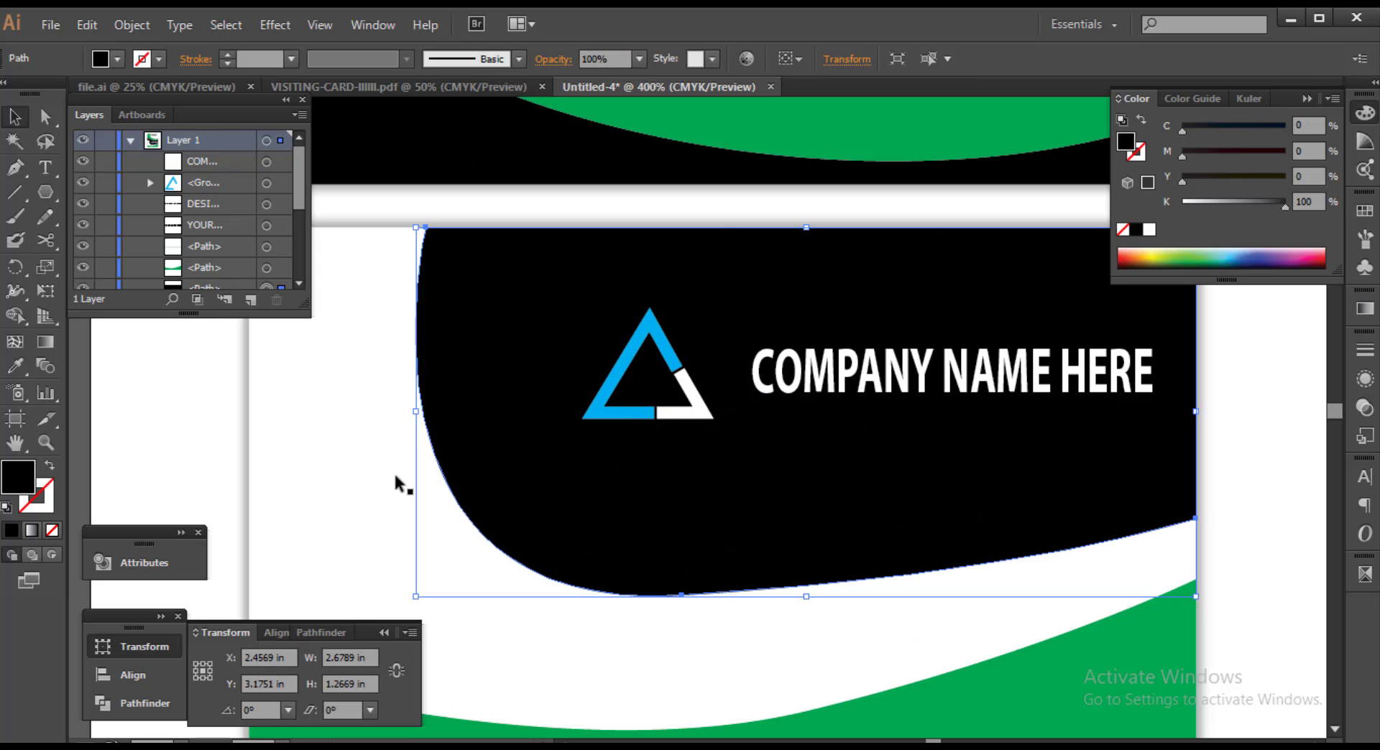
key(ctrl+shift+a)
drag(602, 417, 527, 417)
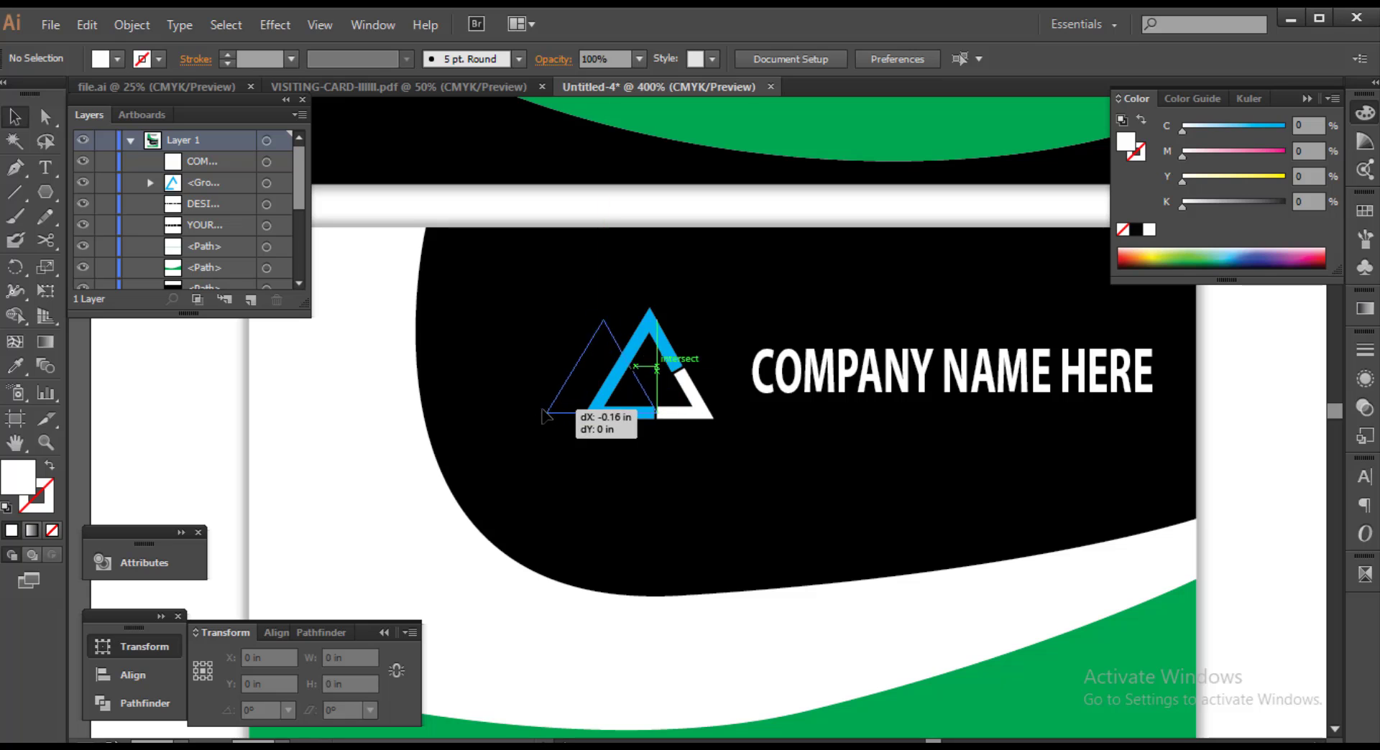
drag(825, 394, 748, 410)
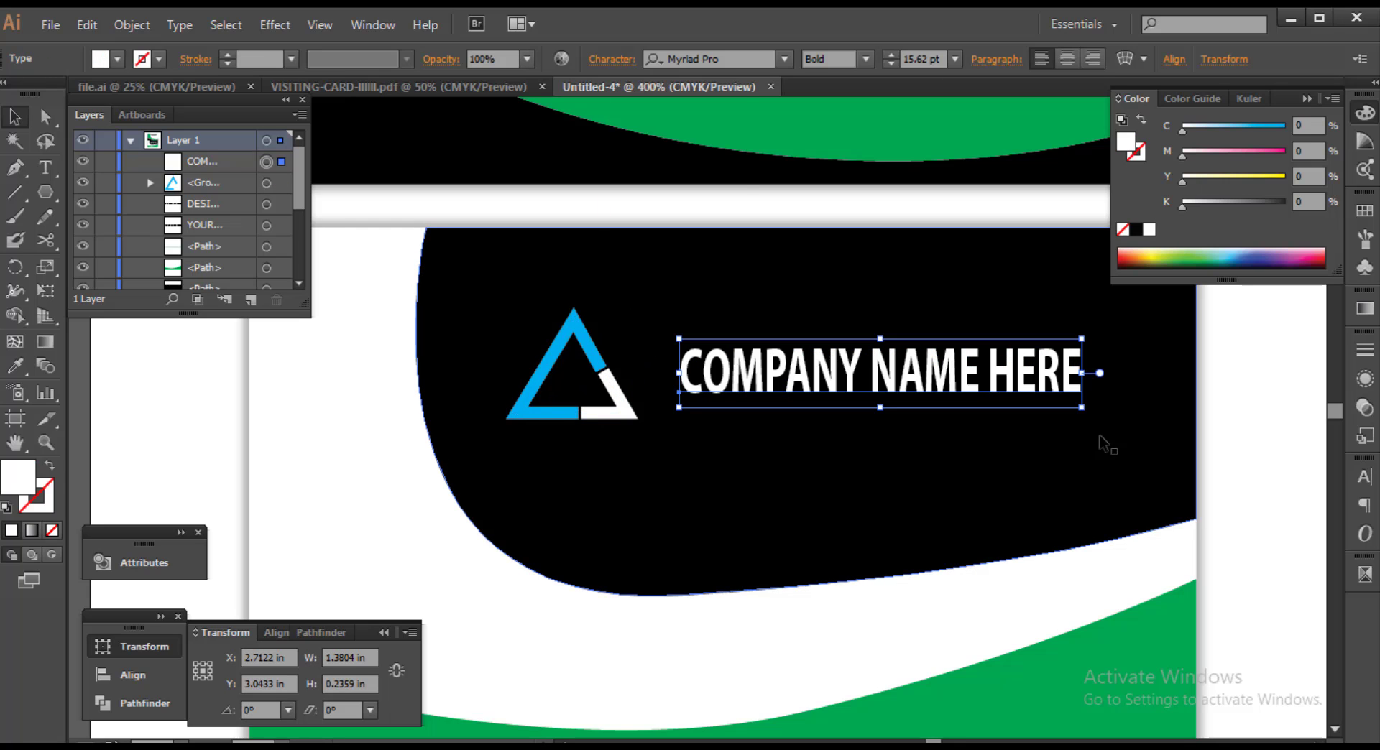
drag(1094, 372, 1147, 375)
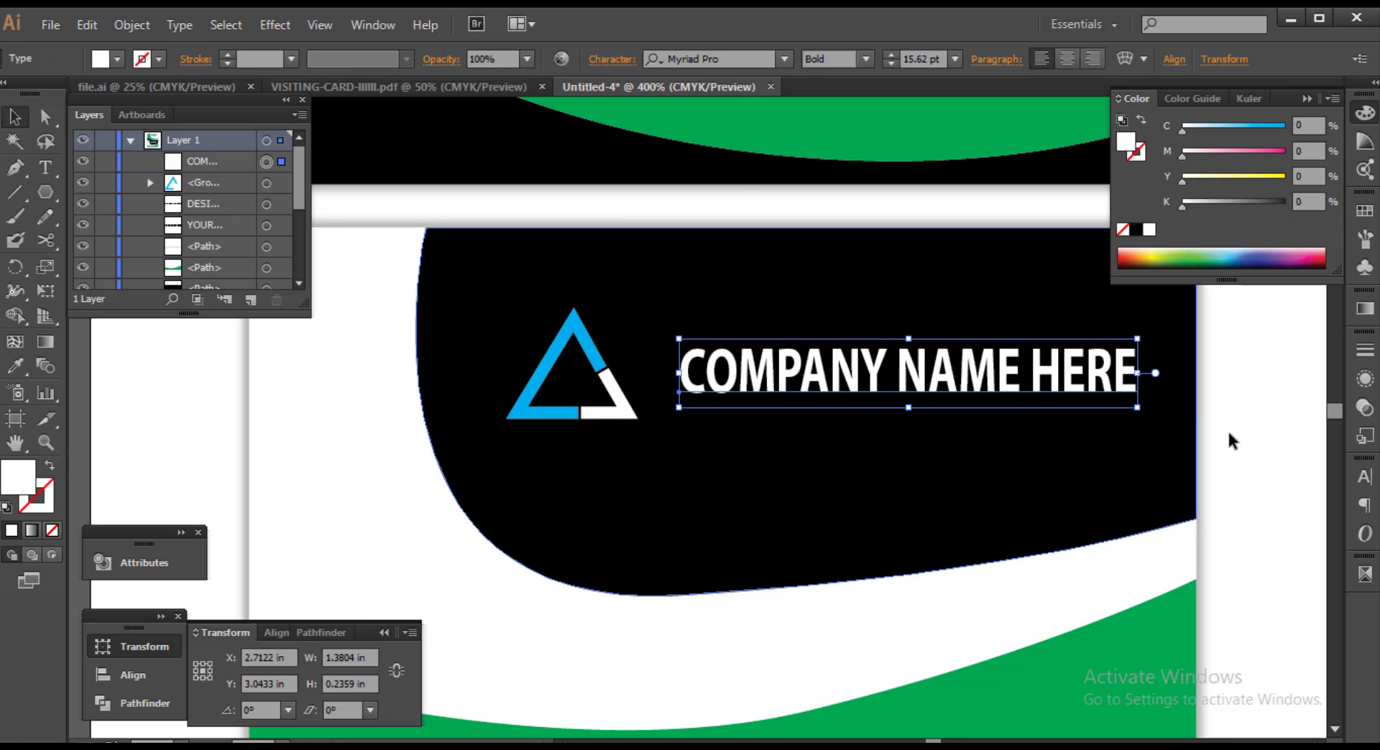
key(ctrl+shift+a)
Start a new slogan text line below the company name
scroll(614, 523, right, 2)
click(58, 166)
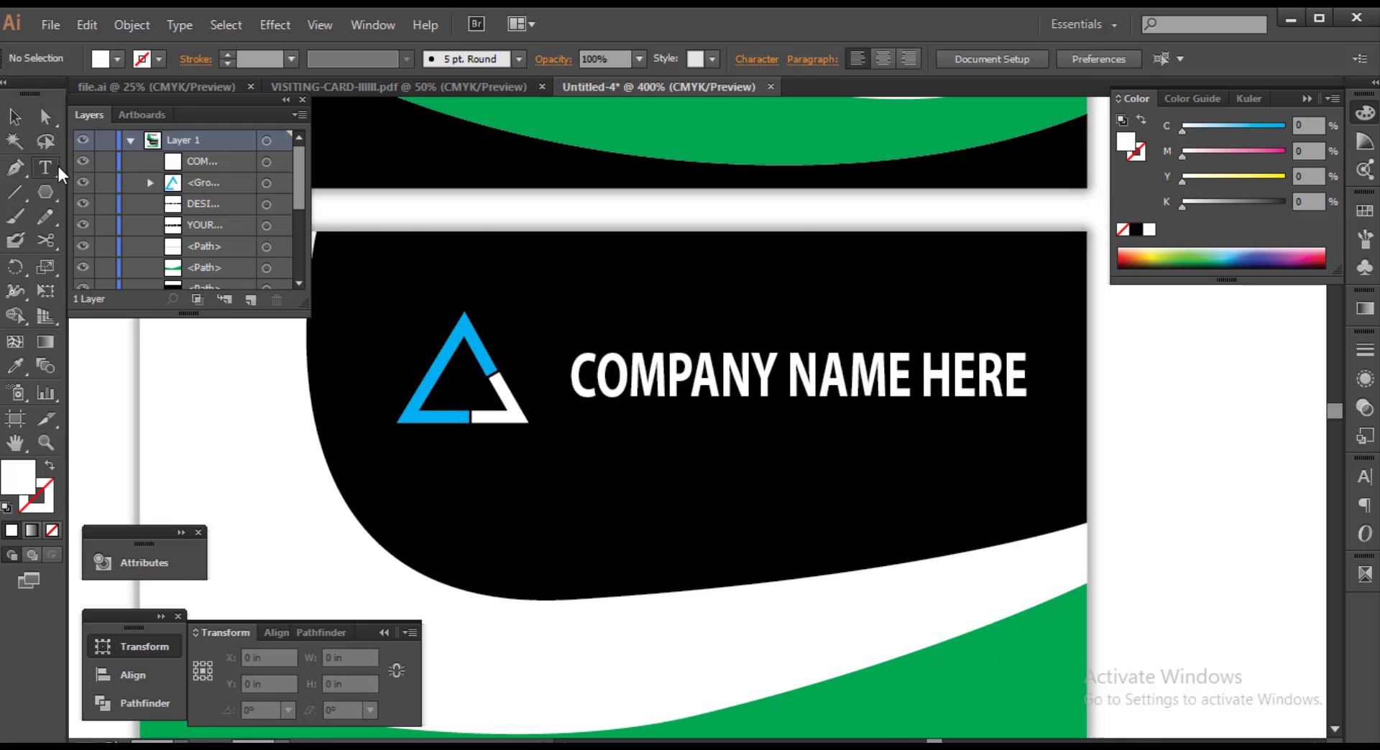
click(660, 541)
text(S)
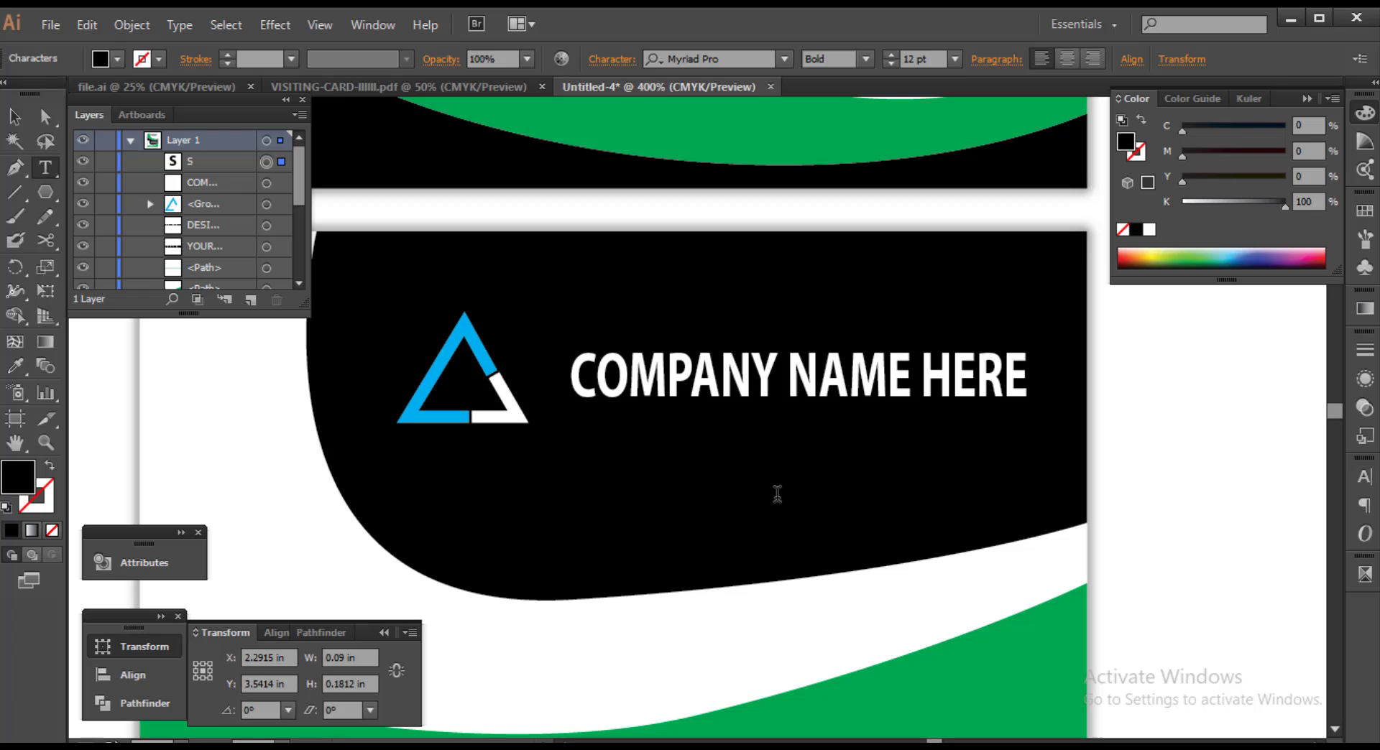
key(Escape)
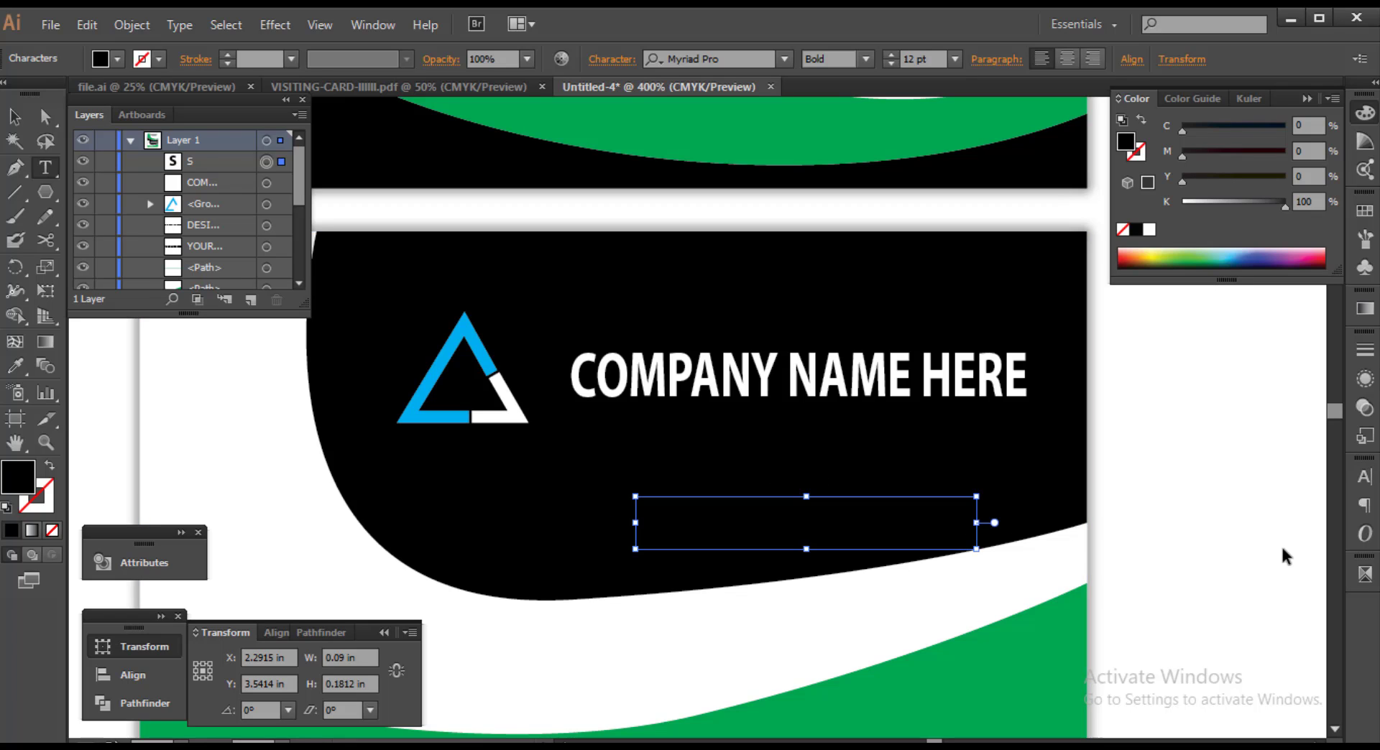
Turn the SOLOGAN HERE text magenta and place it under the company name
key(a)
drag(1192, 205, 1179, 204)
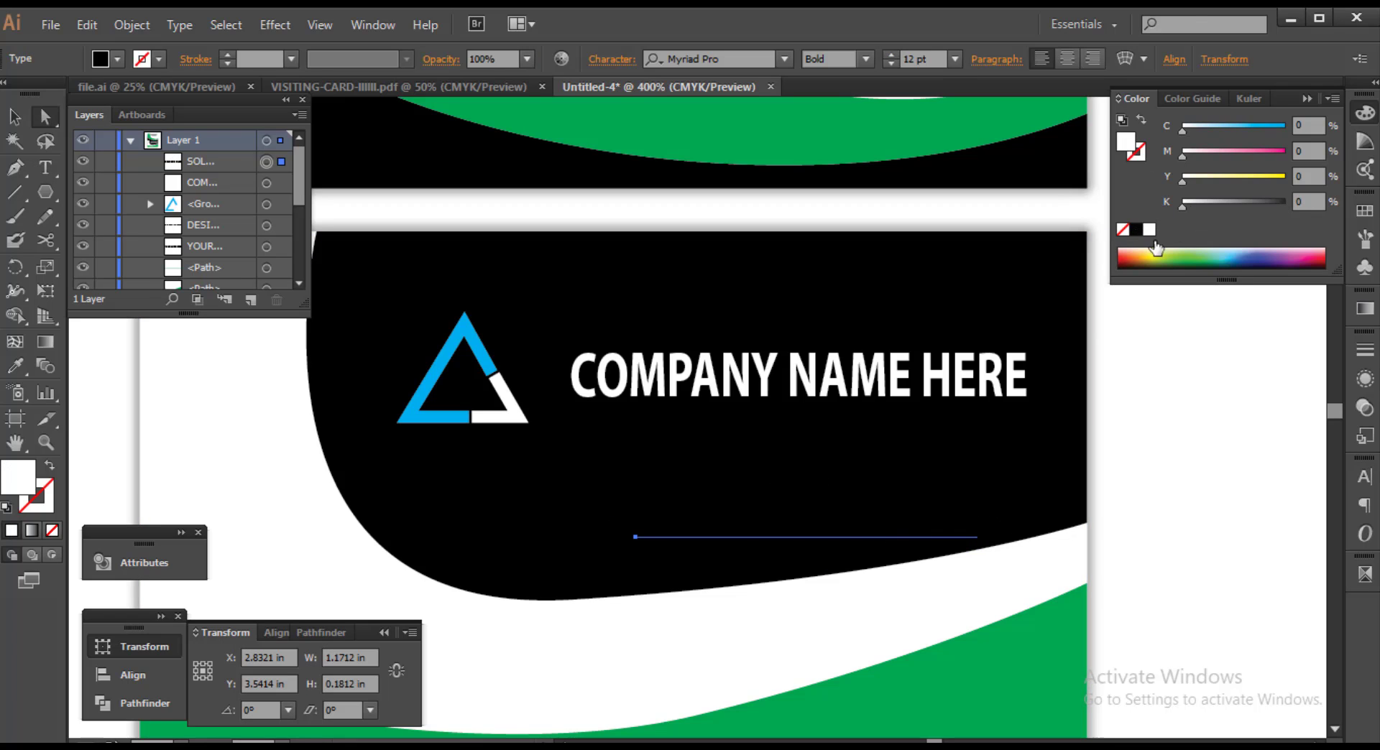
key(v)
mouse_move(953, 531)
mouse_down()
mouse_move(931, 446)
mouse_move(871, 451)
mouse_move(846, 428)
mouse_move(857, 406)
mouse_up()
drag(1183, 151, 1287, 152)
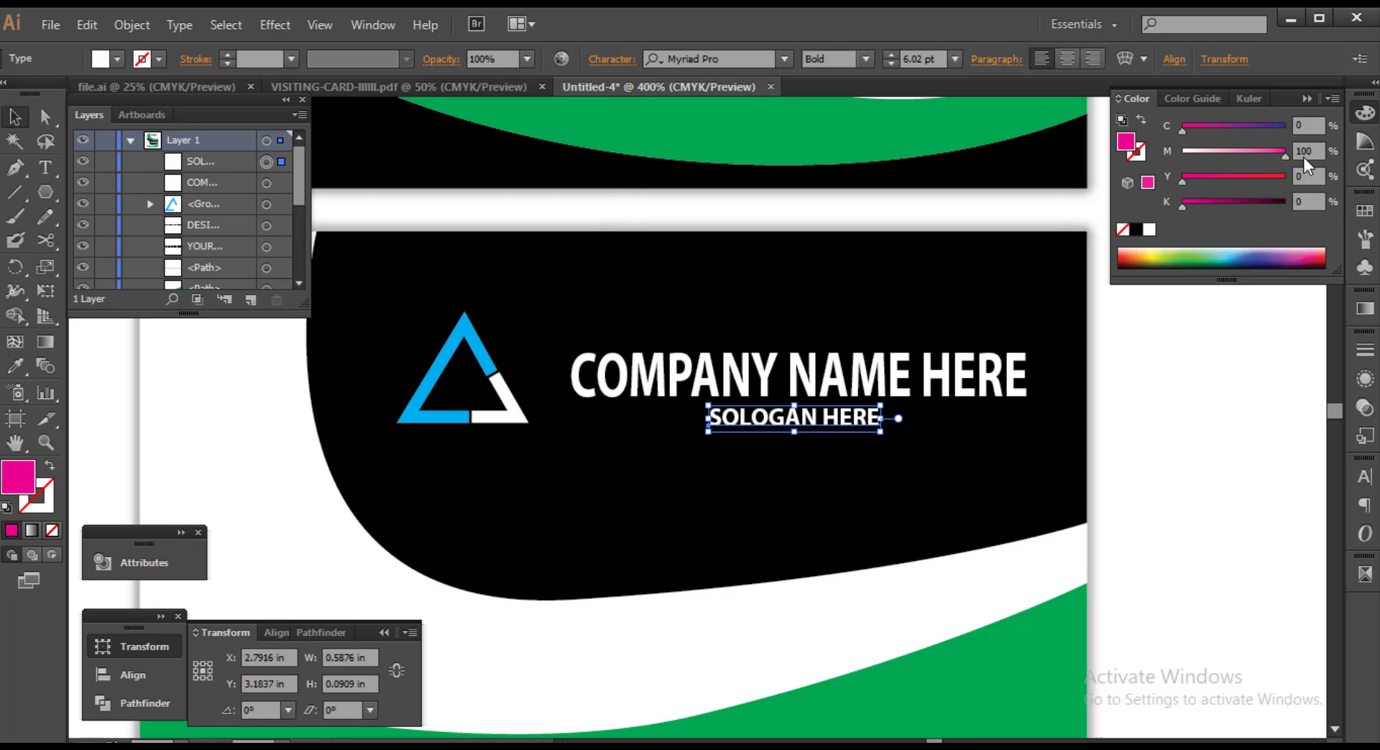
click(1266, 430)
Alt-drag a copy of the slogan above the triangle logo and make it yellow
scroll(1149, 428, down, 1)
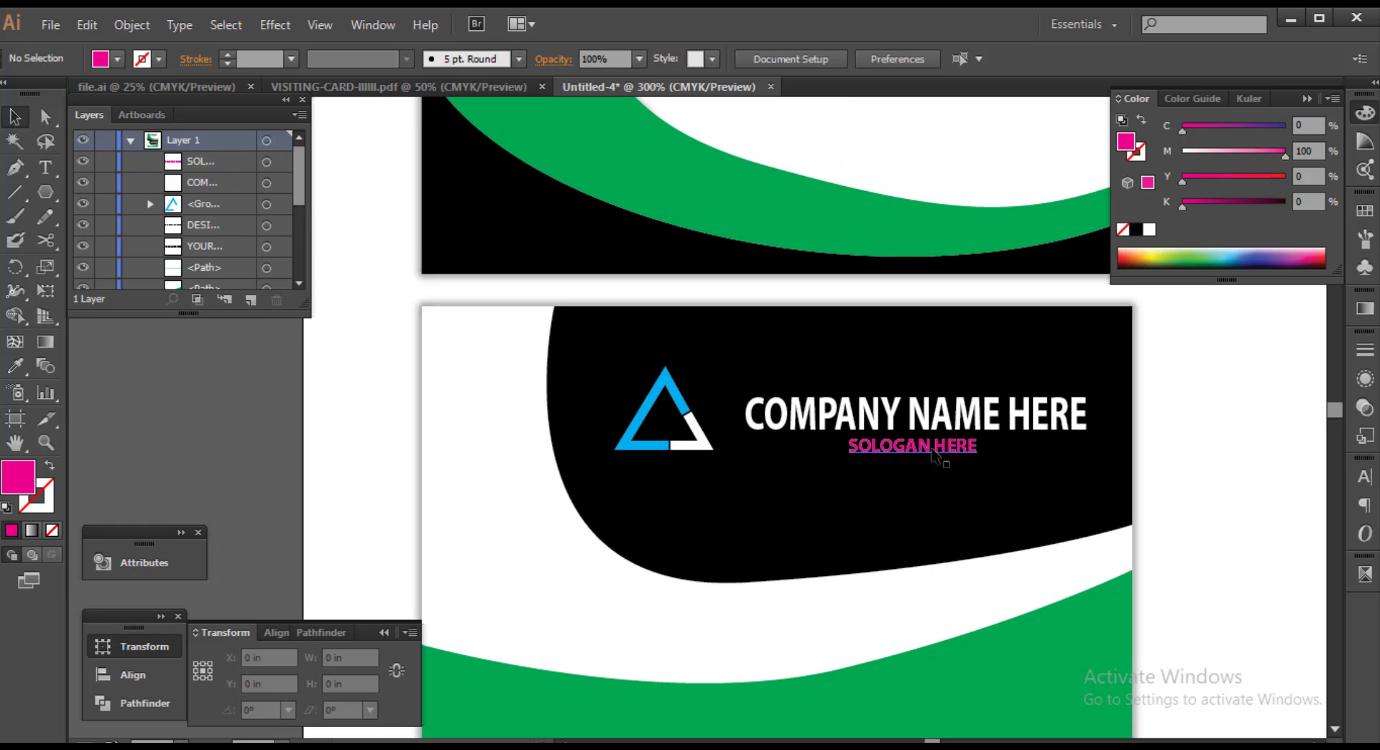
alt+drag(933, 454, 684, 362)
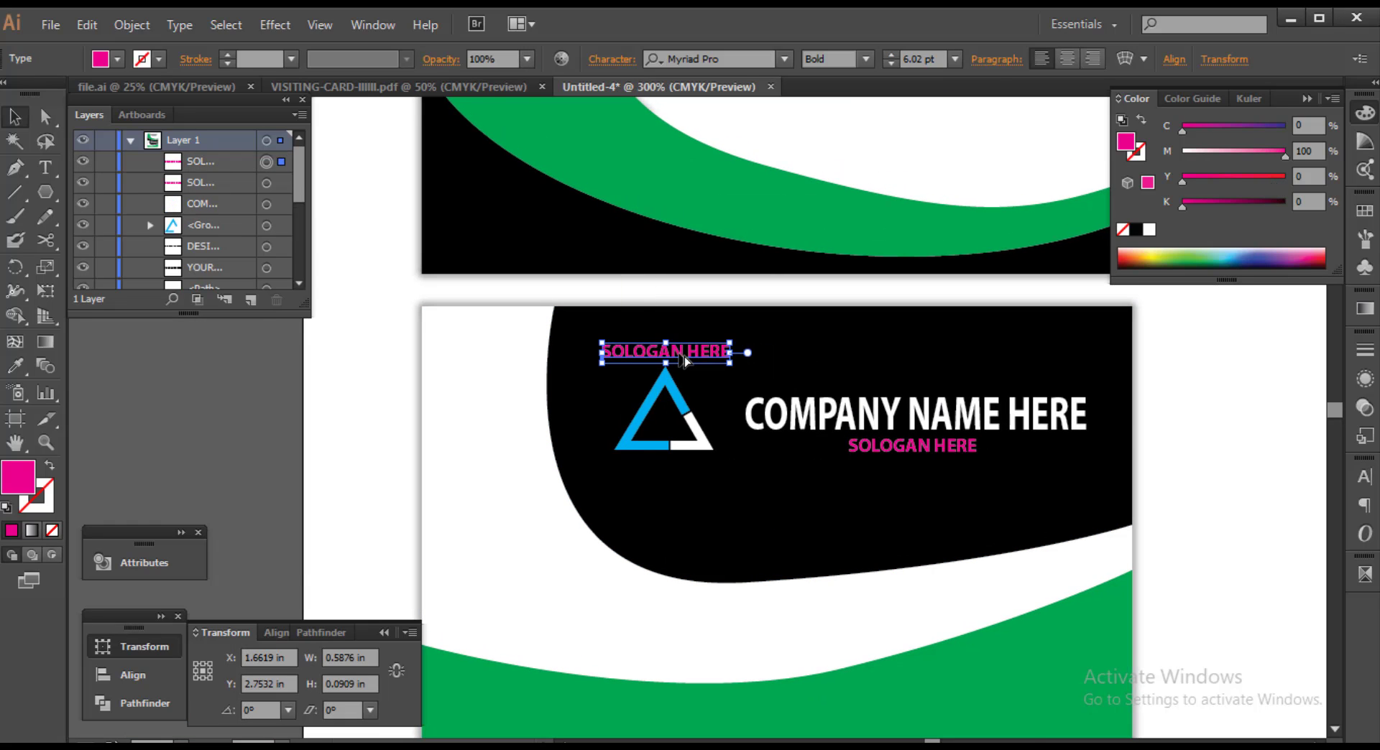
scroll(684, 362, up, 1)
click(1135, 229)
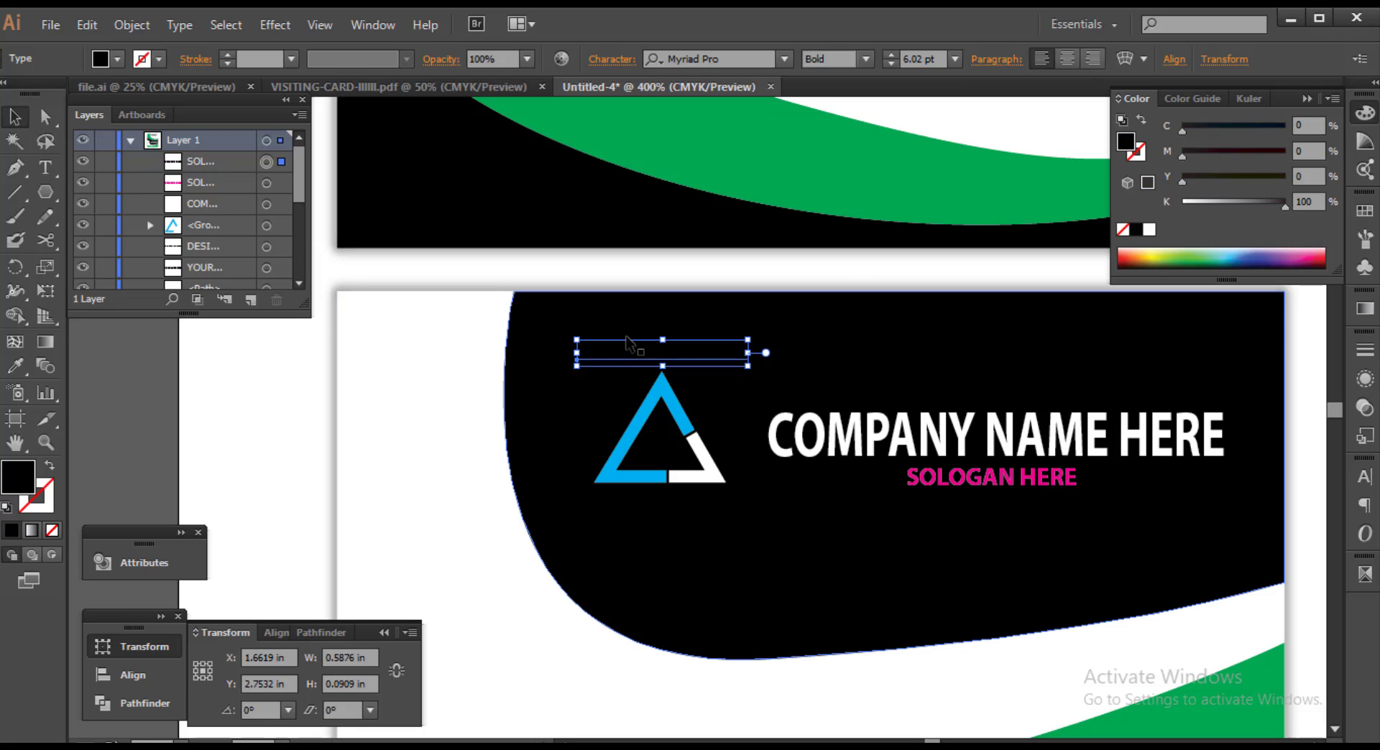
click(1149, 229)
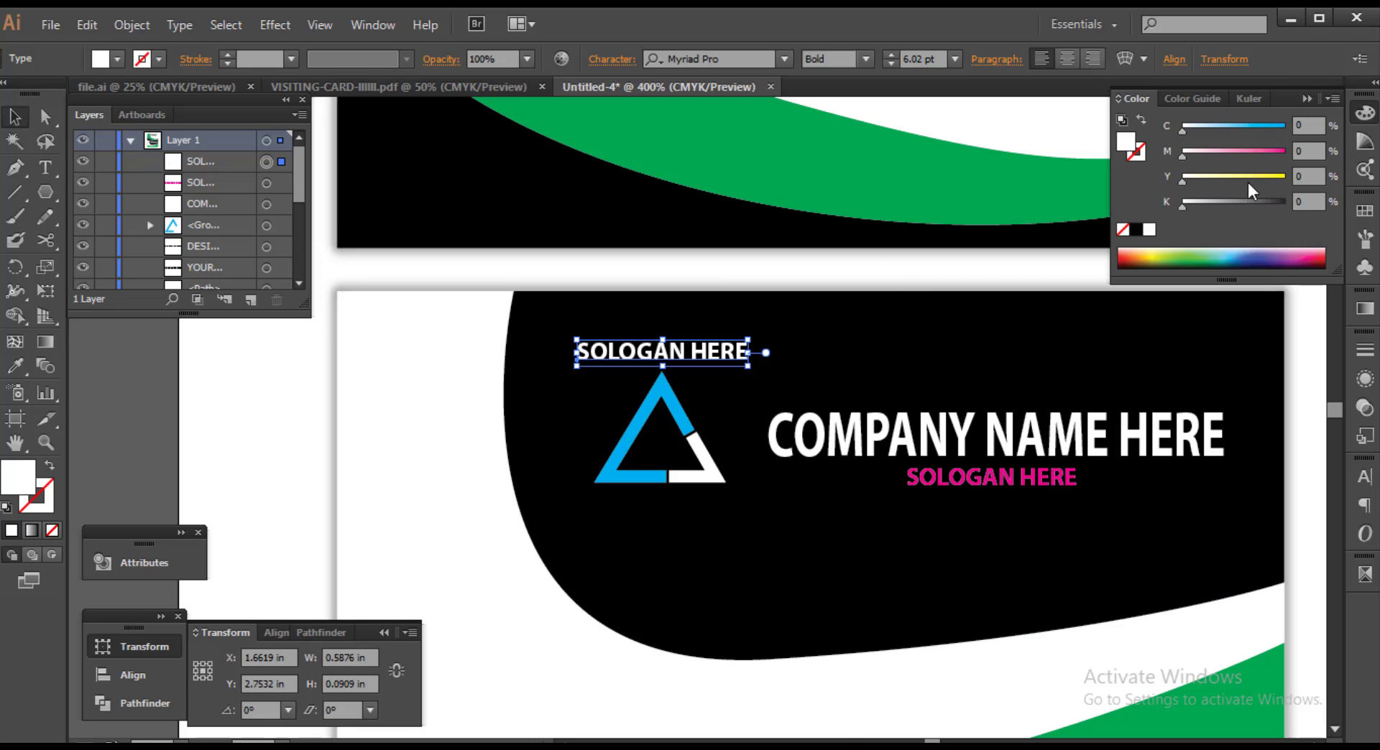
drag(1251, 180, 1285, 179)
Retype the yellow copy as LOGO HERE and move it below the triangle logo
key(t)
click(628, 351)
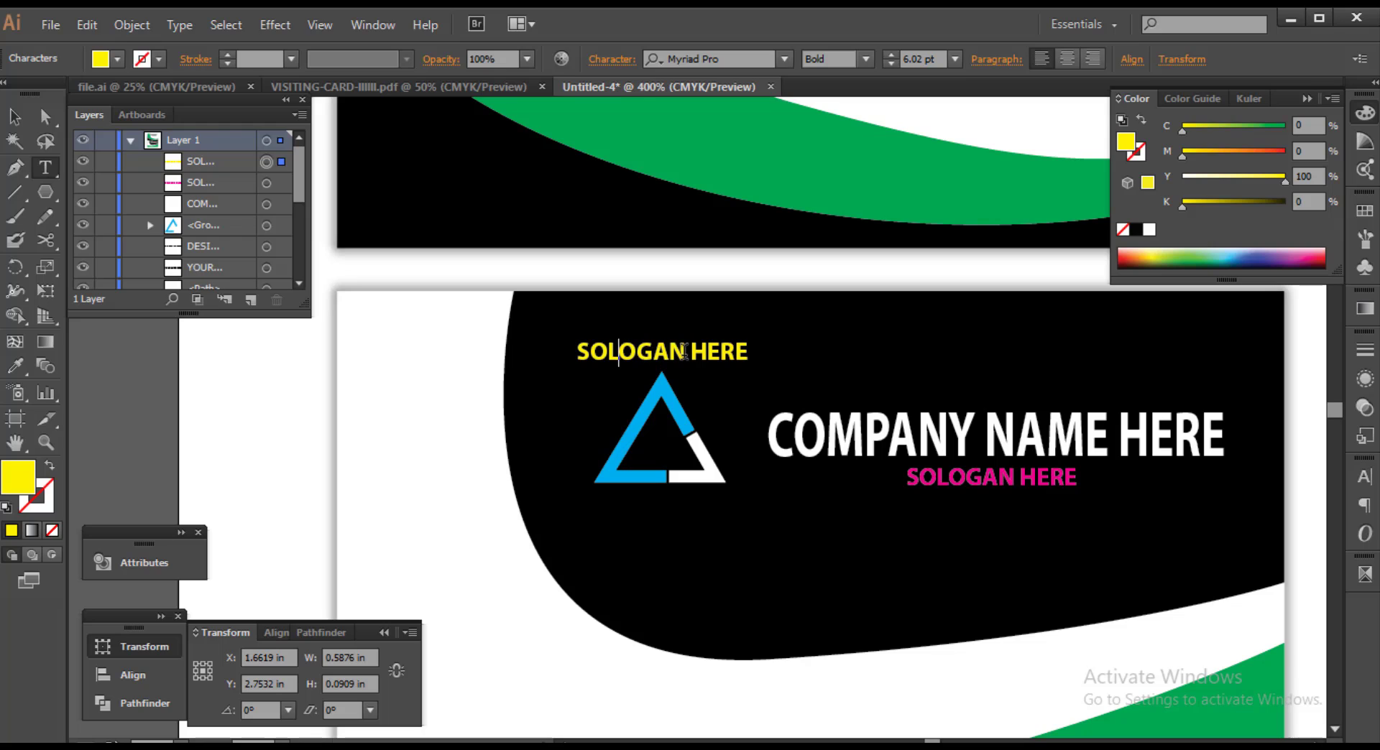
drag(684, 350, 550, 338)
text(LO)
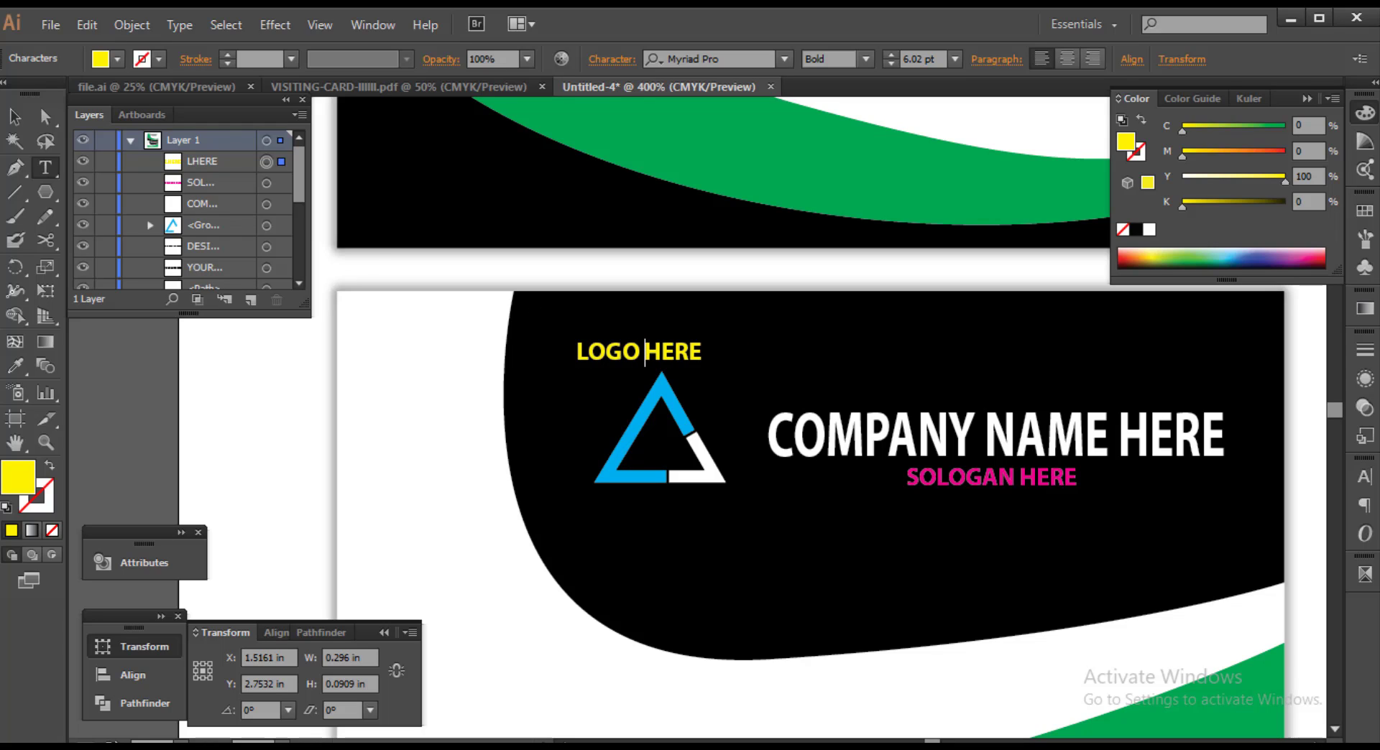
click(15, 116)
click(668, 352)
drag(670, 356, 668, 510)
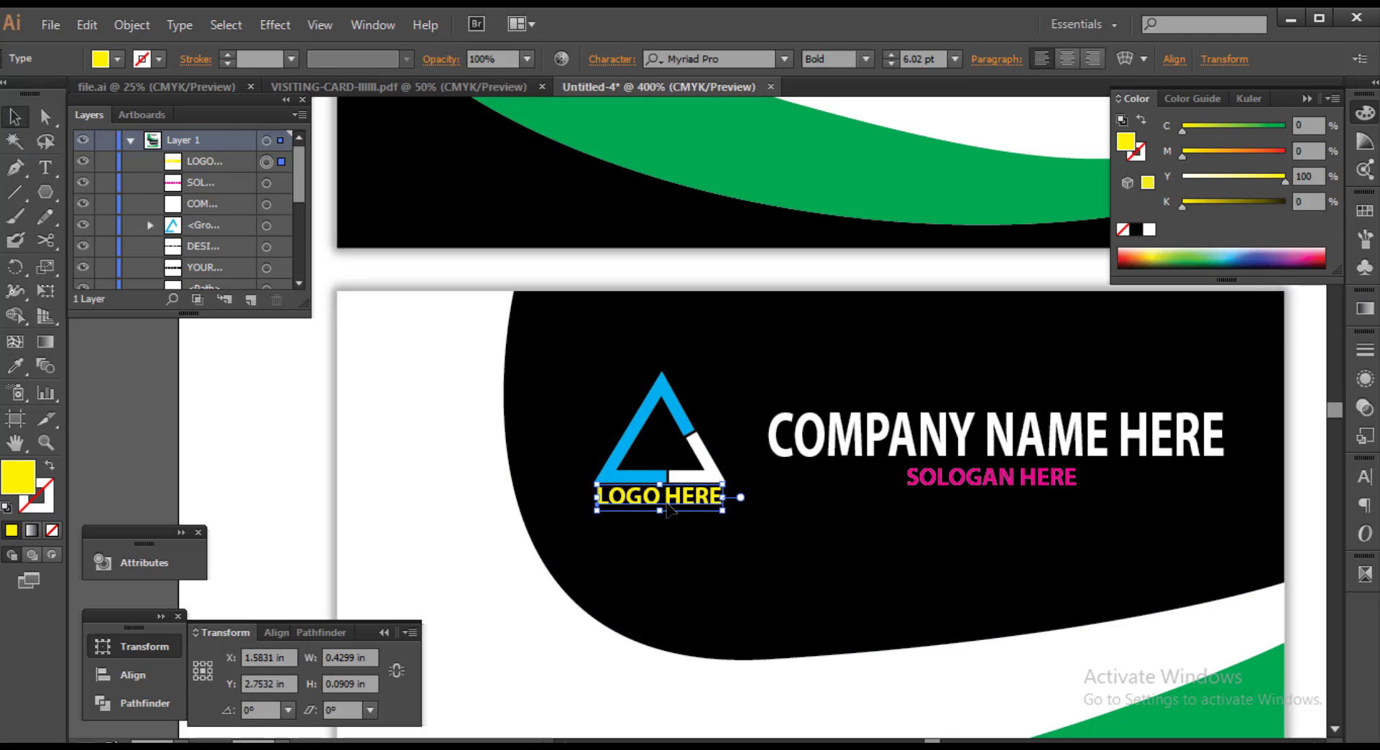
key(ctrl+minus)
key(ctrl+minus)
click(1063, 546)
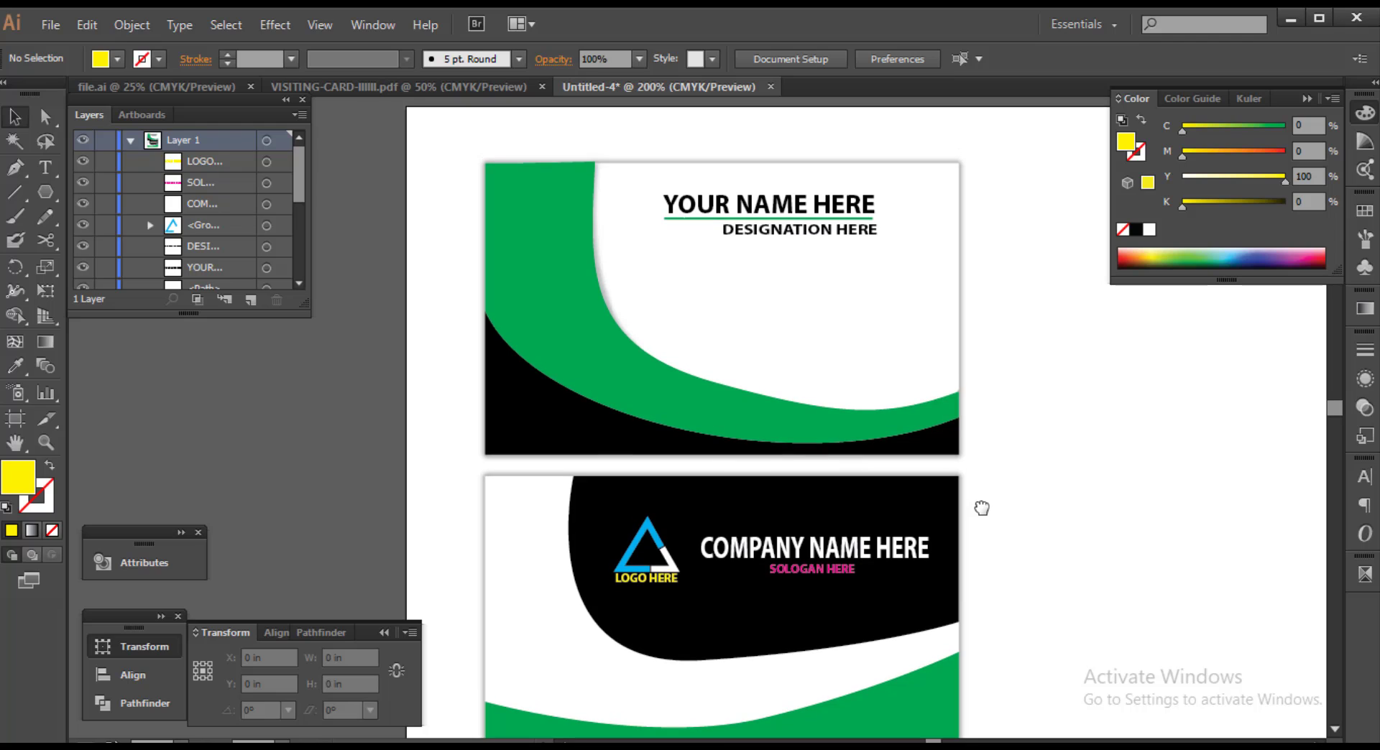
Copy the black contact-info panel from the visiting card PDF into Untitled-4 beside the cards
click(342, 90)
drag(1102, 480, 1028, 375)
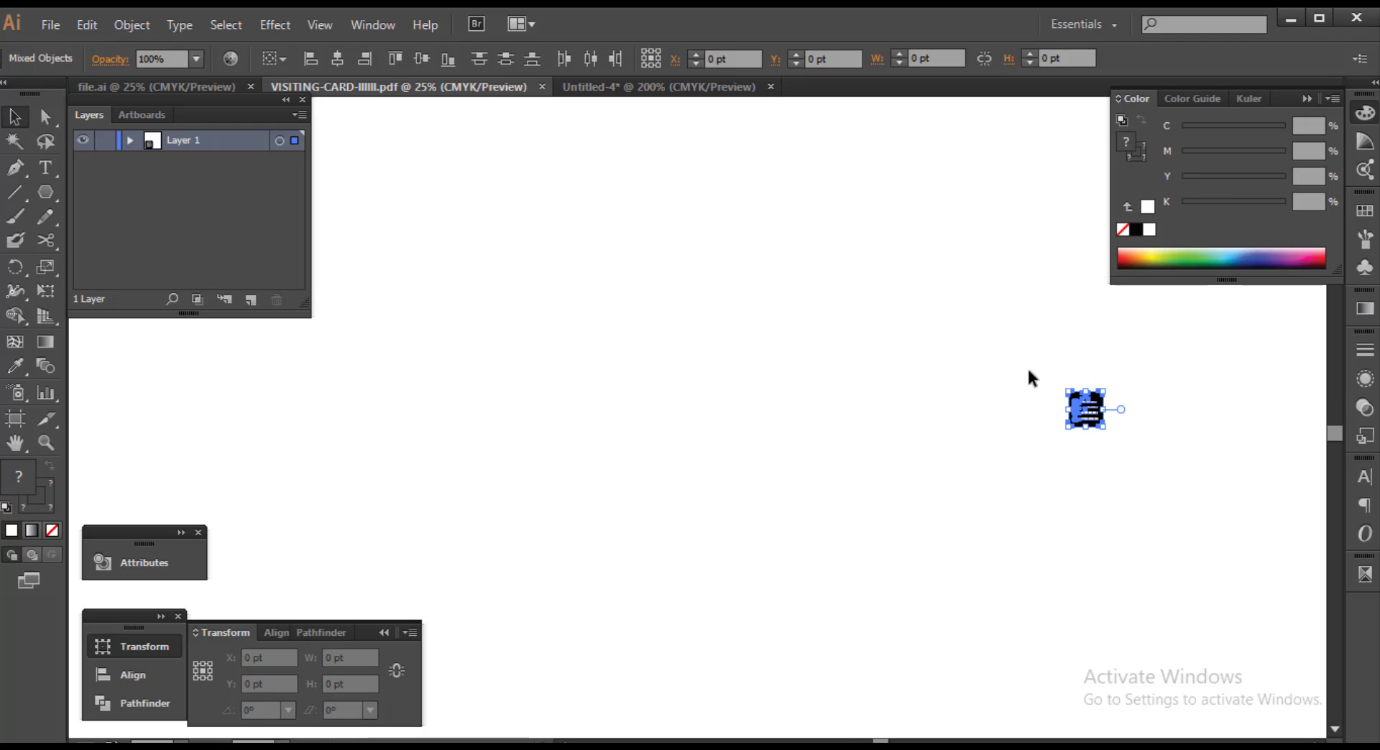
click(432, 176)
click(584, 86)
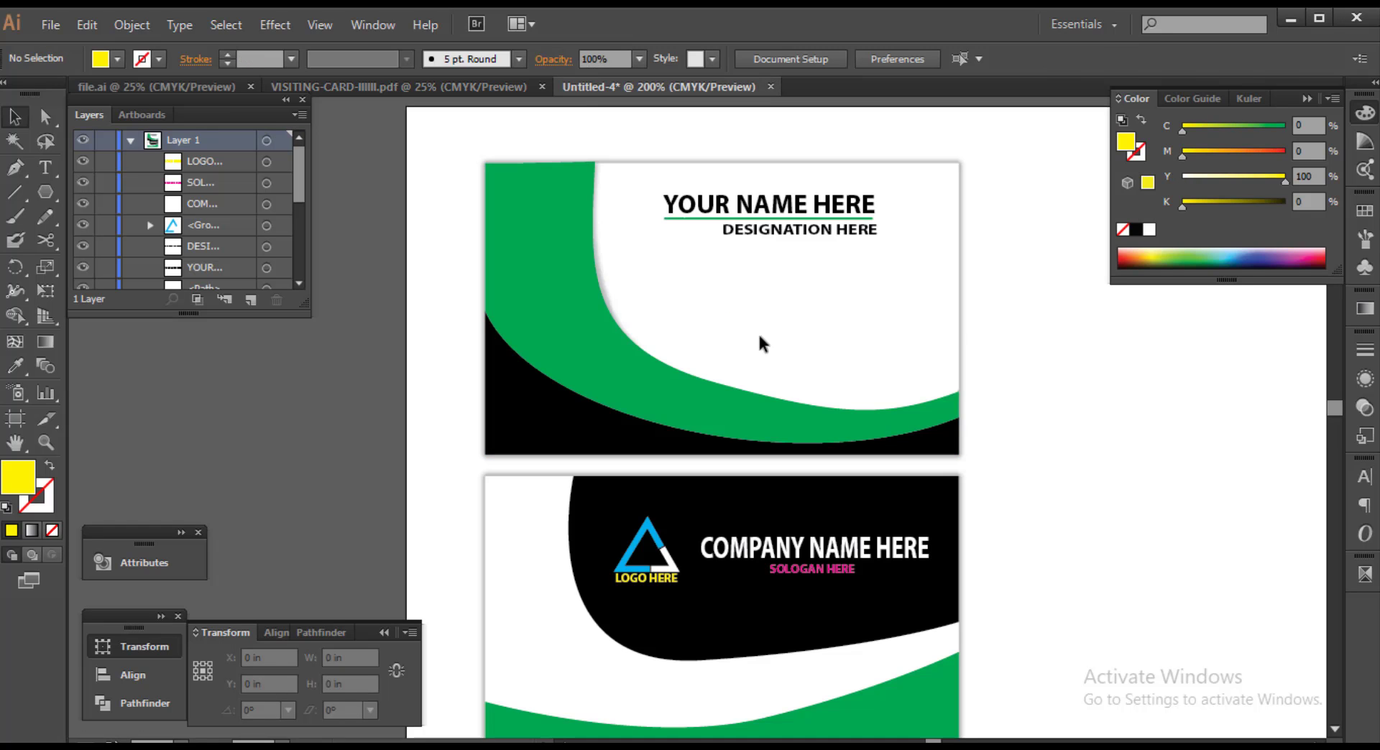
key(ctrl+f)
scroll(881, 389, down, 1)
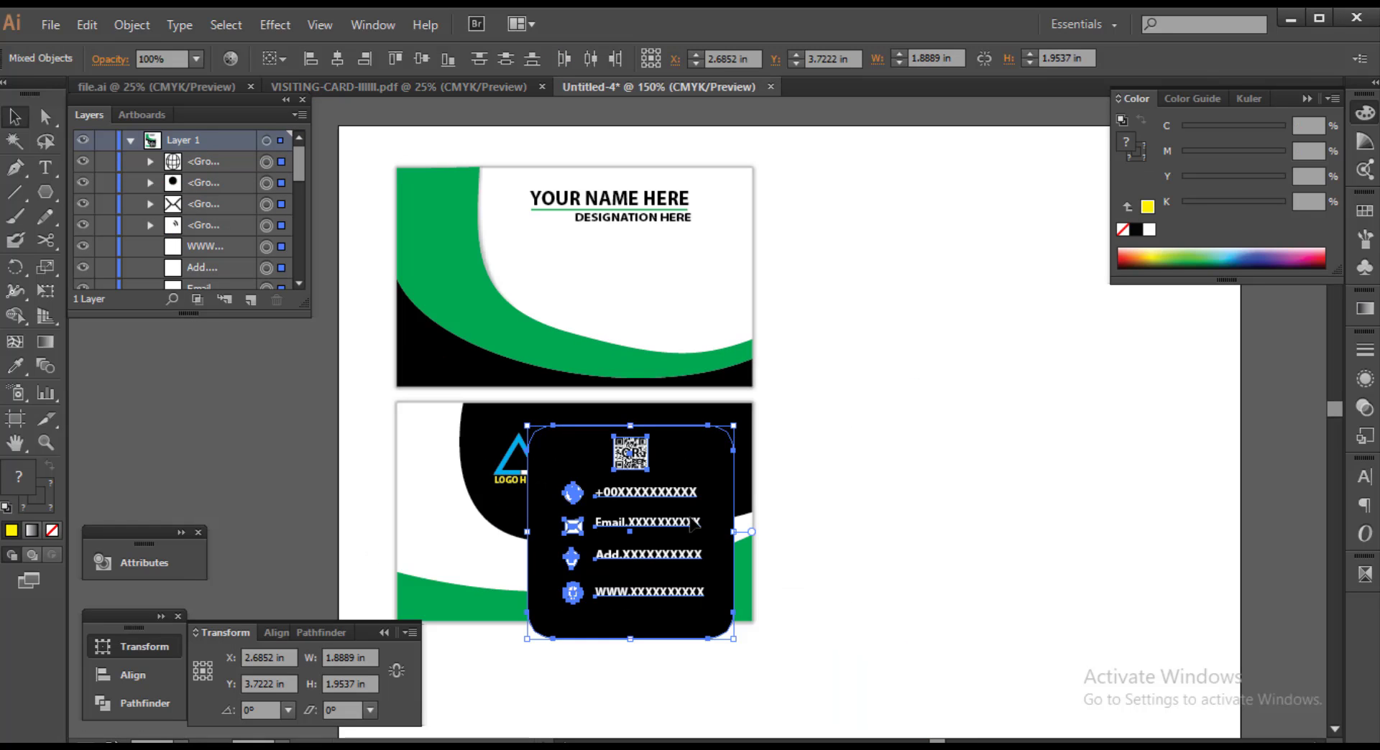
drag(686, 519, 920, 327)
key(ctrl+shift+a)
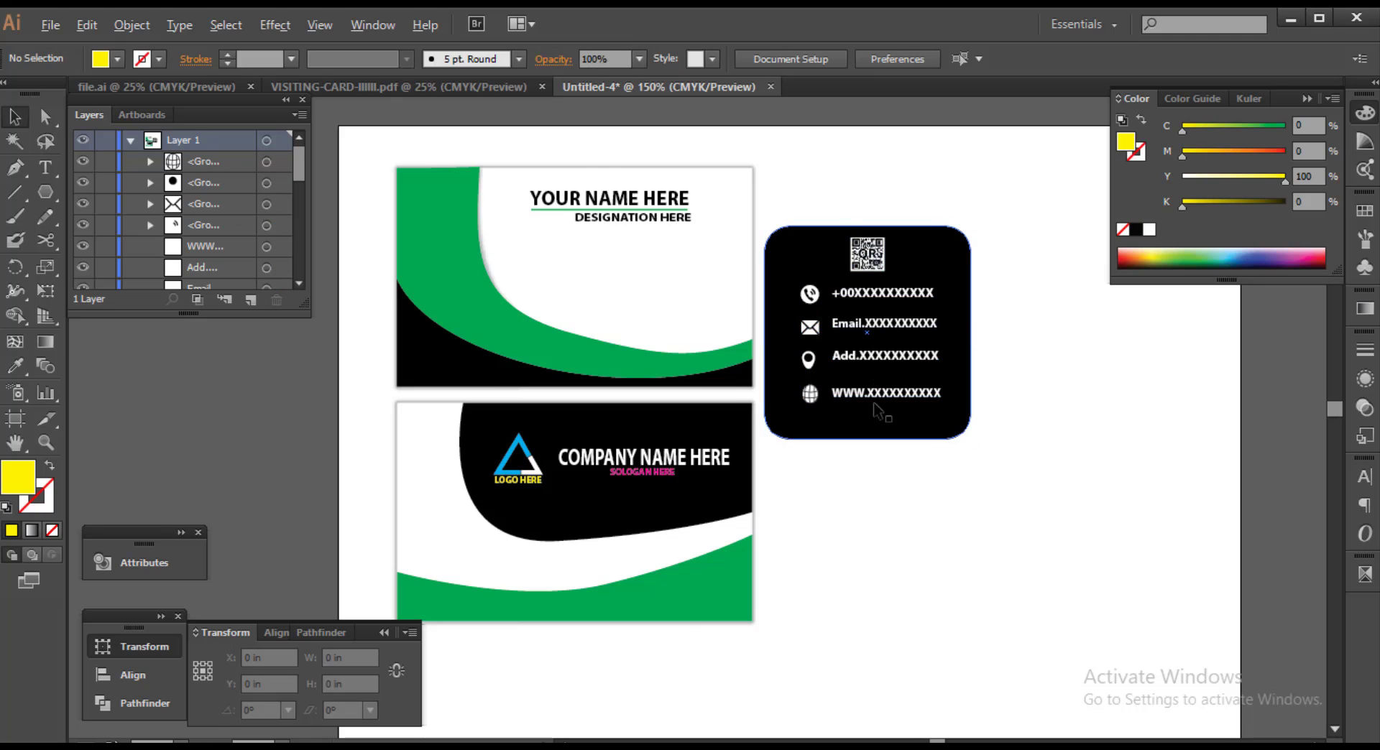
scroll(878, 413, up, 1)
mouse_move(878, 483)
mouse_down()
mouse_move(998, 509)
mouse_move(976, 487)
mouse_up()
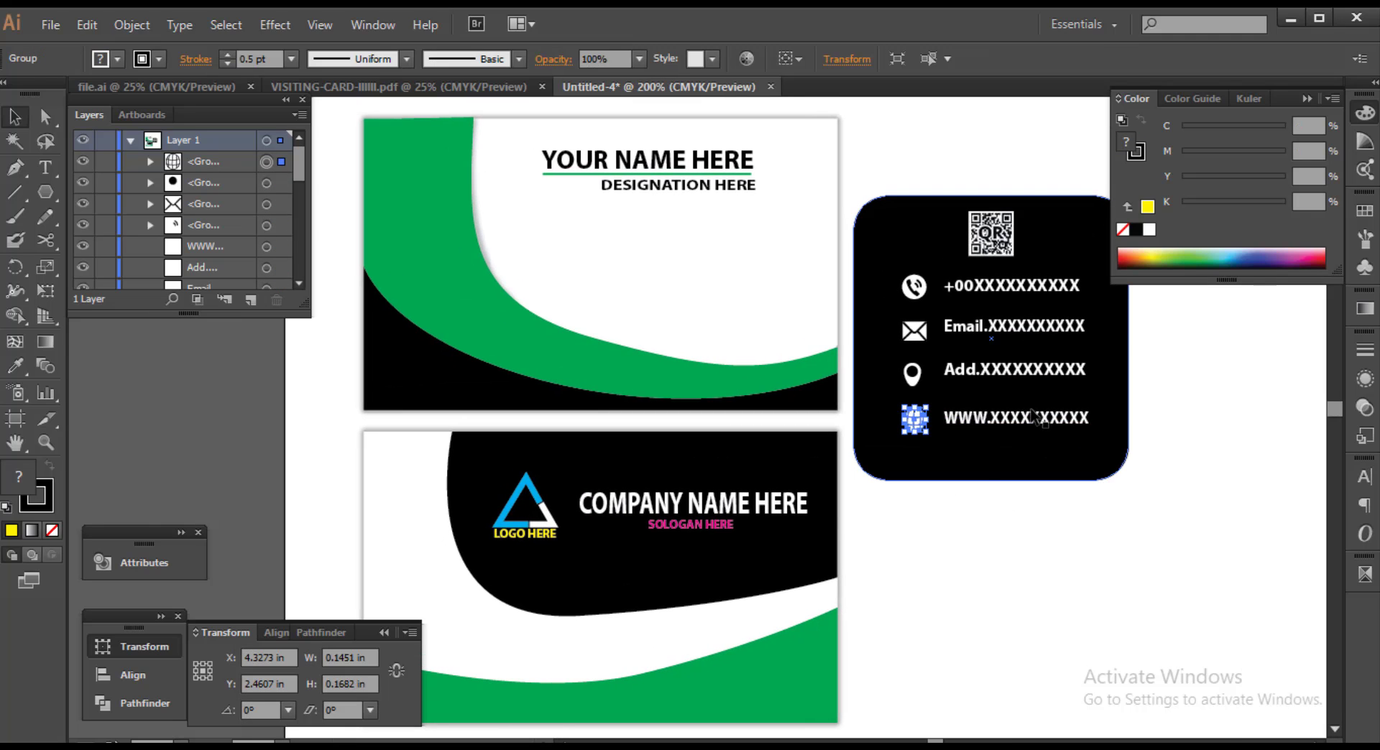
Move the globe icon and WWW website line onto the back card's green band
drag(915, 419, 790, 584)
key(ctrl+z)
scroll(1032, 584, down, 2)
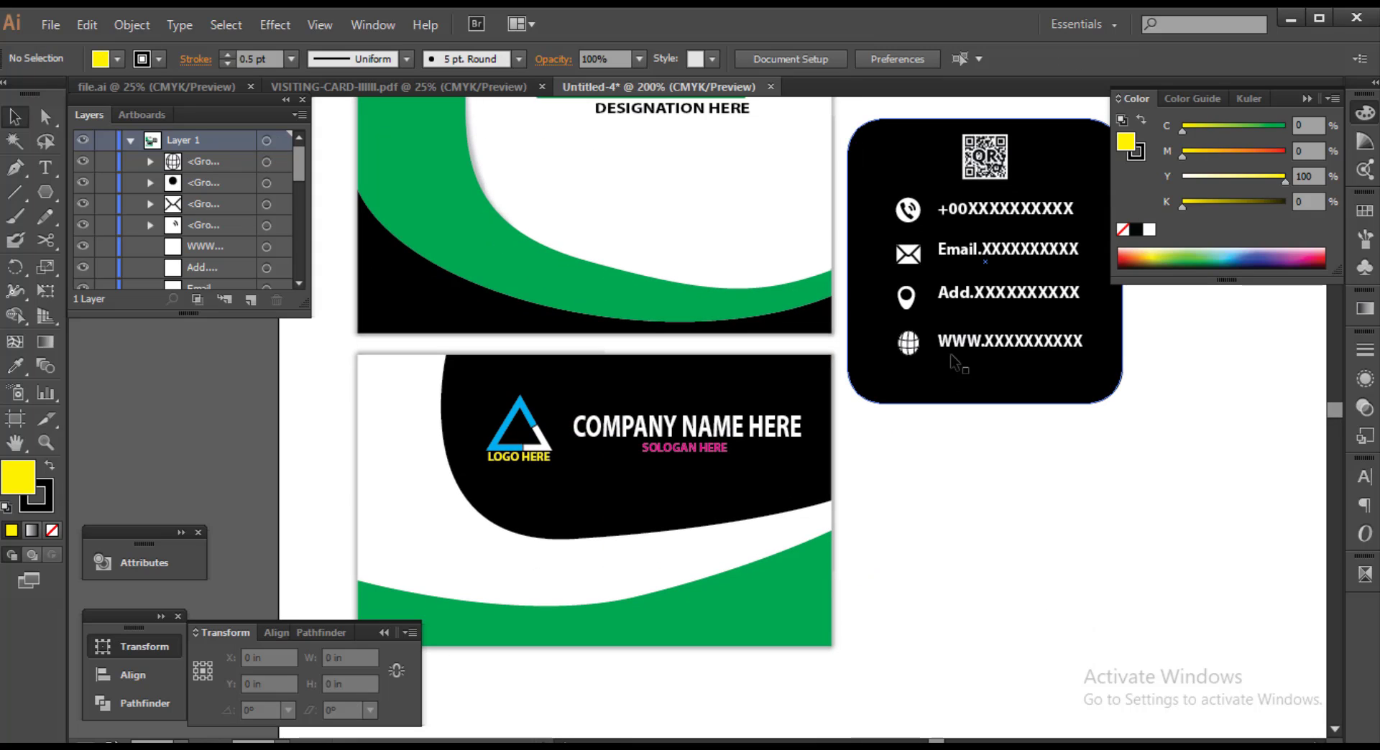
click(959, 344)
drag(895, 365, 533, 639)
Move the website text left beside the globe icon
click(916, 592)
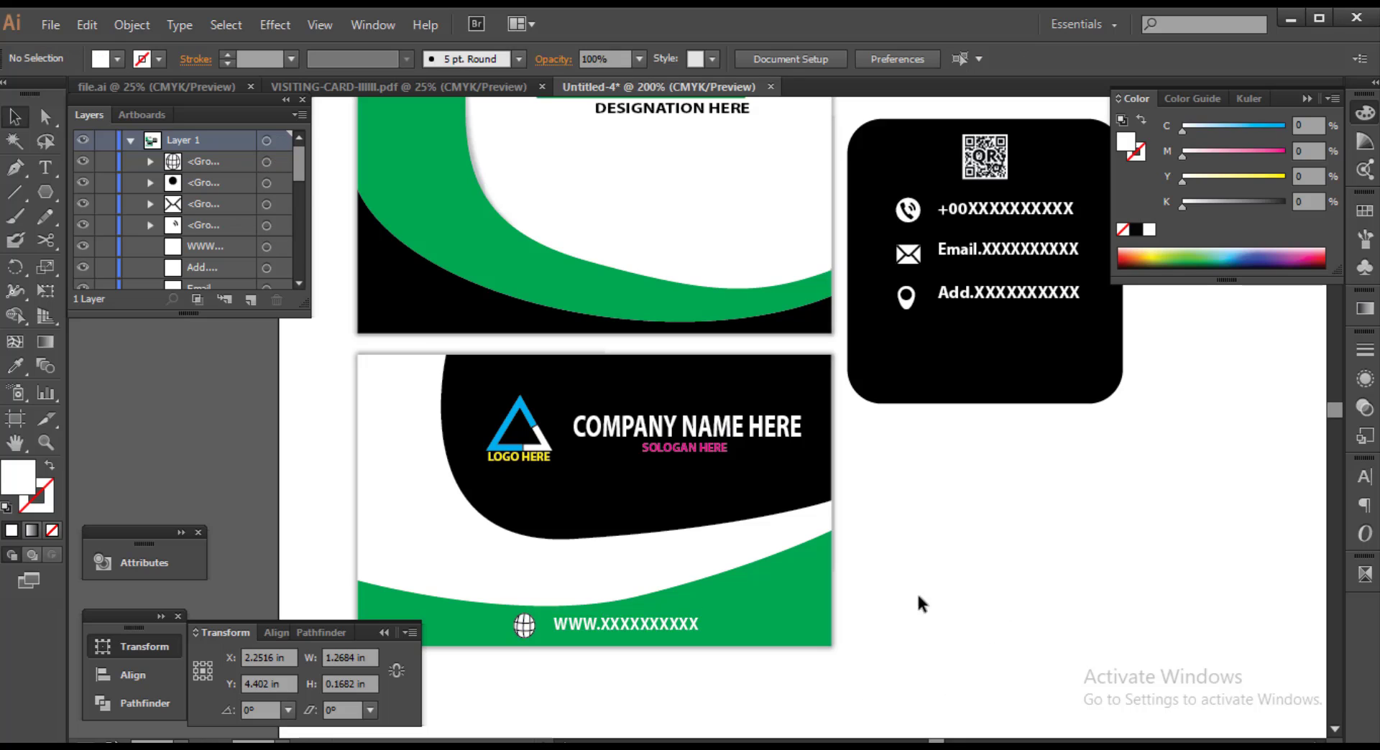
scroll(520, 665, up, 2)
scroll(520, 665, up, 1)
drag(662, 545, 631, 550)
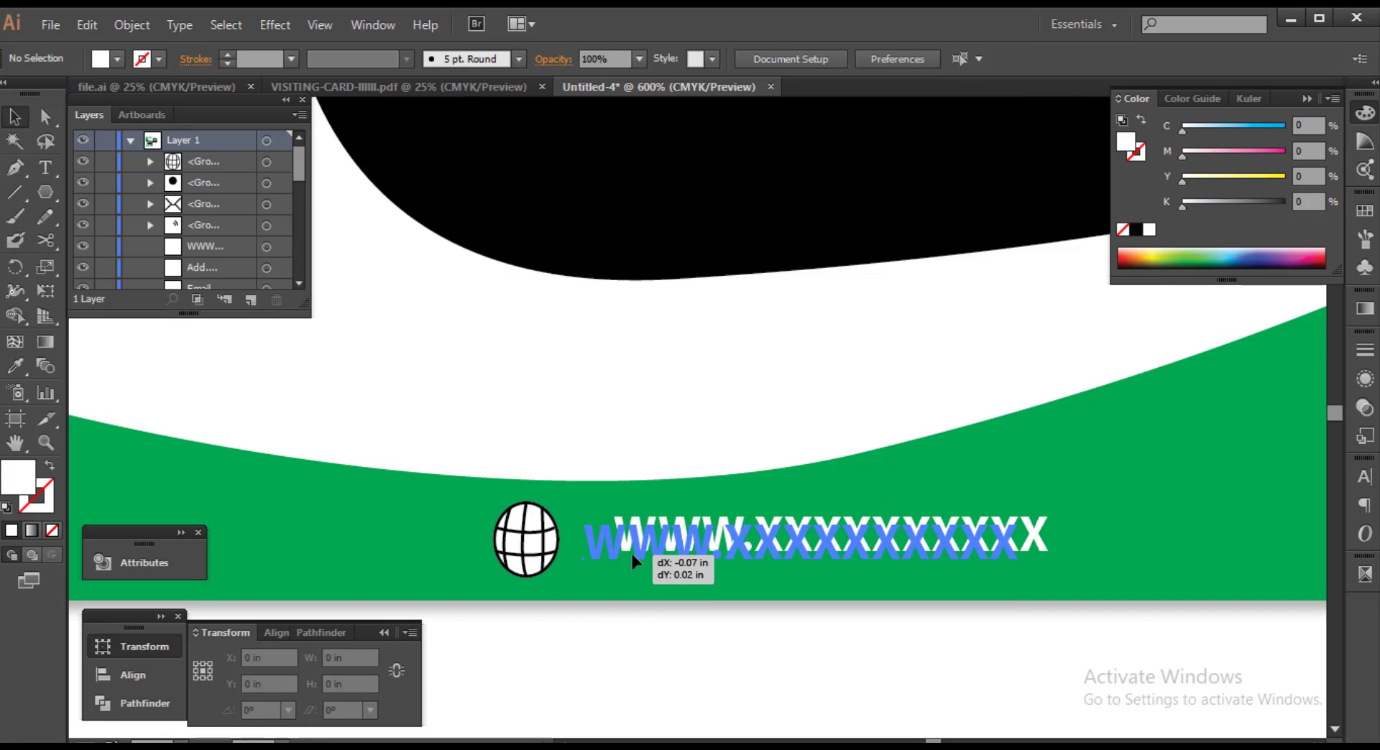
Make the address and email contact lines black
scroll(636, 585, down, 3)
scroll(636, 585, down, 3)
click(1007, 557)
scroll(931, 640, up, 1)
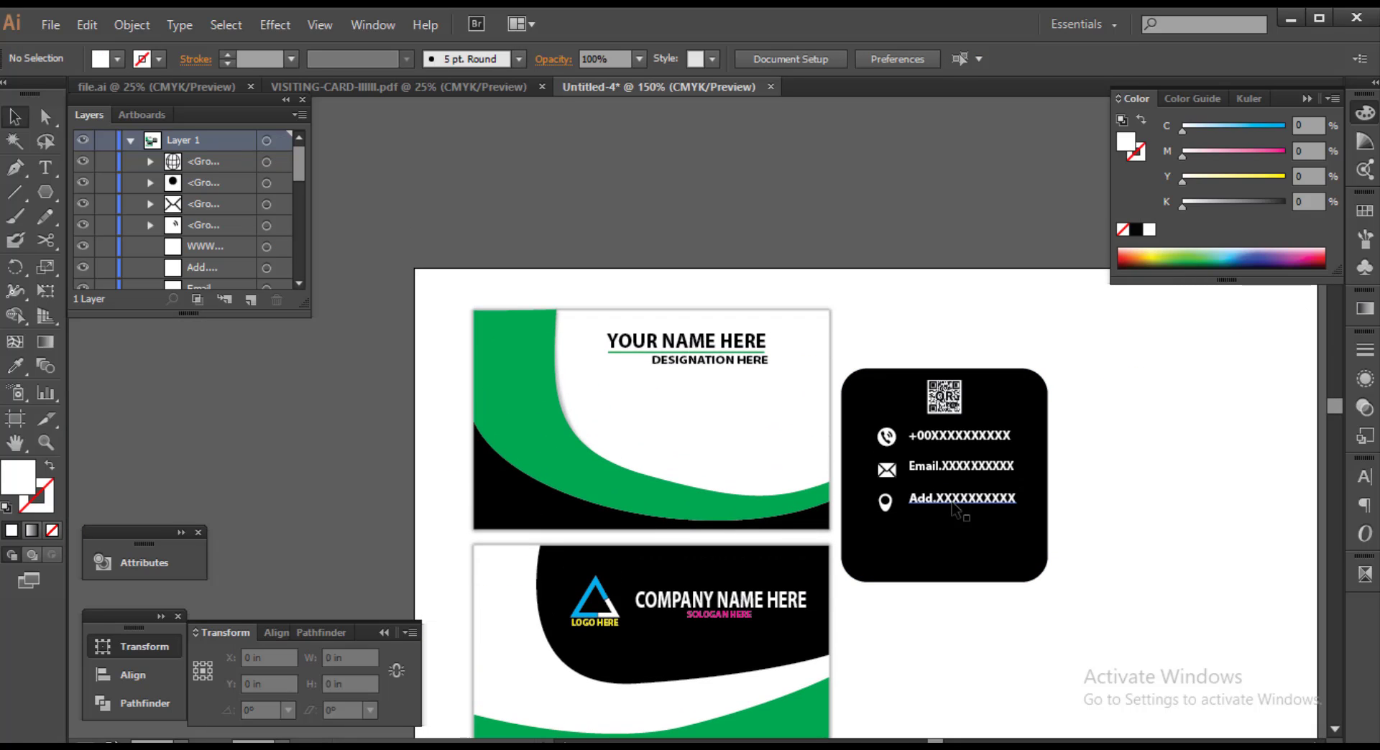
click(961, 498)
shift+click(957, 468)
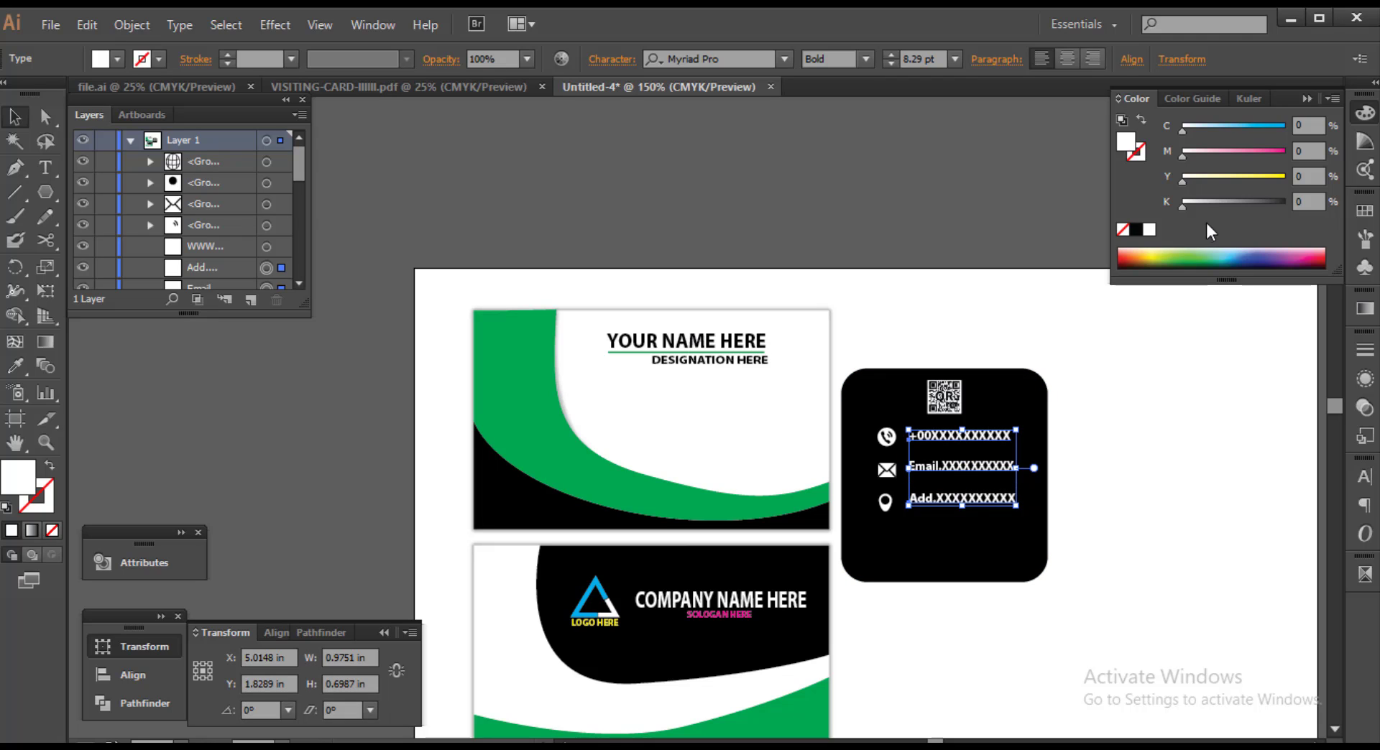
click(1136, 229)
key(ctrl+shift+a)
Color the phone, envelope and location-pin icons with the swoosh's green via Eyedropper
key(a)
scroll(910, 474, up, 2)
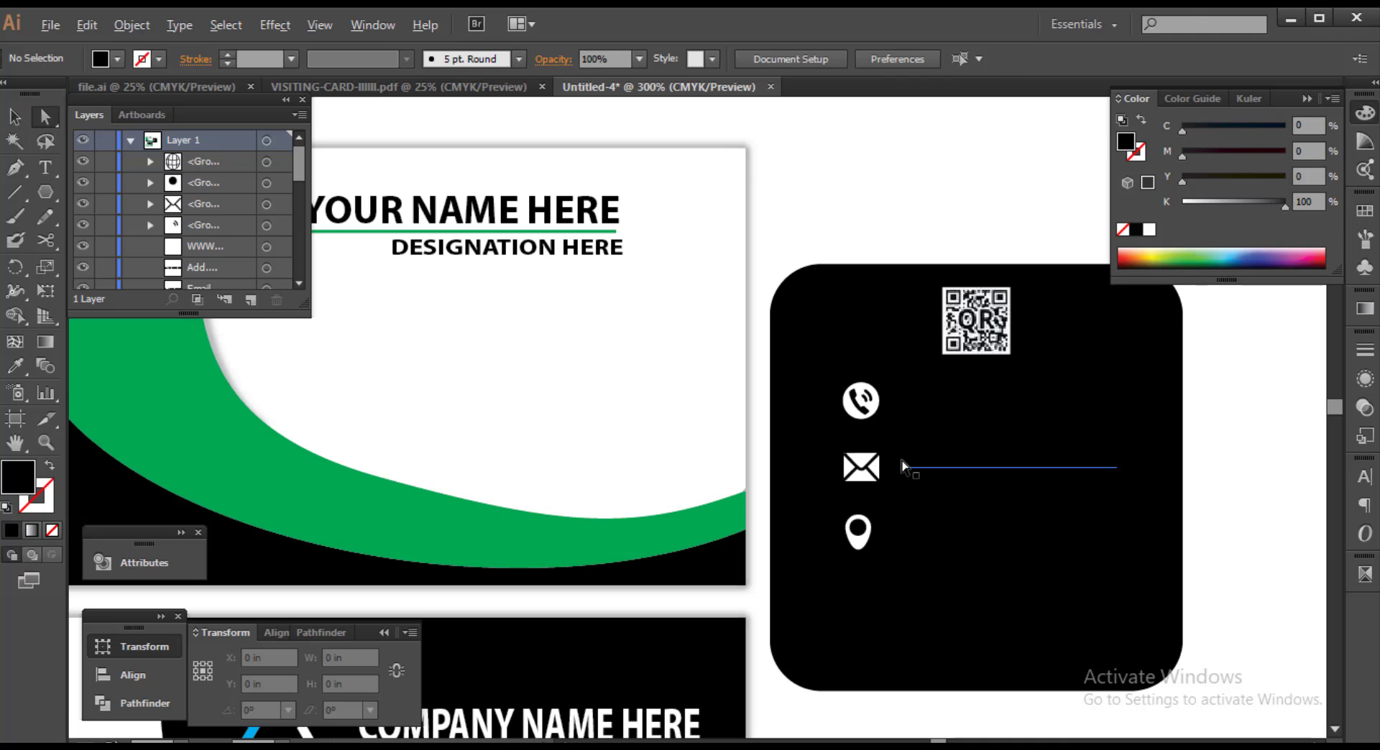
click(857, 417)
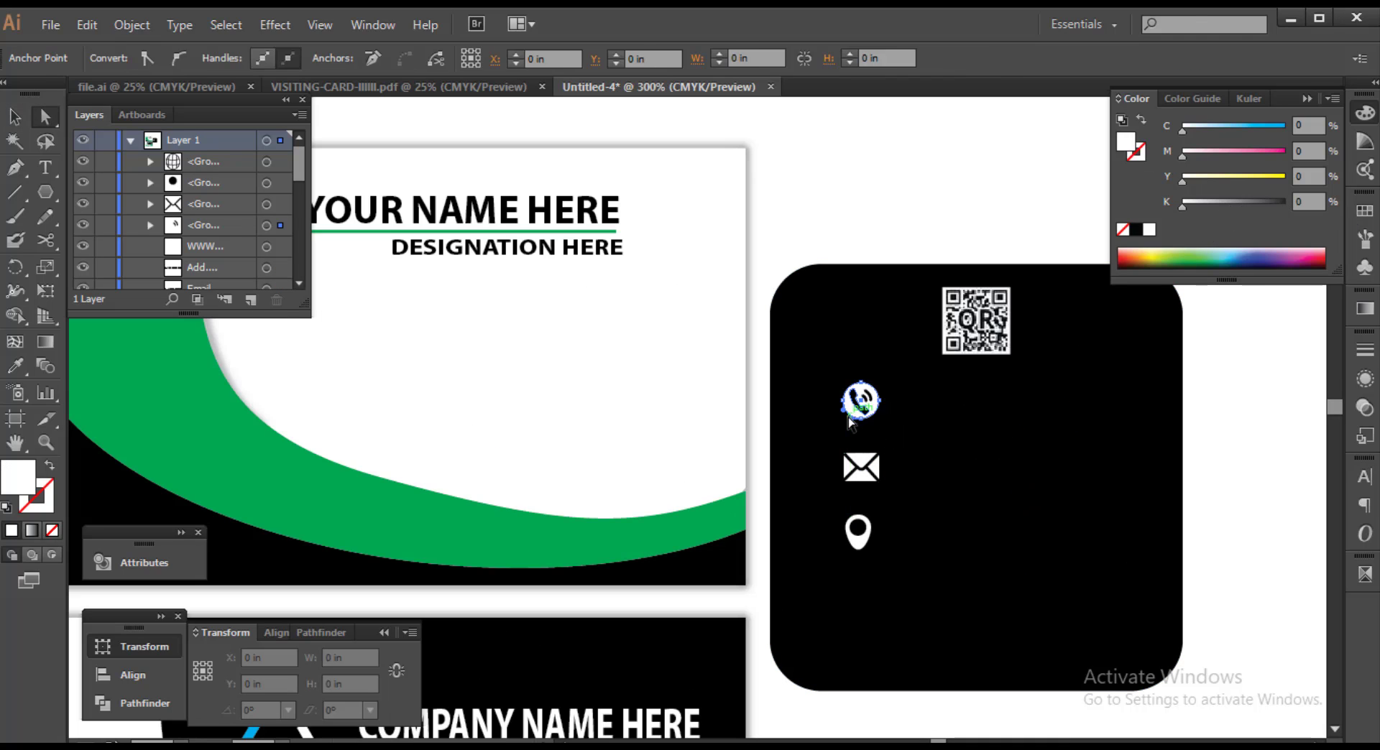
shift+click(866, 474)
shift+click(870, 547)
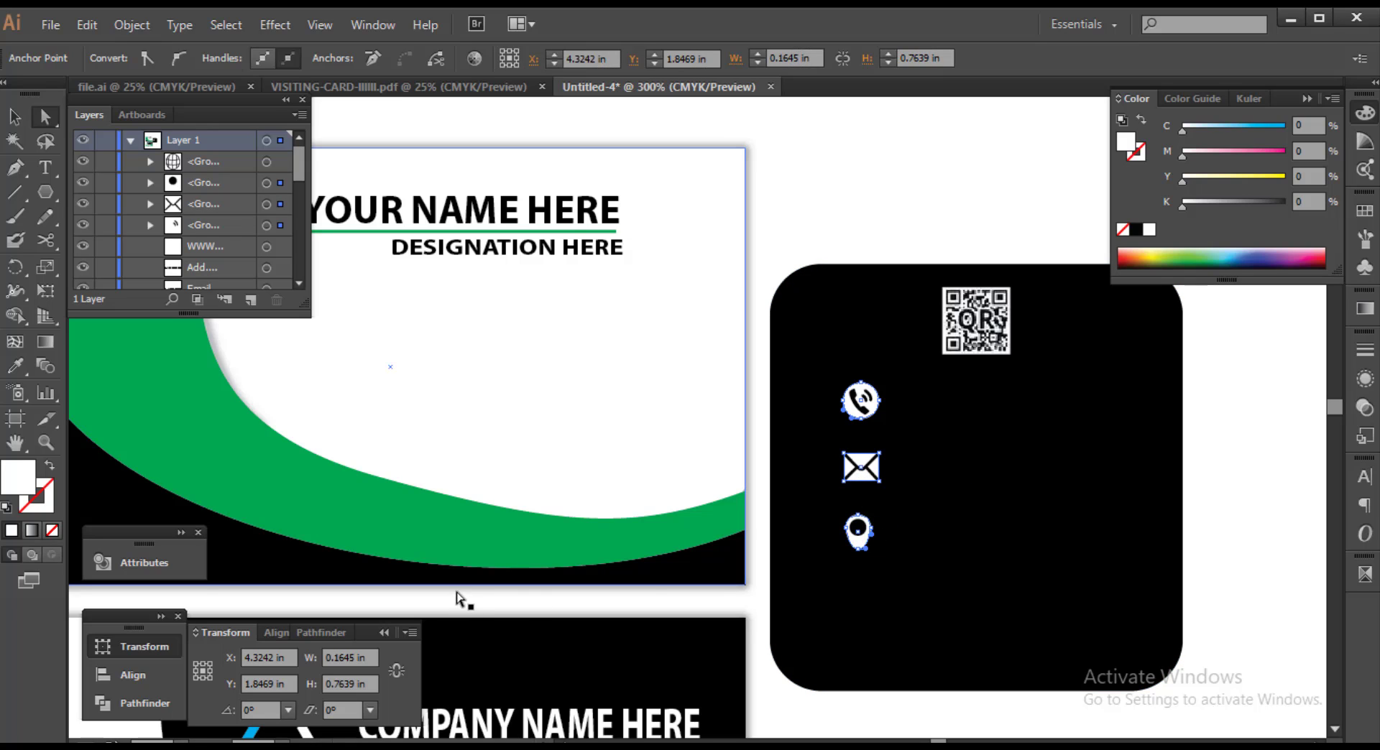
key(i)
click(453, 543)
key(v)
click(1236, 480)
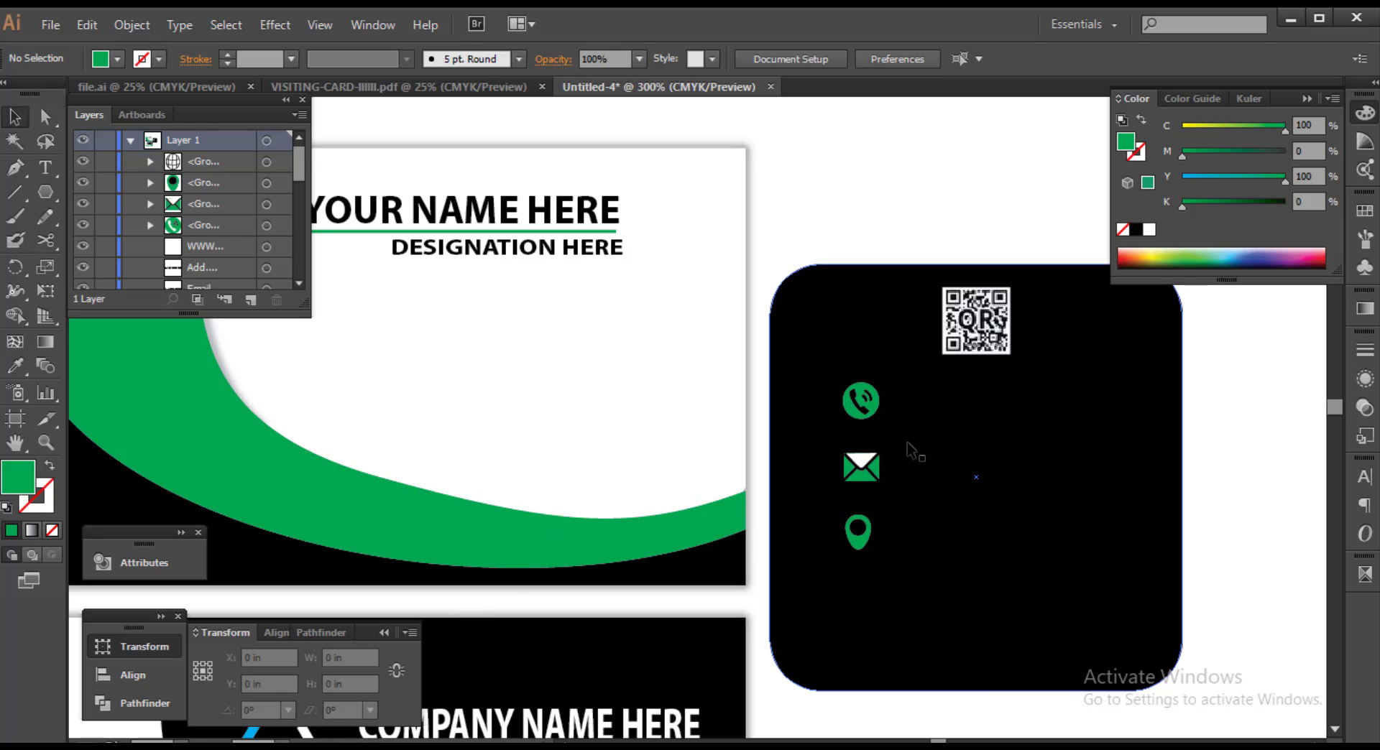
Set the envelope's inner white path fill to None and move the black rounded box aside
key(a)
click(869, 464)
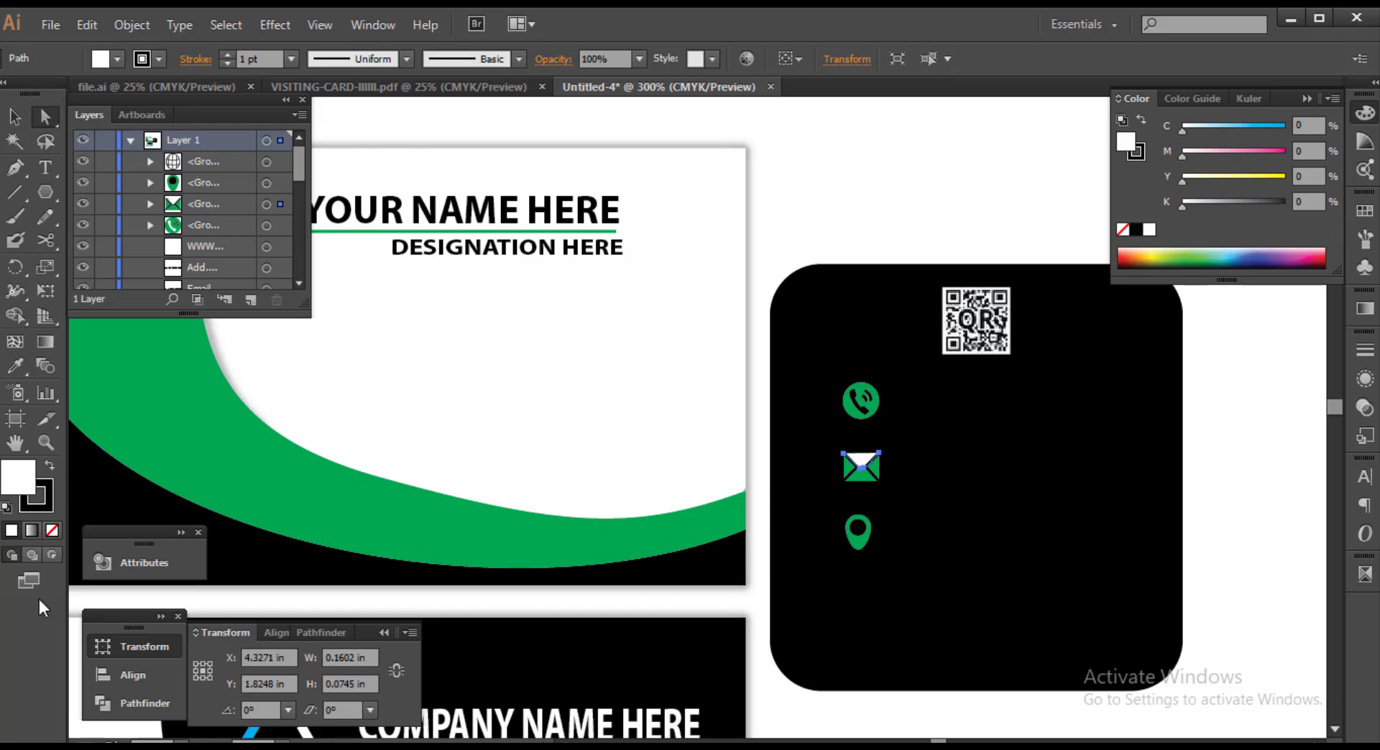
click(52, 530)
key(ctrl+minus)
key(ctrl+minus)
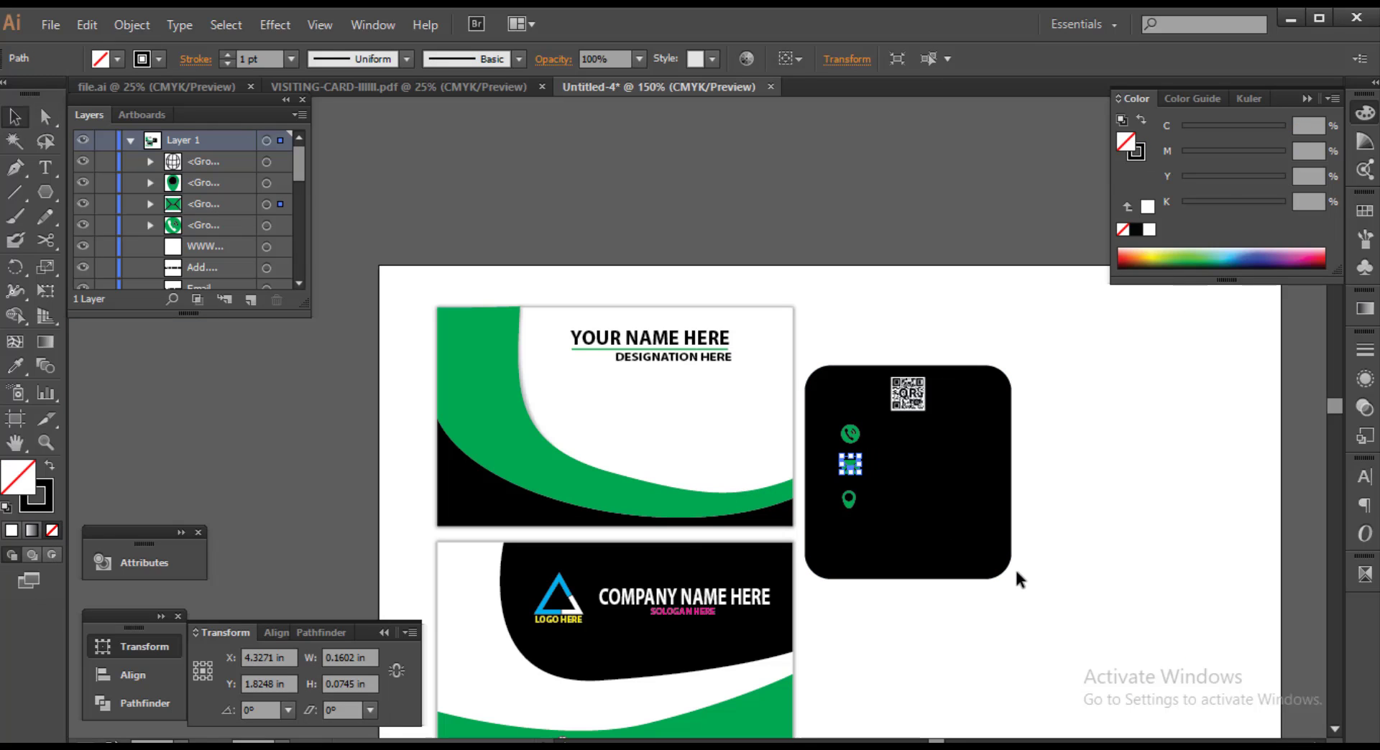
click(1015, 567)
drag(984, 568, 1285, 627)
Place the QR code in the front card's top-left corner
click(907, 394)
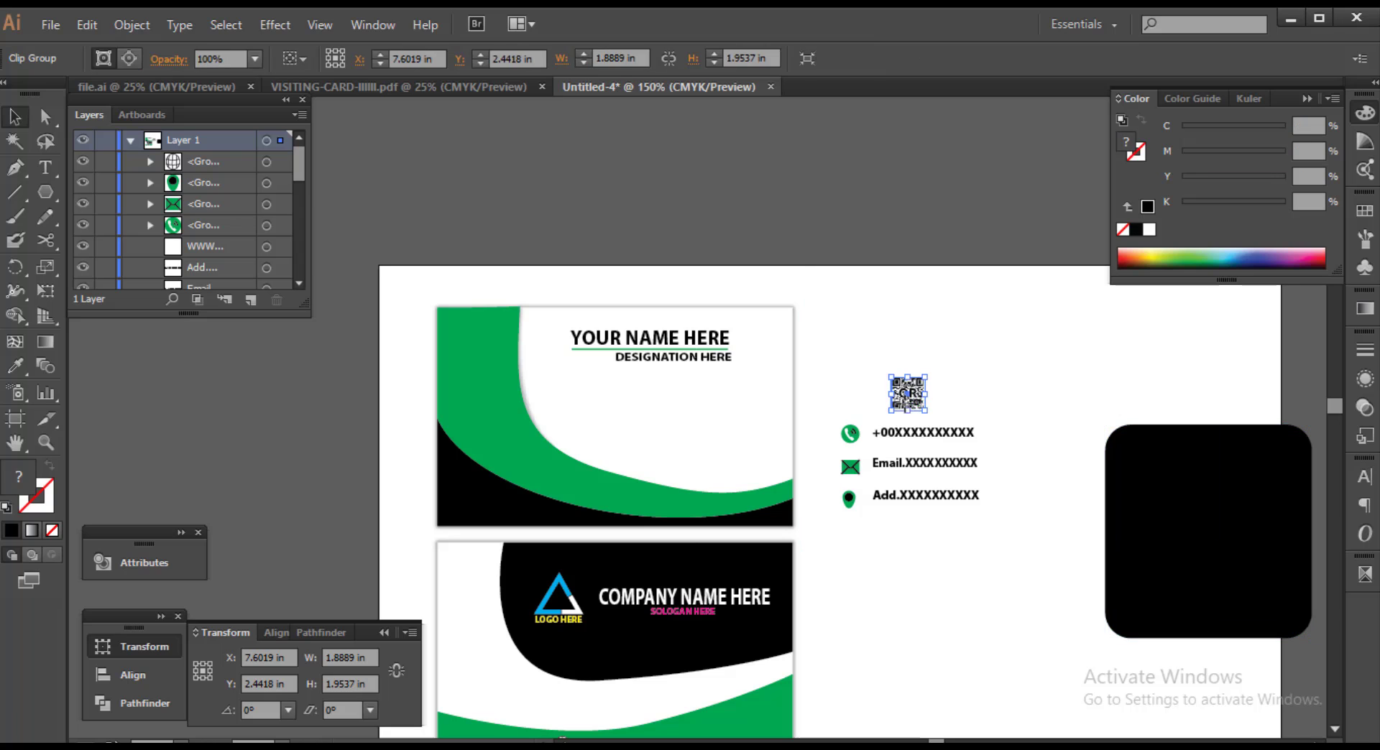
drag(922, 573, 917, 462)
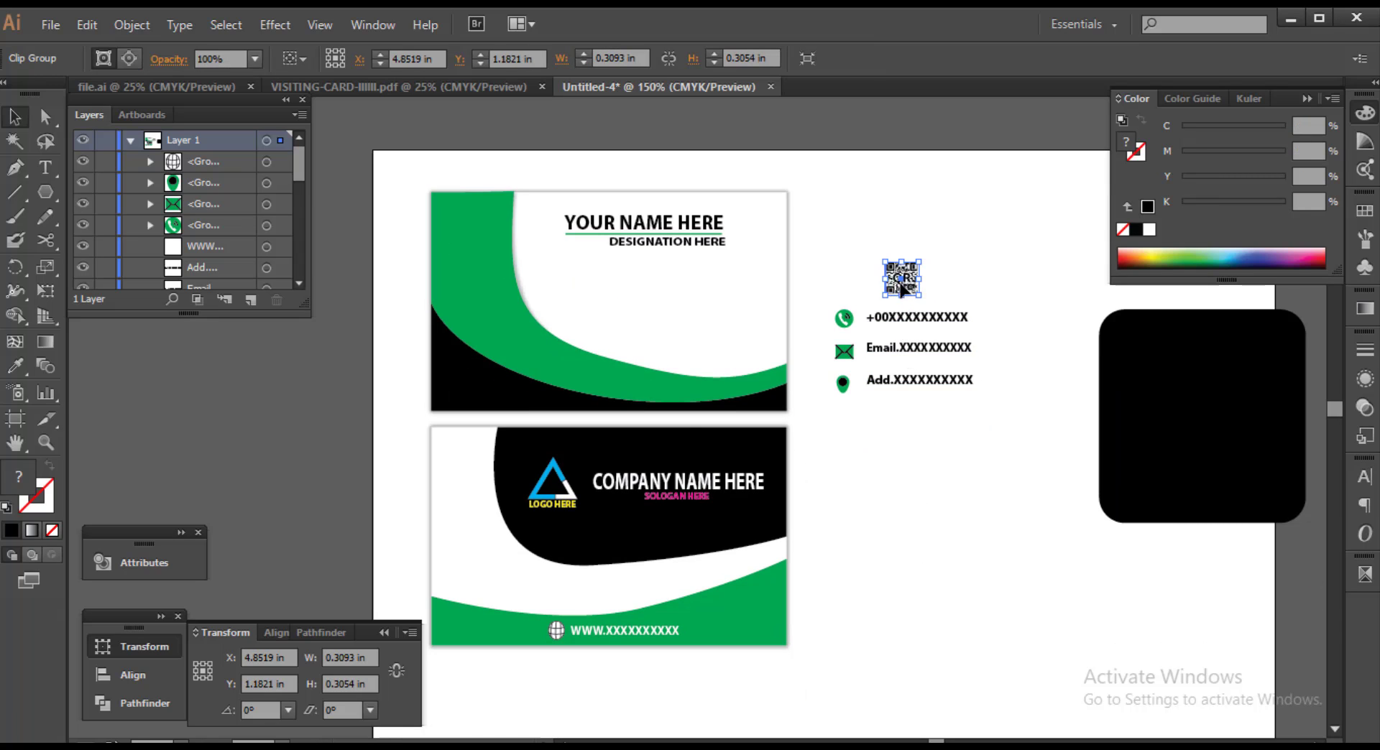
drag(902, 289, 468, 245)
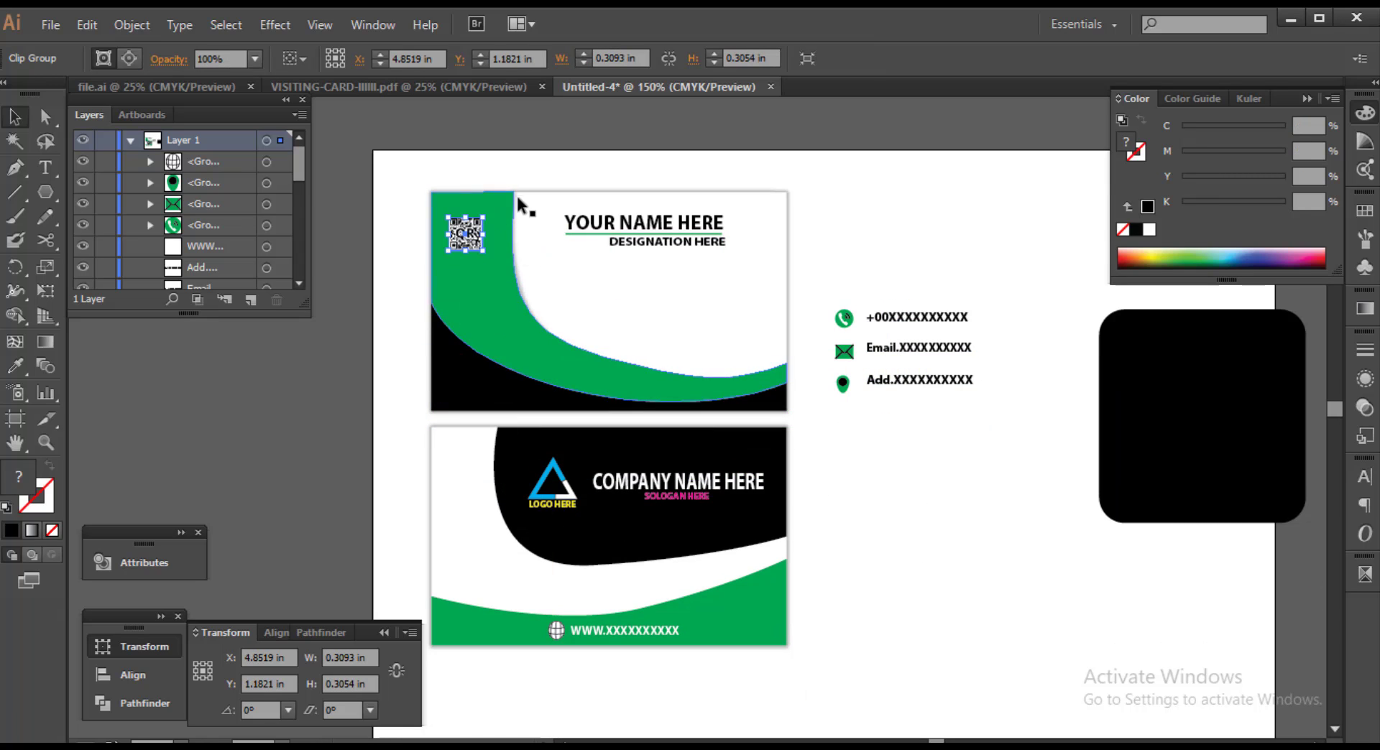
Move the contact icons and text under DESIGNATION HERE
mouse_move(981, 468)
mouse_down()
mouse_move(831, 298)
mouse_move(825, 314)
mouse_move(584, 266)
mouse_up()
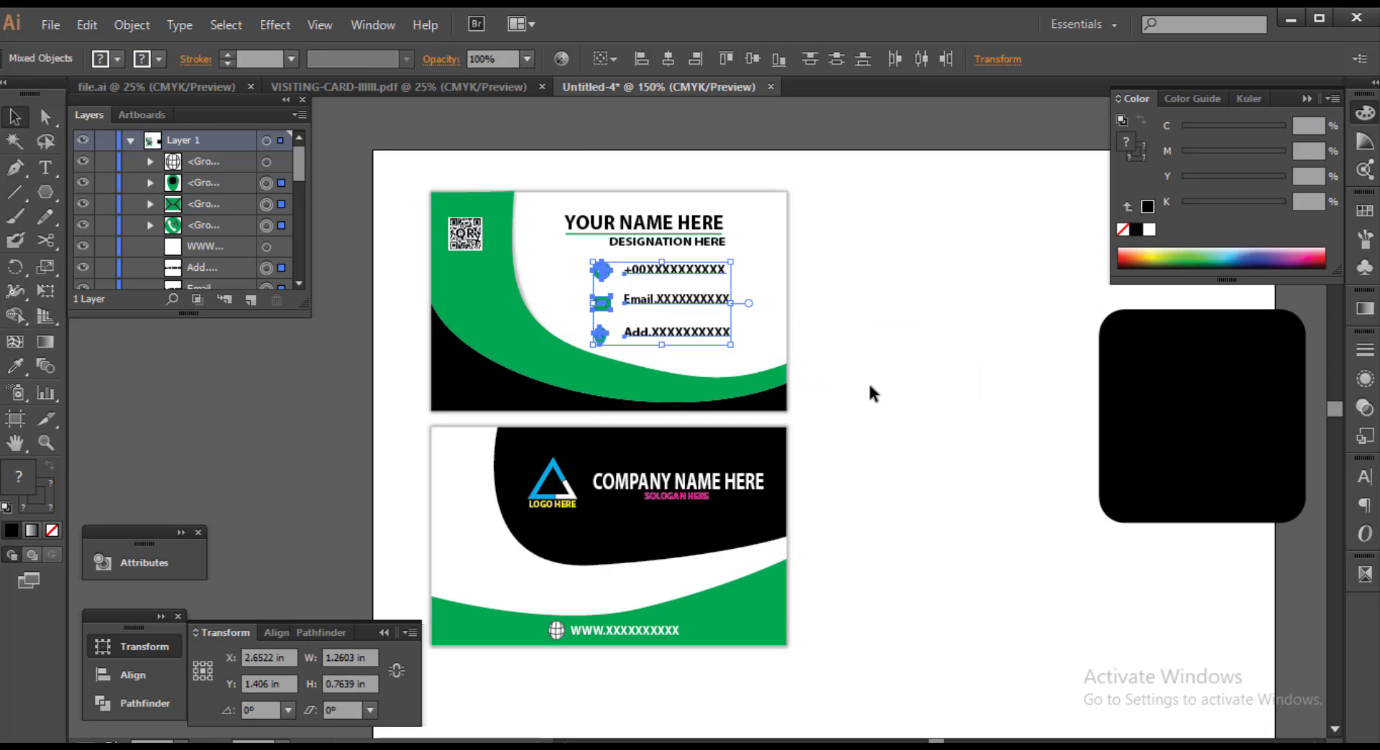
scroll(583, 295, up, 2)
drag(701, 248, 656, 248)
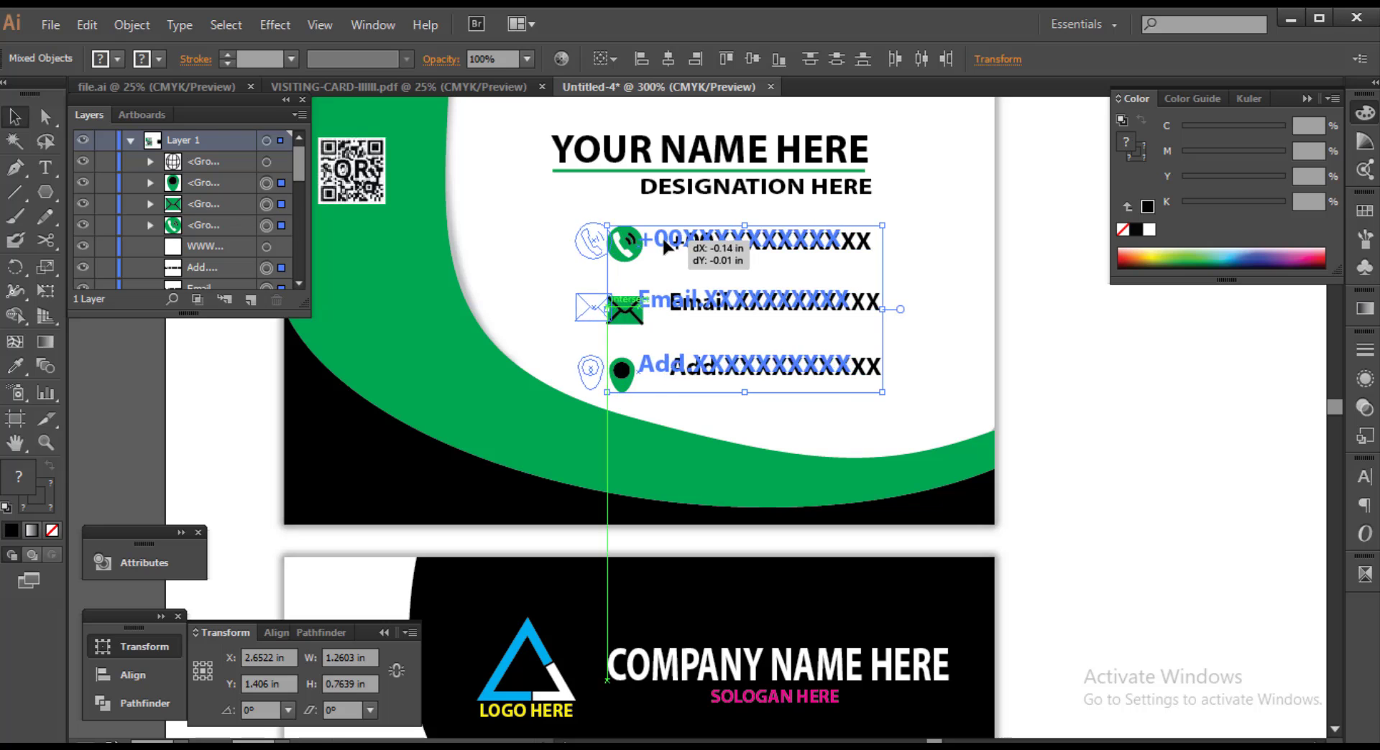
click(875, 278)
Align the envelope icon, Email line and Add line with their matching icons
scroll(554, 388, up, 1)
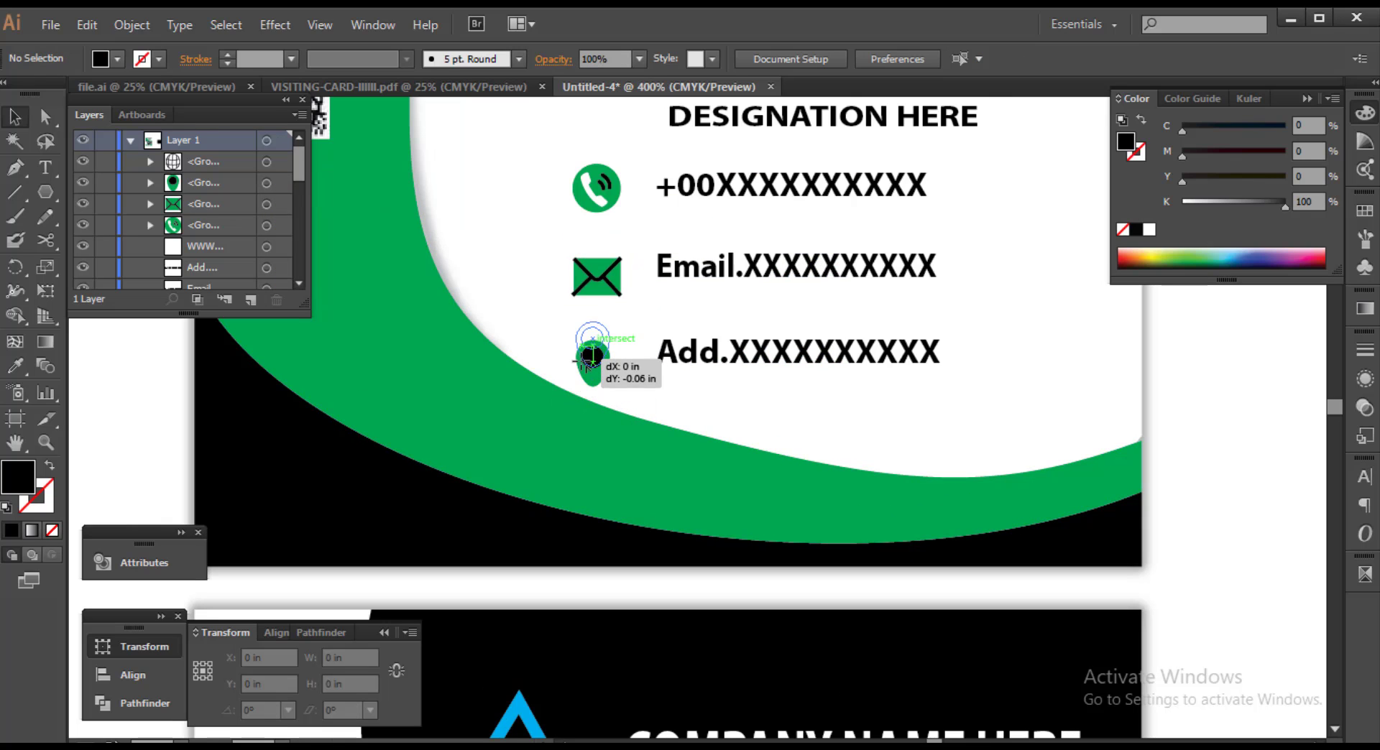
scroll(597, 280, up, 2)
drag(599, 278, 598, 248)
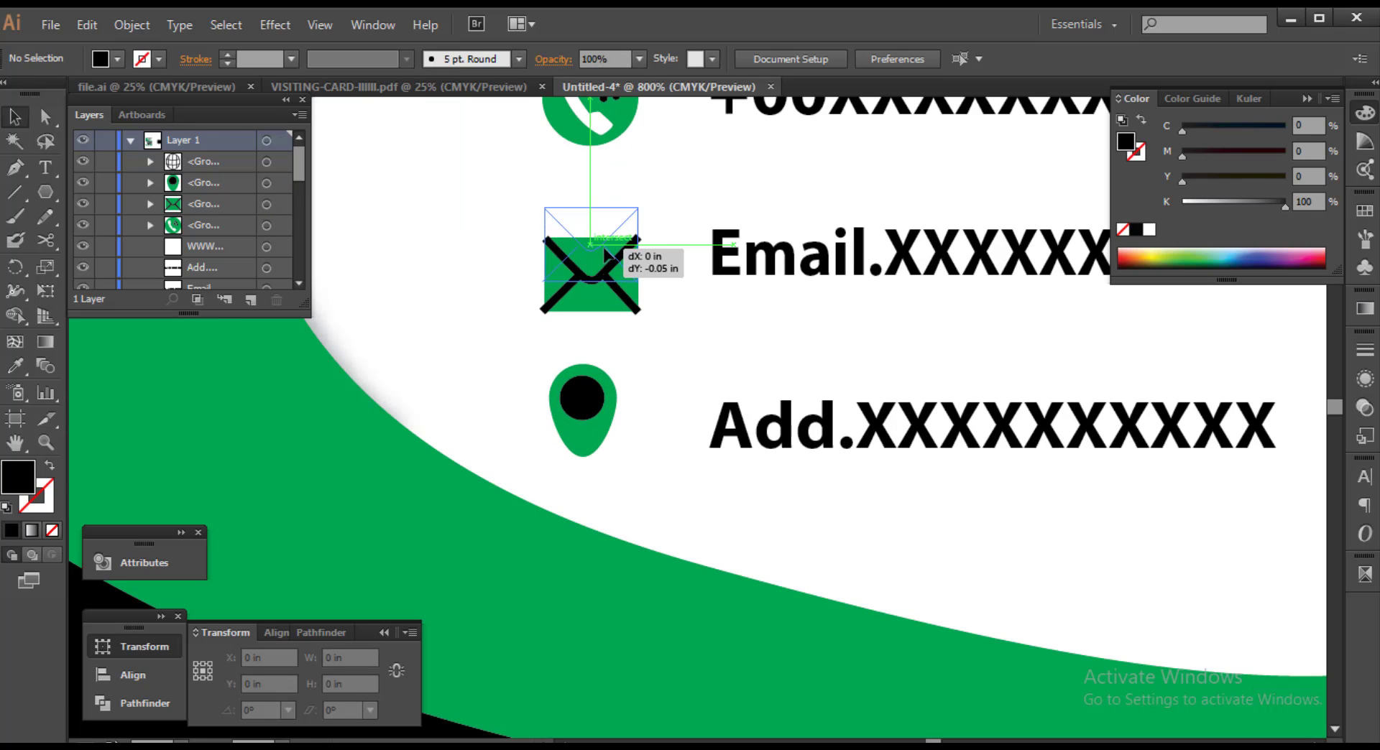
drag(805, 273, 804, 237)
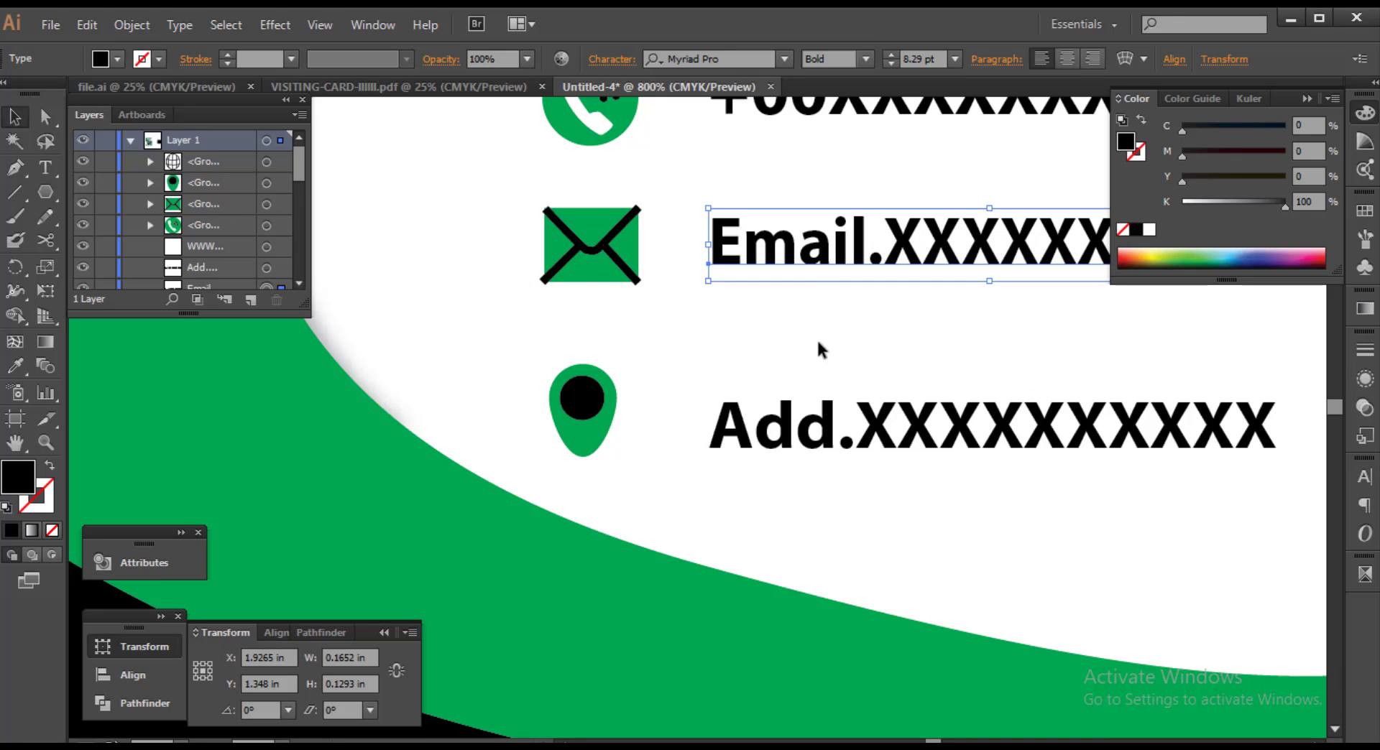
drag(819, 428, 819, 409)
scroll(811, 388, down, 2)
scroll(811, 388, down, 1)
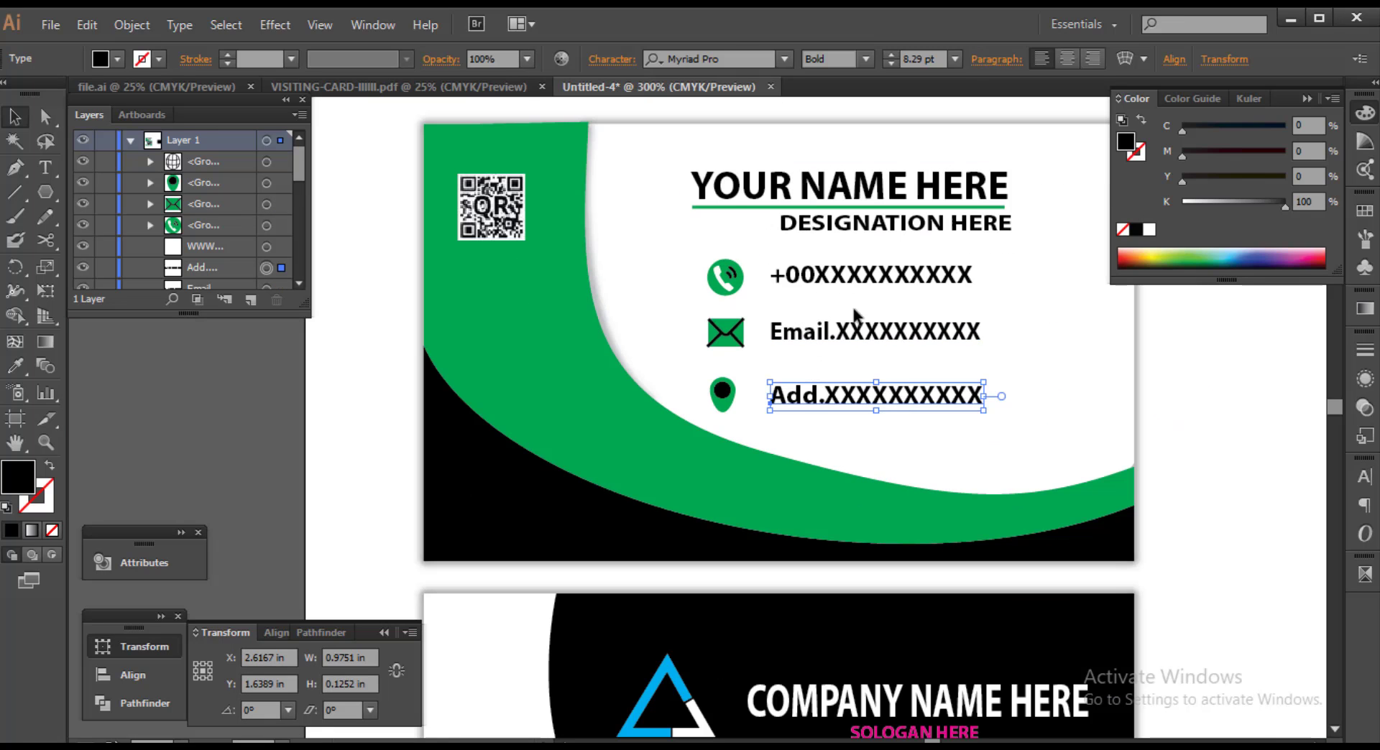
click(856, 283)
Delete the leftover black rounded box from the artboard
scroll(985, 342, down, 2)
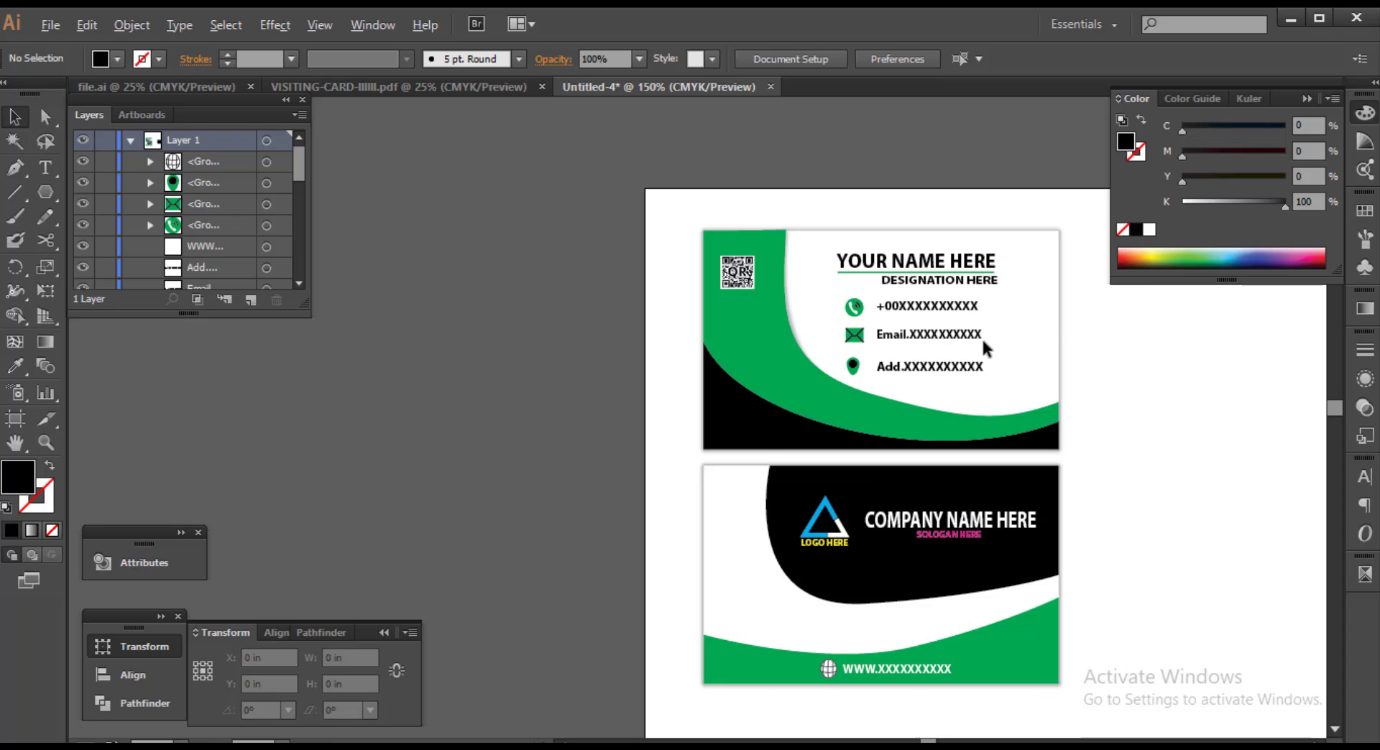
scroll(976, 471, down, 1)
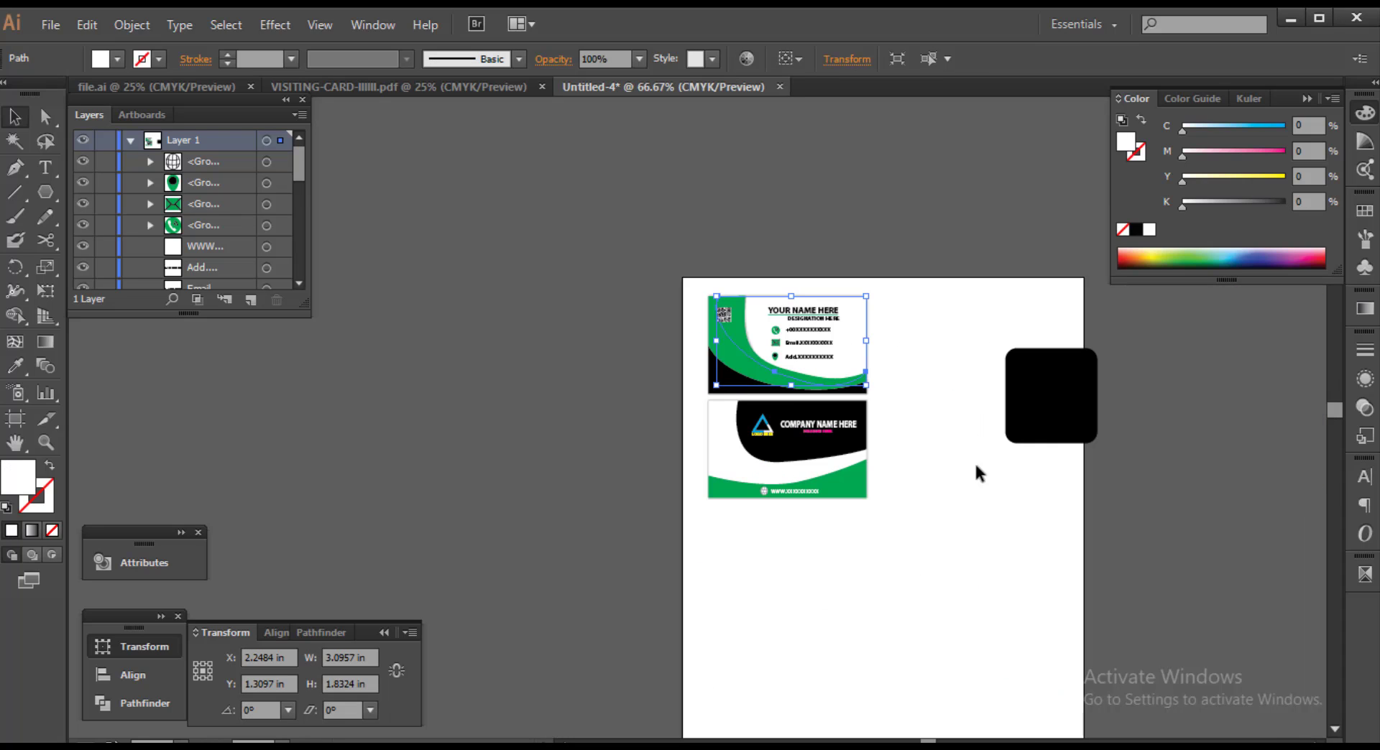
click(1043, 435)
key(Delete)
Duplicate both front and back cards to the right, undoing an accidental deletion of the originals
scroll(913, 557, up, 1)
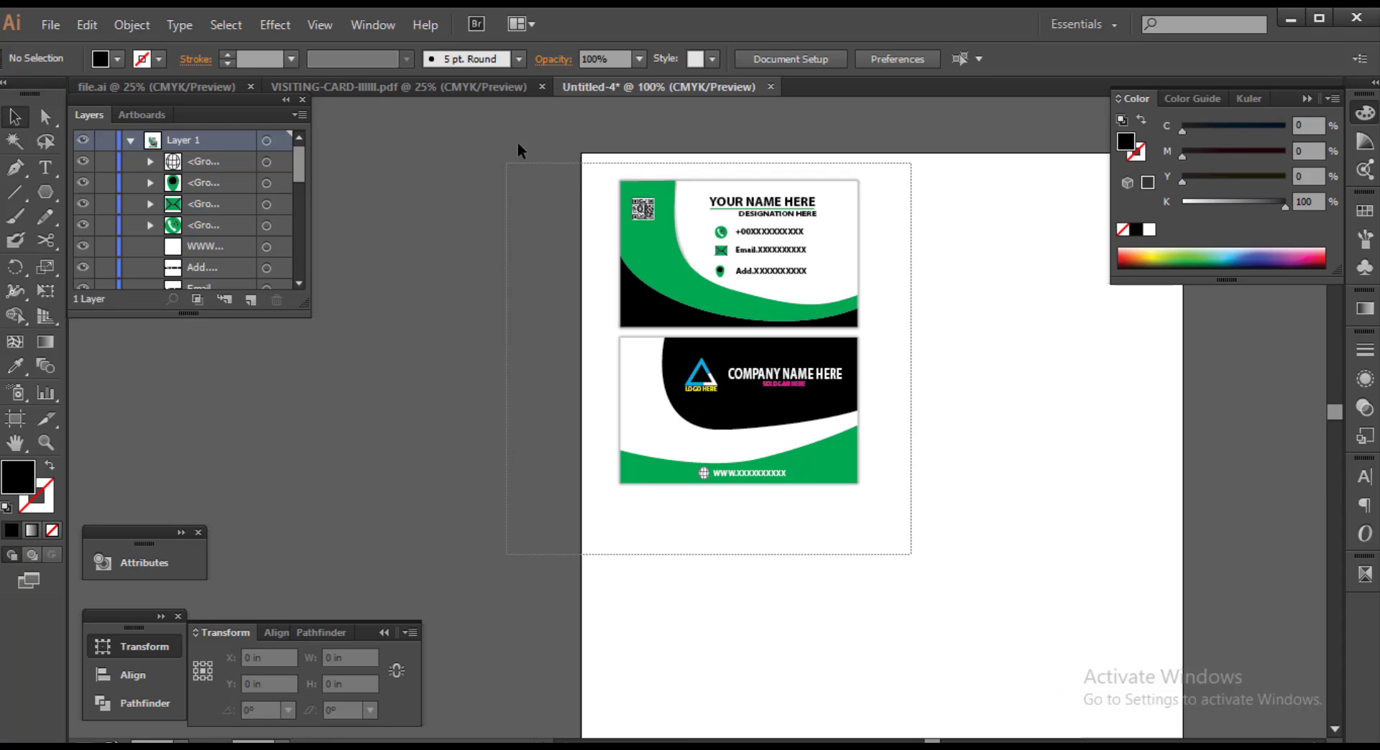
key(ctrl+a)
drag(469, 245, 757, 276)
click(1085, 385)
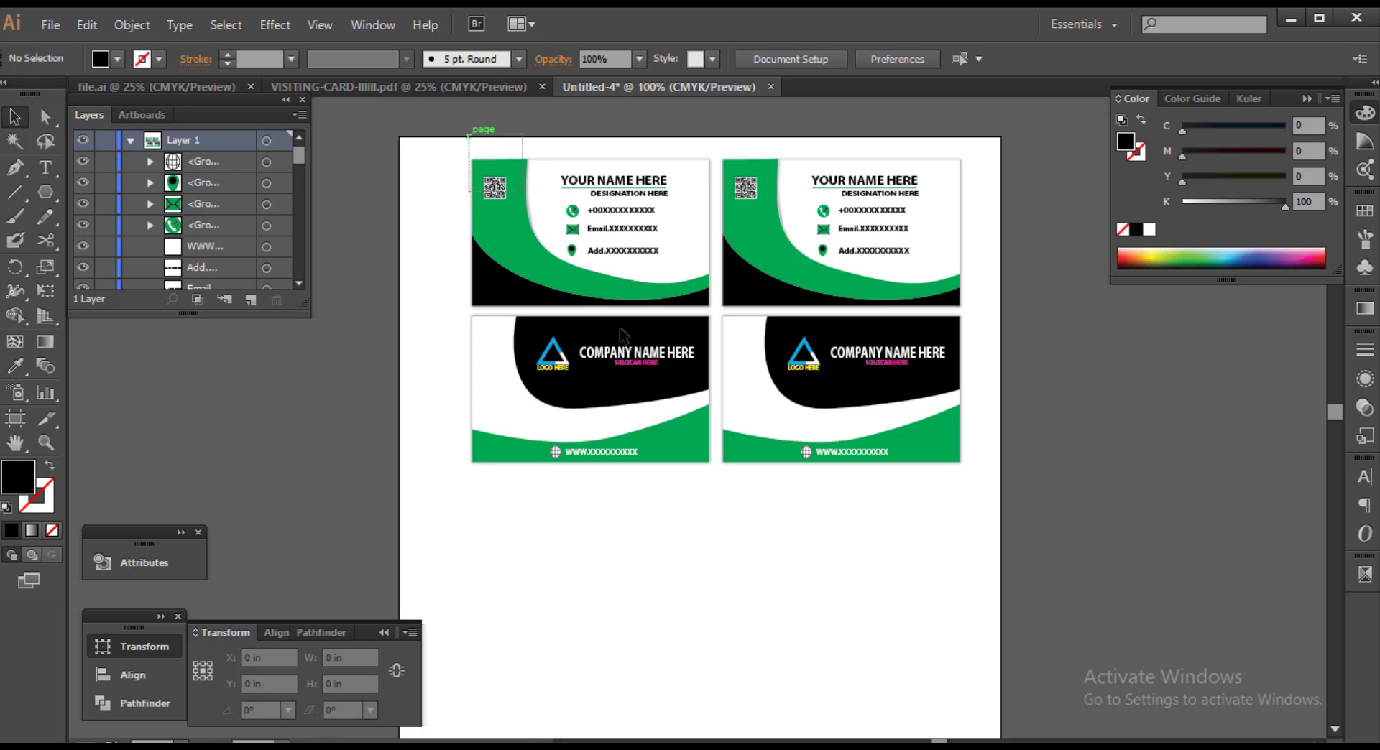
drag(468, 135, 681, 512)
key(Delete)
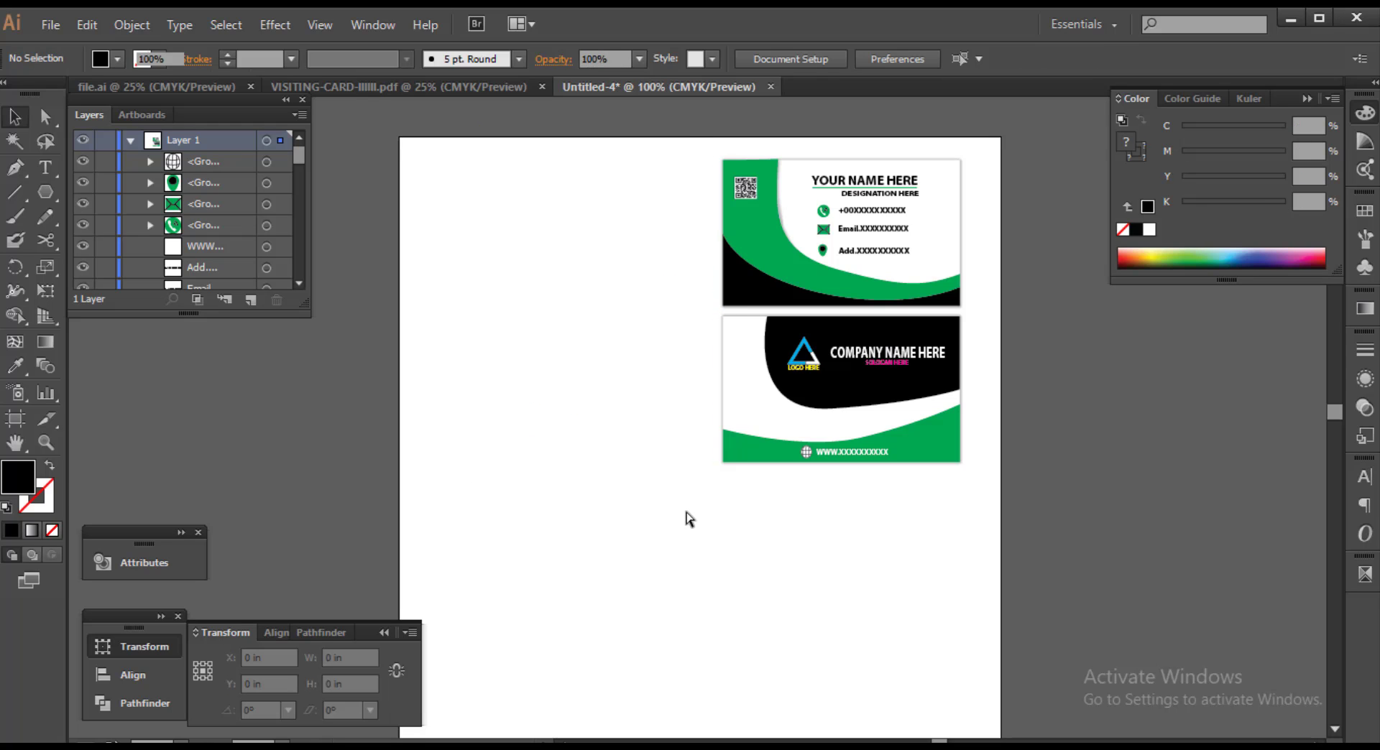
key(ctrl+z)
Select all same-green shapes on the copied cards and refill them C0 M100 Y100 K34
key(a)
click(778, 460)
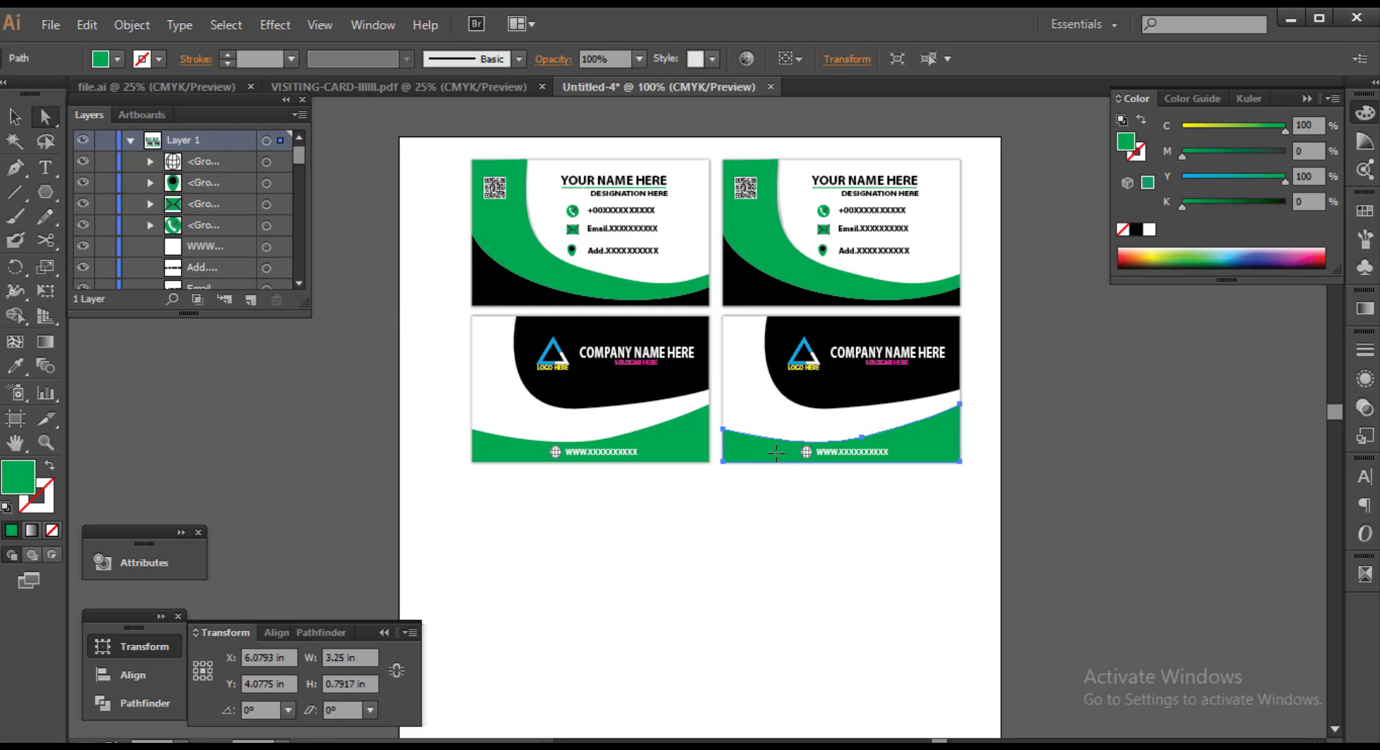
click(225, 24)
click(524, 305)
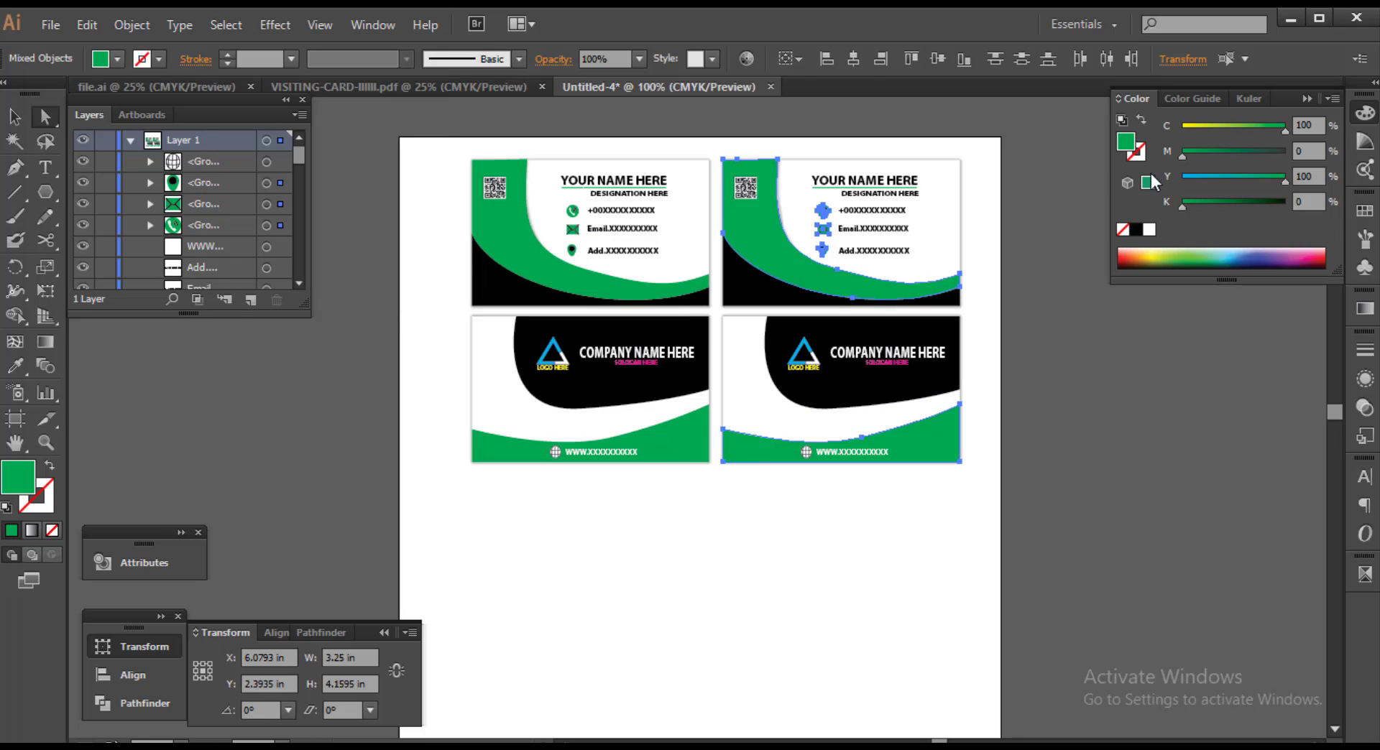
click(1284, 150)
drag(1284, 126, 1182, 126)
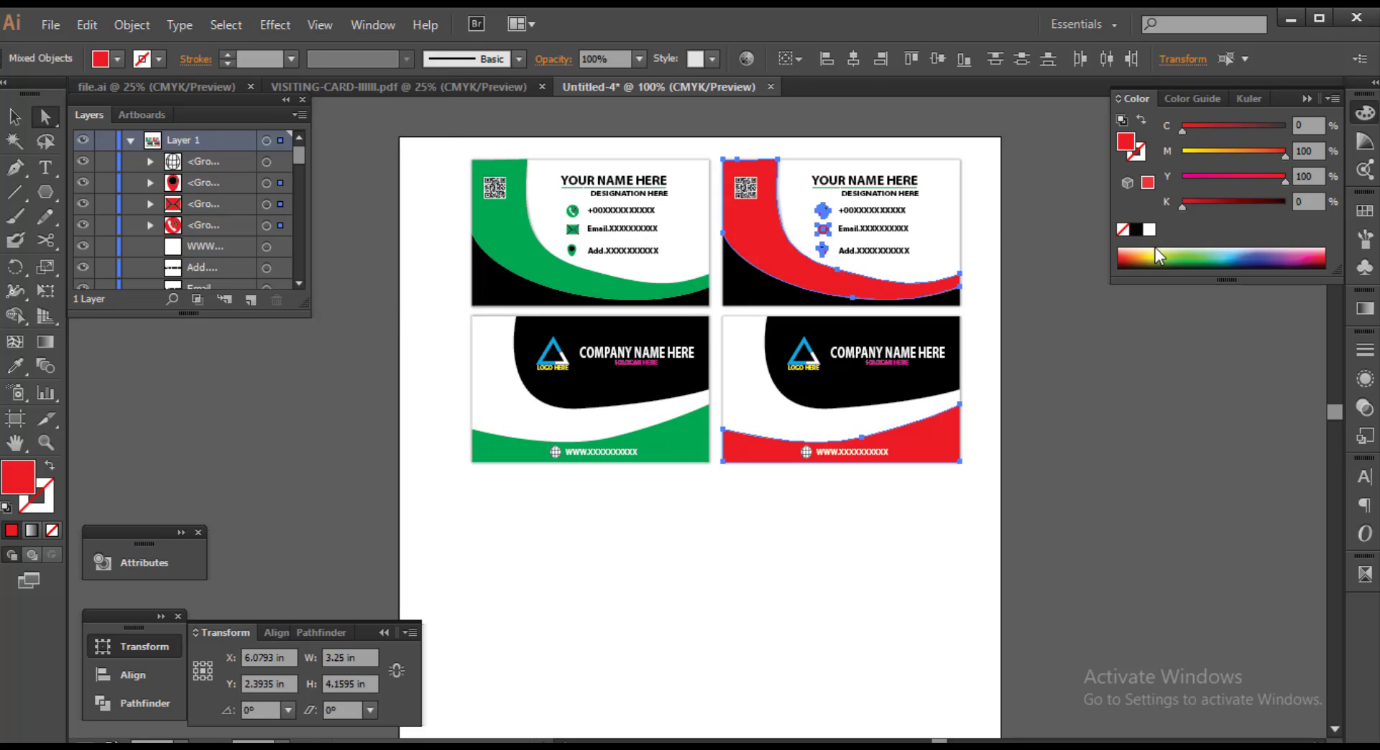
click(1216, 204)
click(1110, 395)
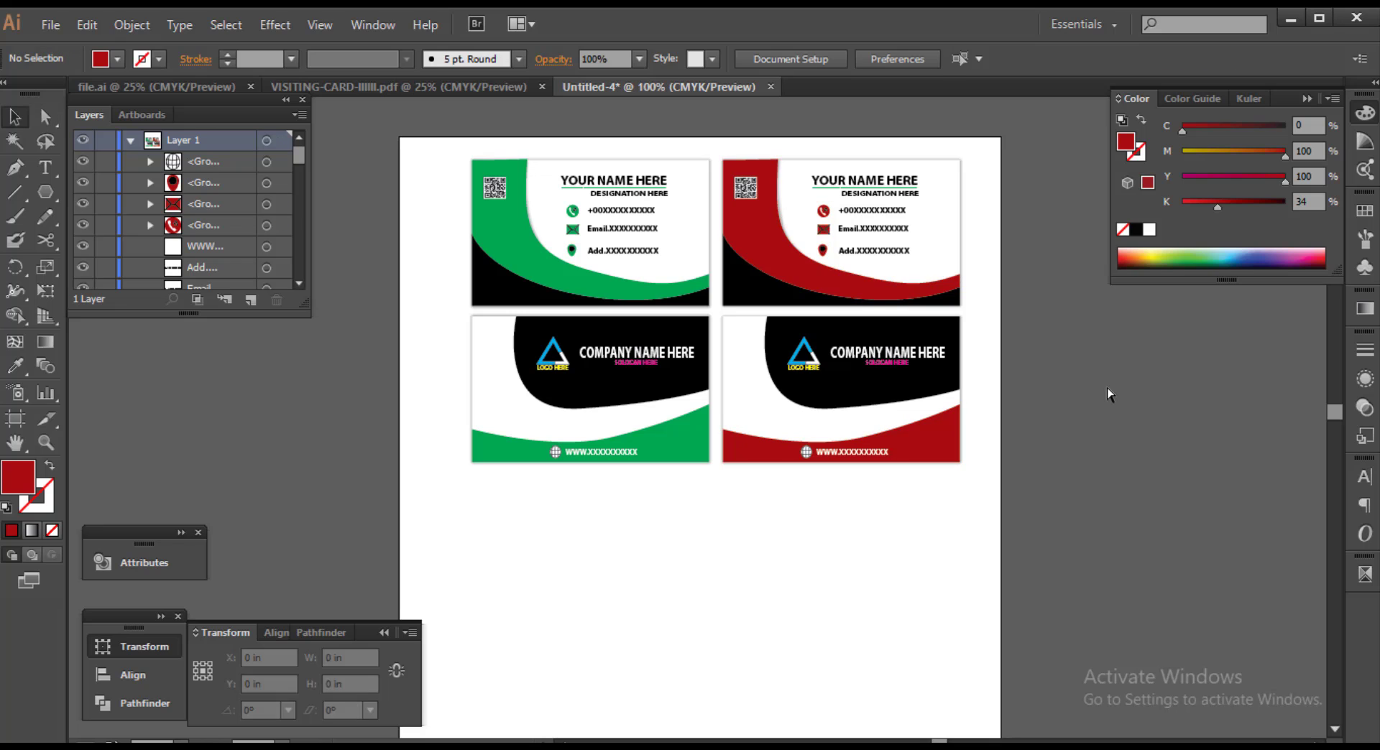
scroll(925, 207, up, 1)
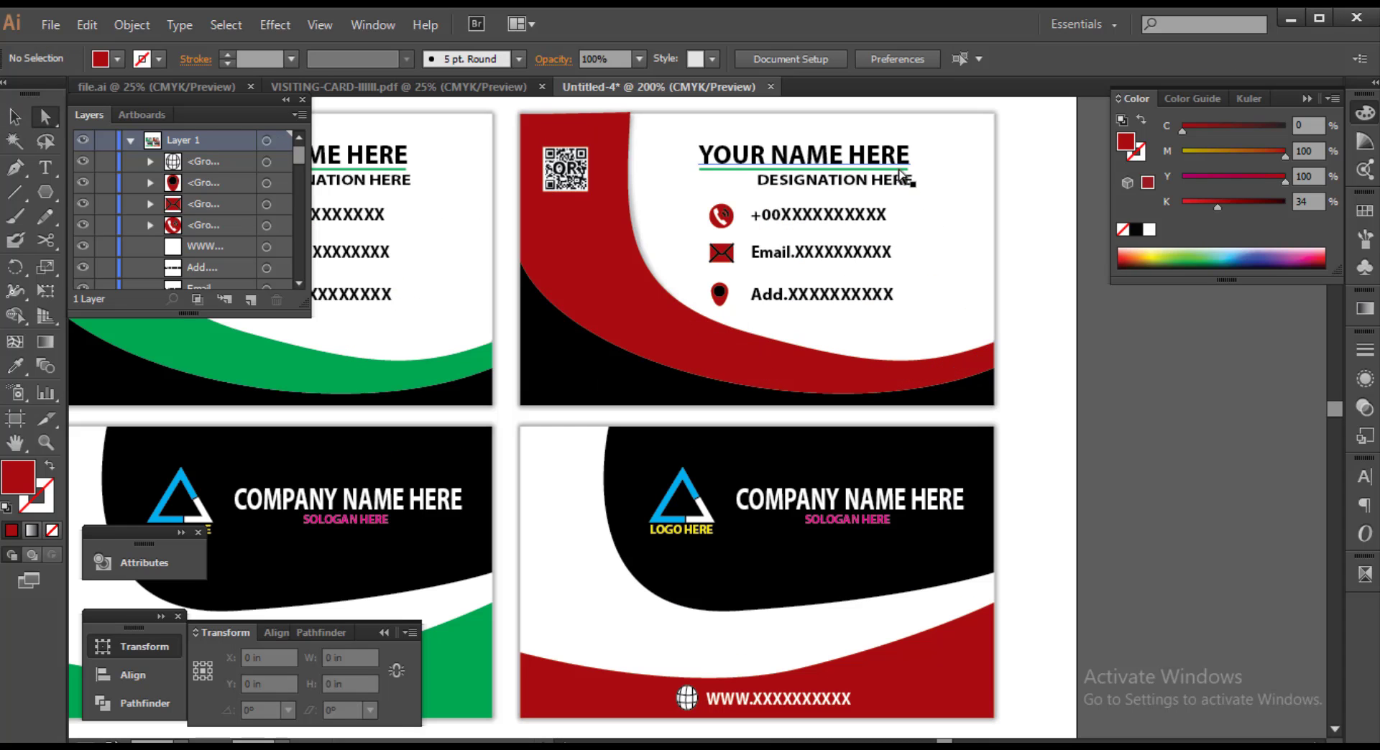